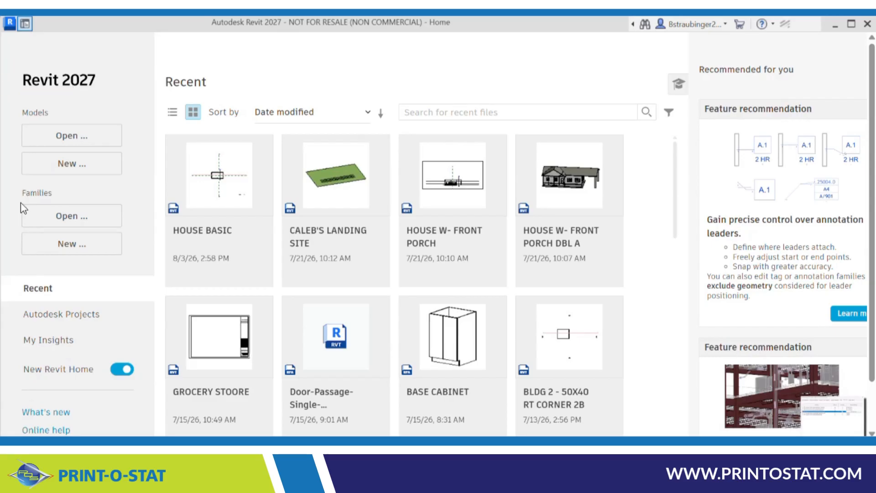
Create a new family from the Casework template in the English-Imperial folder
{"action": "left_click", "coordinate": [71, 243]}
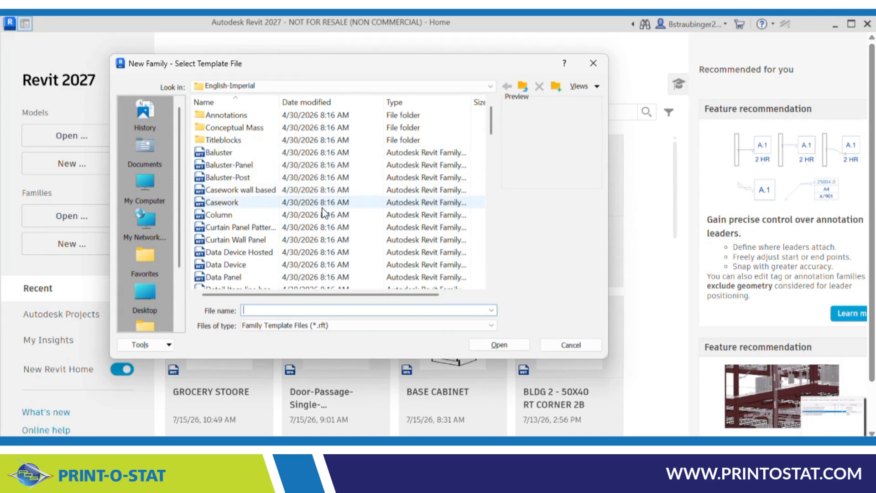
{"action": "left_click", "coordinate": [216, 202]}
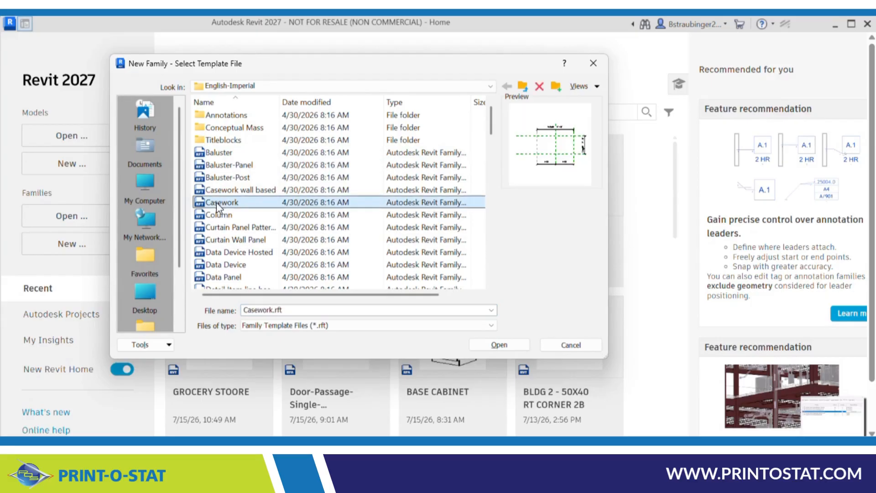
{"action": "left_click", "coordinate": [499, 346]}
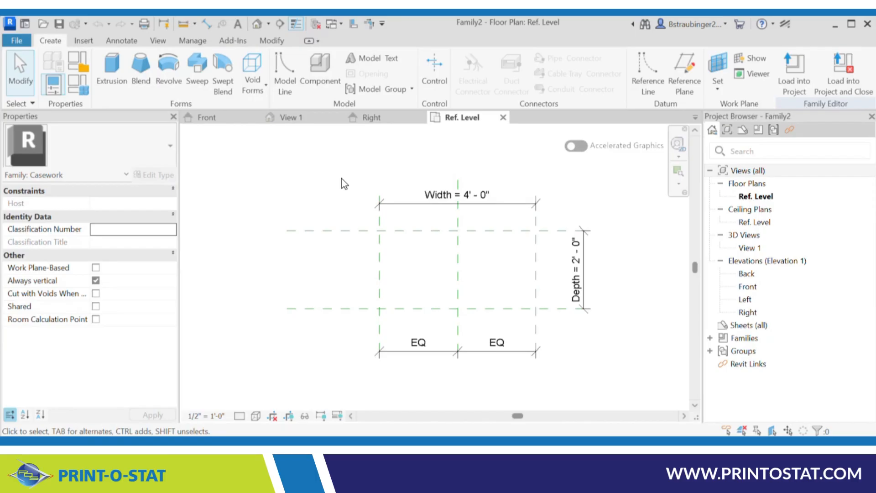
Set the family's Width parameter to 3' 0" in Family Types and apply it to flex the reference planes
{"action": "left_click", "coordinate": [77, 88]}
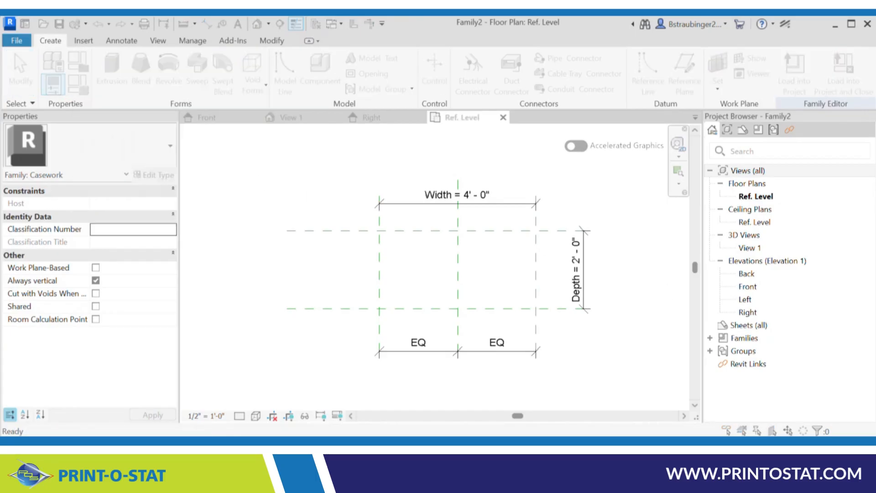
{"action": "left_click_drag", "start_coordinate": [366, 128], "coordinate": [215, 89]}
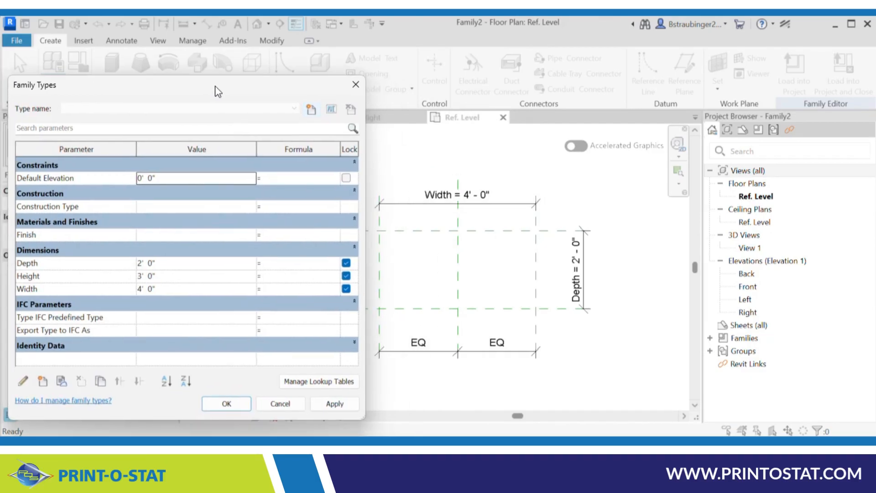
{"action": "left_click_drag", "start_coordinate": [218, 91], "coordinate": [214, 136]}
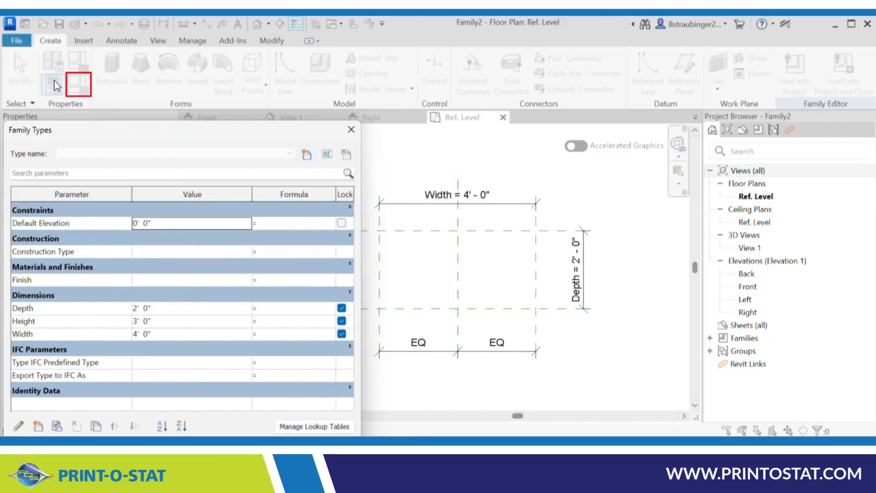
{"action": "left_click_drag", "start_coordinate": [148, 131], "coordinate": [155, 87]}
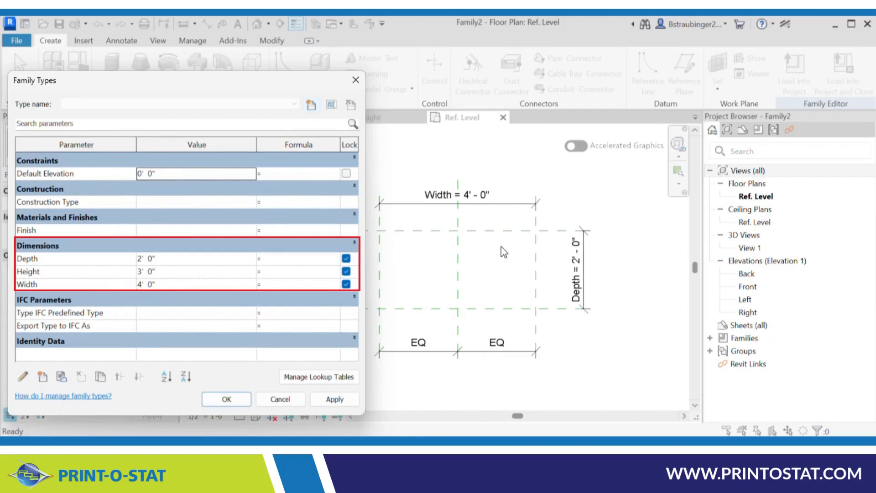
{"action": "left_click", "coordinate": [166, 284]}
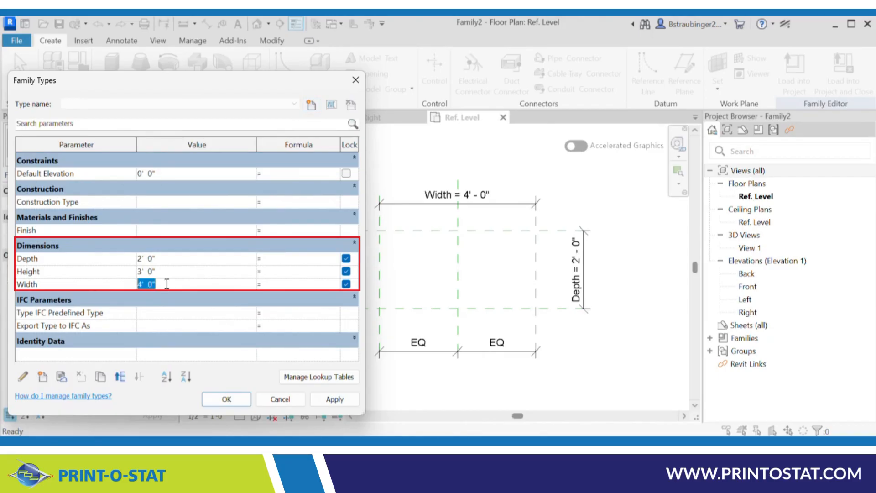
{"action": "type", "text": "3"}
{"action": "left_click", "coordinate": [331, 401]}
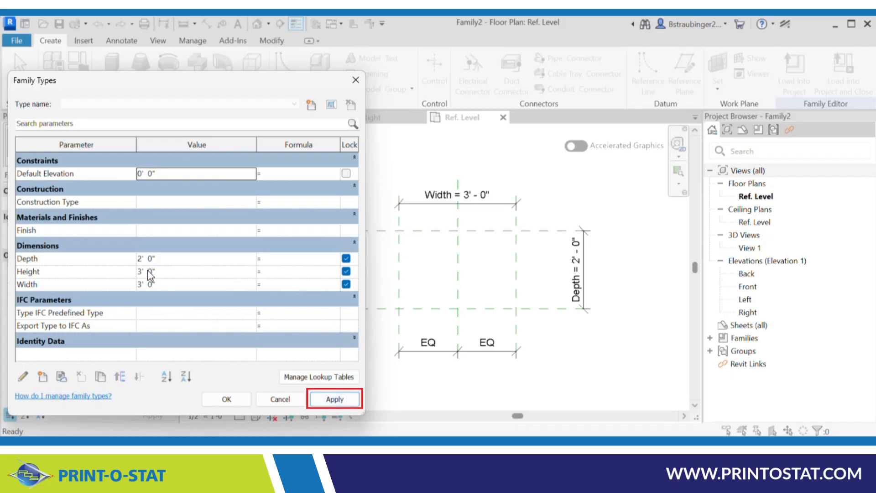
Flex the Depth parameter by applying 3' 0", and restore it to 2' 0"
{"action": "left_click", "coordinate": [179, 259]}
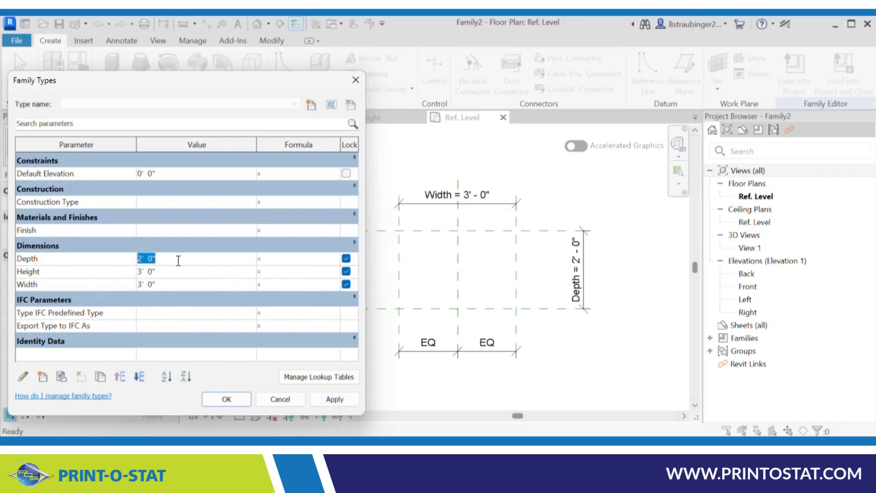
{"action": "type", "text": "3"}
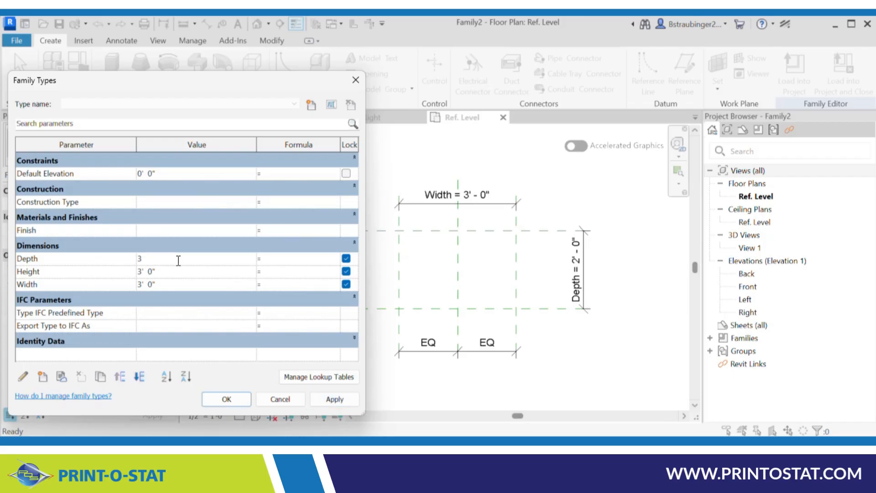
{"action": "left_click", "coordinate": [340, 402]}
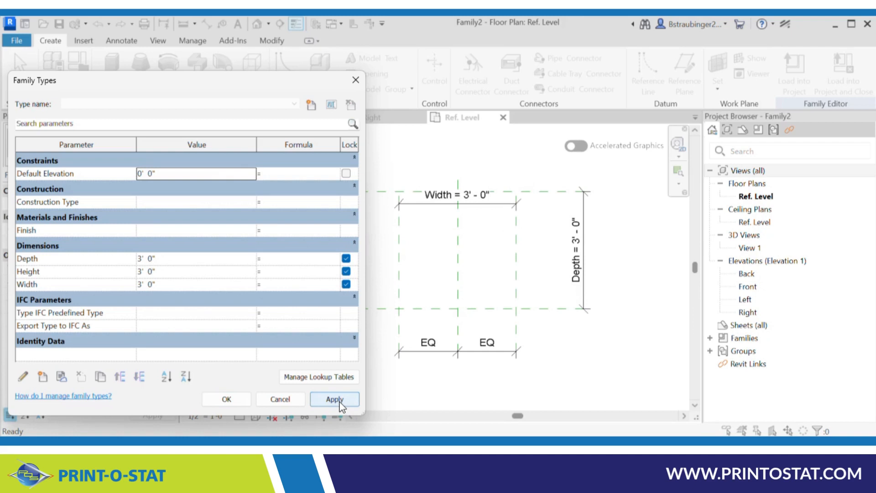
{"action": "left_click", "coordinate": [184, 257]}
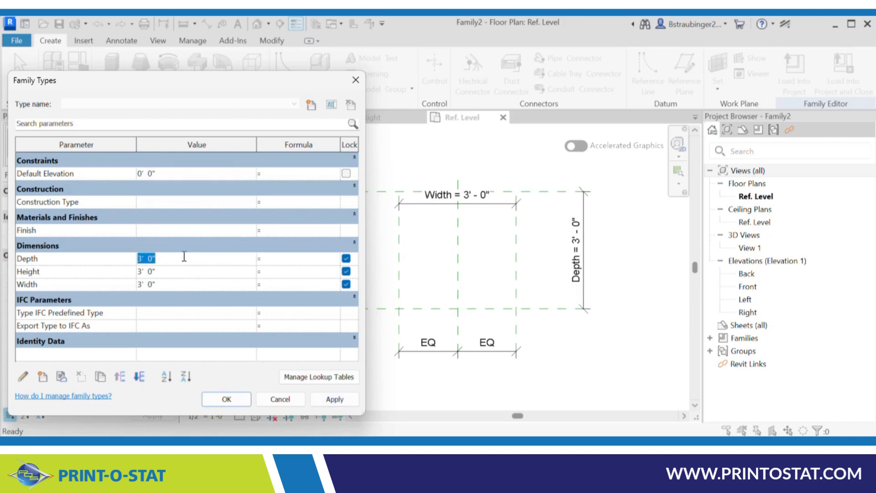
{"action": "type", "text": "2"}
{"action": "key", "text": "Return"}
{"action": "left_click", "coordinate": [333, 399]}
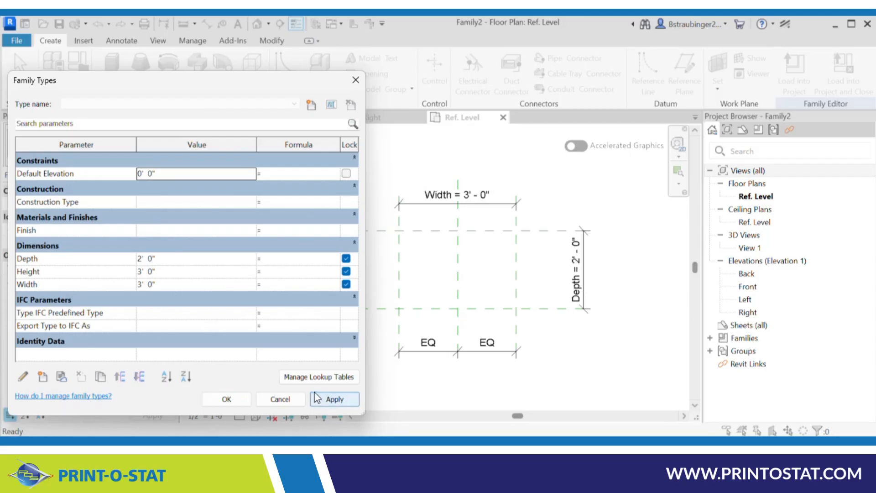
Set the Width parameter back to 4' 0", apply it and close Family Types
{"action": "left_click", "coordinate": [181, 283]}
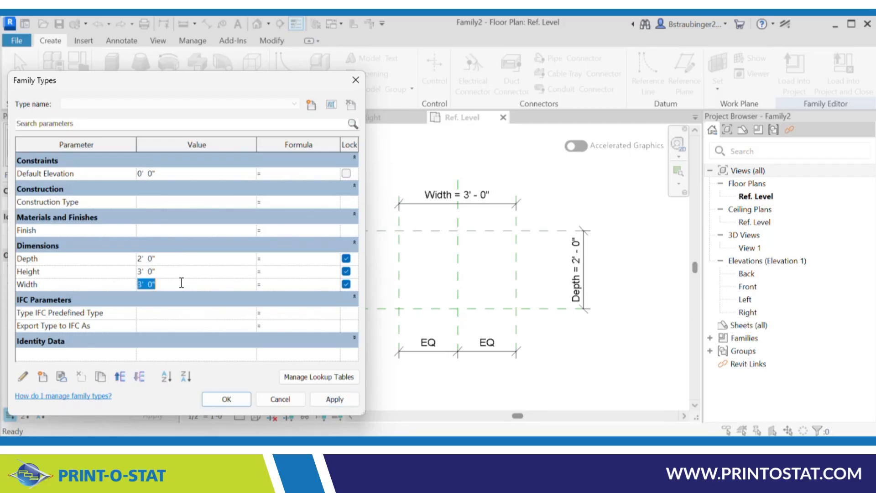
{"action": "type", "text": "4"}
{"action": "left_click", "coordinate": [335, 396]}
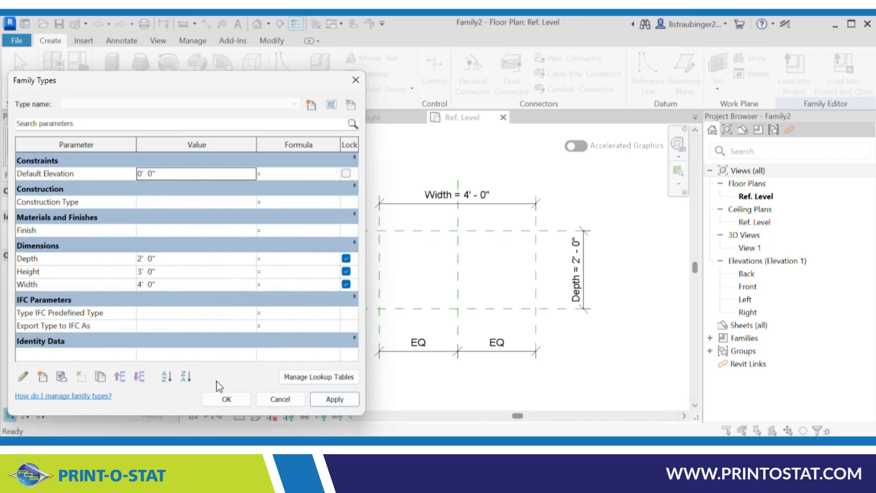
{"action": "left_click", "coordinate": [227, 399]}
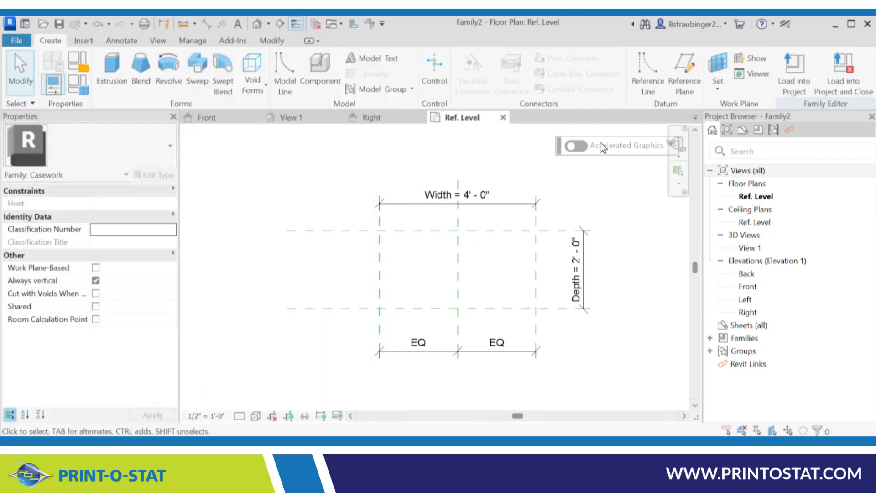
Open the Front elevation and apply a Height of 4' 0" in Family Types to flex the upper reference plane
{"action": "left_click", "coordinate": [221, 118]}
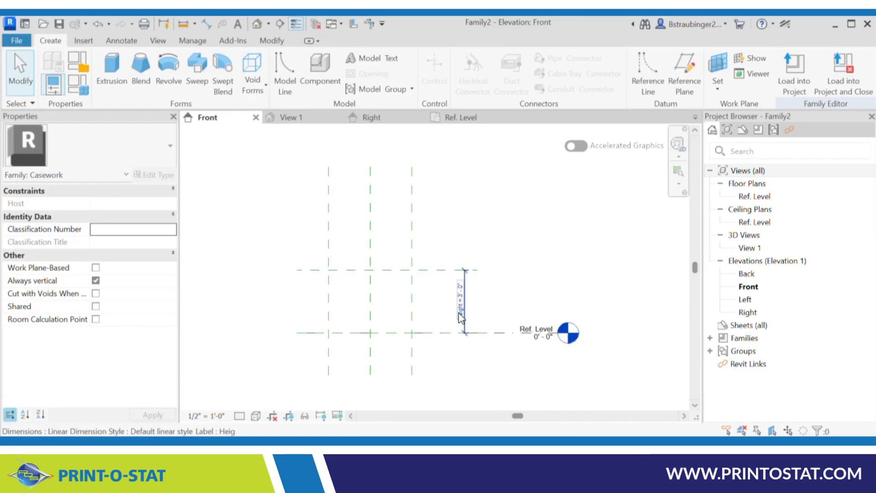
{"action": "left_click", "coordinate": [75, 85]}
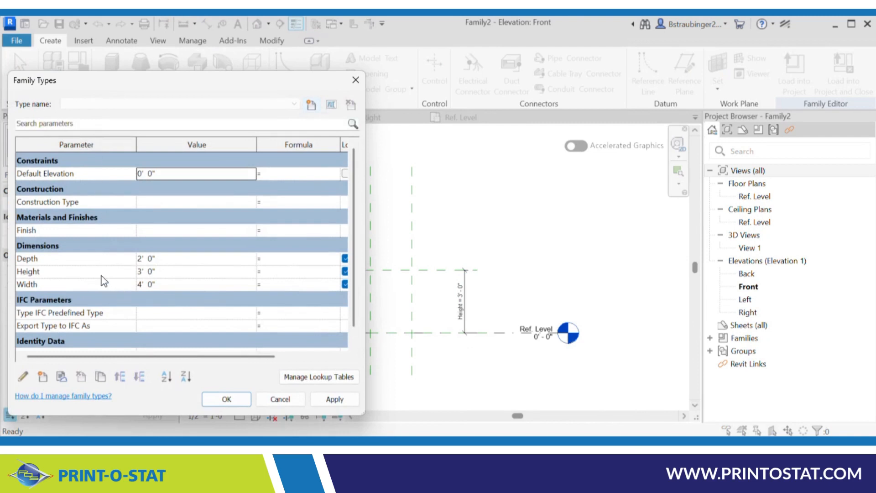
{"action": "left_click", "coordinate": [182, 273]}
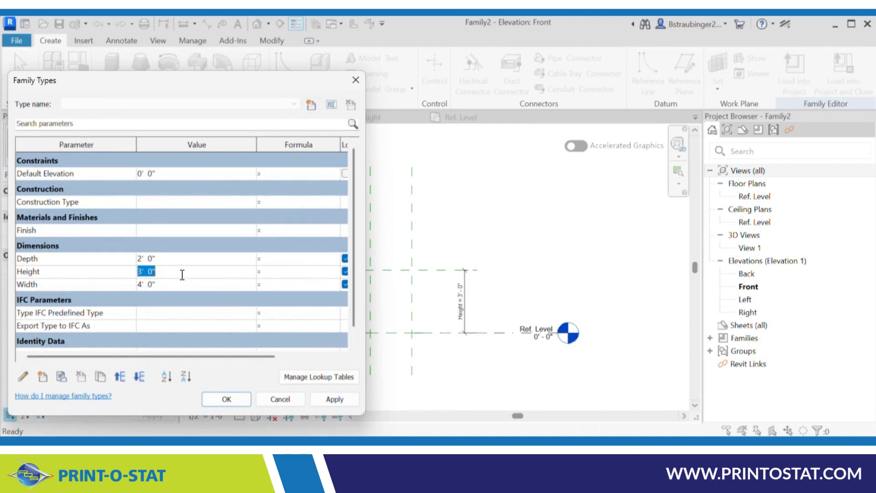
{"action": "type", "text": "4"}
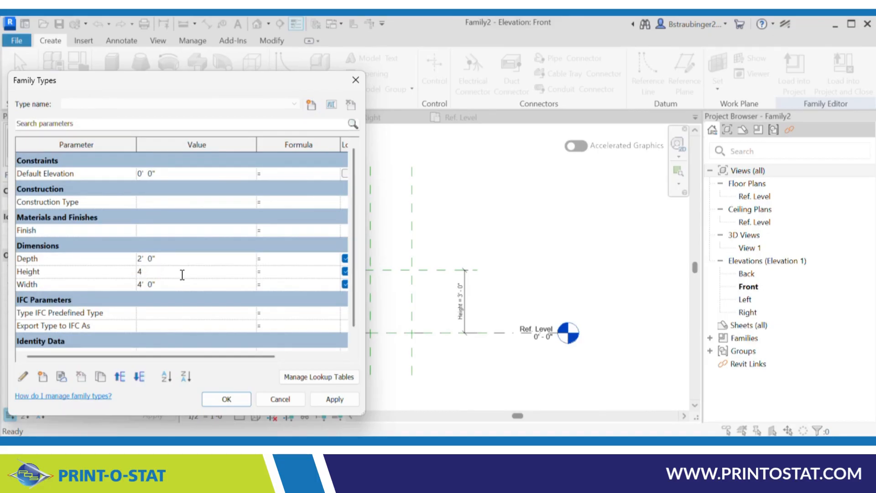
{"action": "left_click", "coordinate": [327, 400]}
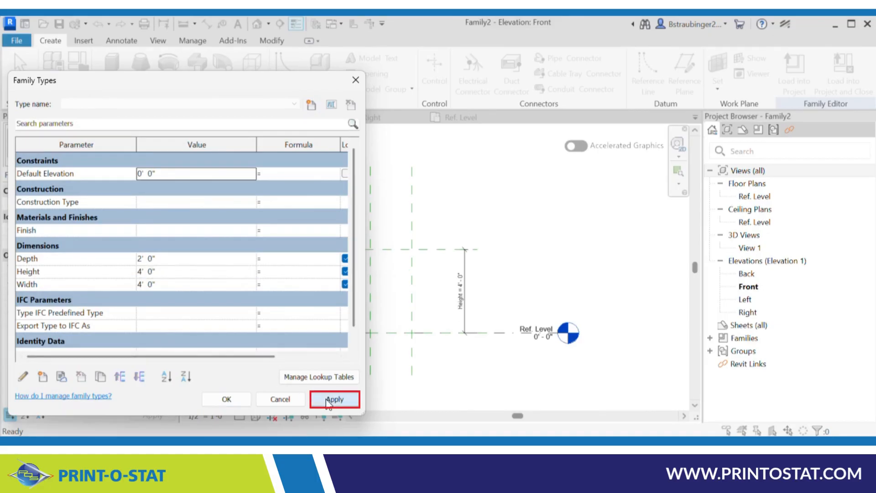
Set the Height parameter back to 3' 0", apply it and close Family Types
{"action": "left_click", "coordinate": [173, 273]}
{"action": "type", "text": "3"}
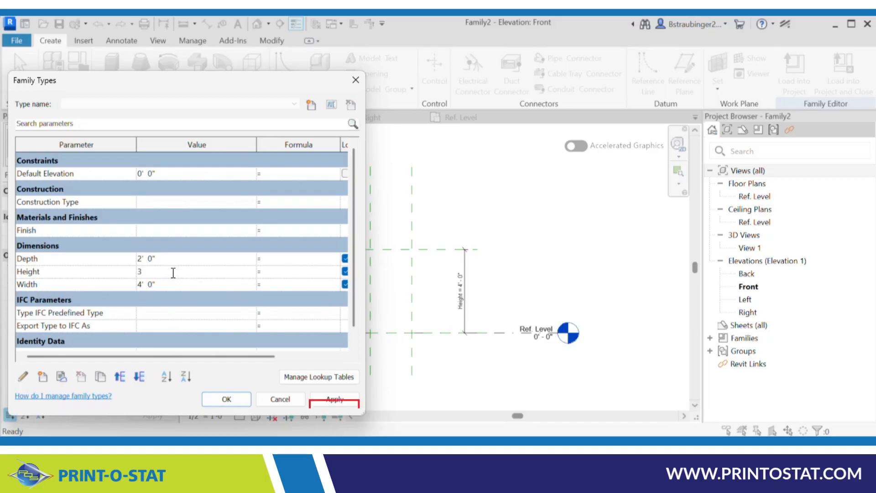
{"action": "left_click", "coordinate": [339, 400]}
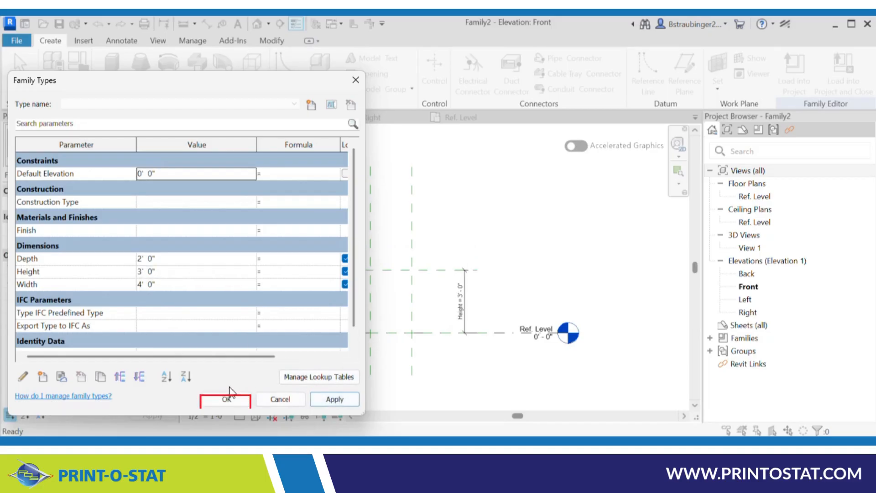
{"action": "left_click", "coordinate": [227, 398]}
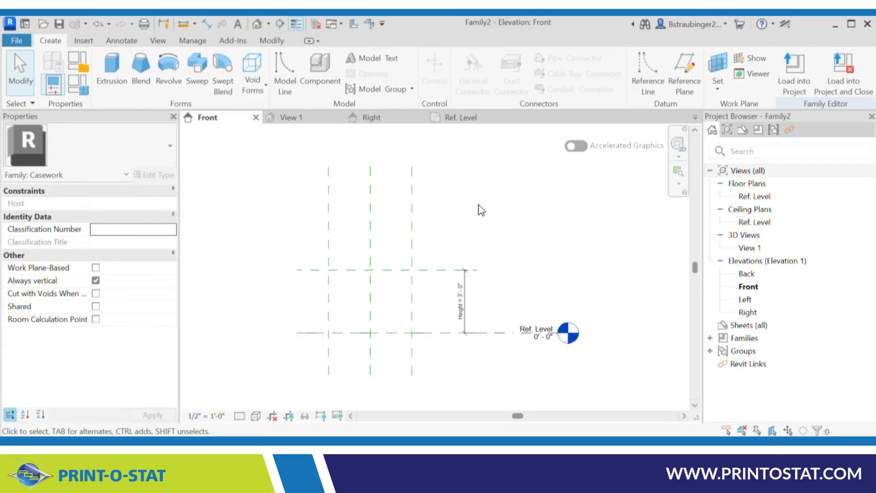
Draw a horizontal reference plane about 6" above the Ref. Level, crossing all three vertical reference planes
{"action": "left_click", "coordinate": [682, 69]}
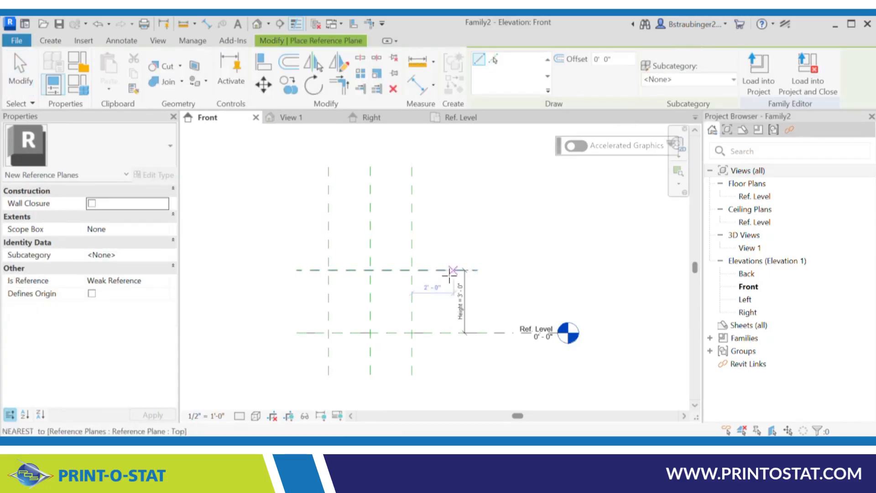
{"action": "left_click", "coordinate": [293, 322]}
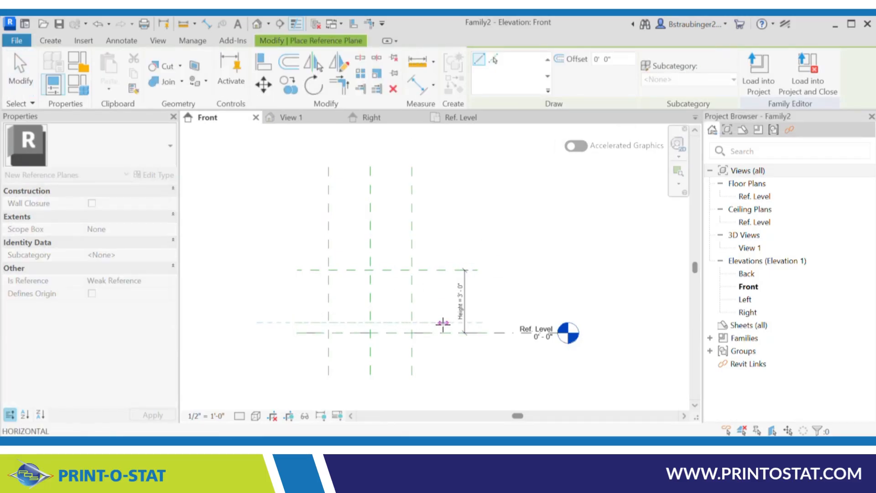
{"action": "left_click", "coordinate": [443, 322]}
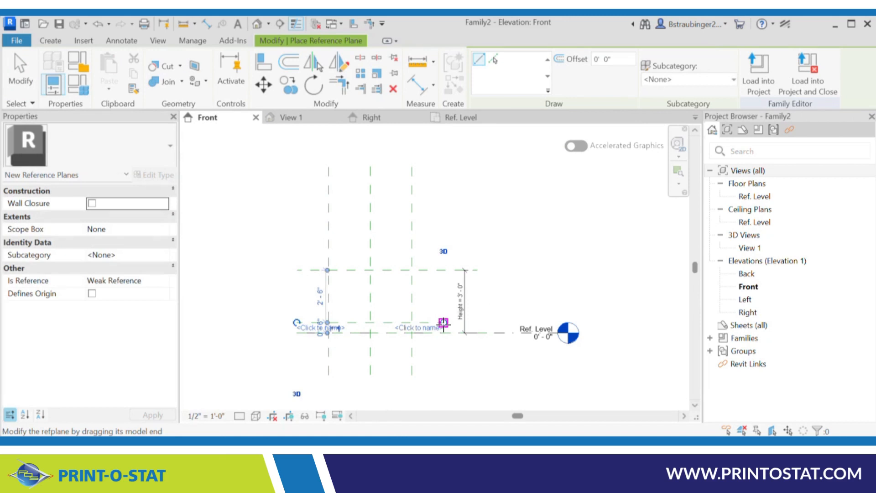
{"action": "key", "text": "Escape"}
{"action": "key", "text": "Escape"}
Name the new horizontal reference plane TOE KICK HT
{"action": "scroll", "coordinate": [360, 349], "scroll_direction": "up", "scroll_amount": 5}
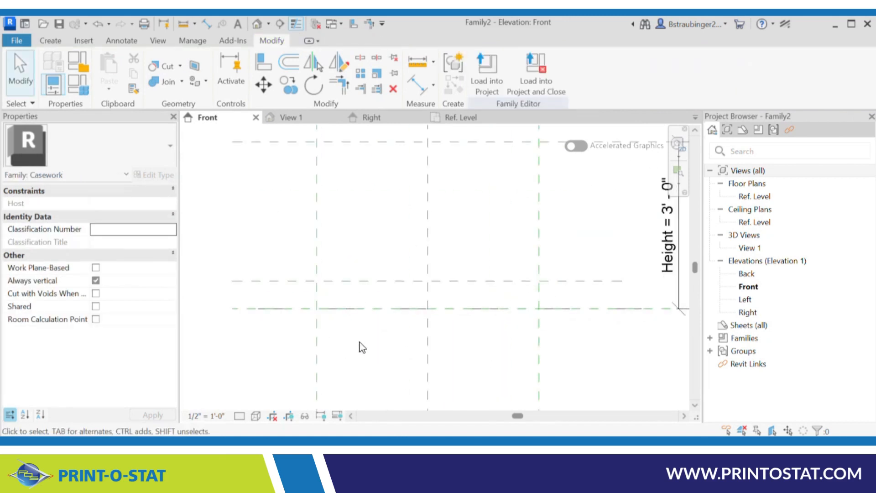
{"action": "middle_click_drag", "start_coordinate": [377, 347], "coordinate": [401, 313]}
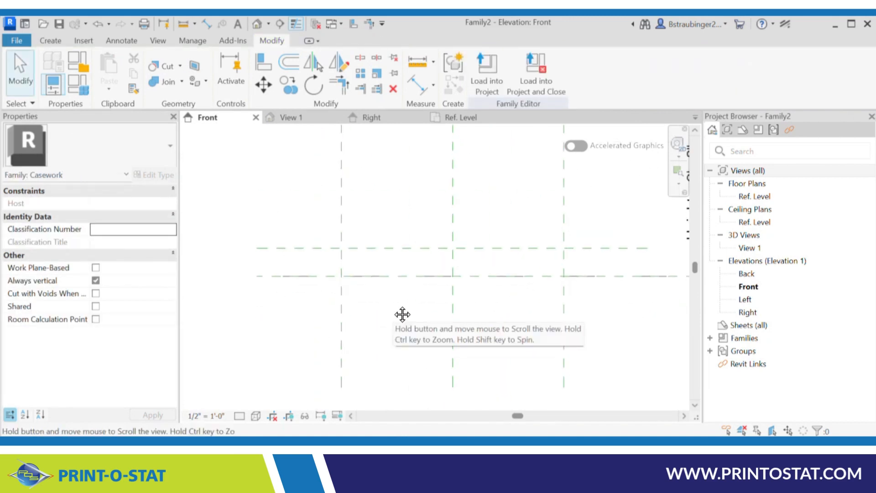
{"action": "left_click", "coordinate": [385, 249]}
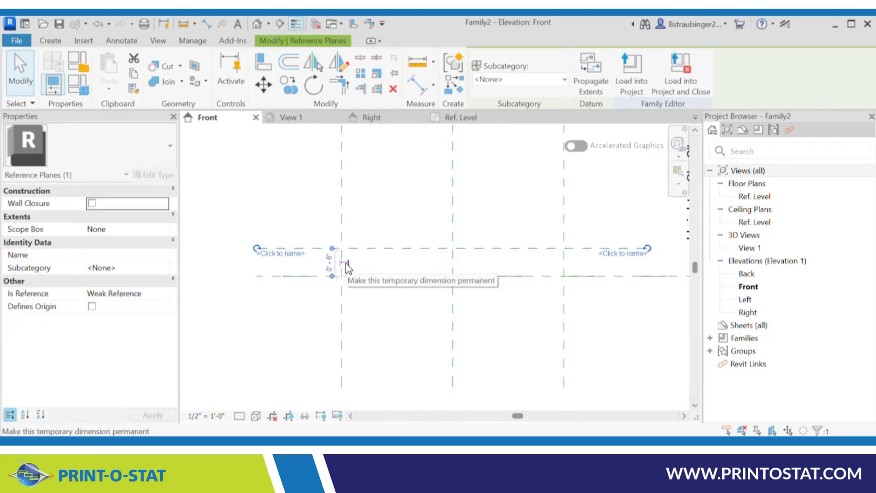
{"action": "left_click", "coordinate": [282, 255]}
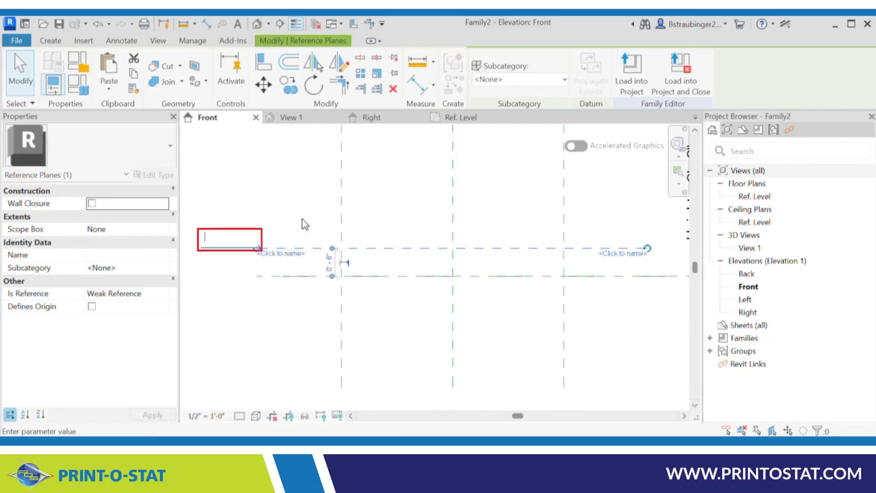
{"action": "type", "text": "TOE KICK HT"}
{"action": "key", "text": "Return"}
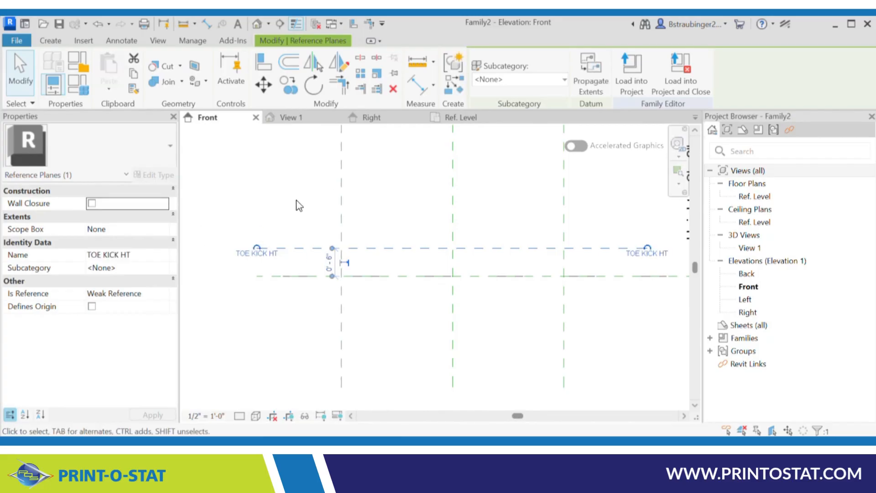
Make the temporary dimension between the Ref. Level and the TOE KICK HT plane permanent, and move it farther outside the vertical planes
{"action": "left_click", "coordinate": [347, 263]}
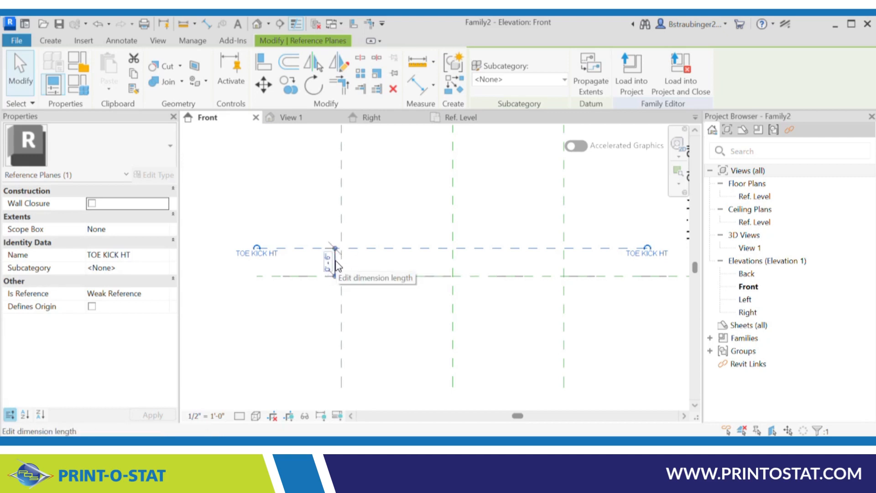
{"action": "key", "text": "Escape"}
{"action": "scroll", "coordinate": [335, 262], "scroll_direction": "up", "scroll_amount": 2}
{"action": "left_click_drag", "start_coordinate": [335, 262], "coordinate": [243, 263]}
{"action": "scroll", "coordinate": [392, 264], "scroll_direction": "down", "scroll_amount": 4}
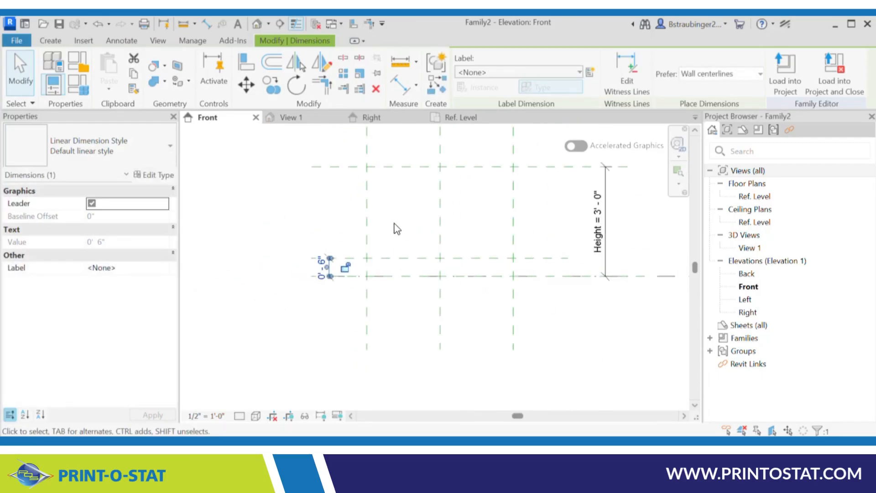
{"action": "key", "text": "Escape"}
{"action": "middle_click_drag", "start_coordinate": [407, 223], "coordinate": [373, 273]}
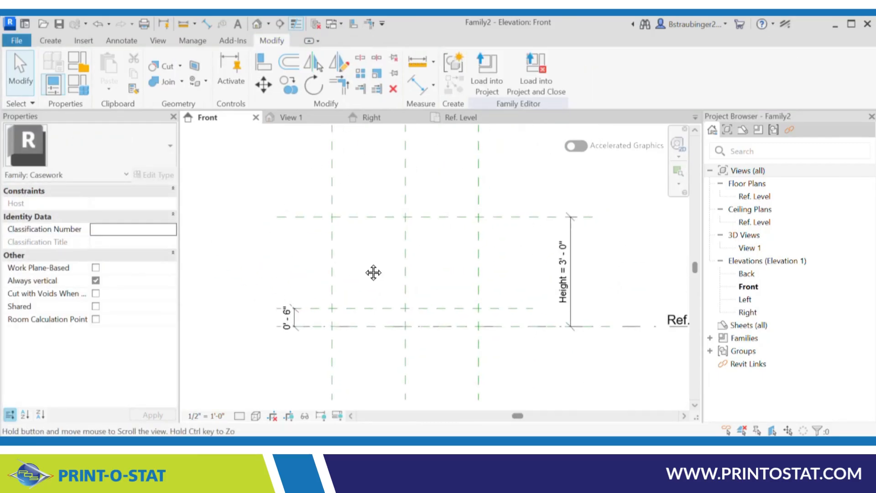
{"action": "left_click", "coordinate": [459, 117]}
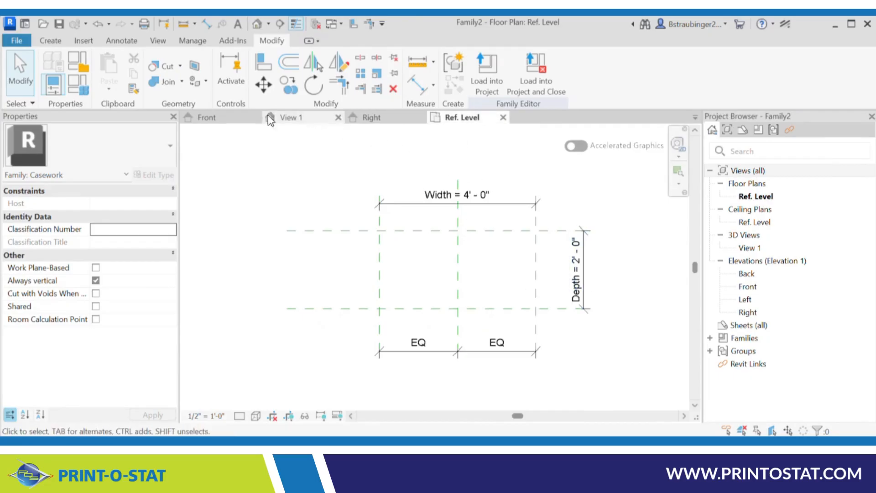
{"action": "left_click", "coordinate": [206, 119]}
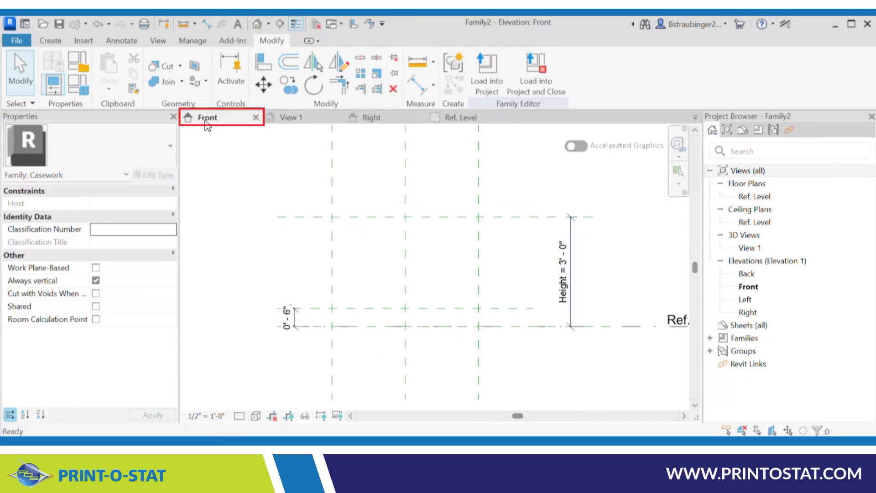
Label the toe kick dimension in the Front elevation with a new type-based family parameter named TOE KICK HT, grouped under Dimensions
{"action": "left_click", "coordinate": [295, 324]}
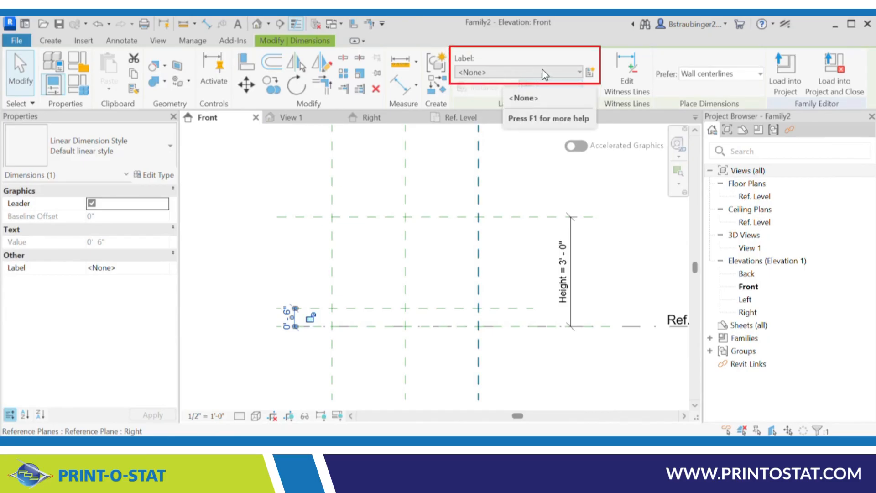
{"action": "left_click", "coordinate": [579, 73]}
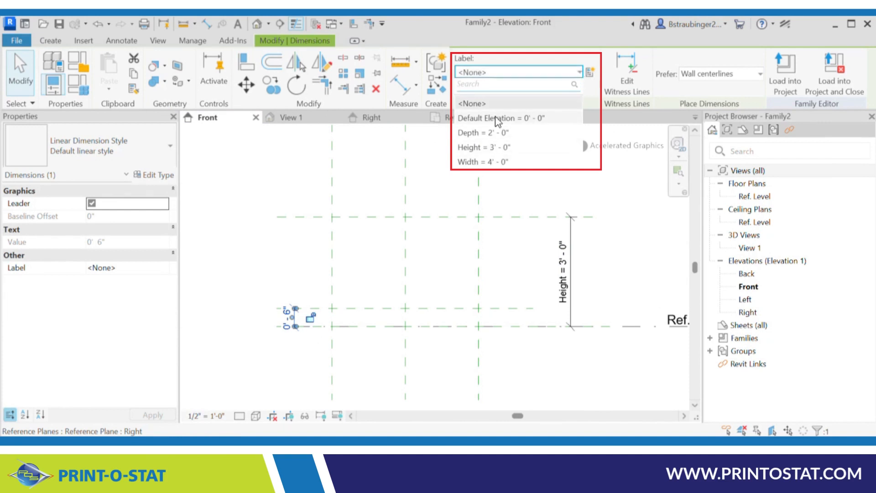
{"action": "left_click", "coordinate": [550, 69]}
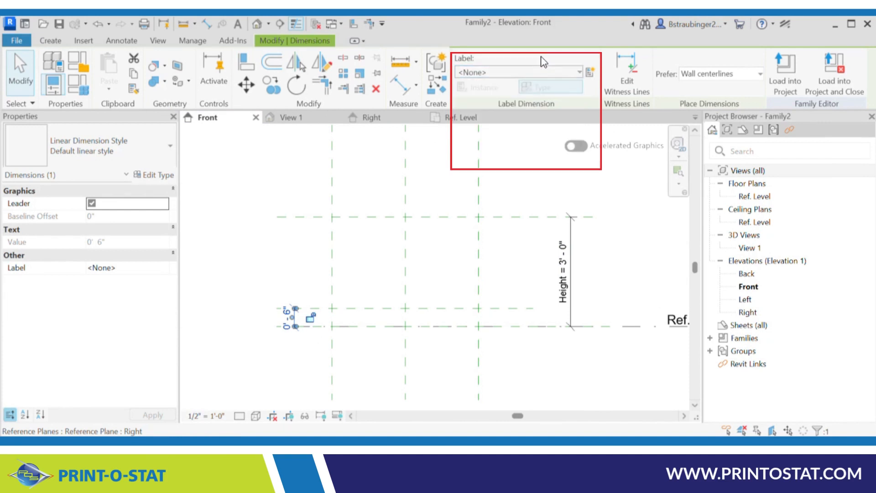
{"action": "left_click", "coordinate": [590, 73]}
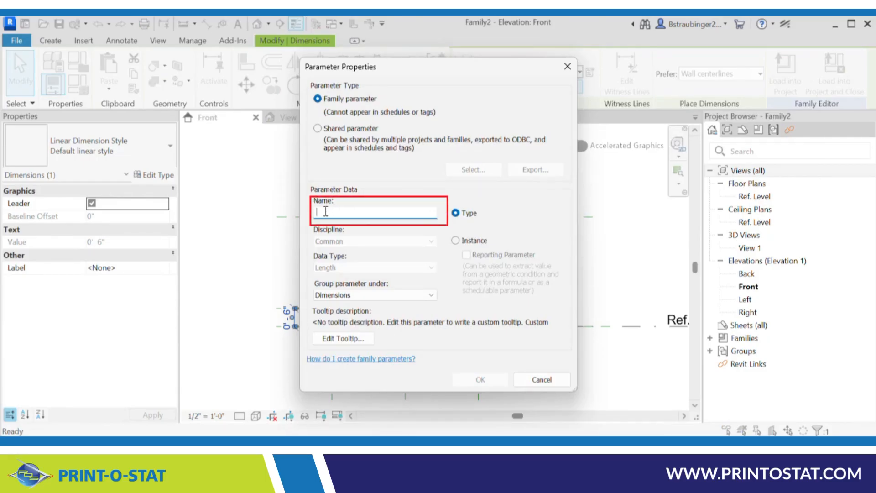
{"action": "type", "text": "TOE KICK HT"}
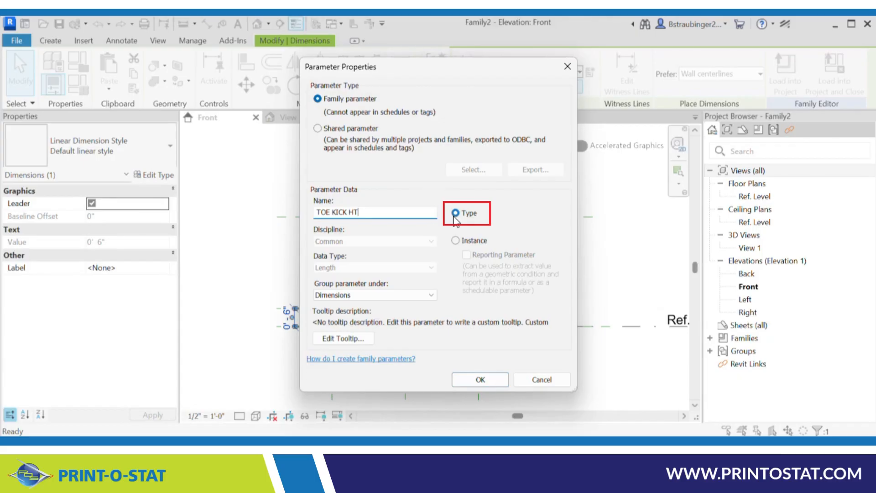
{"action": "left_click", "coordinate": [480, 379]}
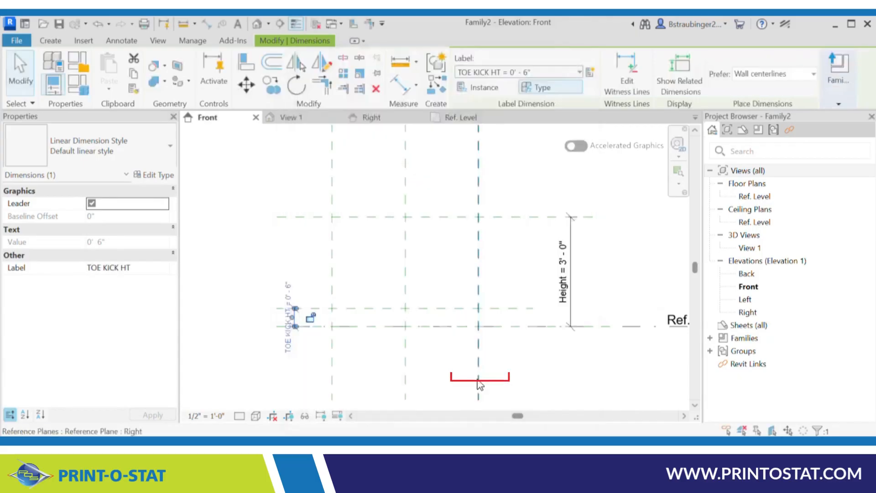
{"action": "left_click", "coordinate": [443, 267]}
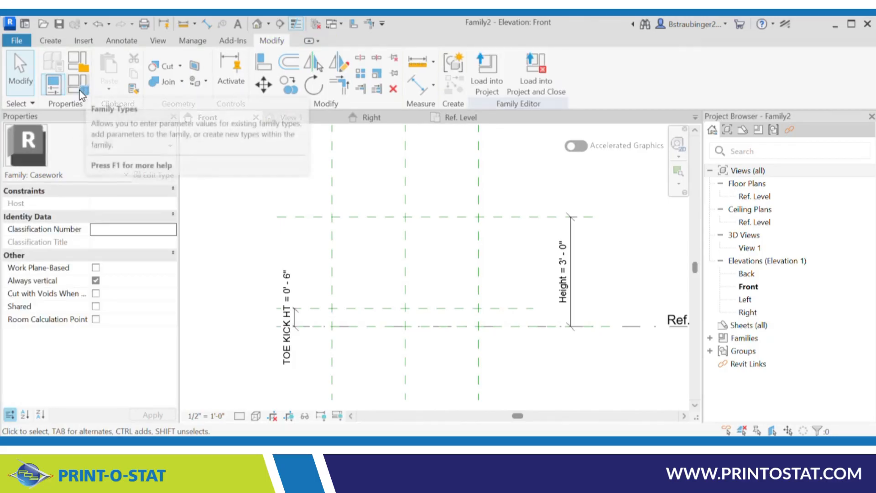
Set the TOE KICK HT parameter to 0' 4" in Family Types, apply it and close the dialog
{"action": "middle_click_drag", "start_coordinate": [252, 250], "coordinate": [434, 248]}
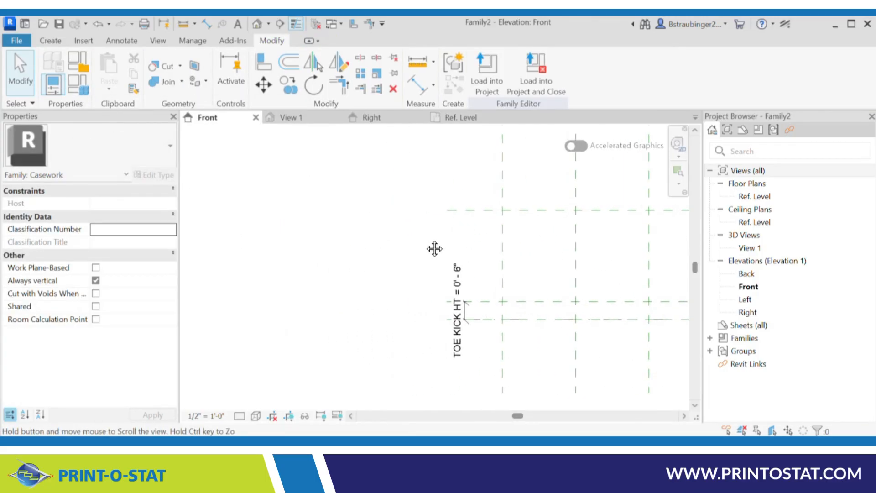
{"action": "left_click", "coordinate": [76, 87]}
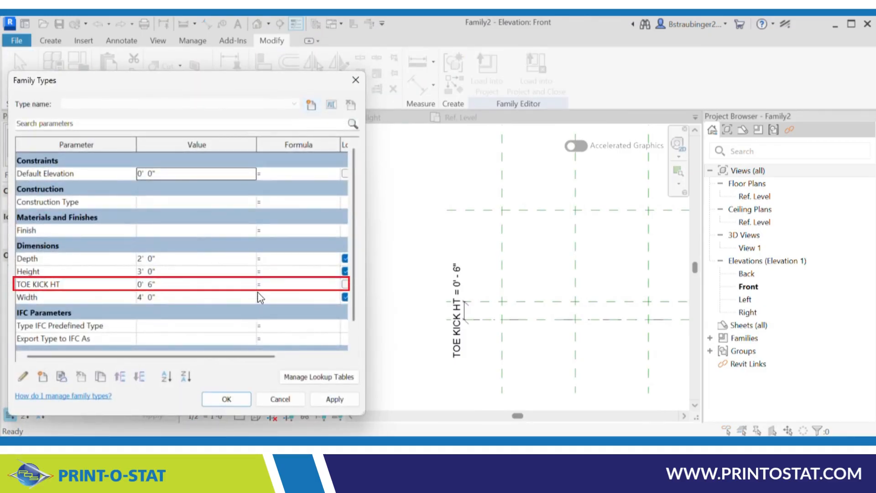
{"action": "left_click", "coordinate": [150, 284]}
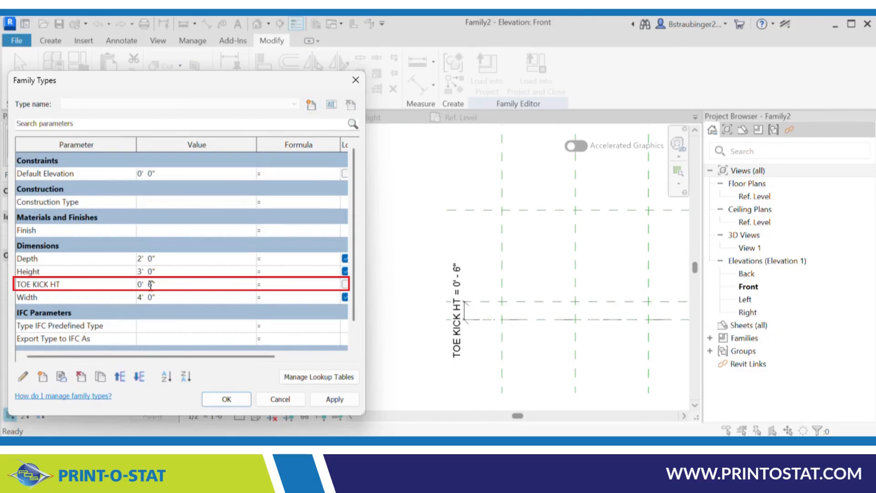
{"action": "key", "text": "BackSpace"}
{"action": "type", "text": "2"}
{"action": "left_click", "coordinate": [329, 398]}
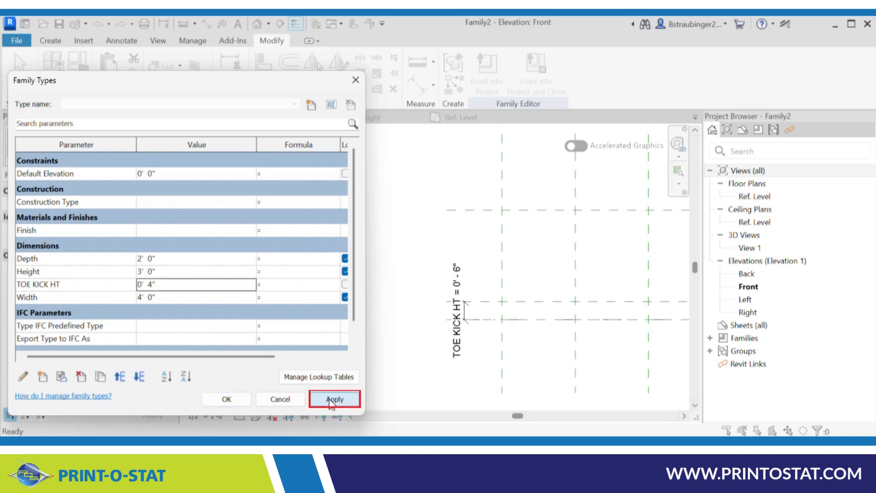
{"action": "left_click", "coordinate": [226, 398]}
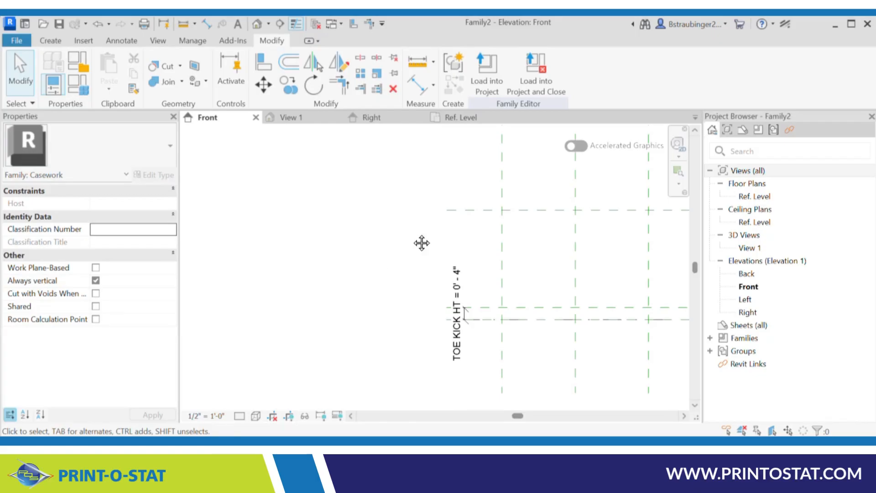
{"action": "middle_click_drag", "start_coordinate": [420, 242], "coordinate": [307, 245]}
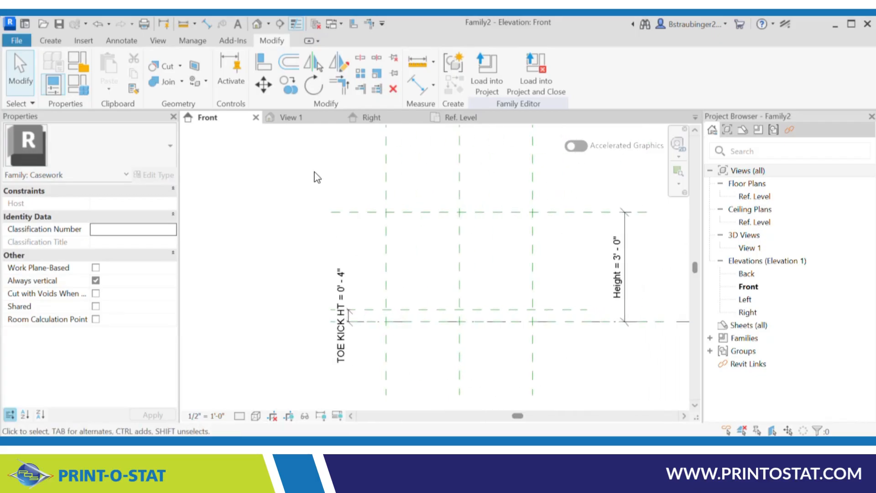
Start an extrusion in the Ref. Level plan and sketch a rectangle about 4" deep along the back reference plane, spanning the full cabinet width
{"action": "left_click", "coordinate": [473, 121]}
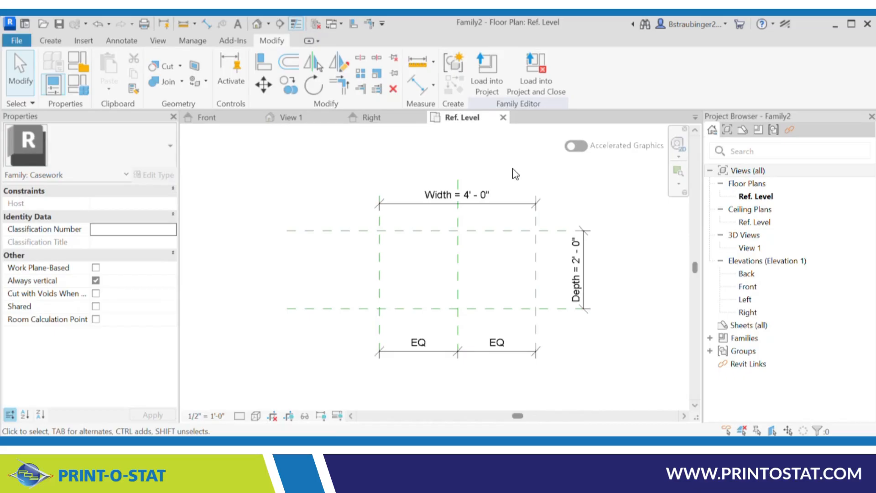
{"action": "left_click", "coordinate": [50, 41]}
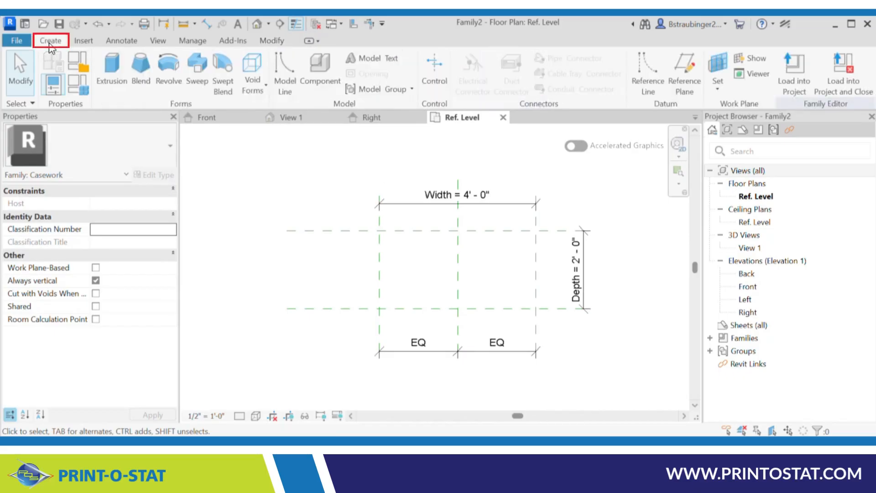
{"action": "left_click", "coordinate": [112, 68]}
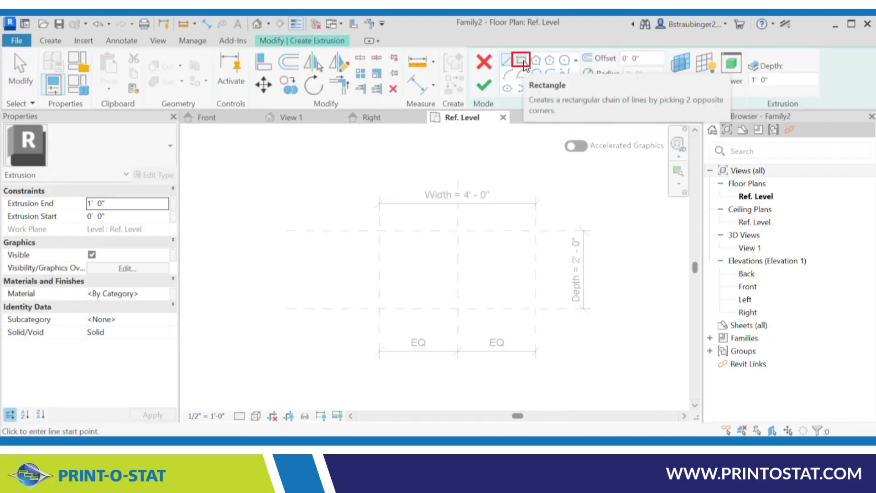
{"action": "left_click", "coordinate": [521, 60]}
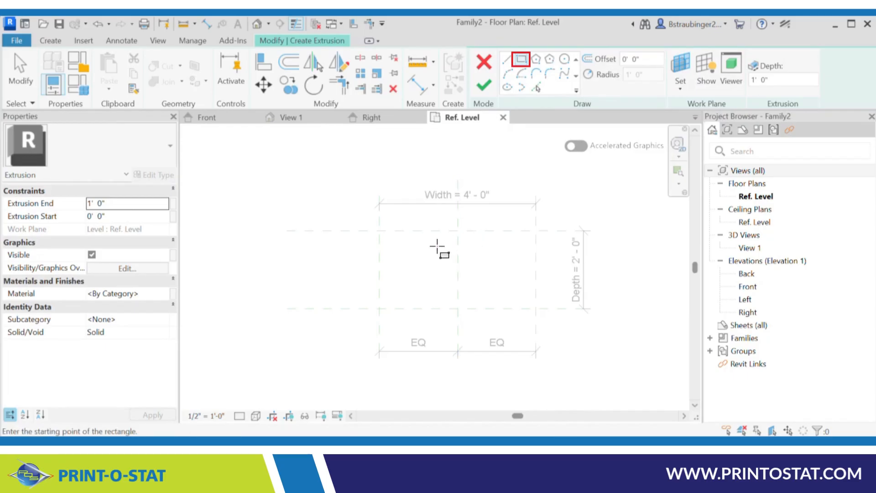
{"action": "scroll", "coordinate": [437, 246], "scroll_direction": "up", "scroll_amount": 4}
{"action": "middle_click_drag", "start_coordinate": [450, 251], "coordinate": [401, 264]}
{"action": "left_click", "coordinate": [234, 221]}
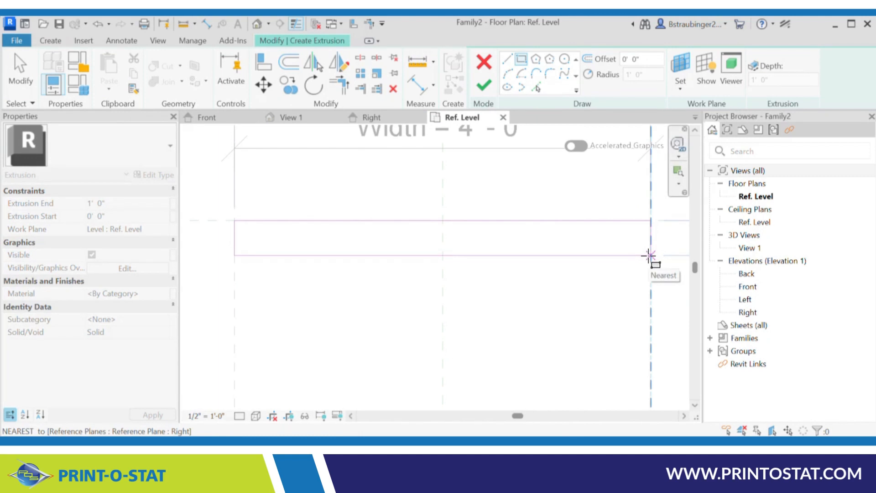
{"action": "left_click", "coordinate": [650, 255]}
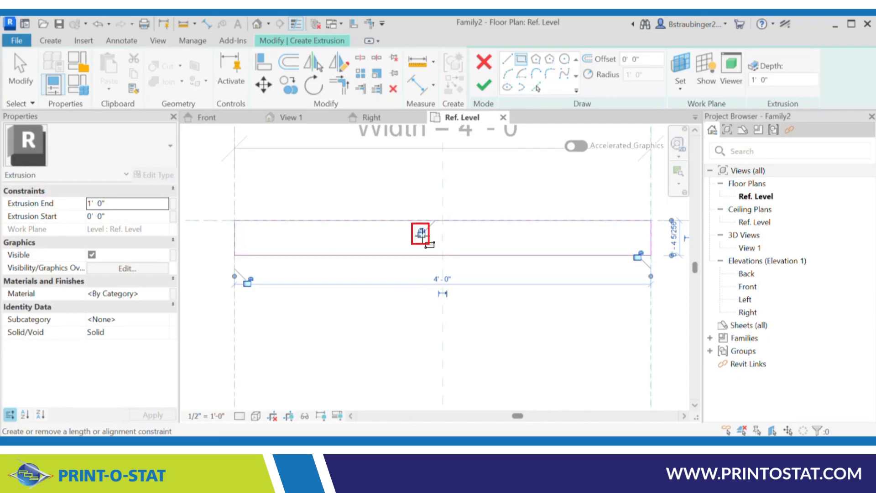
Lock the rectangle's back and side edges to their reference planes and end the rectangle tool
{"action": "left_click", "coordinate": [247, 281]}
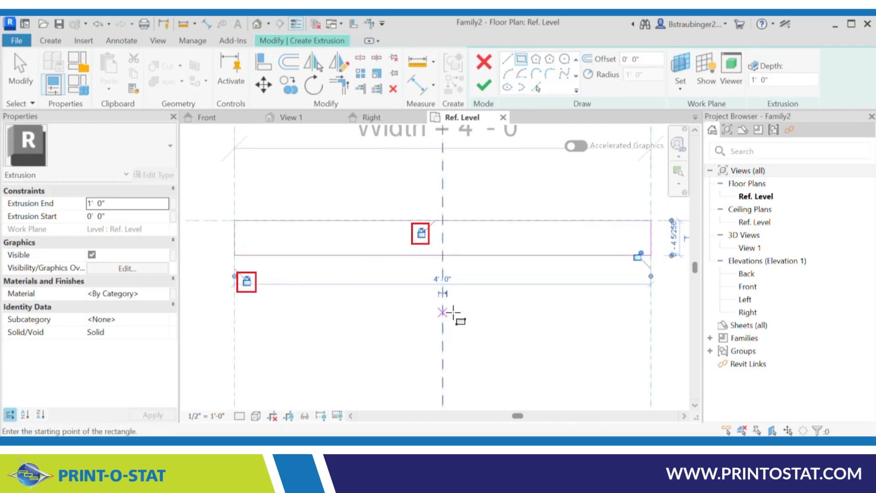
{"action": "left_click", "coordinate": [637, 256]}
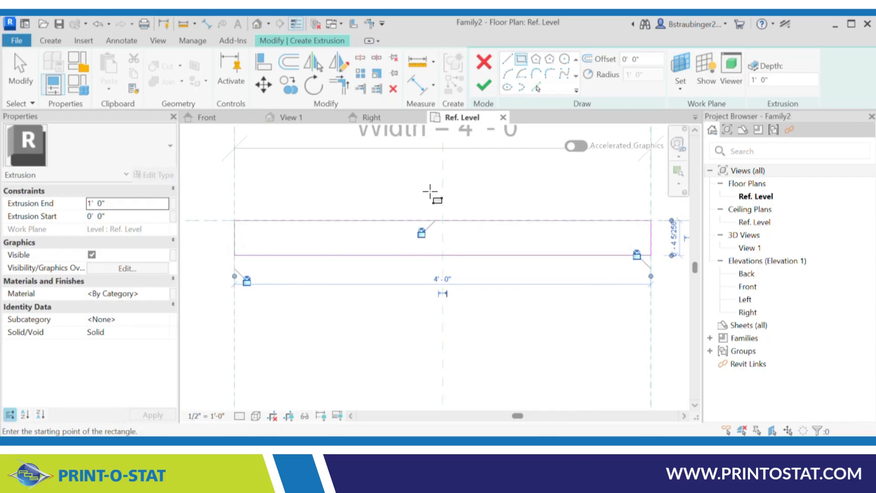
{"action": "key", "text": "Escape"}
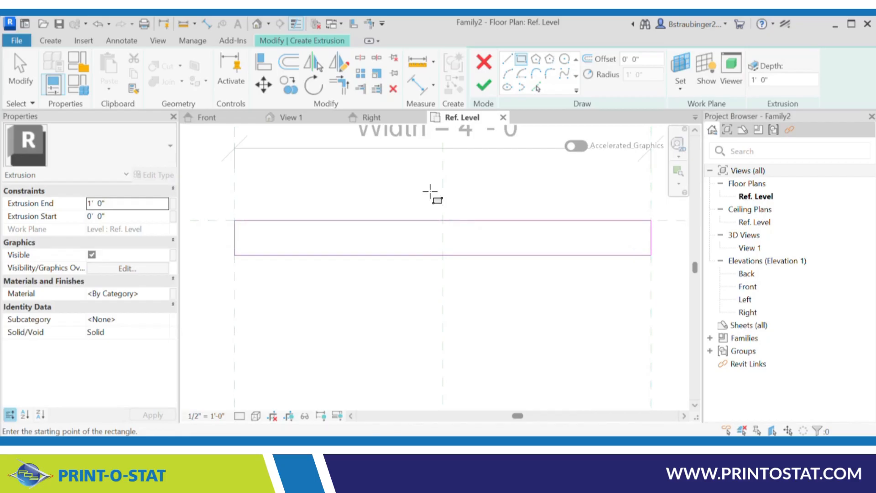
{"action": "key", "text": "Escape"}
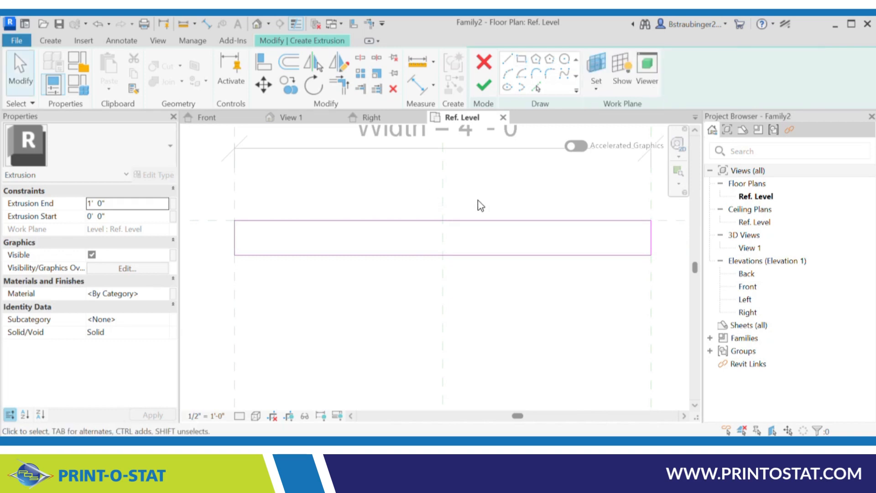
{"action": "left_click", "coordinate": [507, 60]}
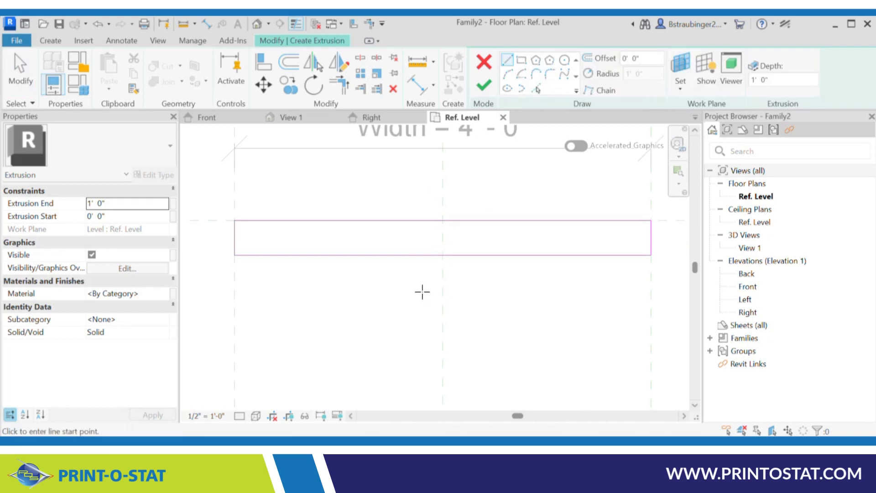
{"action": "left_click", "coordinate": [393, 289]}
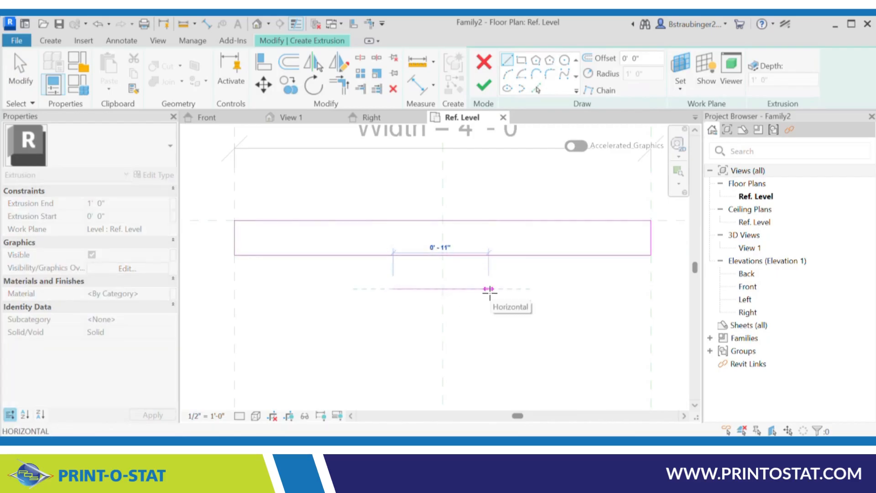
{"action": "left_click", "coordinate": [488, 289]}
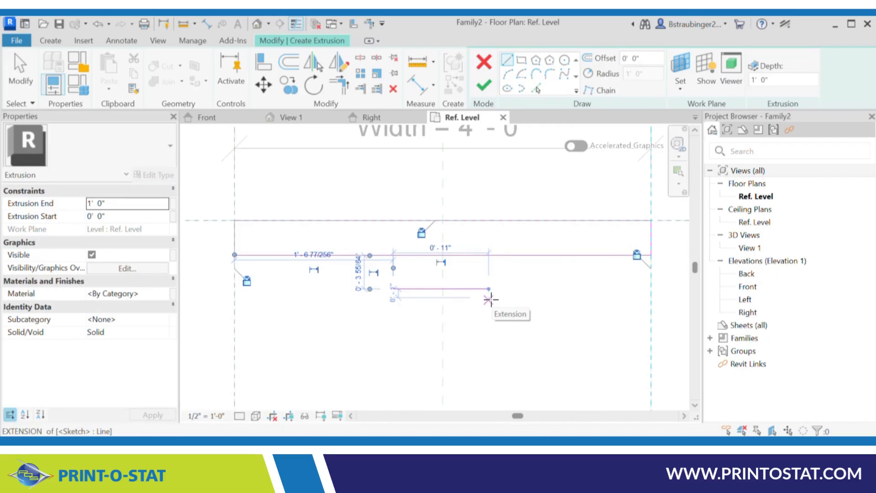
{"action": "left_click", "coordinate": [491, 300]}
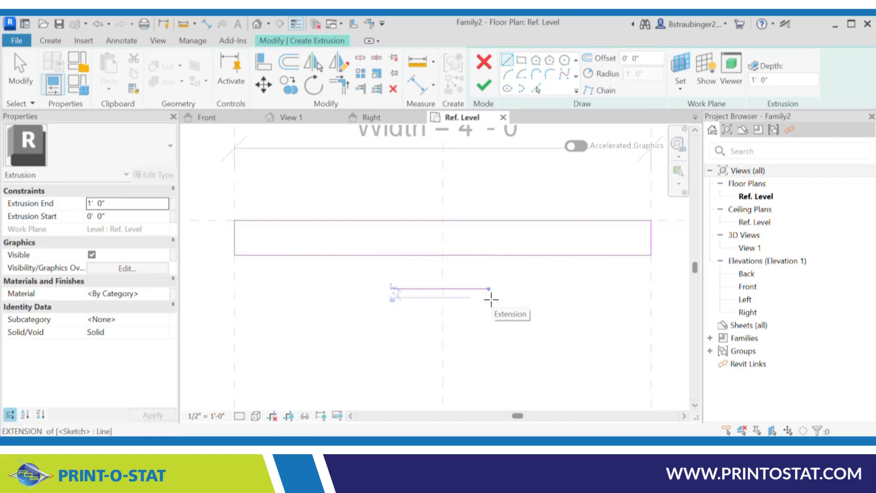
{"action": "left_click", "coordinate": [404, 355]}
{"action": "left_click", "coordinate": [410, 278]}
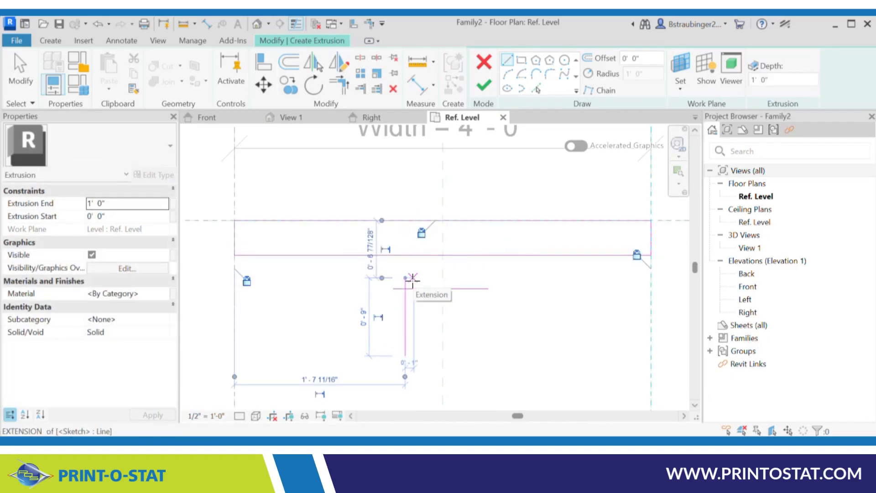
{"action": "key", "text": "Escape"}
{"action": "key", "text": "Escape"}
{"action": "left_click_drag", "start_coordinate": [385, 269], "coordinate": [525, 373]}
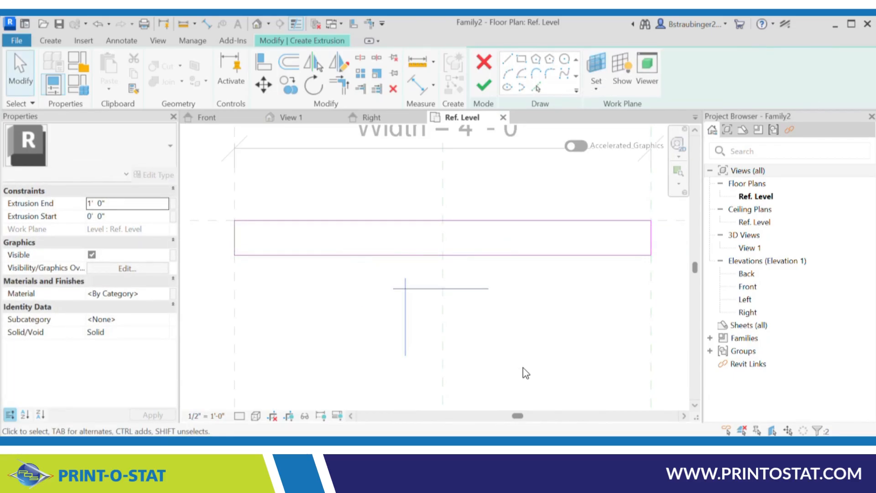
{"action": "key", "text": "Delete"}
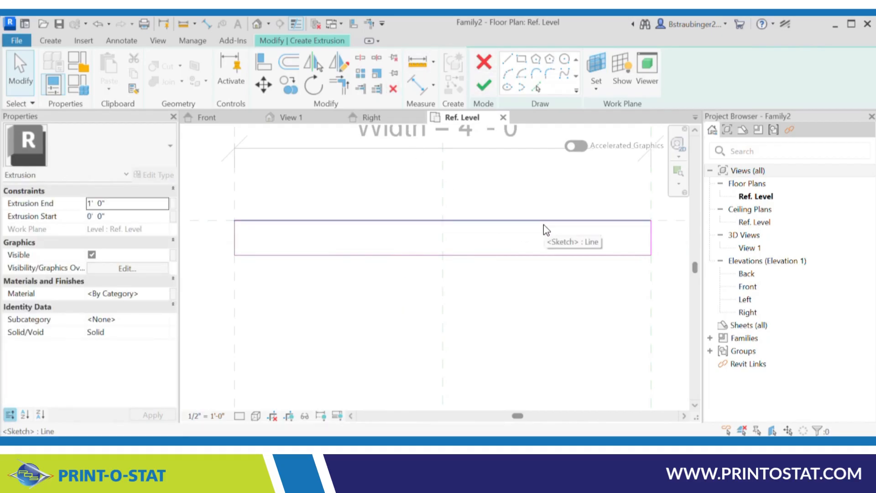
Set the rectangle's depth from the back reference plane to 1/2" and finish the extrusion
{"action": "left_click", "coordinate": [609, 255]}
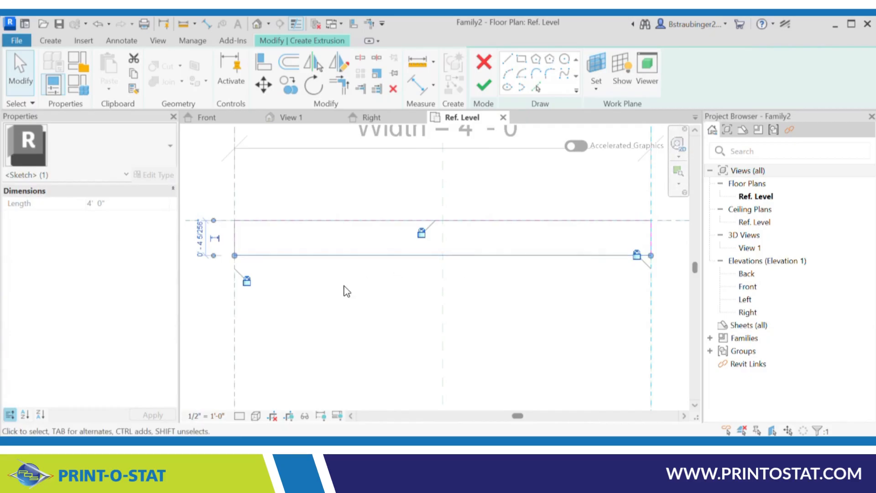
{"action": "left_click", "coordinate": [199, 238]}
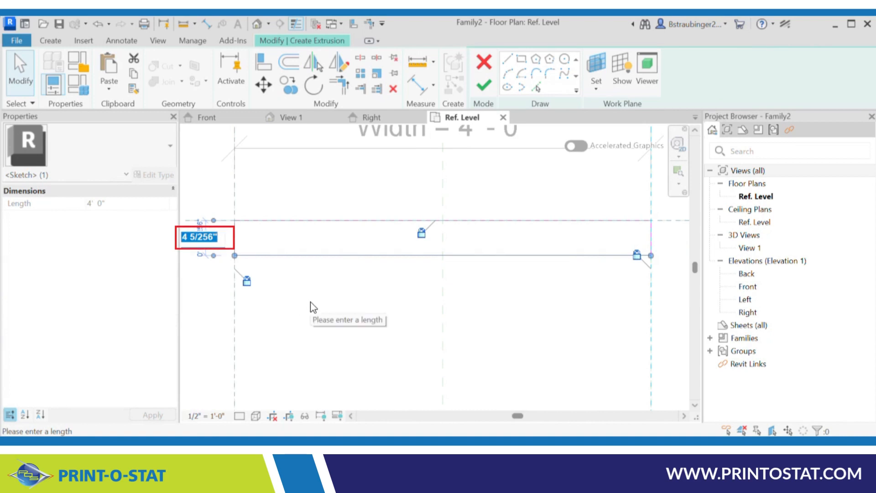
{"action": "type", "text": "1/"}
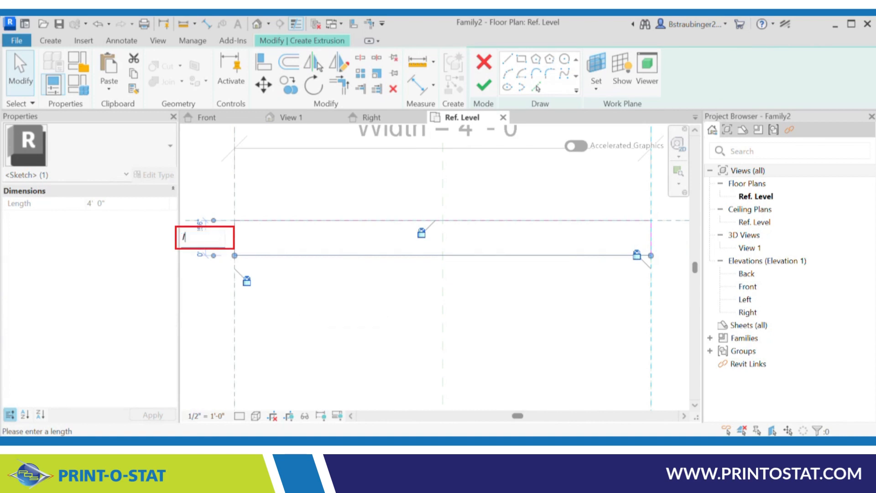
{"action": "type", "text": "2"}
{"action": "key", "text": "Return"}
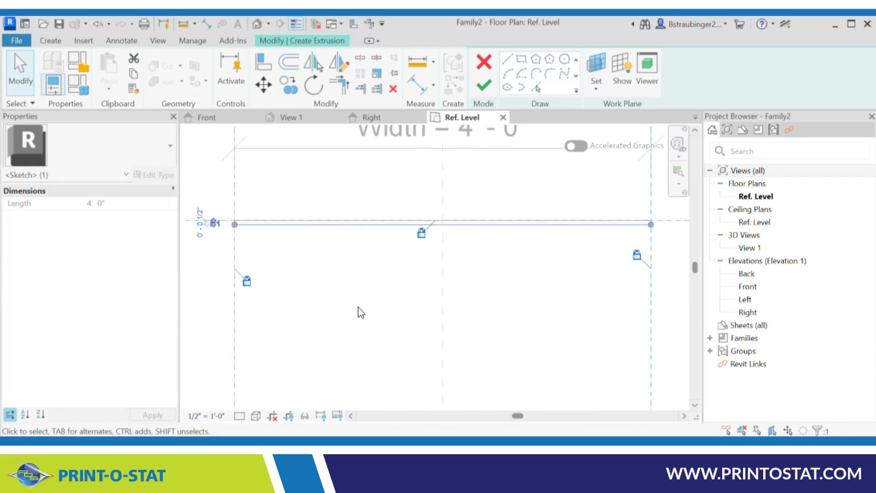
{"action": "left_click", "coordinate": [365, 303]}
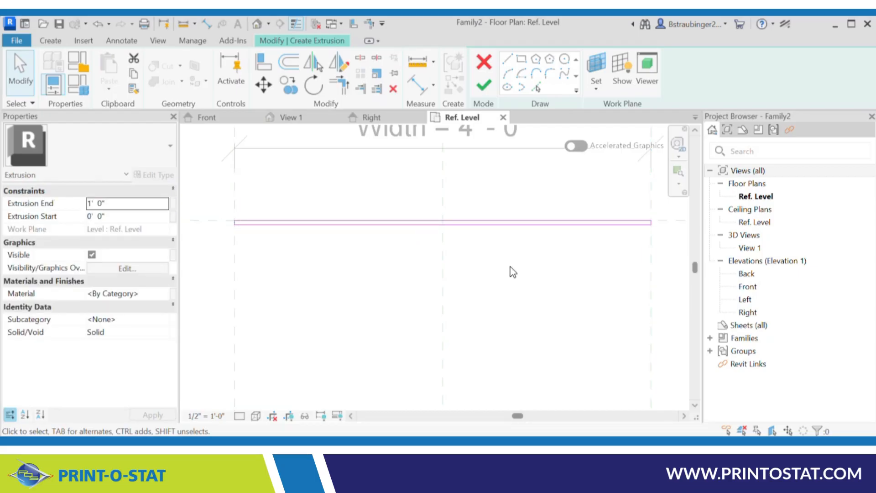
{"action": "scroll", "coordinate": [510, 271], "scroll_direction": "down", "scroll_amount": 1}
{"action": "mouse_move", "coordinate": [510, 272]}
{"action": "middle_mouse_down"}
{"action": "mouse_move", "coordinate": [522, 245]}
{"action": "mouse_move", "coordinate": [514, 234]}
{"action": "middle_mouse_up"}
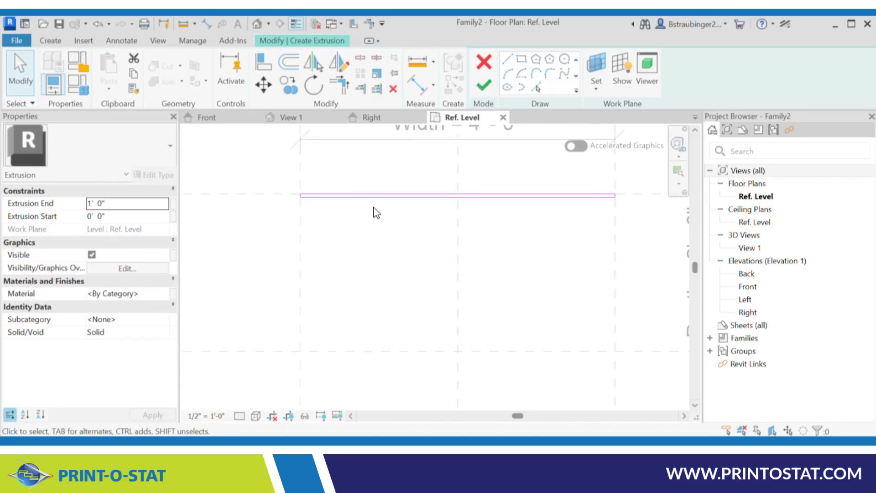
{"action": "left_click", "coordinate": [484, 85]}
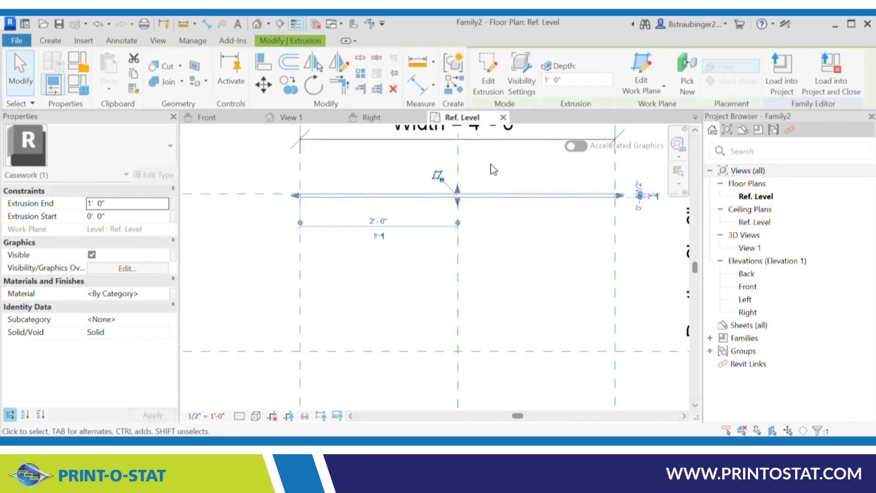
In the Front elevation, stretch the extrusion's top edge up to the Height reference plane and lock it there
{"action": "left_click", "coordinate": [223, 119]}
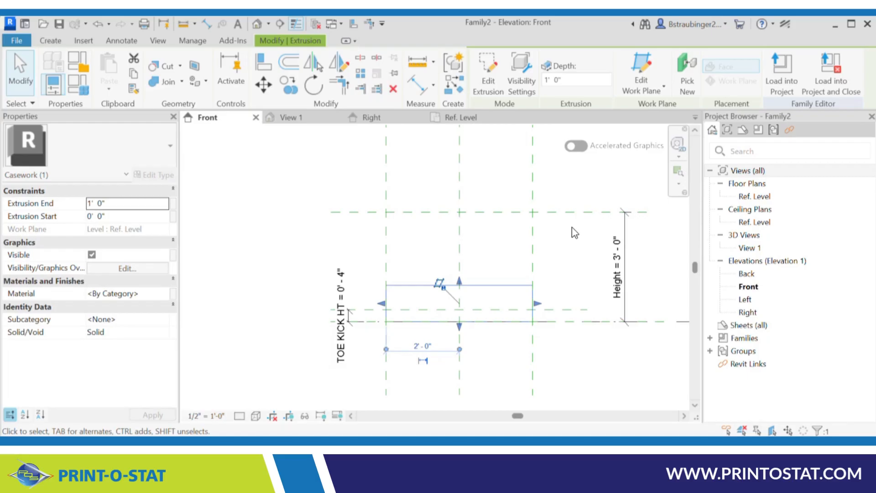
{"action": "left_click_drag", "start_coordinate": [460, 281], "coordinate": [471, 212]}
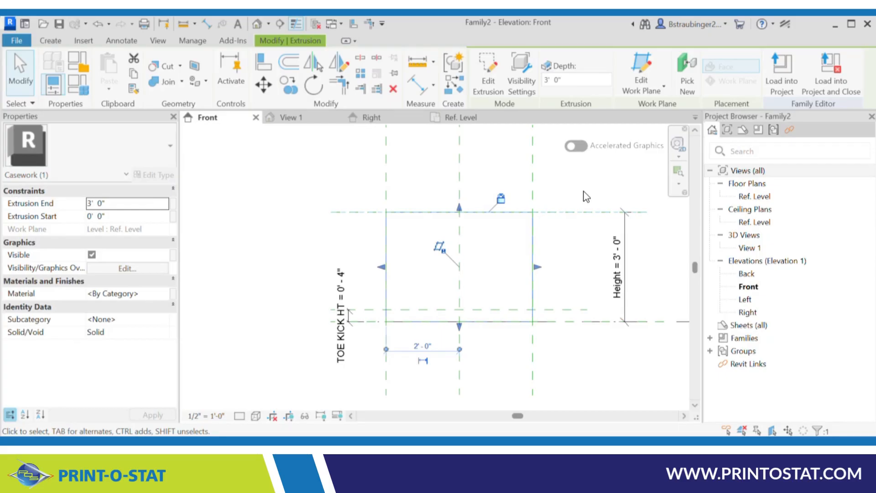
{"action": "left_click", "coordinate": [500, 260]}
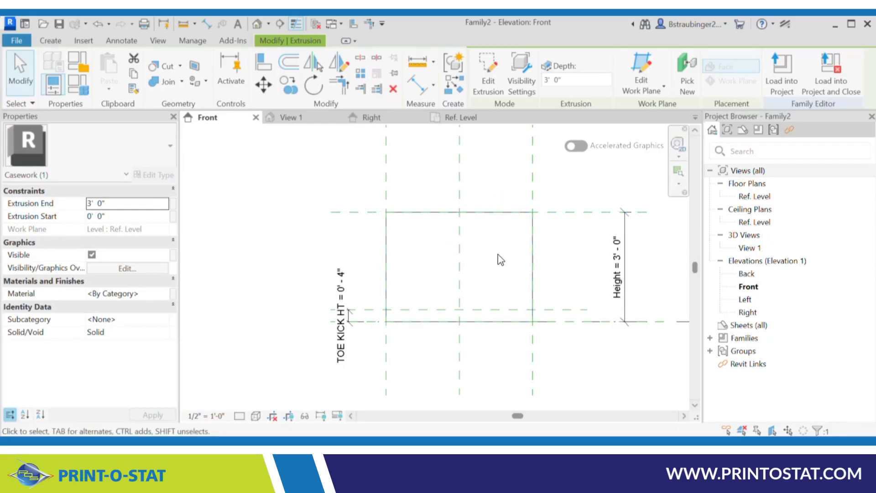
Snap the extrusion's side edges to the left and right reference planes and lock the alignment
{"action": "left_click", "coordinate": [504, 212]}
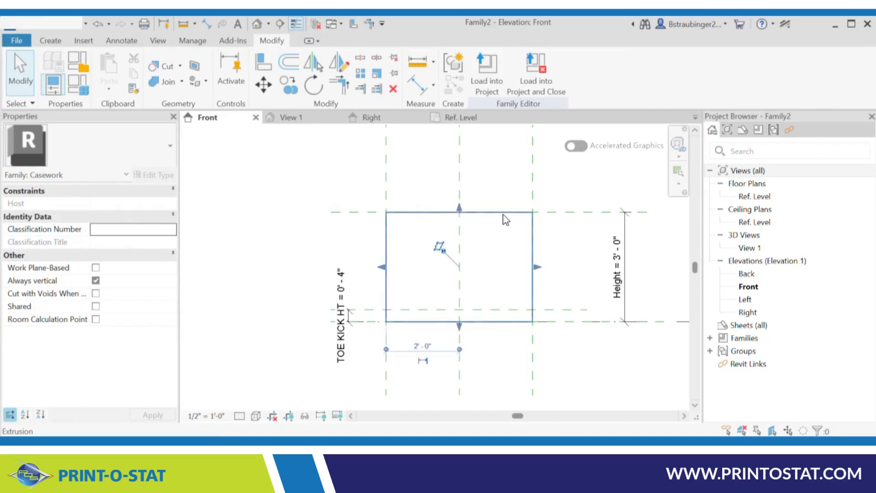
{"action": "mouse_move", "coordinate": [539, 268]}
{"action": "left_mouse_down"}
{"action": "mouse_move", "coordinate": [507, 266]}
{"action": "mouse_move", "coordinate": [534, 267]}
{"action": "left_mouse_up"}
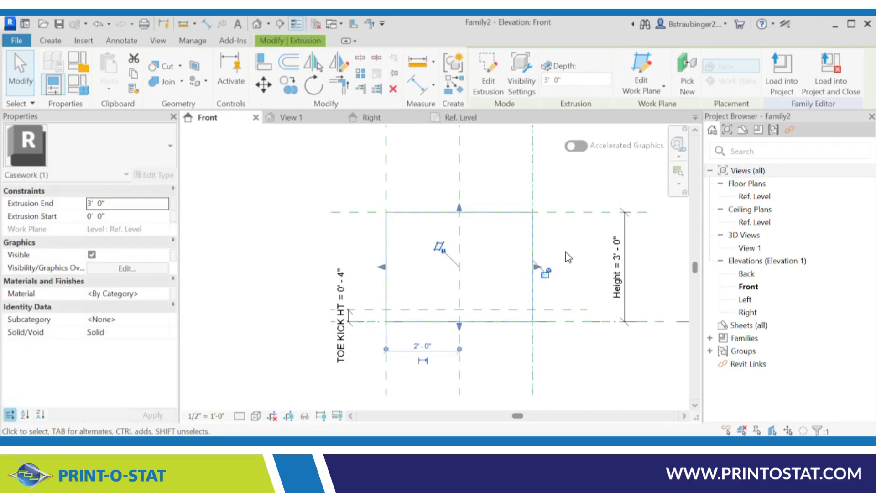
{"action": "left_click", "coordinate": [546, 275]}
{"action": "mouse_move", "coordinate": [382, 267]}
{"action": "left_mouse_down"}
{"action": "mouse_move", "coordinate": [410, 267]}
{"action": "mouse_move", "coordinate": [366, 268]}
{"action": "mouse_move", "coordinate": [387, 269]}
{"action": "left_mouse_up"}
{"action": "left_click", "coordinate": [345, 189]}
{"action": "scroll", "coordinate": [344, 183], "scroll_direction": "down", "scroll_amount": 3}
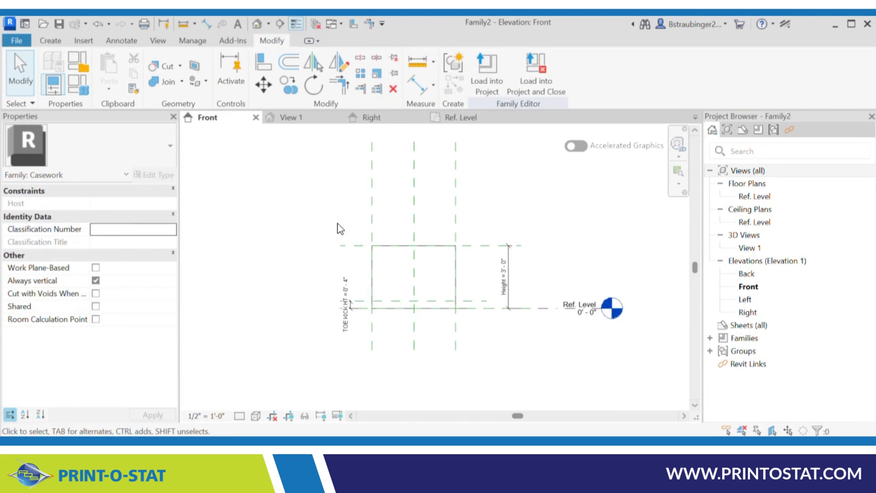
Flex the family in Family Types by applying a Width of 5' 0", and restore it to 4' 0"
{"action": "left_click", "coordinate": [73, 85]}
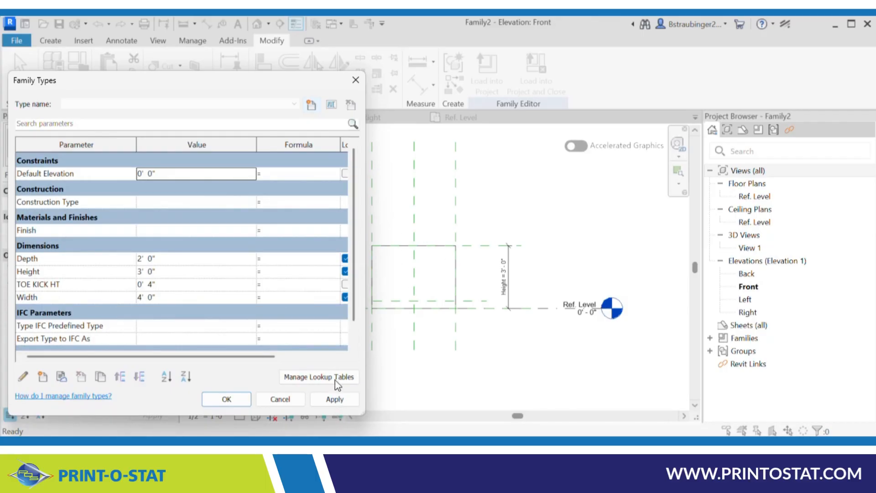
{"action": "left_click", "coordinate": [282, 400]}
{"action": "middle_click_drag", "start_coordinate": [399, 235], "coordinate": [533, 273]}
{"action": "left_click", "coordinate": [53, 84]}
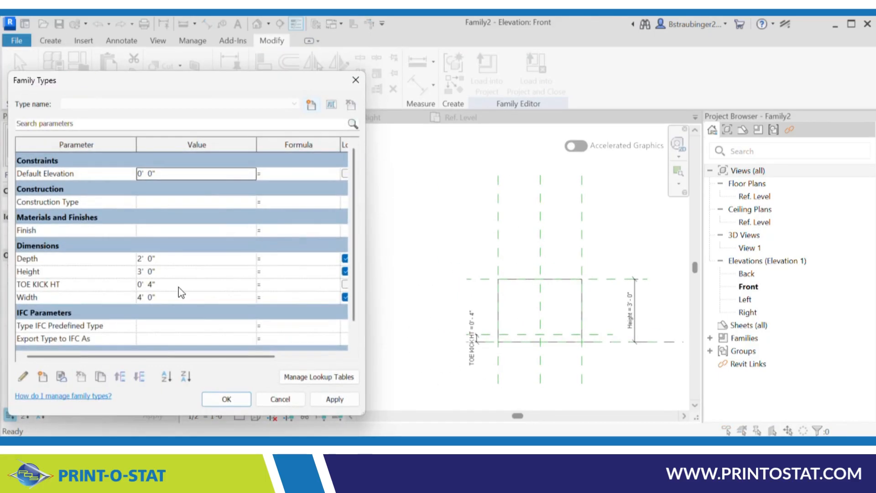
{"action": "left_click", "coordinate": [172, 299]}
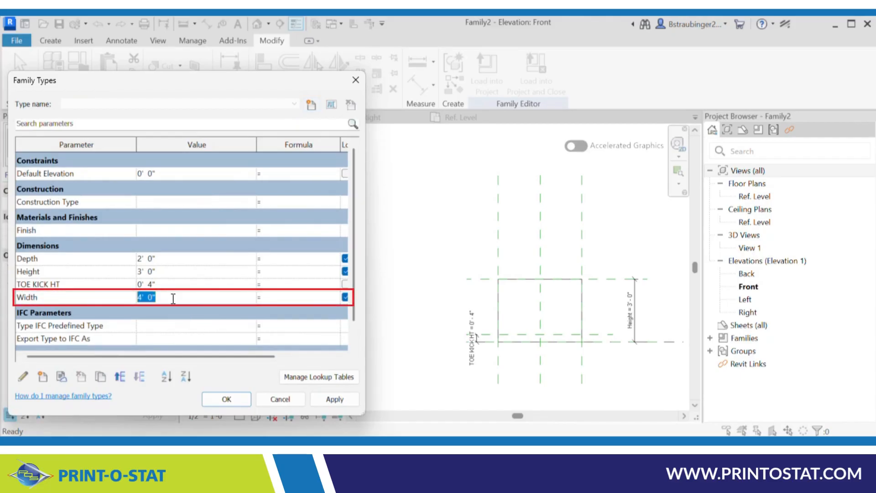
{"action": "type", "text": "5"}
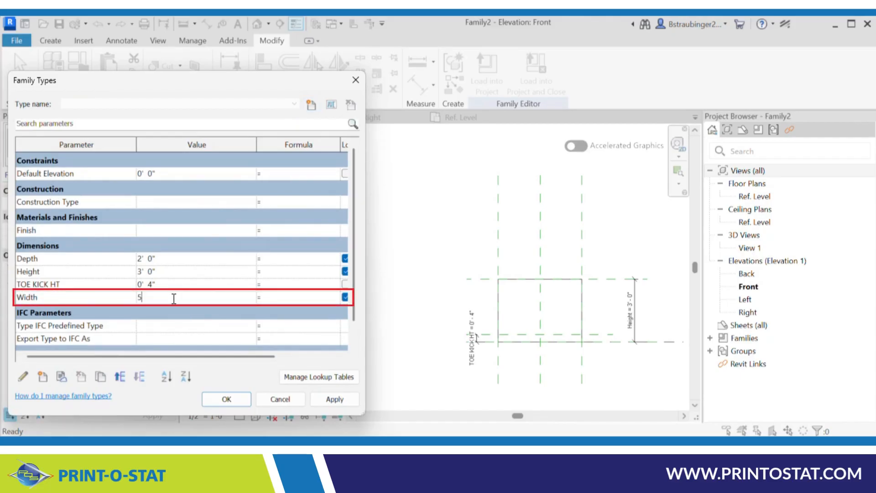
{"action": "left_click", "coordinate": [338, 400]}
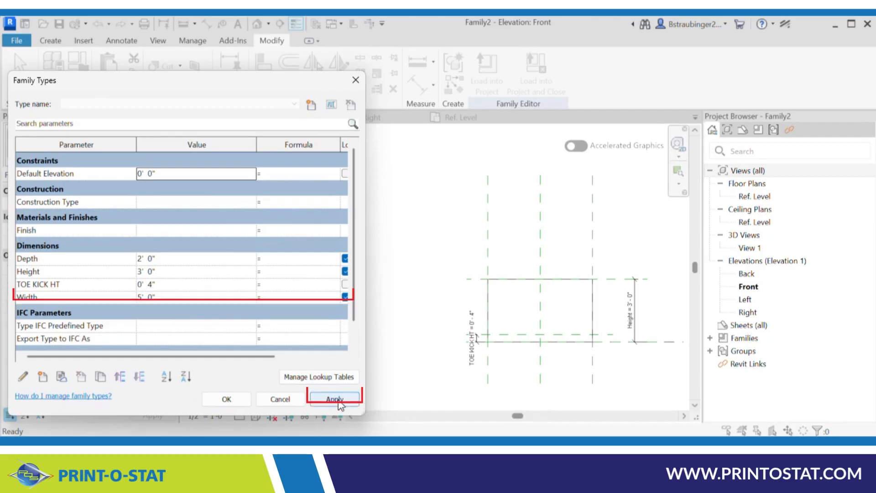
{"action": "left_click", "coordinate": [182, 296]}
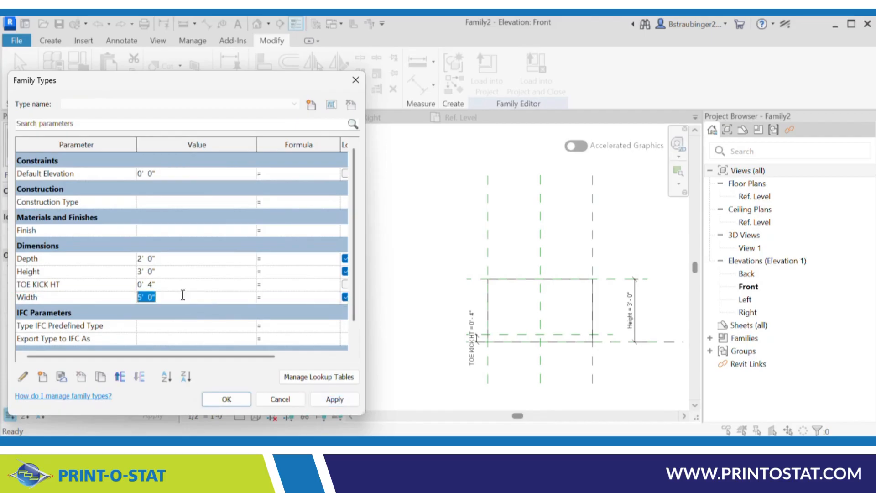
{"action": "type", "text": "4"}
{"action": "left_click", "coordinate": [329, 401]}
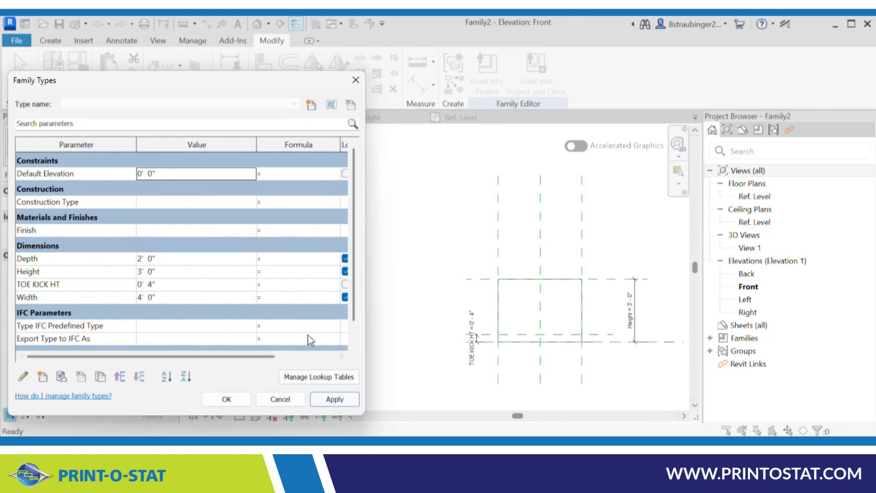
Flex the Height parameter by applying 4' 0", restore it to 3' 0" and close Family Types
{"action": "left_click", "coordinate": [210, 272]}
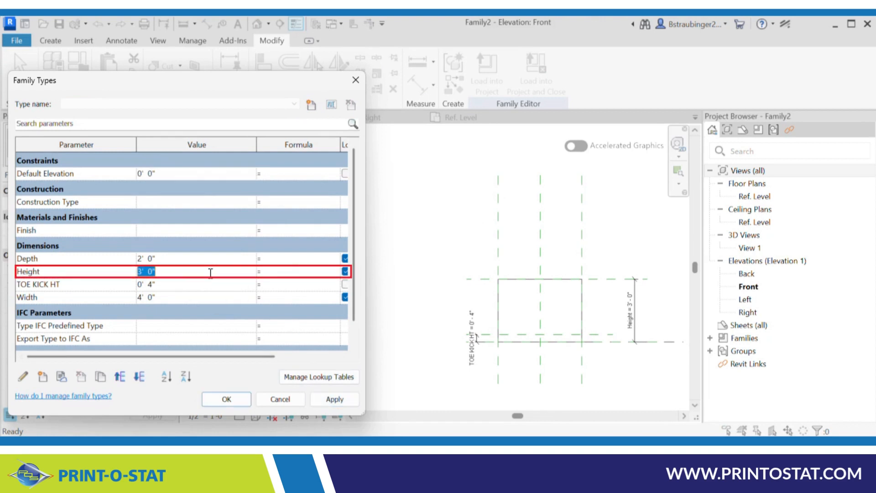
{"action": "type", "text": "4"}
{"action": "left_click", "coordinate": [333, 402]}
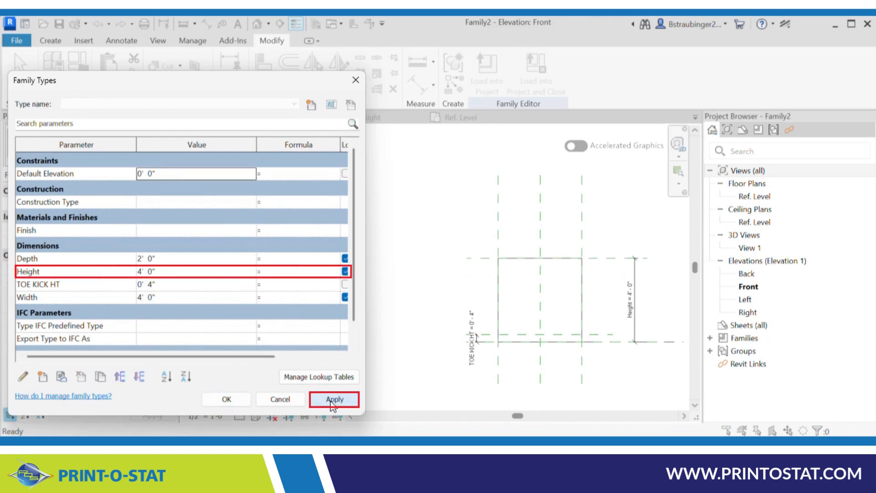
{"action": "left_click", "coordinate": [167, 273]}
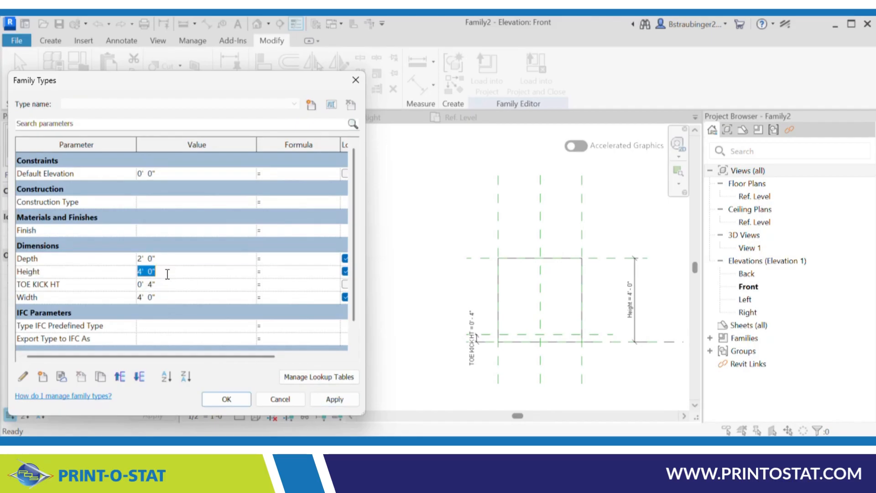
{"action": "type", "text": "3"}
{"action": "left_click", "coordinate": [334, 399]}
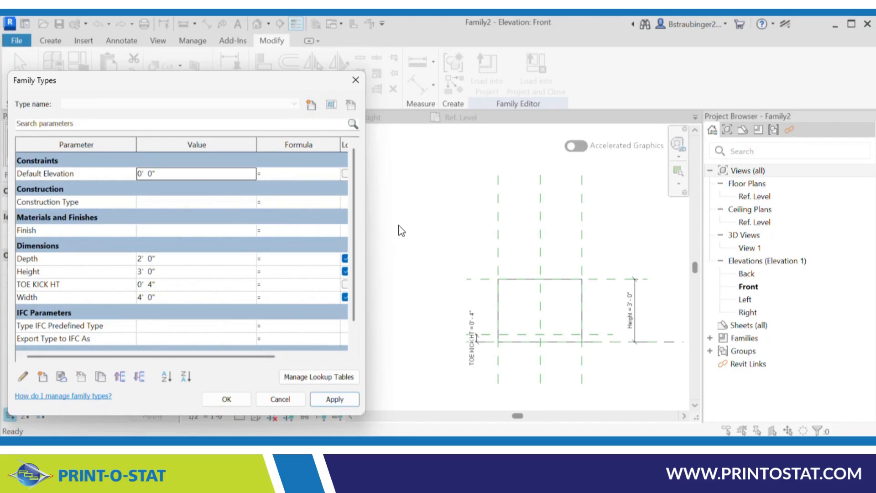
{"action": "left_click", "coordinate": [226, 399]}
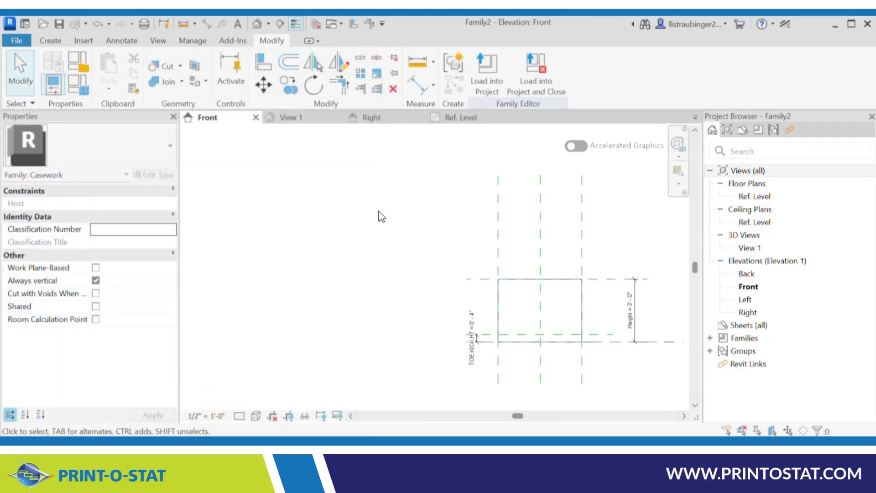
Start a new extrusion in the Ref. Level plan and sketch a full-width rectangle about 3 1/4" deep along the front reference plane
{"action": "left_click", "coordinate": [459, 117]}
{"action": "scroll", "coordinate": [433, 168], "scroll_direction": "down", "scroll_amount": 1}
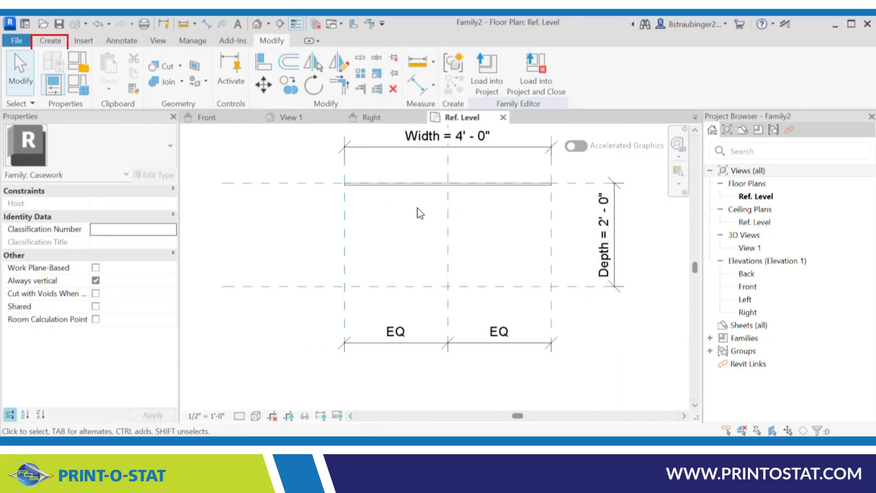
{"action": "left_click", "coordinate": [51, 41]}
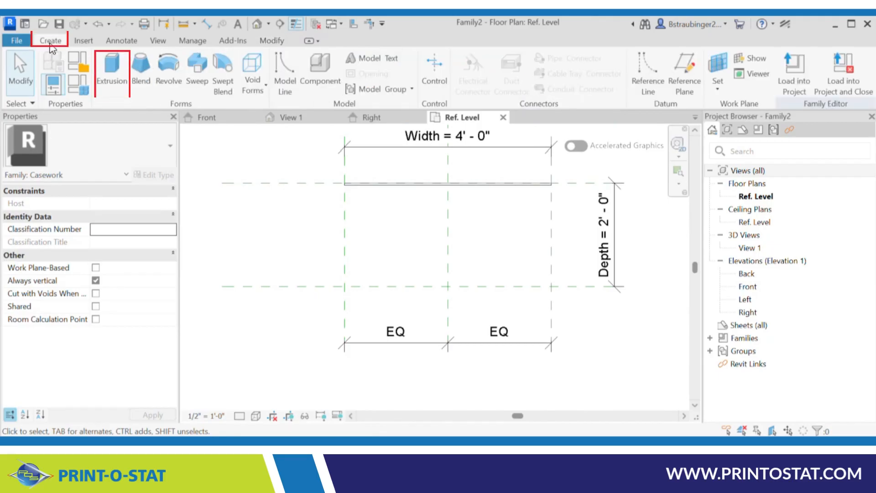
{"action": "left_click", "coordinate": [112, 73]}
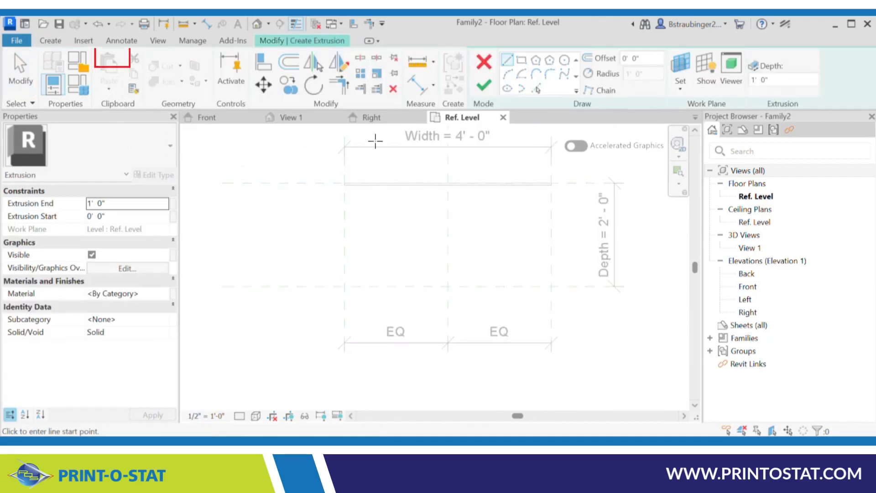
{"action": "left_click", "coordinate": [521, 60]}
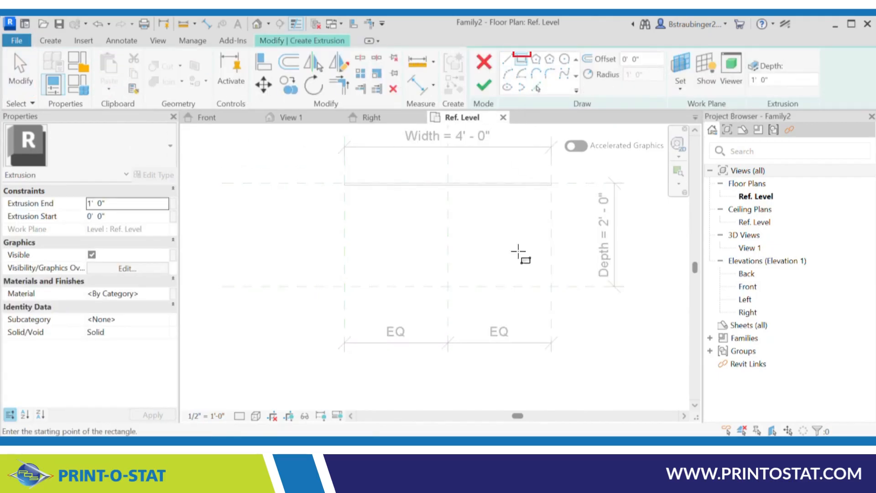
{"action": "left_click", "coordinate": [345, 286]}
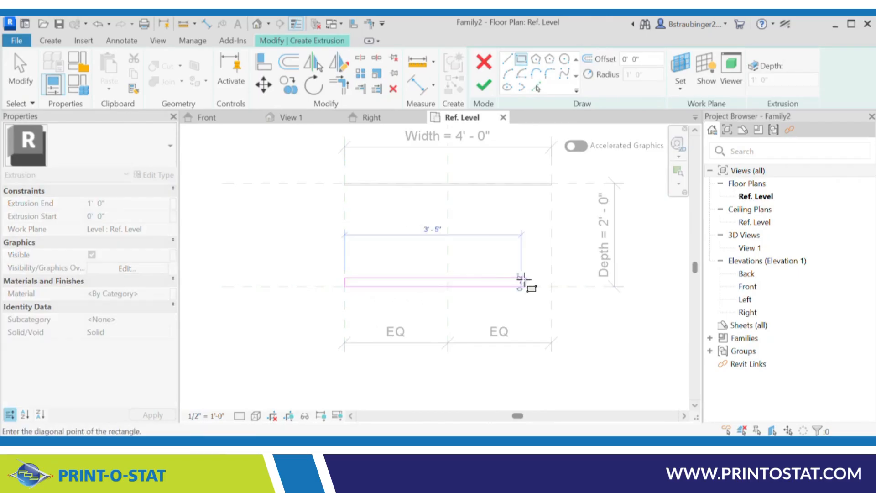
{"action": "left_click", "coordinate": [551, 272]}
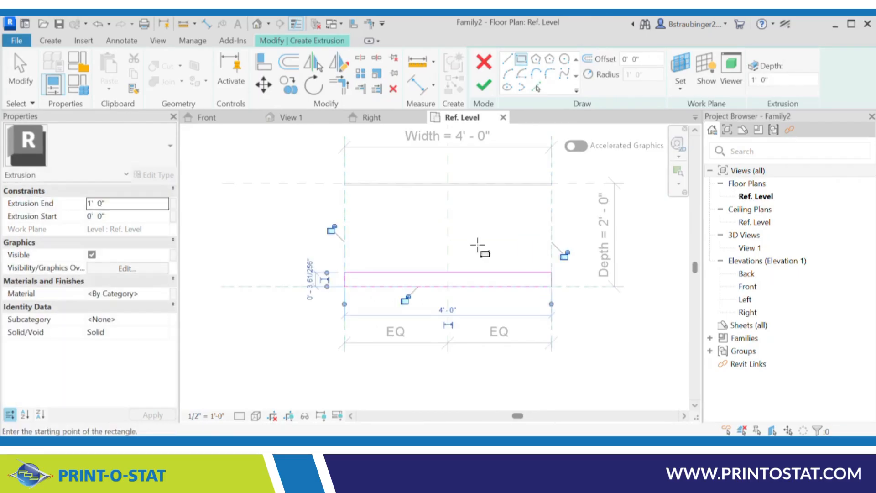
Lock the new rectangle's front and side edges to their reference planes
{"action": "left_click", "coordinate": [404, 298]}
{"action": "left_click", "coordinate": [331, 229]}
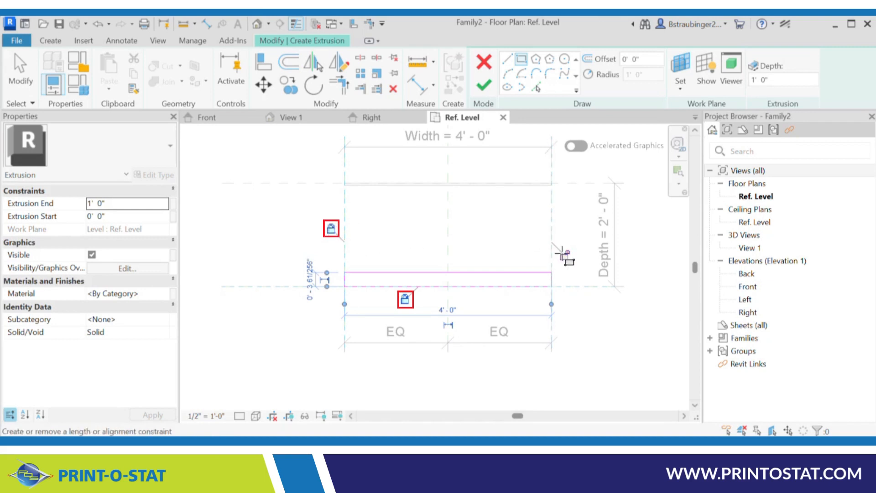
{"action": "left_click", "coordinate": [564, 255]}
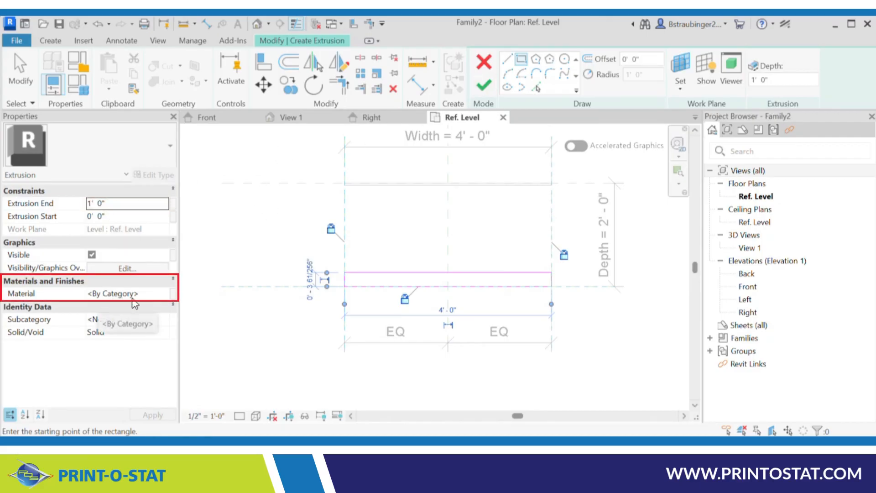
Look through the Material Browser for the new extrusion and cancel without assigning a material
{"action": "left_click", "coordinate": [155, 295]}
{"action": "left_click", "coordinate": [163, 294]}
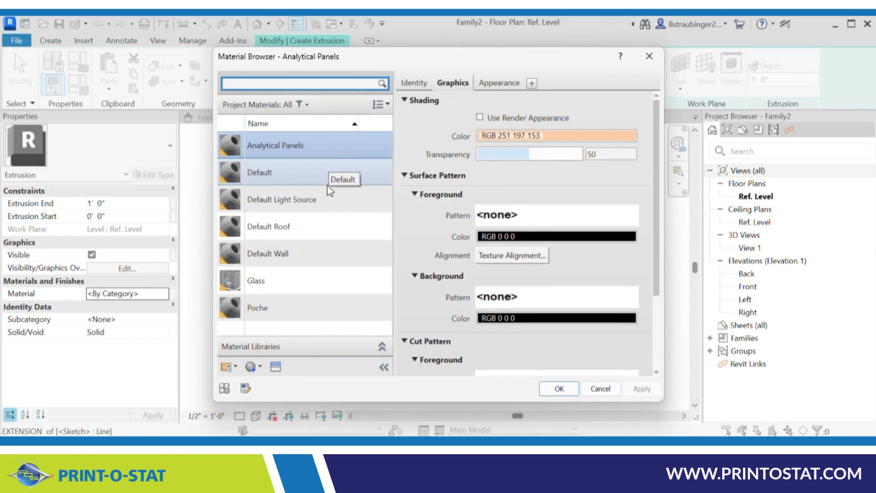
{"action": "left_click", "coordinate": [600, 388]}
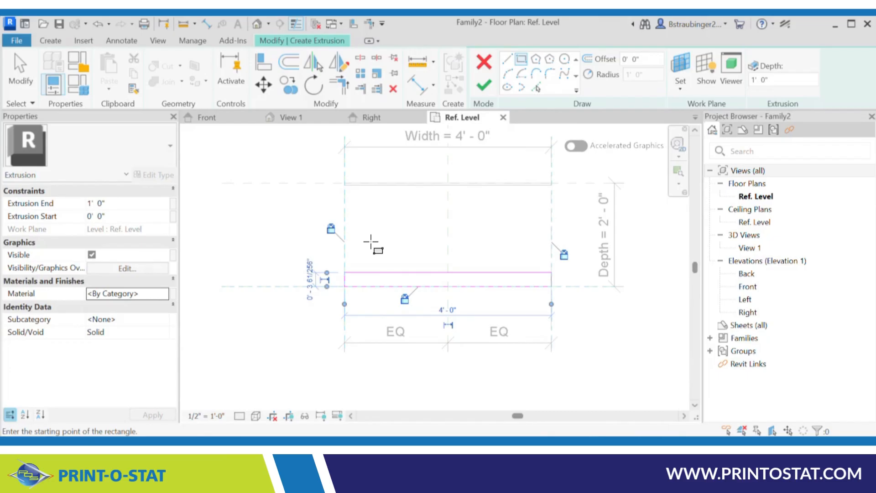
Set the front rectangle's depth to 0' 0 1/2" and finish the extrusion
{"action": "key", "text": "Escape"}
{"action": "left_click", "coordinate": [374, 272]}
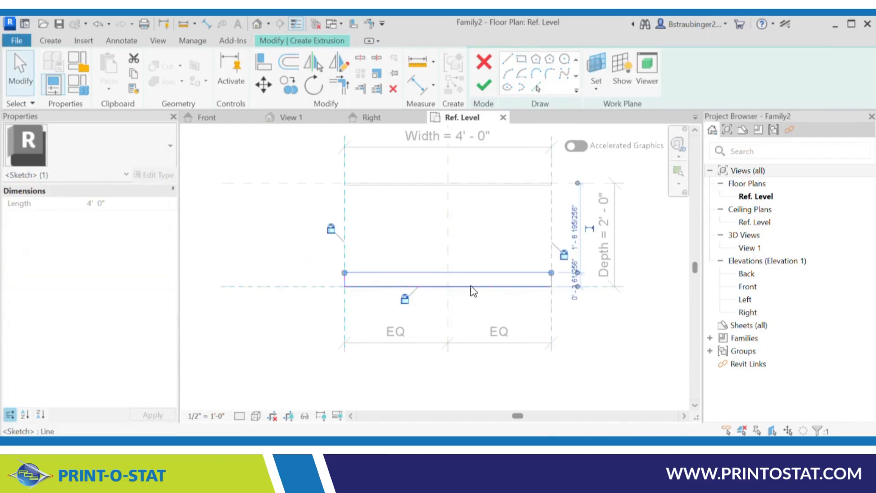
{"action": "left_click", "coordinate": [567, 285]}
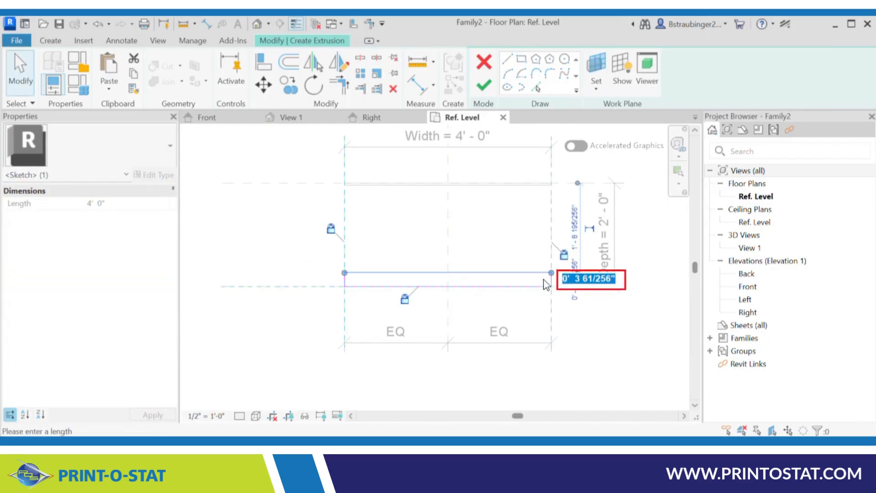
{"action": "type", "text": "0 1"}
{"action": "key", "text": "BackSpace"}
{"action": "key", "text": "BackSpace"}
{"action": "key", "text": "BackSpace"}
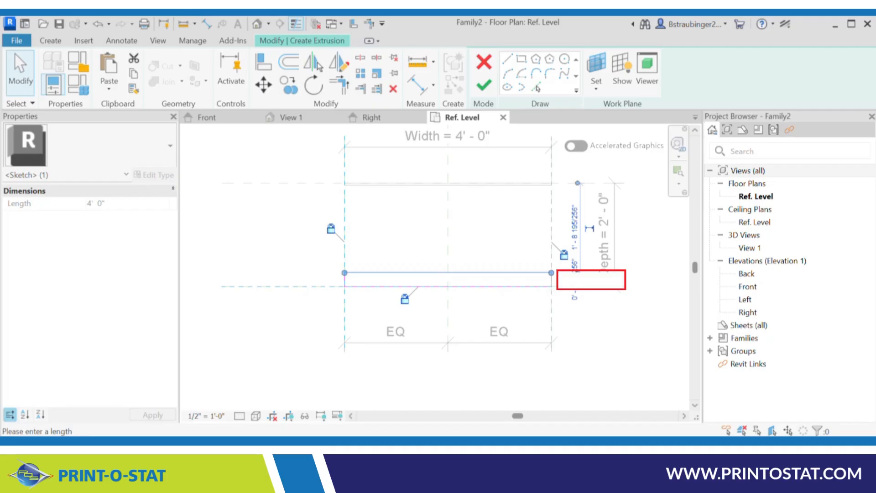
{"action": "type", "text": "0 1/2"}
{"action": "key", "text": "Return"}
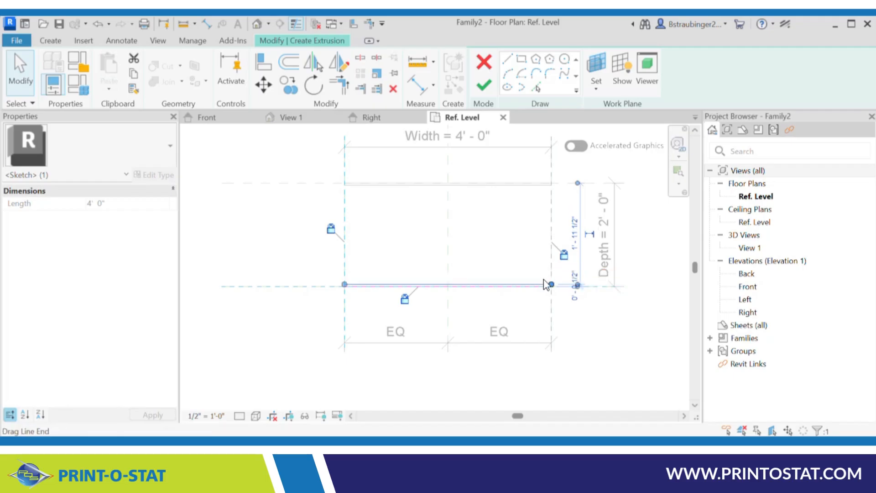
{"action": "left_click", "coordinate": [486, 252]}
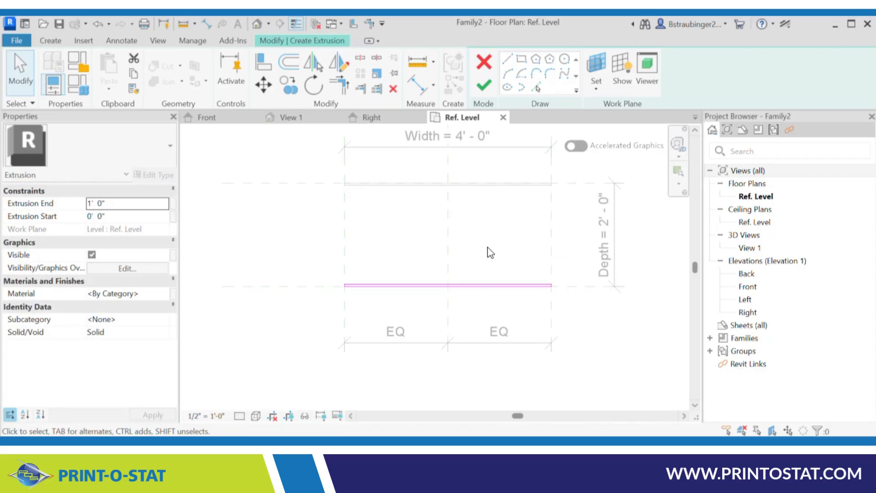
{"action": "left_click", "coordinate": [482, 86]}
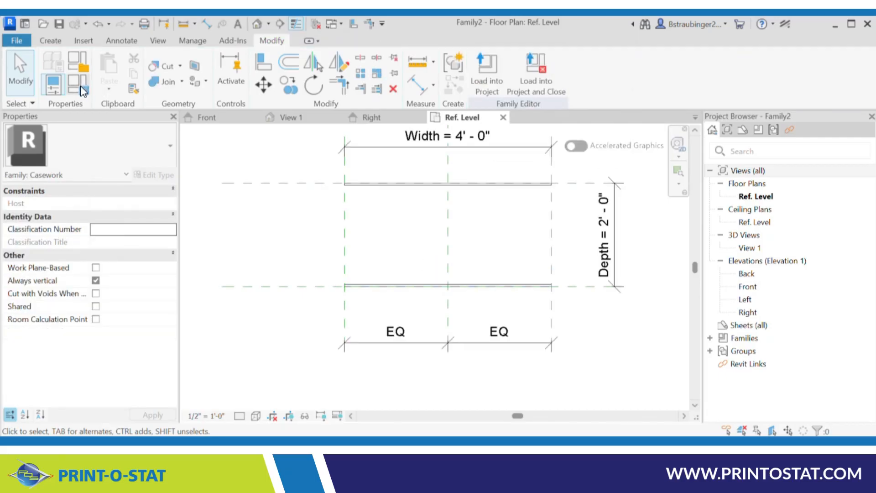
Flex the Depth parameter by applying 3' 0", restore it to 2' 0" and close Family Types
{"action": "scroll", "coordinate": [389, 244], "scroll_direction": "down", "scroll_amount": 2}
{"action": "middle_click_drag", "start_coordinate": [389, 244], "coordinate": [496, 279]}
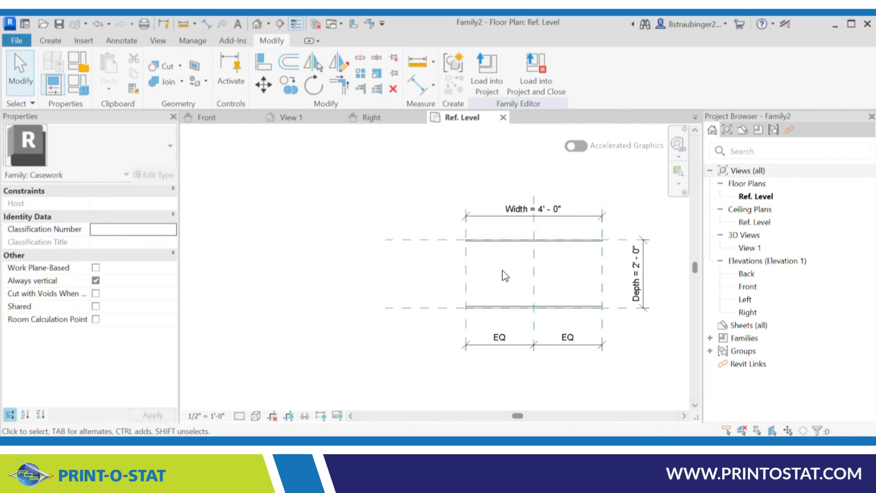
{"action": "left_click", "coordinate": [81, 86]}
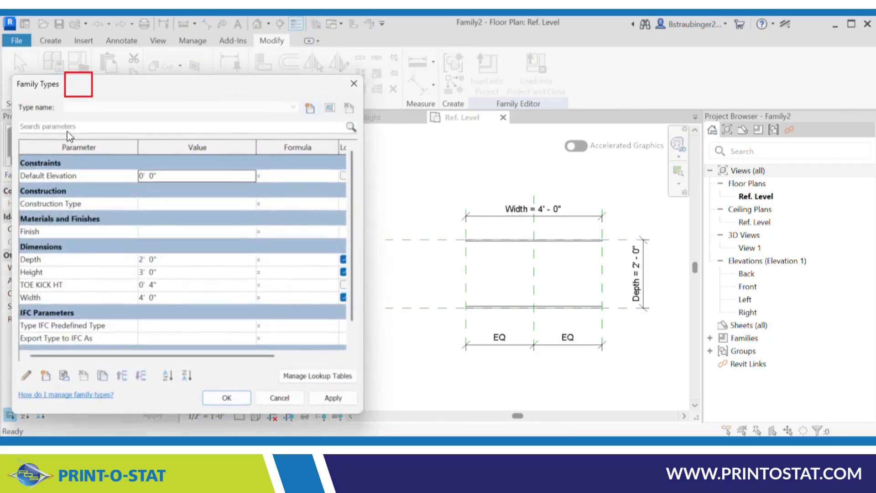
{"action": "left_click", "coordinate": [180, 258]}
{"action": "type", "text": "3"}
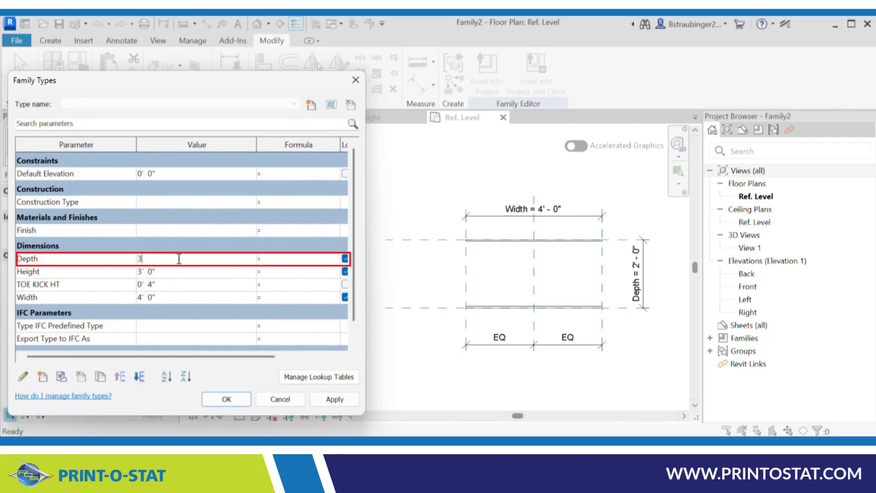
{"action": "left_click", "coordinate": [333, 399]}
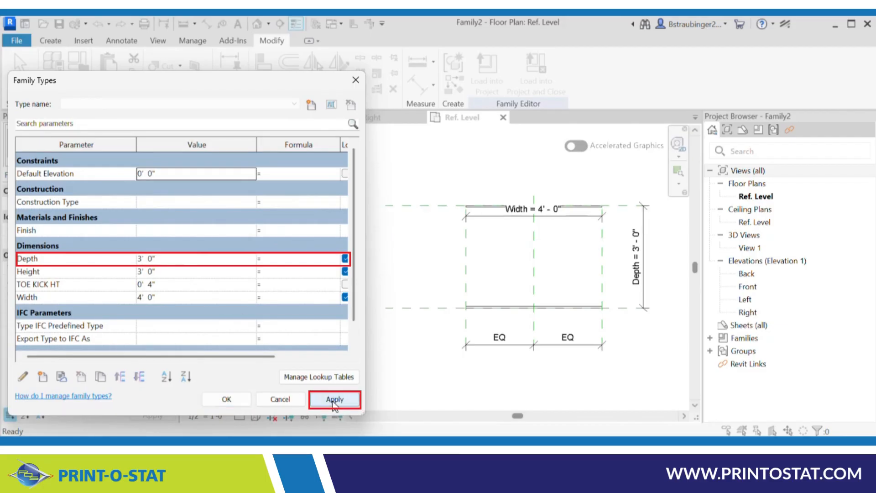
{"action": "left_click", "coordinate": [184, 259]}
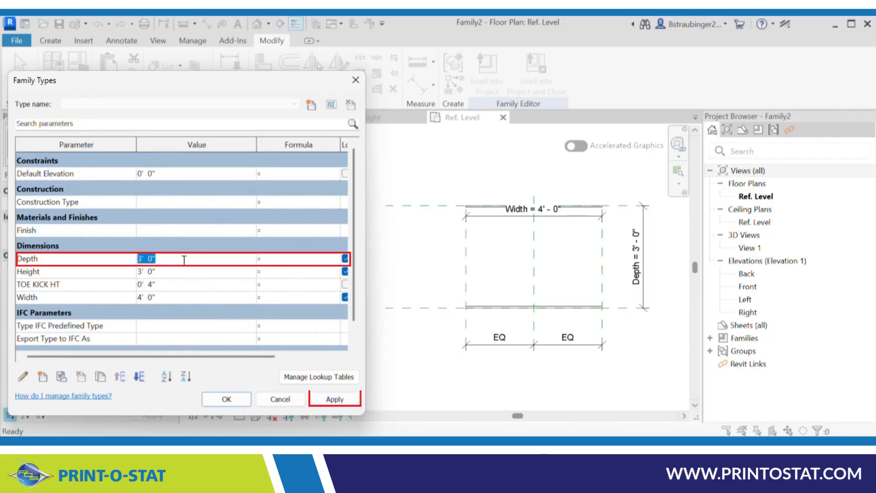
{"action": "type", "text": "2"}
{"action": "key", "text": "Tab"}
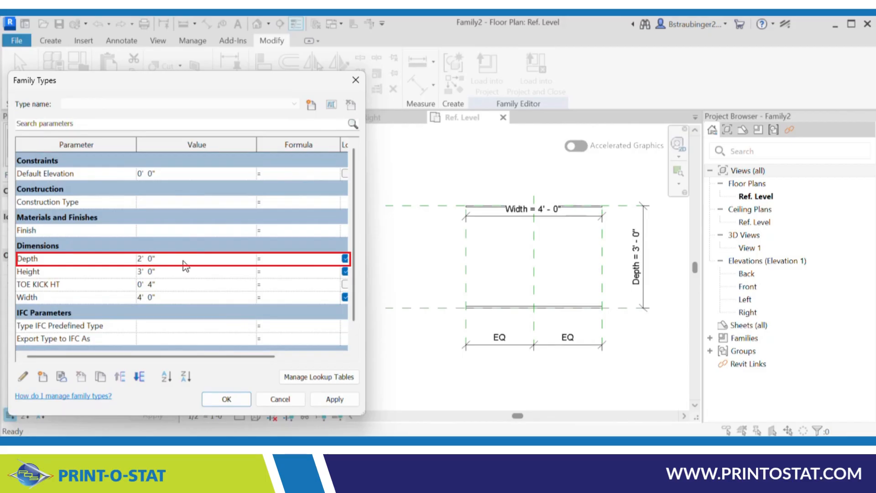
{"action": "left_click", "coordinate": [334, 400]}
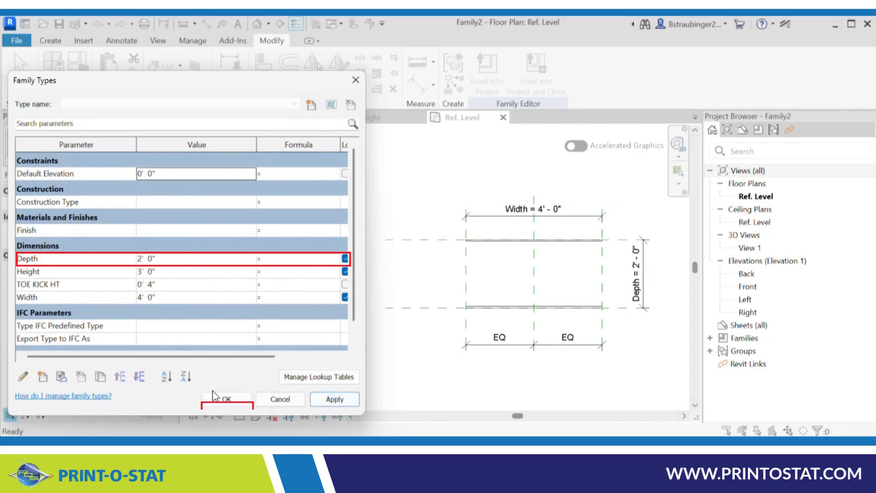
{"action": "left_click", "coordinate": [228, 399]}
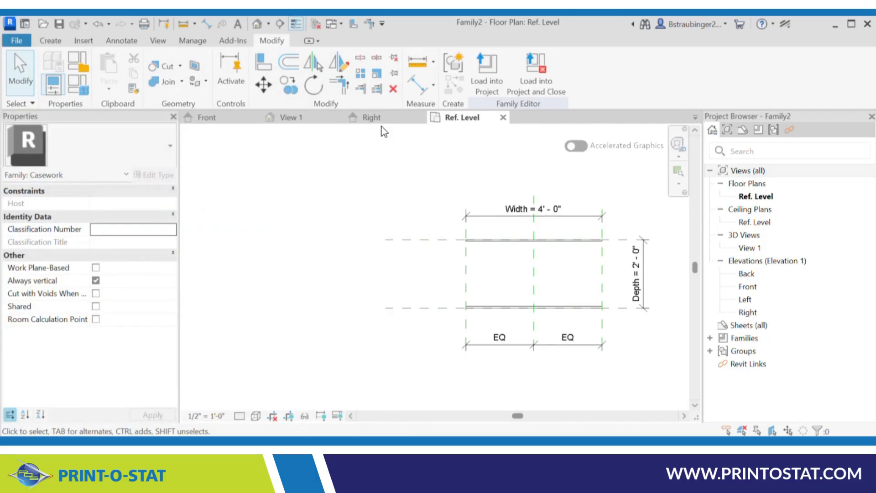
Select the front panel extrusion and, in the Front elevation, stretch its top edge to the 3' 0" Height reference plane and lock it
{"action": "left_click", "coordinate": [290, 122]}
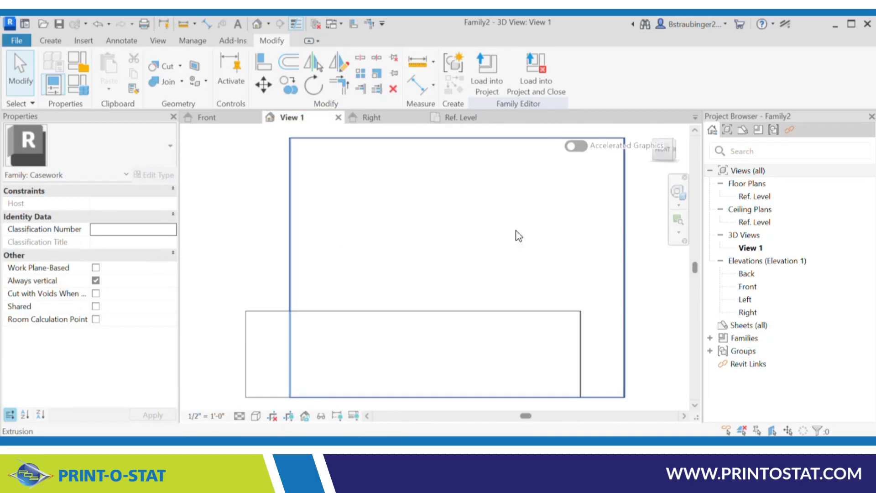
{"action": "scroll", "coordinate": [467, 235], "scroll_direction": "down", "scroll_amount": 4}
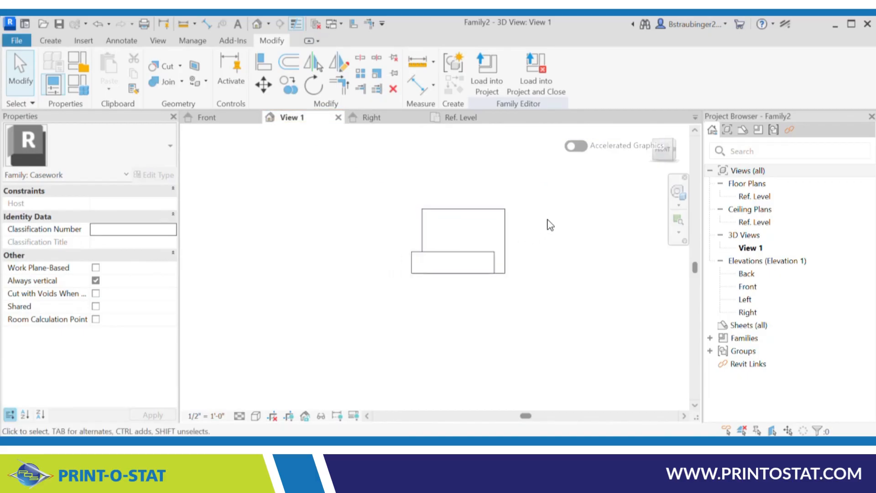
{"action": "middle_click_drag", "start_coordinate": [551, 225], "coordinate": [465, 271], "text": "shift"}
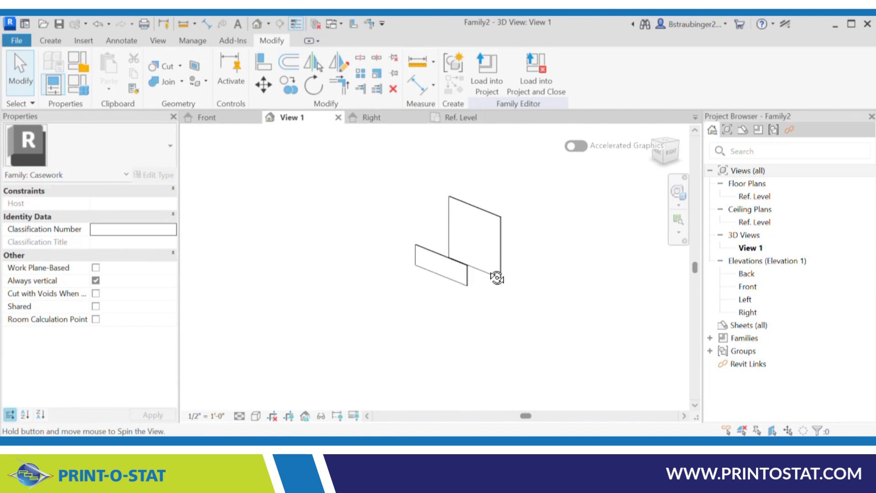
{"action": "left_click", "coordinate": [429, 259]}
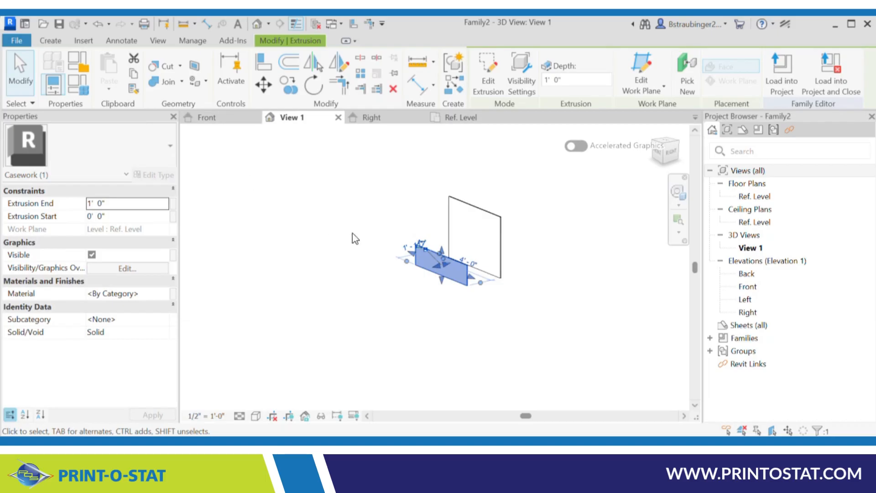
{"action": "left_click", "coordinate": [223, 119]}
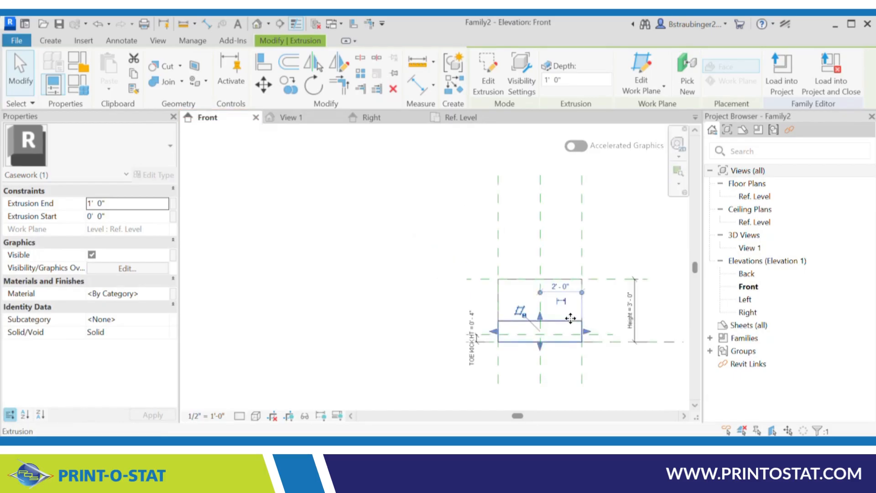
{"action": "left_click_drag", "start_coordinate": [510, 320], "coordinate": [518, 246]}
{"action": "left_click", "coordinate": [540, 229]}
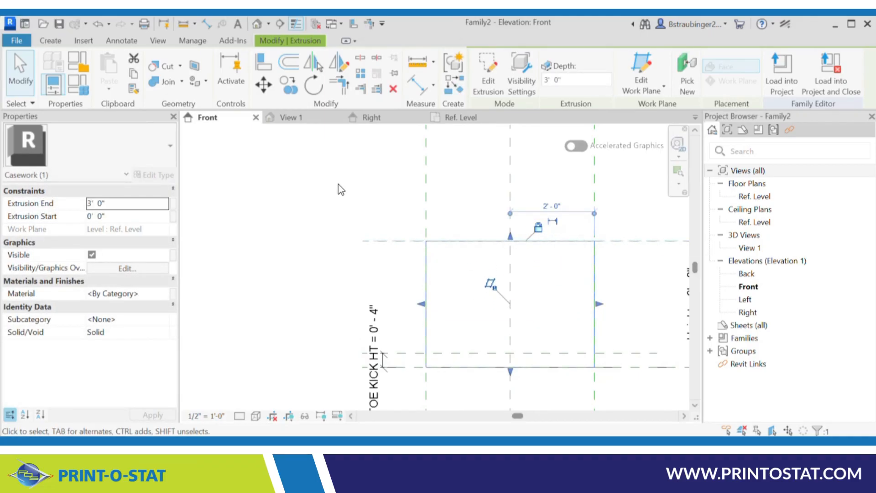
Raise the front panel's bottom edge to the TOE KICK HT reference plane and lock it there
{"action": "left_click_drag", "start_coordinate": [510, 371], "coordinate": [517, 352]}
{"action": "left_click", "coordinate": [496, 367]}
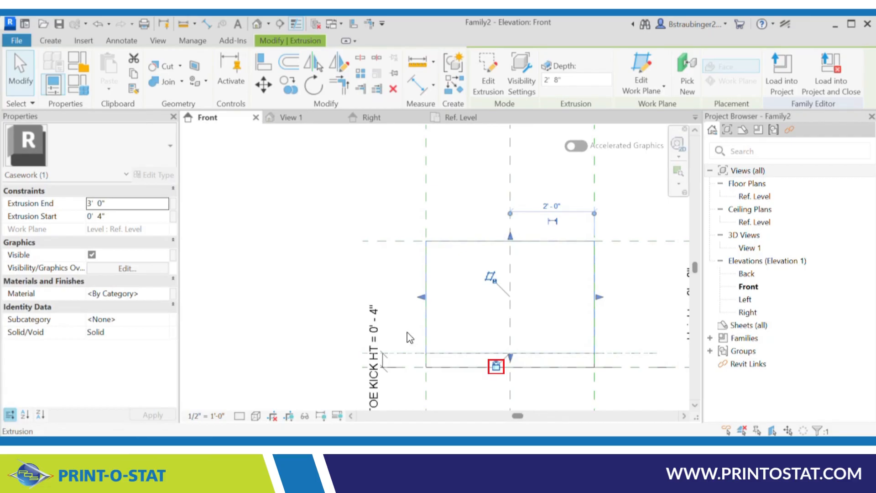
{"action": "left_click", "coordinate": [346, 267]}
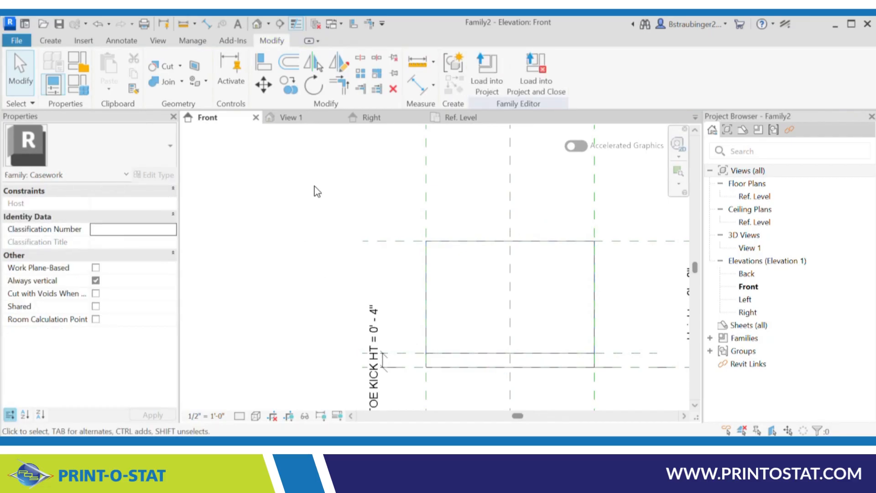
In the Right elevation, draw a short vertical reference plane about 3 9/16" behind the front panel, crossing the toe kick height plane
{"action": "left_click", "coordinate": [372, 118]}
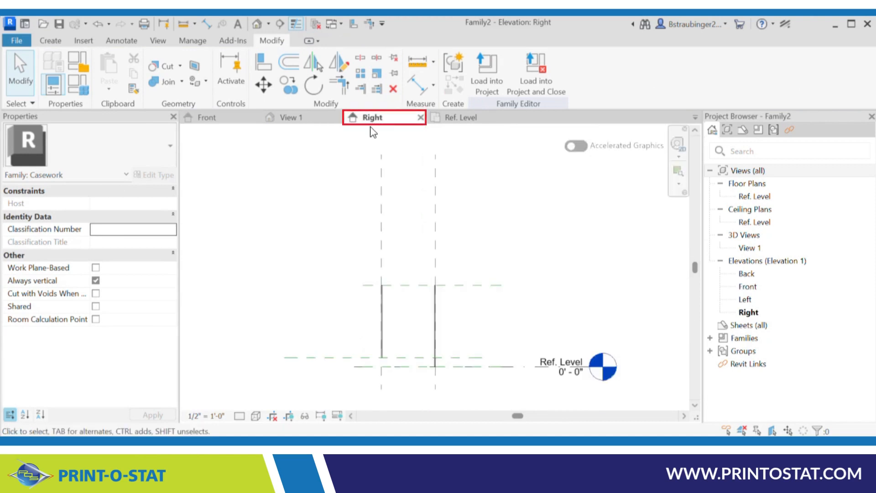
{"action": "scroll", "coordinate": [386, 377], "scroll_direction": "up", "scroll_amount": 4}
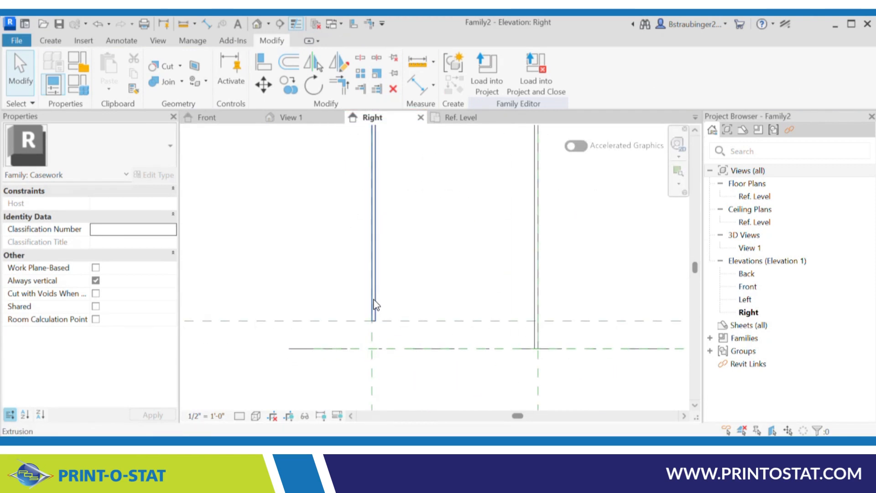
{"action": "scroll", "coordinate": [422, 339], "scroll_direction": "down", "scroll_amount": 1}
{"action": "scroll", "coordinate": [422, 340], "scroll_direction": "down", "scroll_amount": 1}
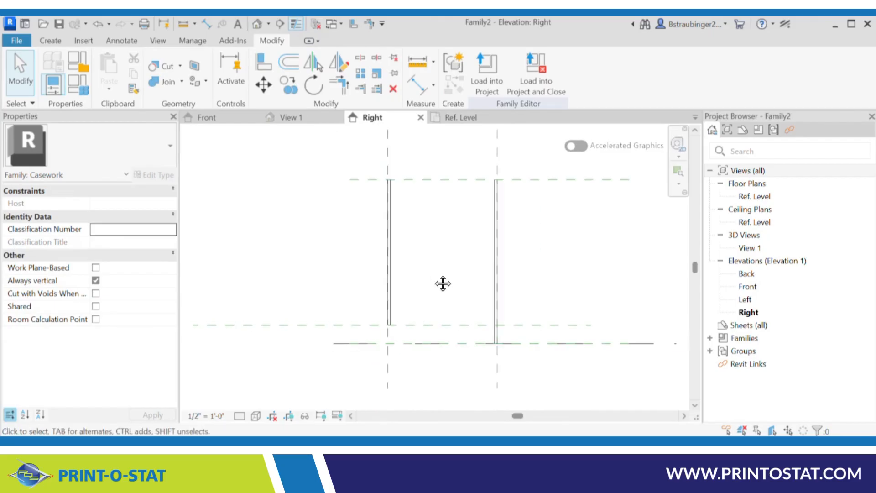
{"action": "middle_click_drag", "start_coordinate": [443, 283], "coordinate": [431, 296]}
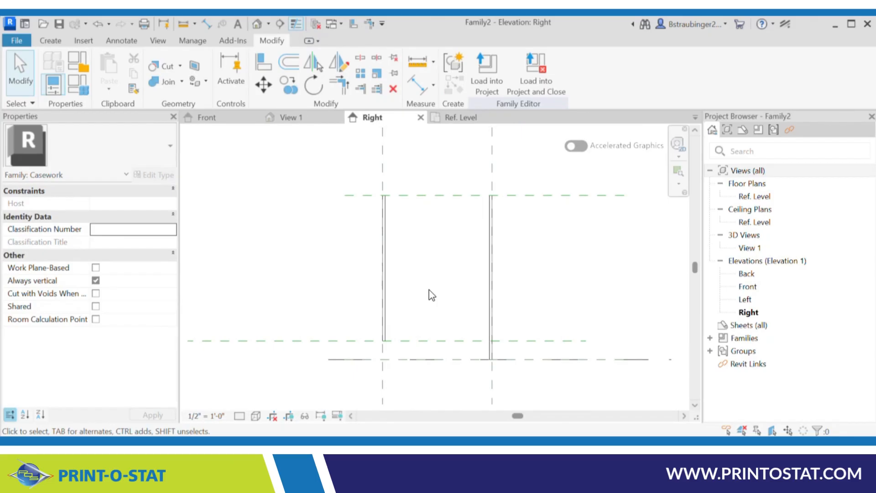
{"action": "left_click", "coordinate": [55, 46]}
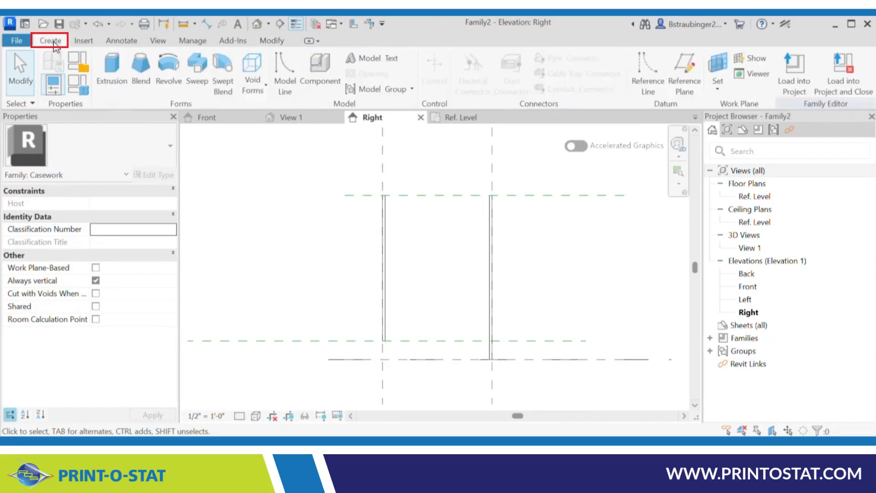
{"action": "left_click", "coordinate": [675, 91]}
{"action": "left_click", "coordinate": [401, 319]}
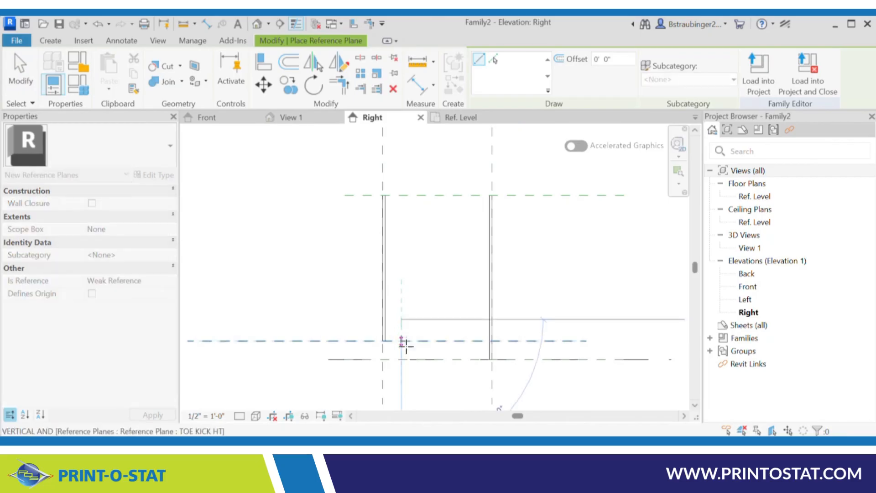
{"action": "left_click", "coordinate": [401, 377]}
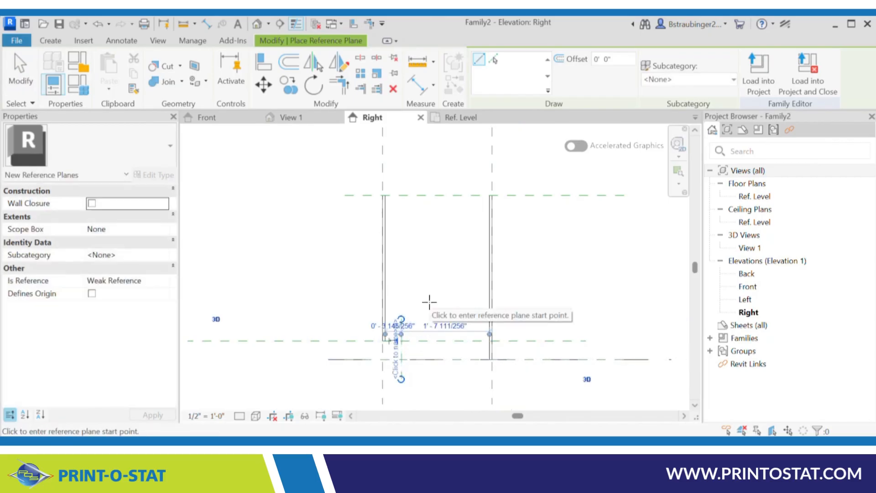
{"action": "key", "text": "Escape"}
{"action": "key", "text": "Escape"}
Name the new vertical reference plane TO KICK
{"action": "scroll", "coordinate": [429, 311], "scroll_direction": "up", "scroll_amount": 4}
{"action": "middle_click_drag", "start_coordinate": [429, 311], "coordinate": [550, 163]}
{"action": "scroll", "coordinate": [516, 229], "scroll_direction": "up", "scroll_amount": 4}
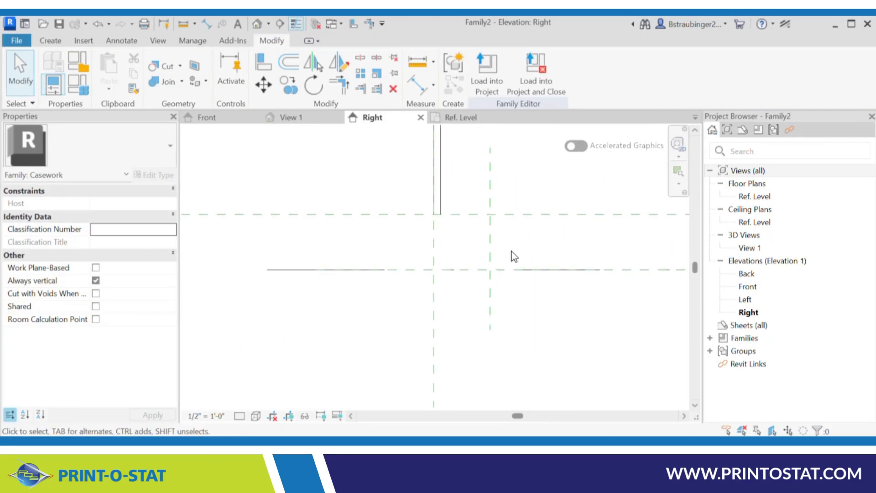
{"action": "left_click", "coordinate": [490, 295]}
{"action": "left_click", "coordinate": [484, 304]}
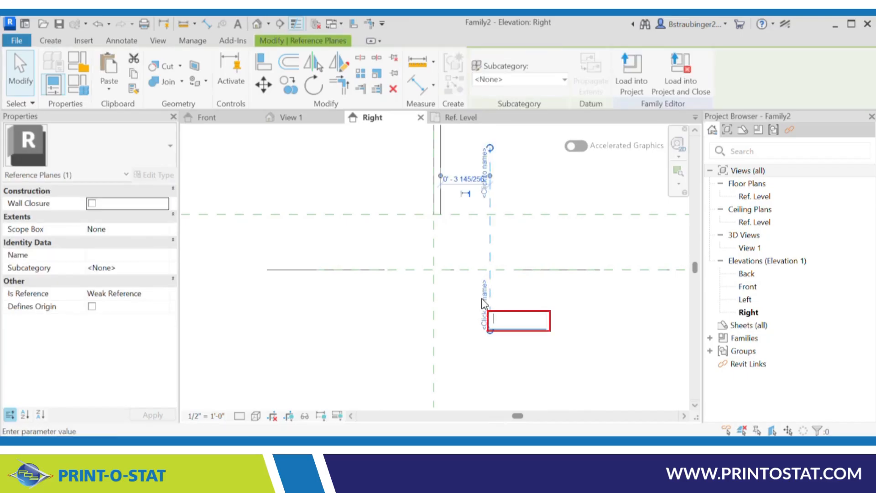
{"action": "type", "text": "TO KICK"}
{"action": "key", "text": "Return"}
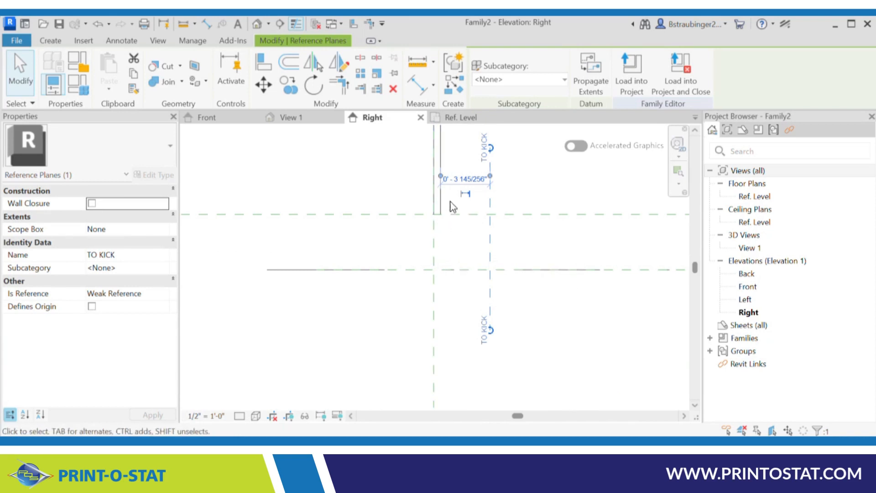
Dimension the TO KICK reference plane from the Front reference plane and set its offset to 3"
{"action": "left_click_drag", "start_coordinate": [440, 179], "coordinate": [435, 240]}
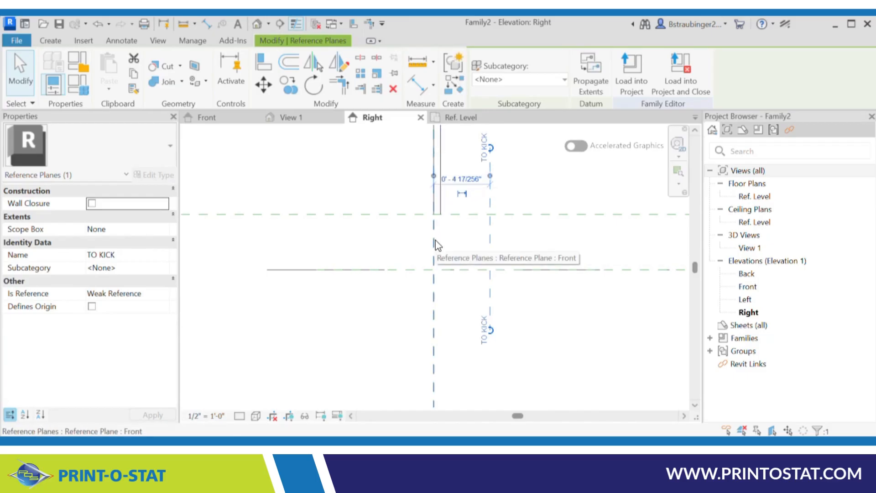
{"action": "left_click", "coordinate": [466, 182]}
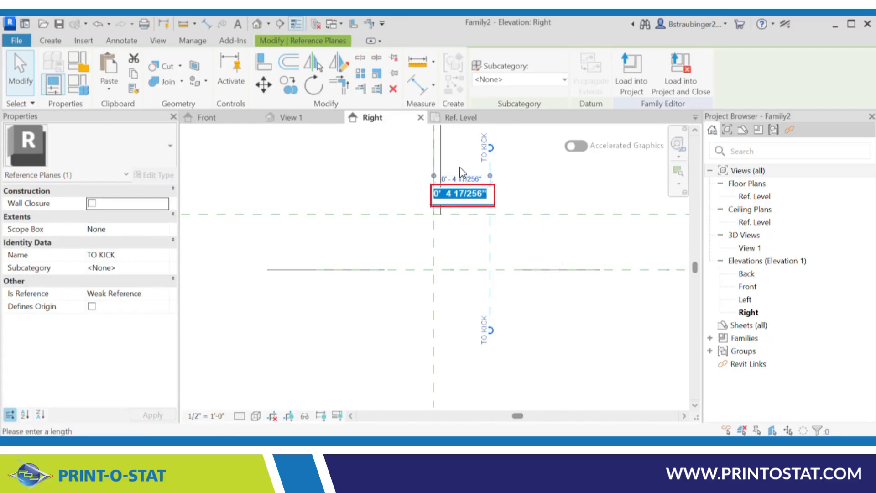
{"action": "type", "text": "0 3"}
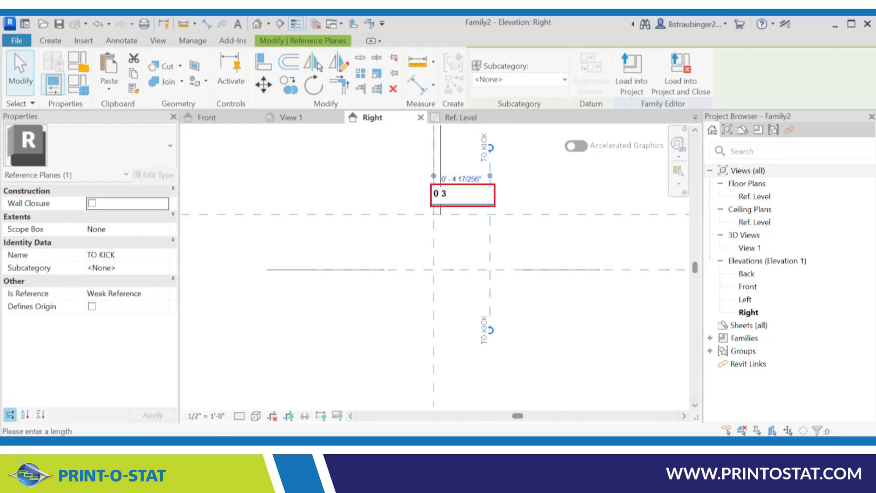
{"action": "key", "text": "Return"}
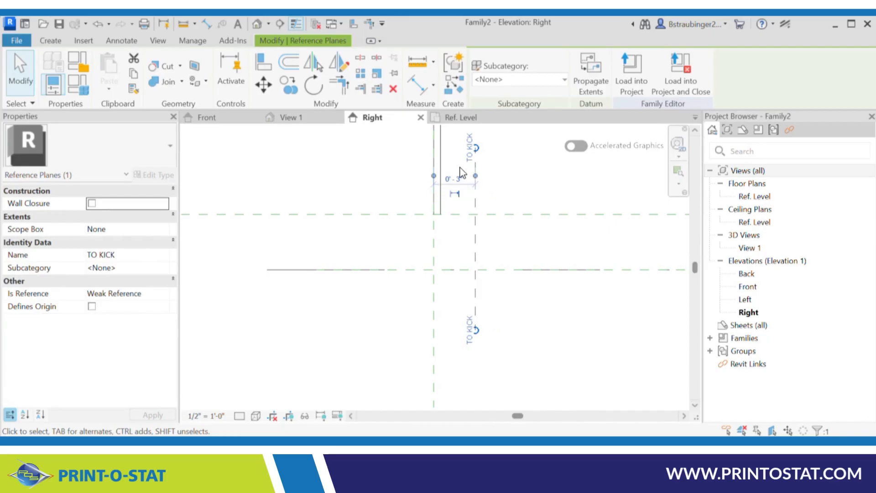
{"action": "left_click", "coordinate": [465, 247]}
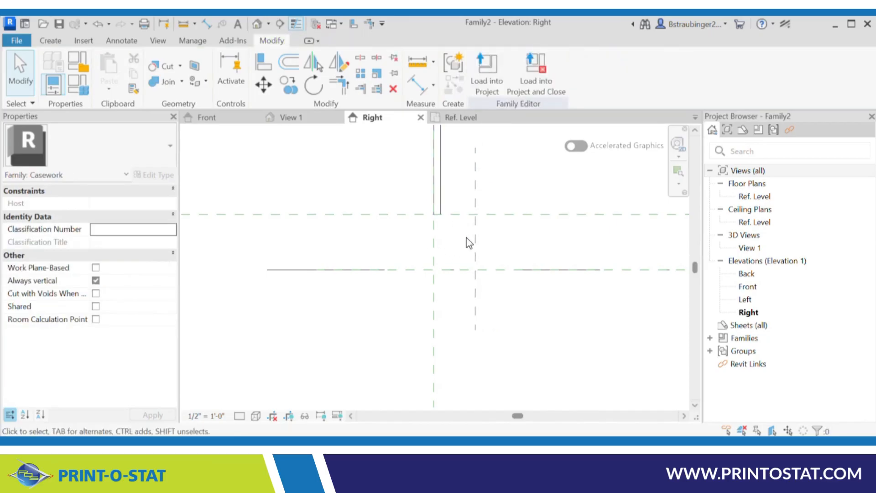
Copy the front panel extrusion back so that its front face sits on the TO KICK reference plane
{"action": "scroll", "coordinate": [400, 241], "scroll_direction": "down", "scroll_amount": 3}
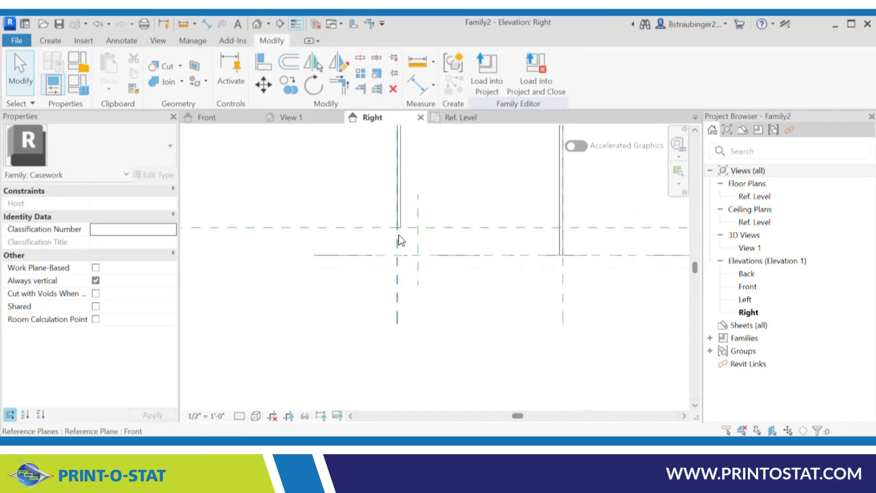
{"action": "scroll", "coordinate": [401, 240], "scroll_direction": "down", "scroll_amount": 2}
{"action": "scroll", "coordinate": [416, 248], "scroll_direction": "down", "scroll_amount": 1}
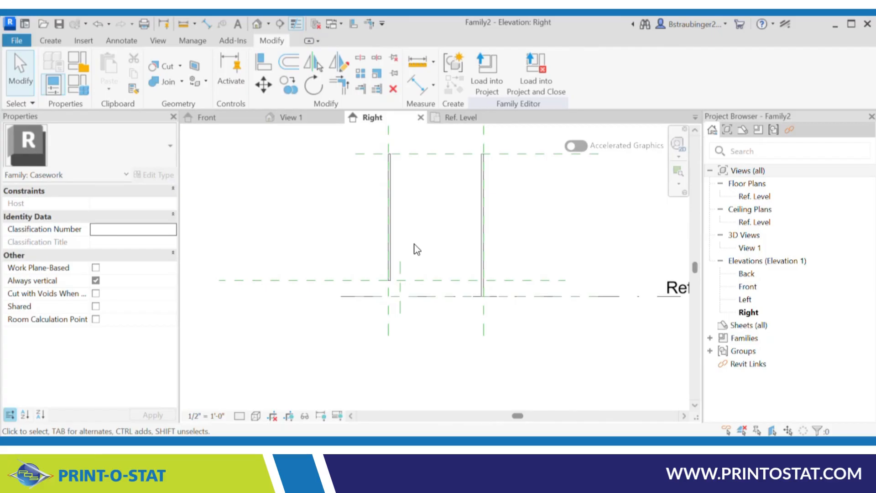
{"action": "scroll", "coordinate": [396, 253], "scroll_direction": "up", "scroll_amount": 4}
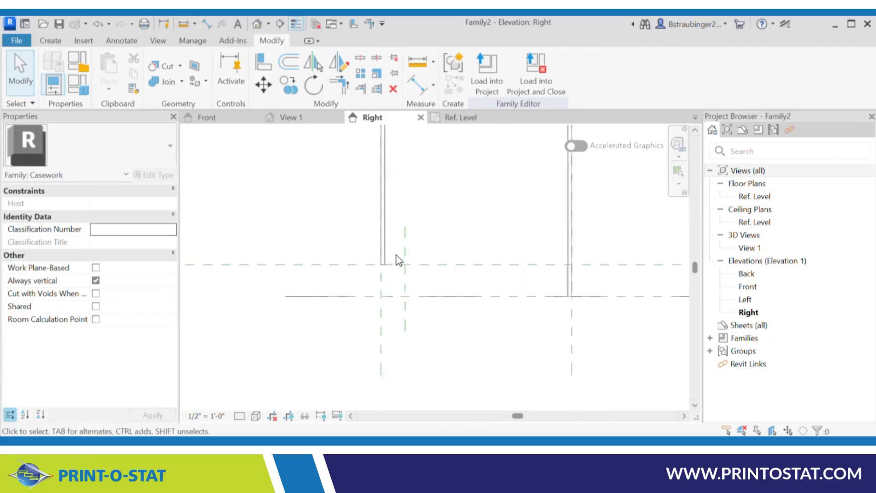
{"action": "left_click", "coordinate": [386, 245]}
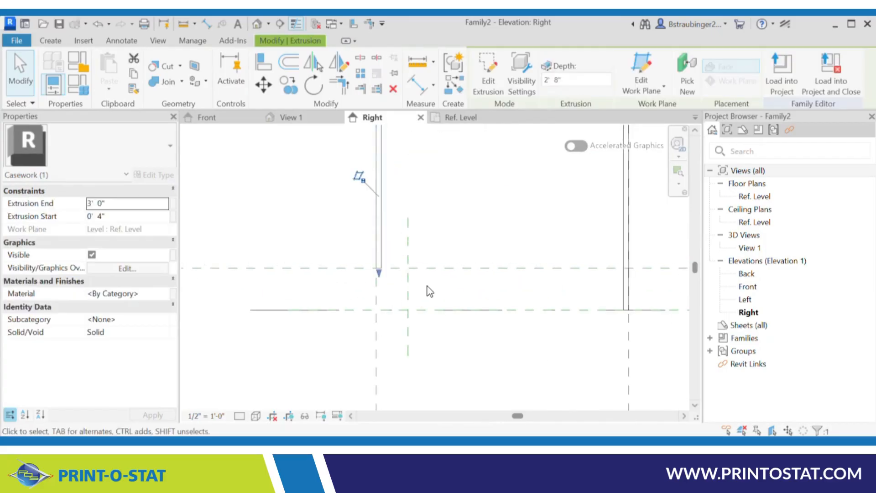
{"action": "scroll", "coordinate": [430, 291], "scroll_direction": "down", "scroll_amount": 2}
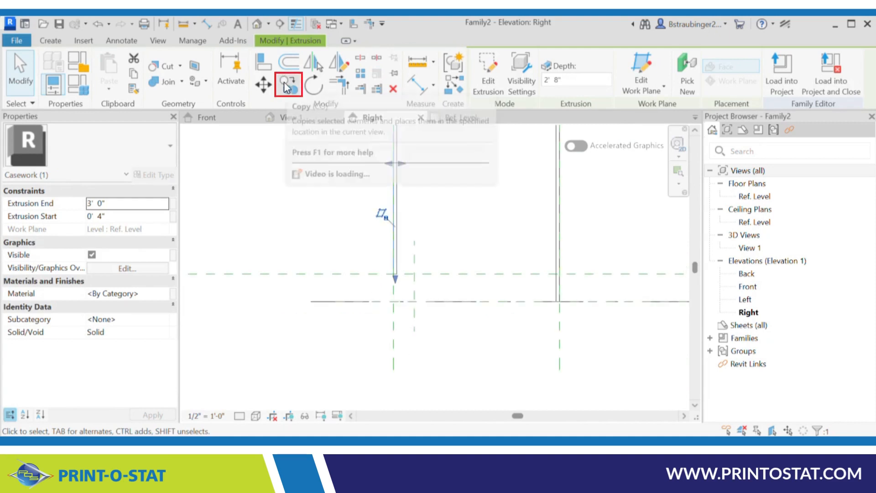
{"action": "left_click", "coordinate": [288, 83]}
{"action": "left_click", "coordinate": [394, 256]}
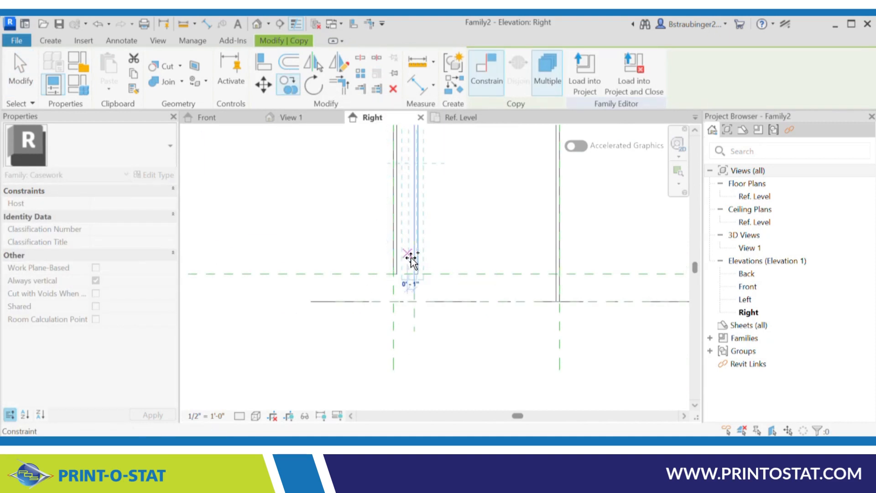
{"action": "key", "text": "Escape"}
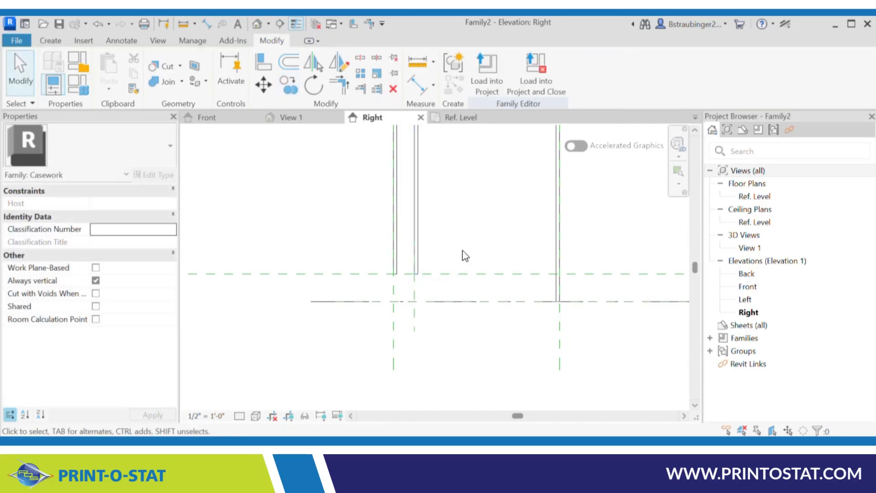
Stretch the copied panel's bottom edge down to the Ref. Level and lock it there
{"action": "left_click", "coordinate": [419, 233]}
{"action": "scroll", "coordinate": [420, 289], "scroll_direction": "up", "scroll_amount": 3}
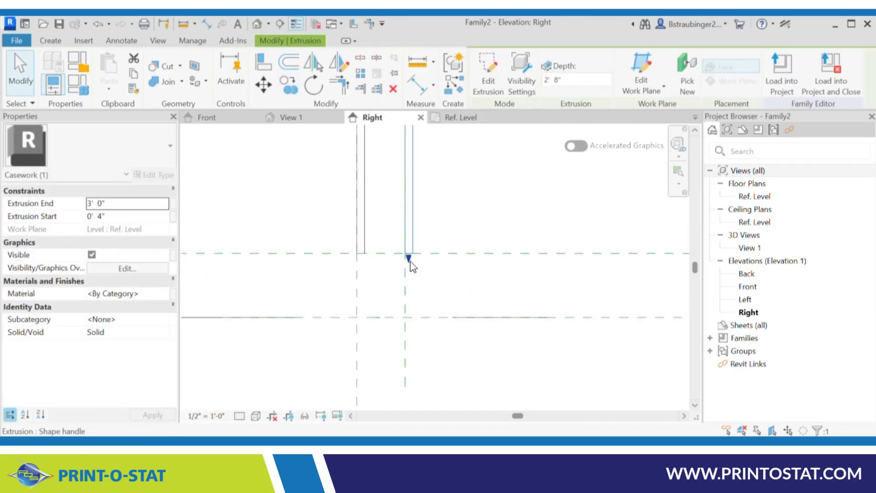
{"action": "left_click_drag", "start_coordinate": [409, 257], "coordinate": [412, 318]}
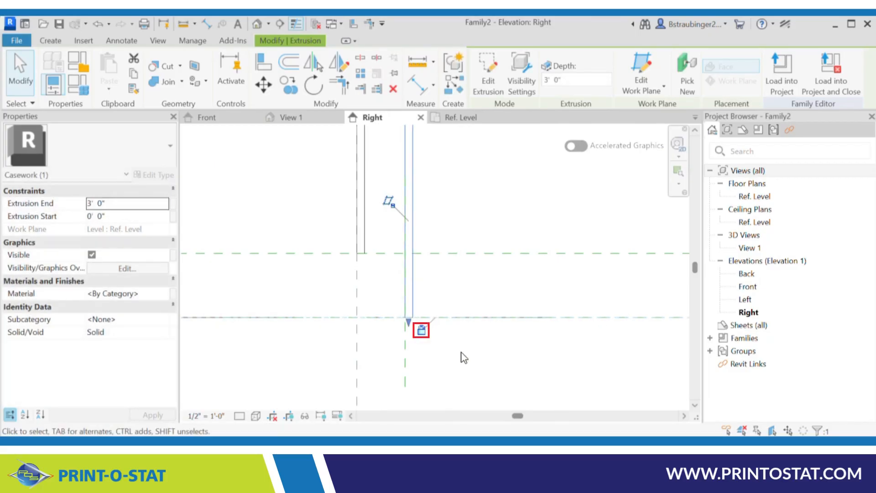
{"action": "scroll", "coordinate": [461, 355], "scroll_direction": "down", "scroll_amount": 5}
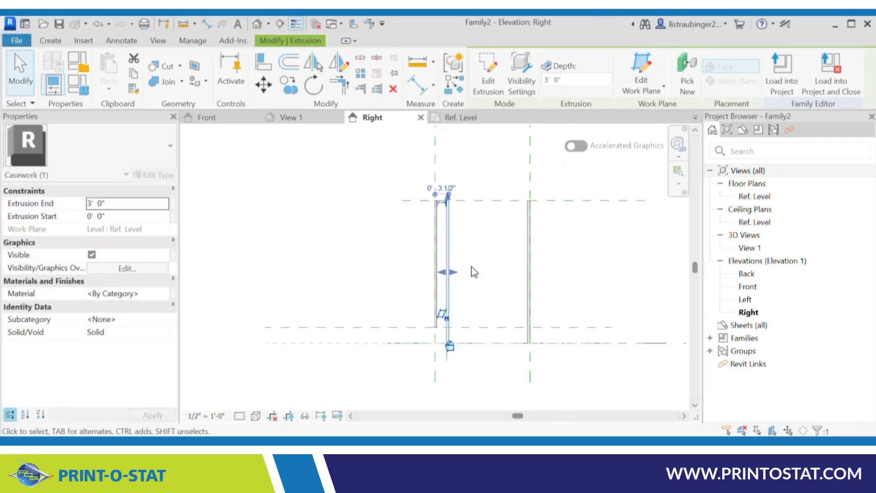
Lower the copied panel's top edge to the TOE KICK HT reference plane and lock it, leaving a 4" high toe kick
{"action": "scroll", "coordinate": [454, 214], "scroll_direction": "up", "scroll_amount": 5}
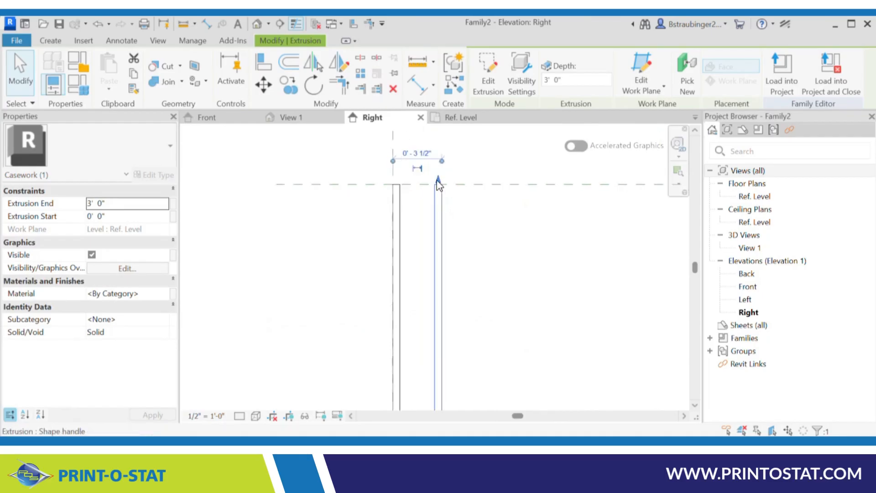
{"action": "left_click_drag", "start_coordinate": [438, 184], "coordinate": [439, 393]}
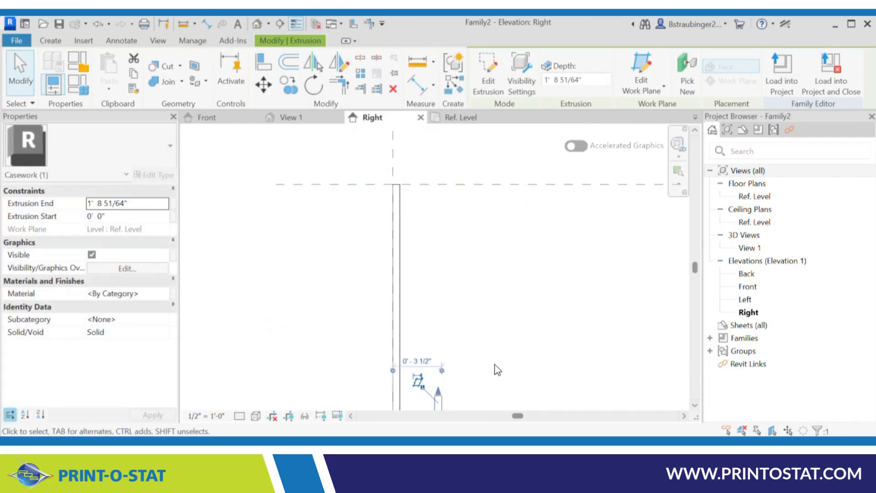
{"action": "middle_click_drag", "start_coordinate": [497, 369], "coordinate": [500, 137]}
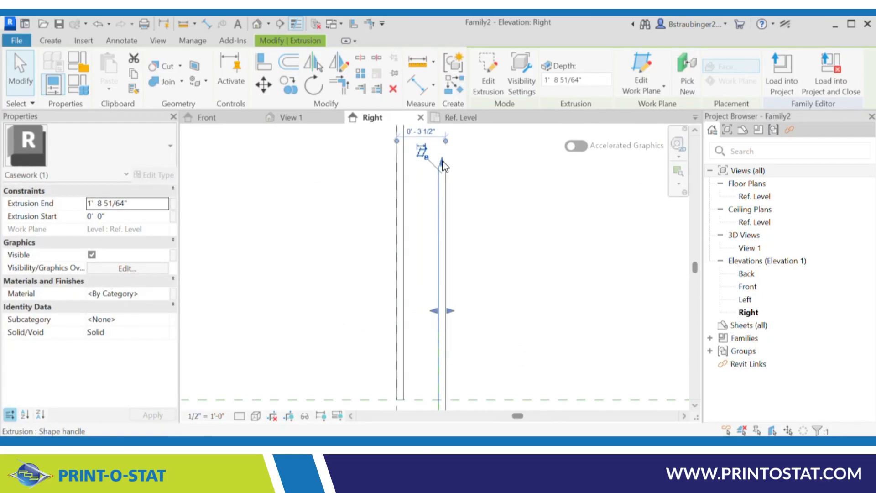
{"action": "left_click_drag", "start_coordinate": [443, 165], "coordinate": [431, 290]}
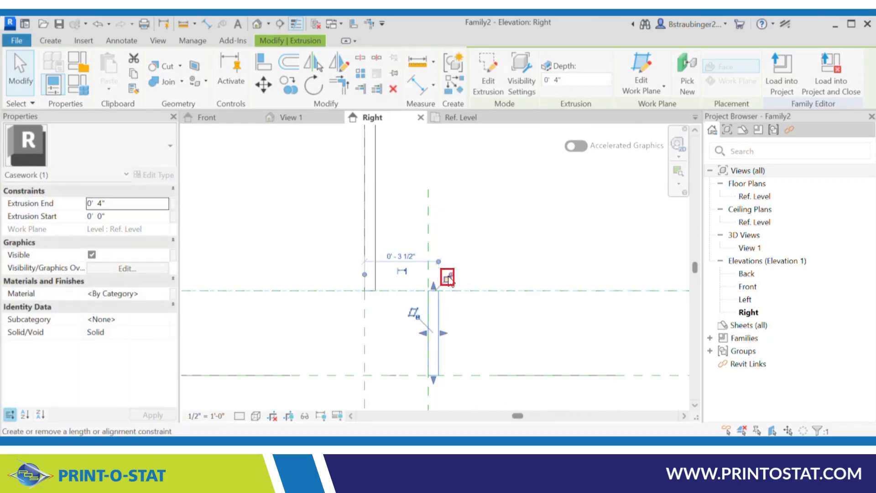
{"action": "left_click", "coordinate": [510, 218]}
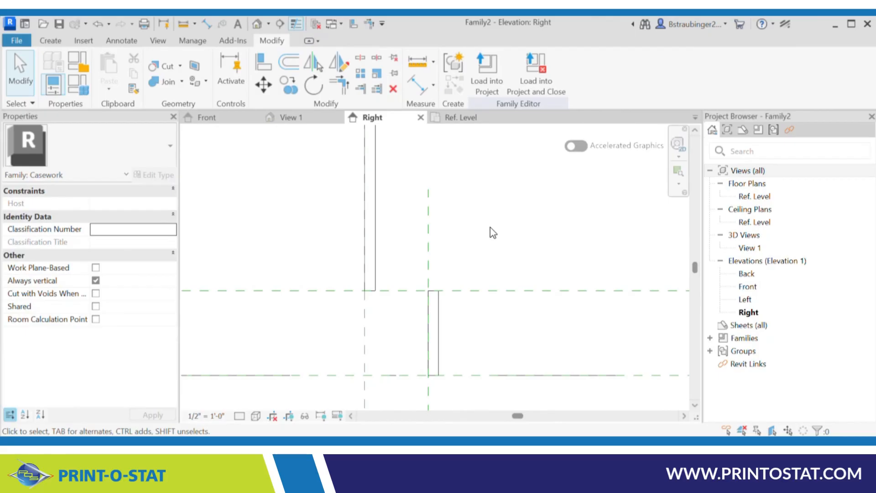
Check the side plane's name in the Front elevation, then start an extrusion in the Right elevation on the Right reference plane
{"action": "scroll", "coordinate": [491, 232], "scroll_direction": "down", "scroll_amount": 4}
{"action": "middle_click_drag", "start_coordinate": [430, 276], "coordinate": [446, 291]}
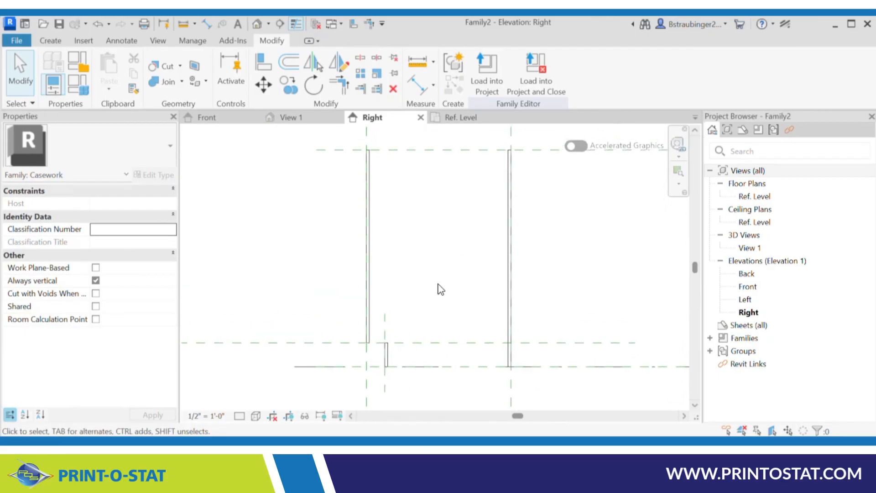
{"action": "left_click", "coordinate": [51, 40]}
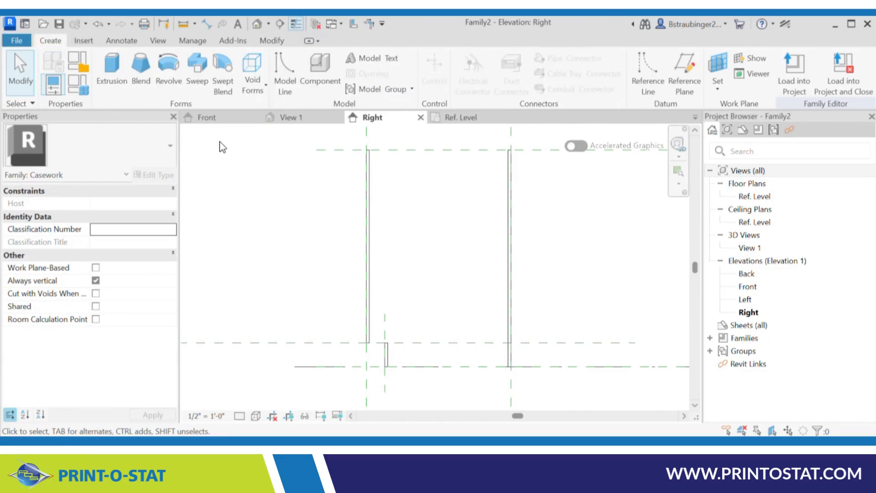
{"action": "left_click", "coordinate": [227, 118]}
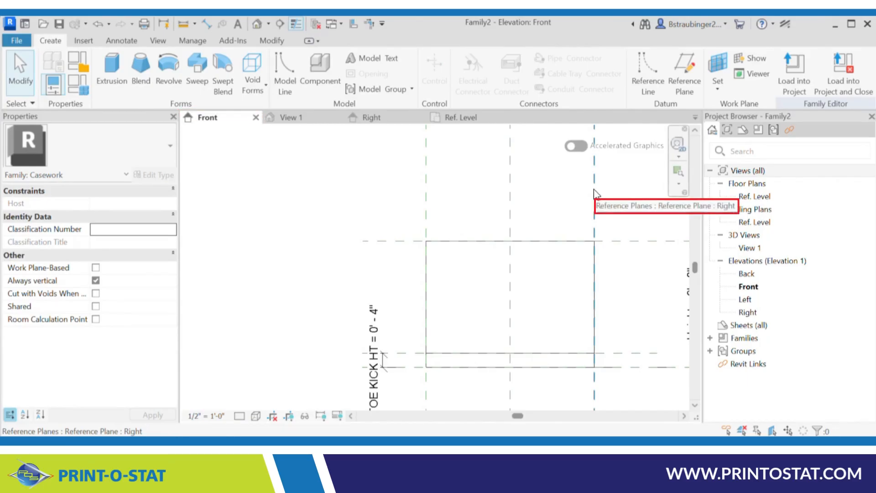
{"action": "left_click", "coordinate": [368, 118]}
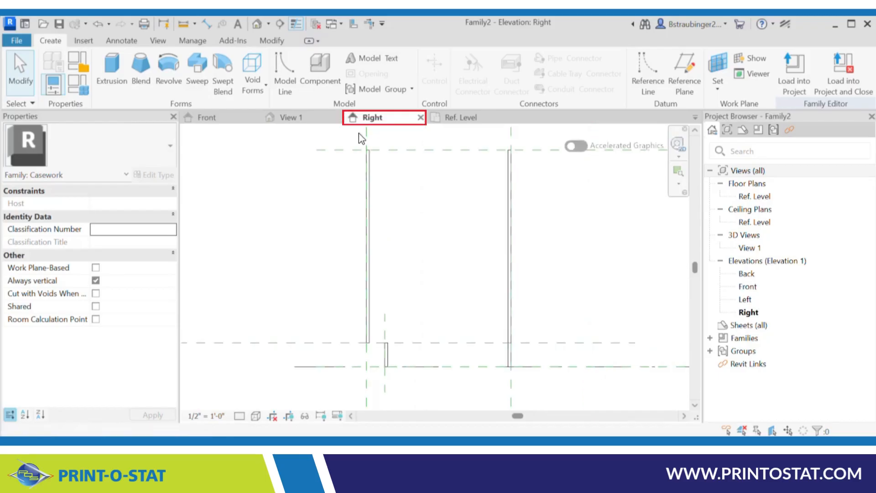
{"action": "left_click", "coordinate": [111, 64]}
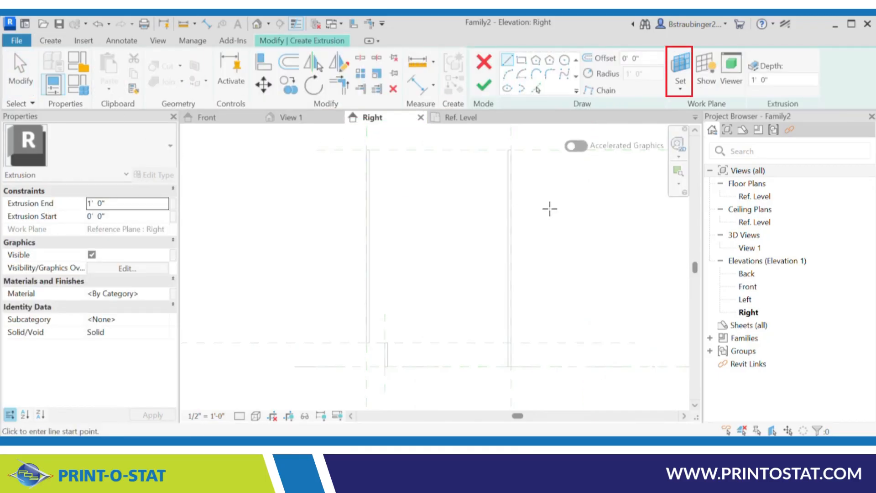
{"action": "left_click", "coordinate": [679, 68]}
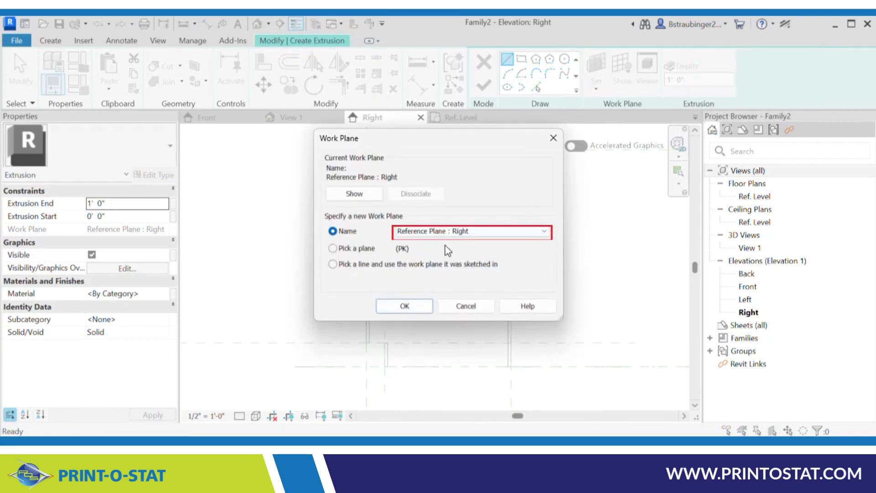
{"action": "left_click", "coordinate": [404, 306]}
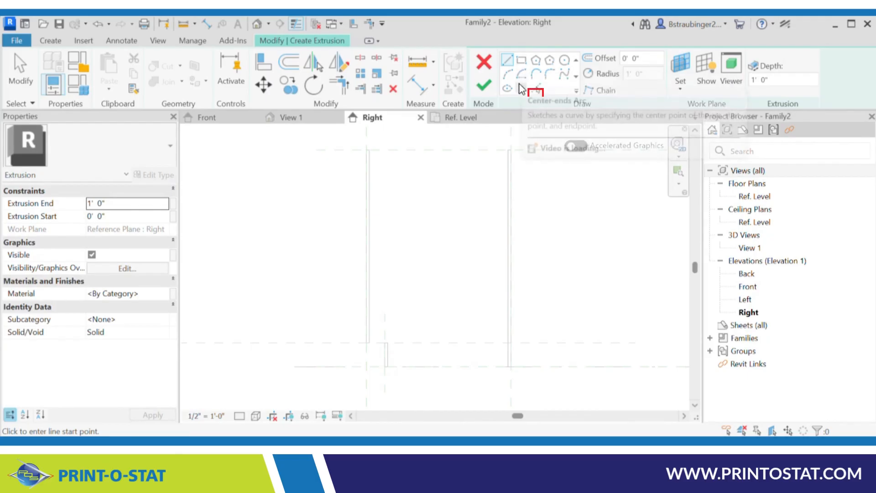
Pick sketch lines from the height plane, front panel's inner face, toe kick height plane, toe kick's back face, Ref. Level and back panel's inner face
{"action": "left_click", "coordinate": [536, 90]}
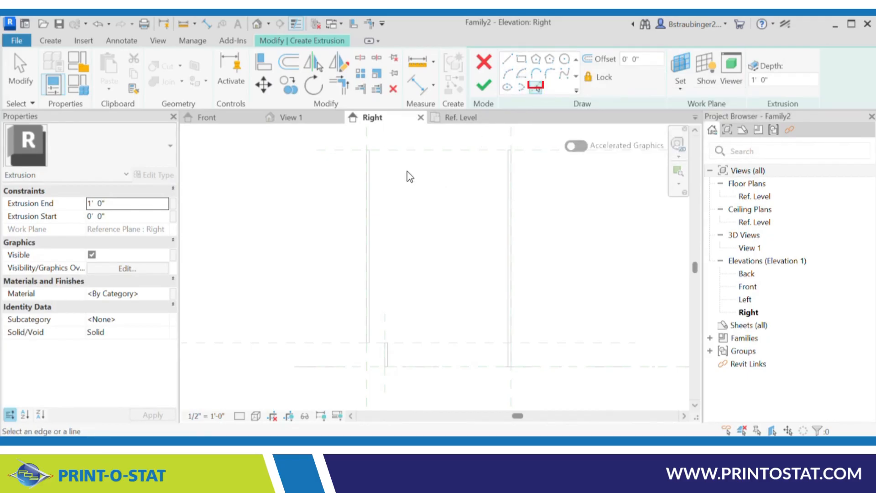
{"action": "left_click", "coordinate": [416, 150]}
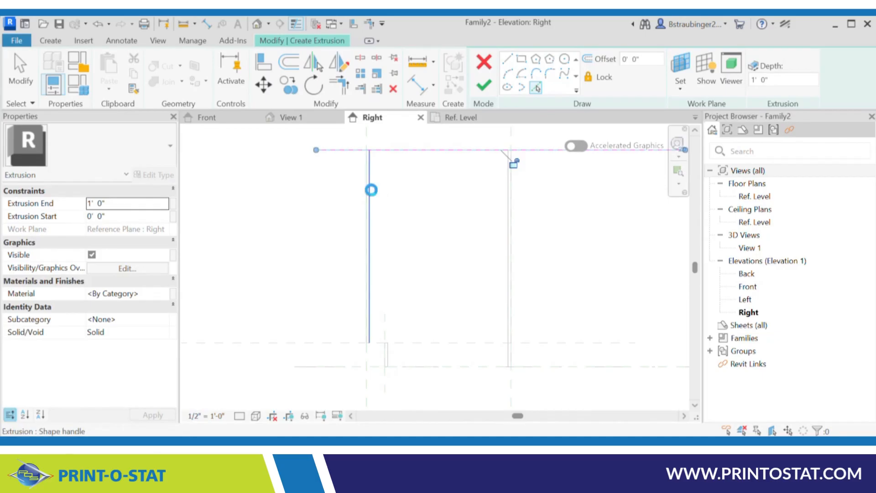
{"action": "left_click", "coordinate": [369, 191]}
{"action": "left_click", "coordinate": [423, 343]}
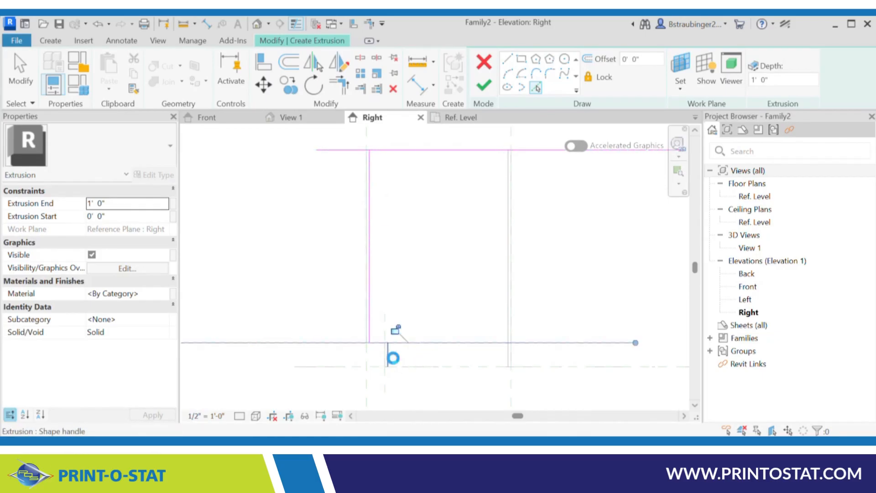
{"action": "left_click", "coordinate": [390, 357]}
{"action": "left_click", "coordinate": [429, 366]}
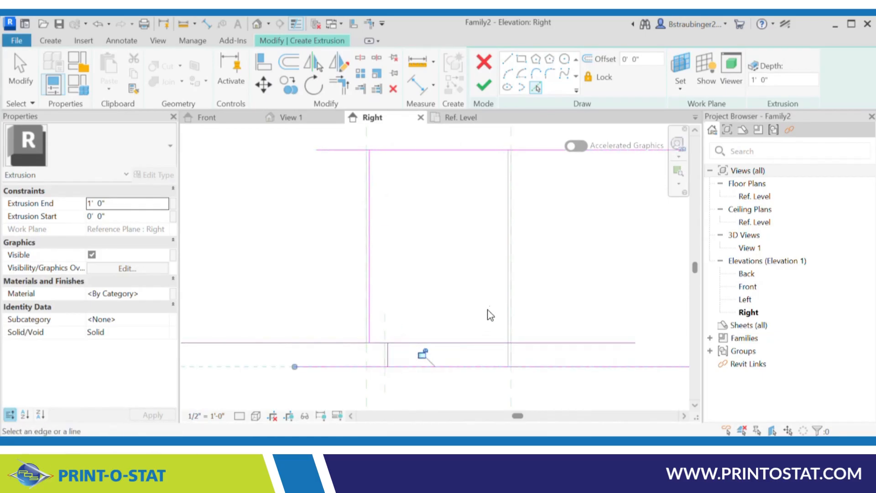
{"action": "left_click", "coordinate": [505, 286]}
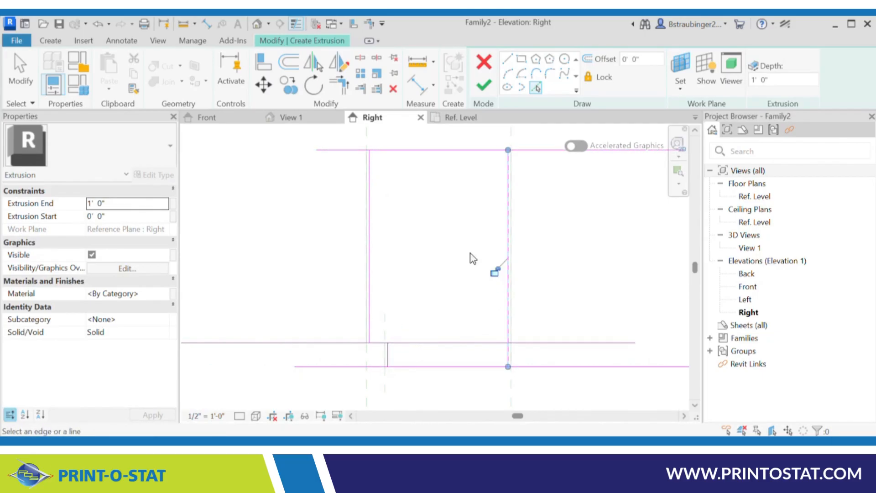
Trim the picked sketch lines into a closed side panel profile with a toe kick notch and finish the extrusion
{"action": "left_click", "coordinate": [339, 84]}
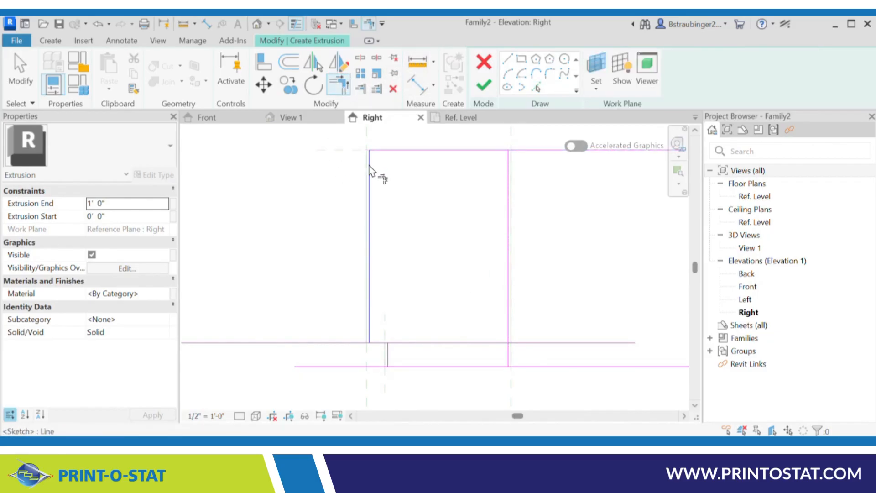
{"action": "left_click", "coordinate": [456, 151]}
{"action": "left_click", "coordinate": [505, 196]}
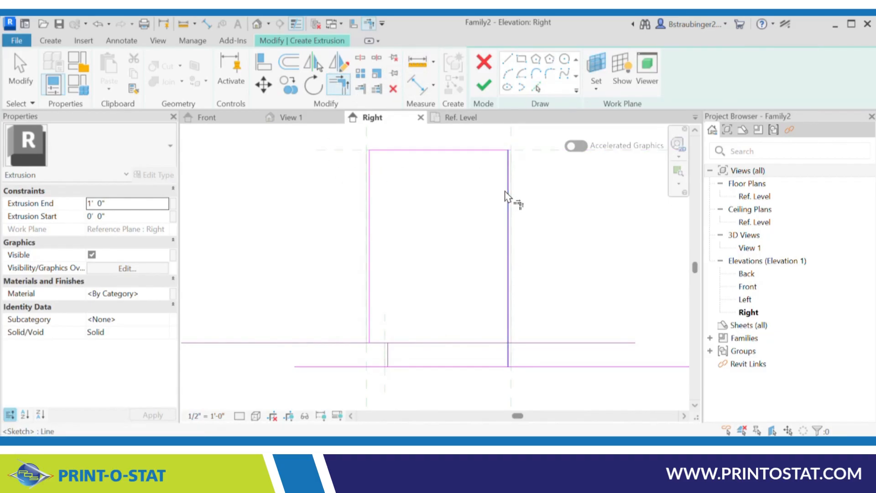
{"action": "left_click", "coordinate": [486, 366]}
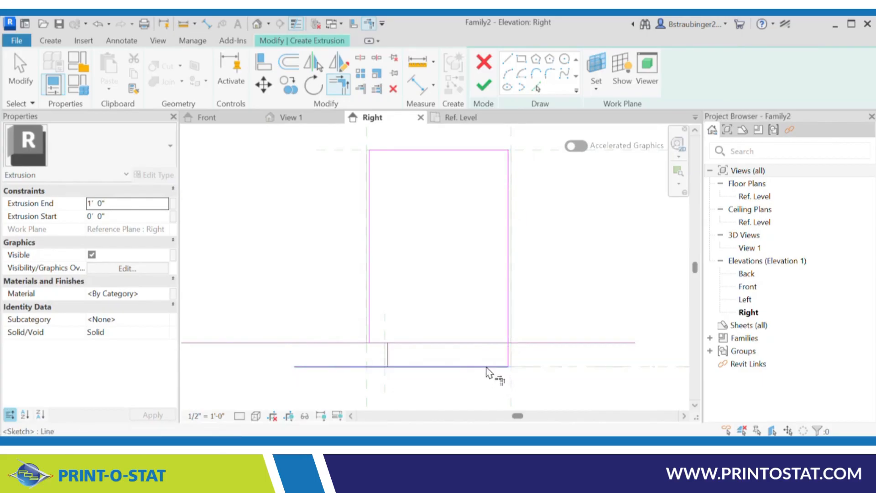
{"action": "left_click", "coordinate": [388, 358]}
{"action": "left_click", "coordinate": [379, 343]}
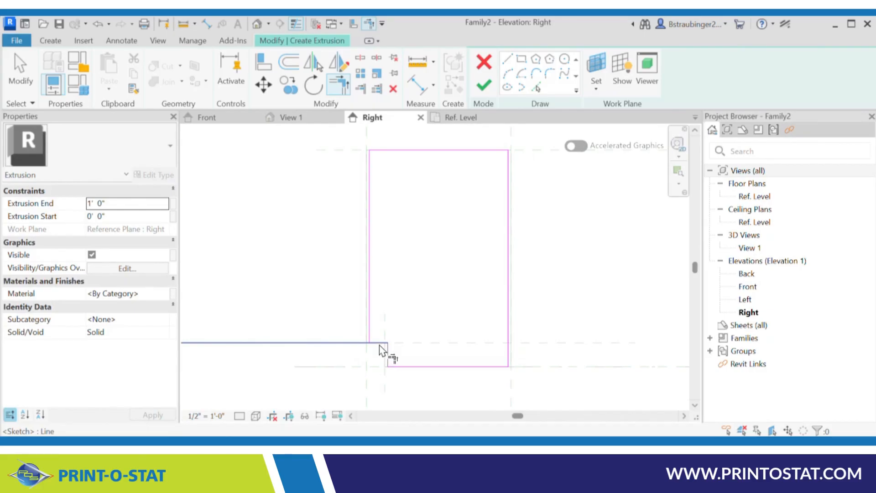
{"action": "left_click", "coordinate": [370, 328]}
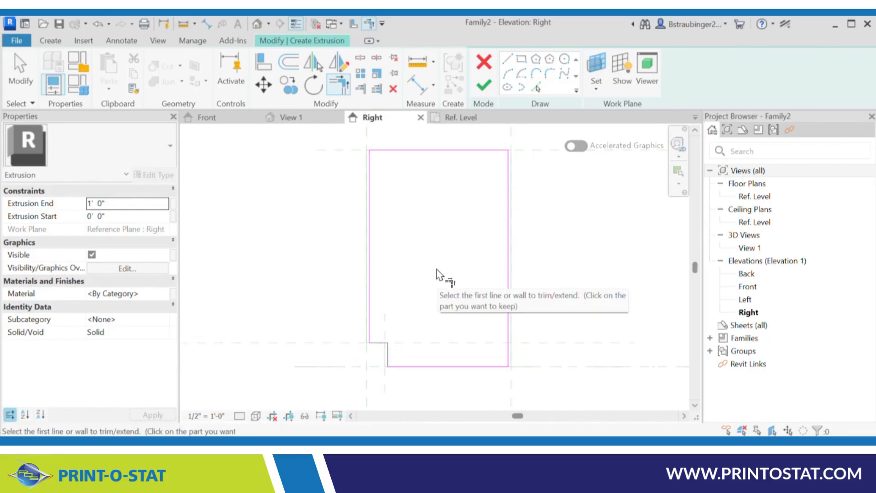
{"action": "scroll", "coordinate": [379, 358], "scroll_direction": "up", "scroll_amount": 3}
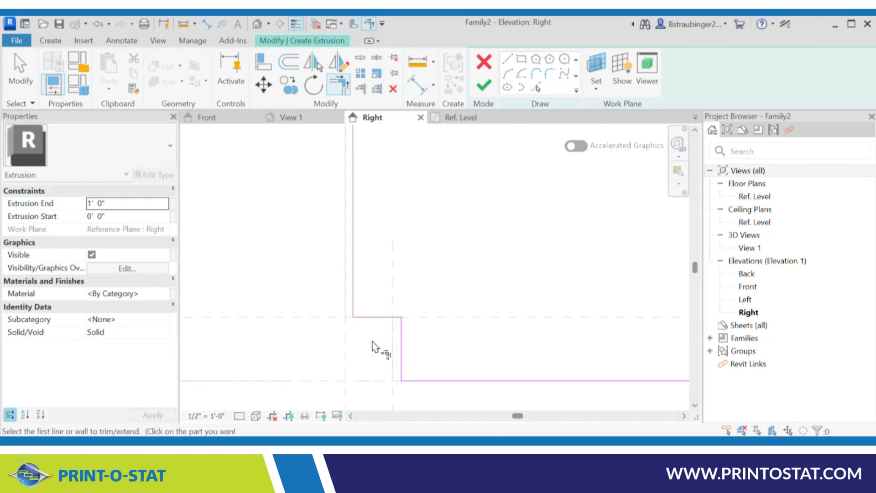
{"action": "scroll", "coordinate": [439, 316], "scroll_direction": "down", "scroll_amount": 3}
{"action": "middle_click_drag", "start_coordinate": [472, 252], "coordinate": [451, 276]}
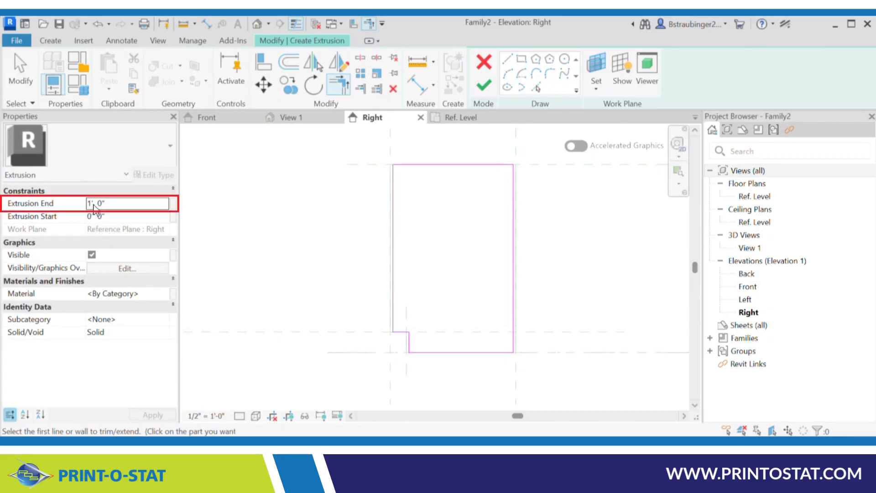
{"action": "left_click", "coordinate": [487, 90]}
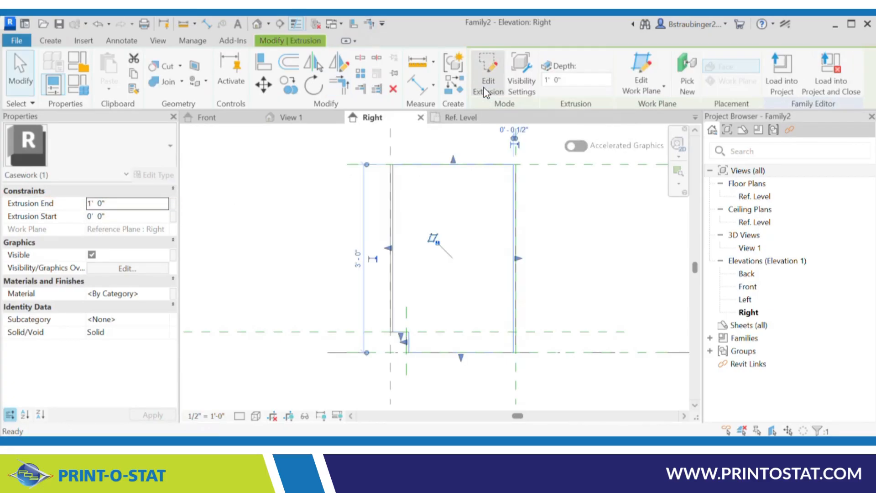
In the Ref. Level plan, pull the side panel's inner face toward the Right plane and set its Extrusion End to 1/2"
{"action": "left_click", "coordinate": [455, 119]}
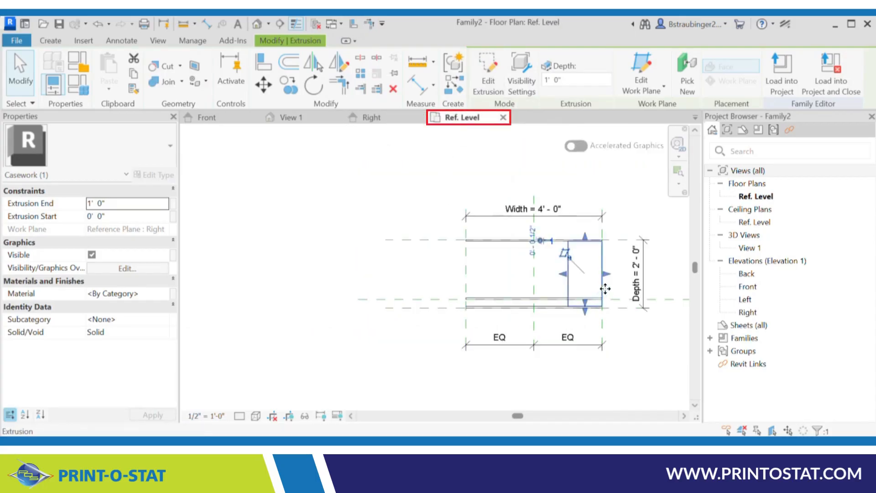
{"action": "scroll", "coordinate": [622, 283], "scroll_direction": "up", "scroll_amount": 3}
{"action": "scroll", "coordinate": [624, 287], "scroll_direction": "up", "scroll_amount": 2}
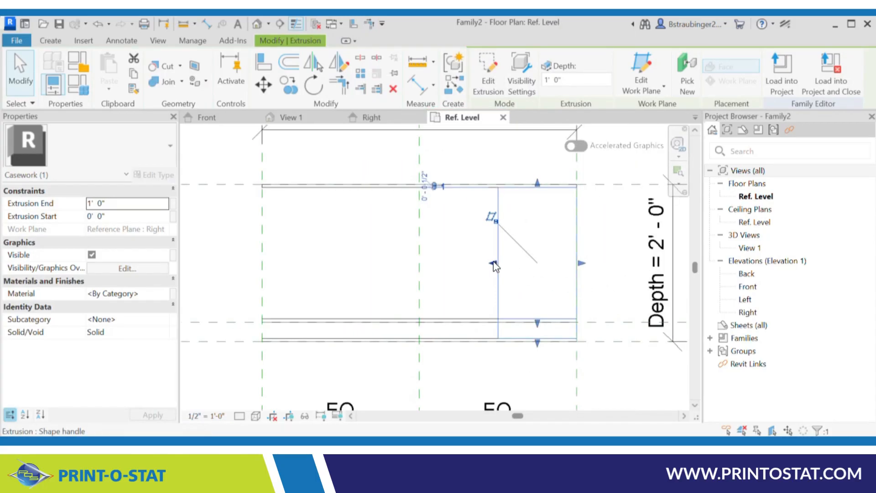
{"action": "left_click_drag", "start_coordinate": [495, 264], "coordinate": [561, 273]}
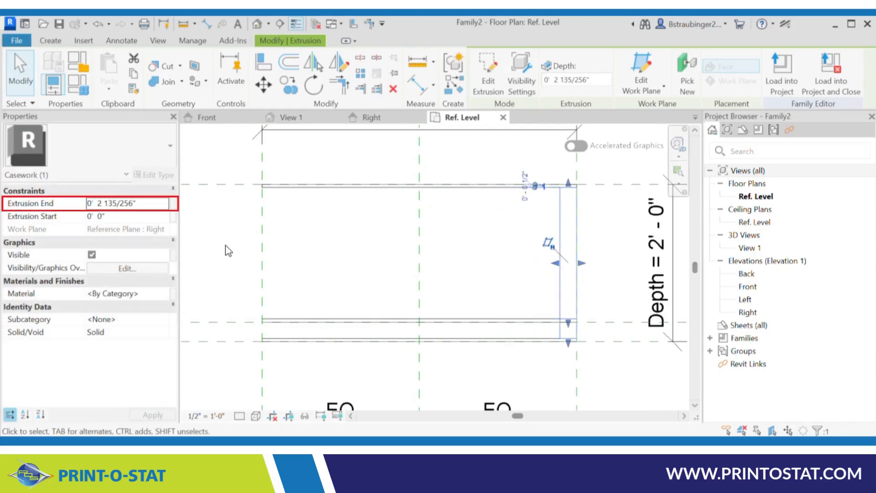
{"action": "left_click", "coordinate": [152, 204]}
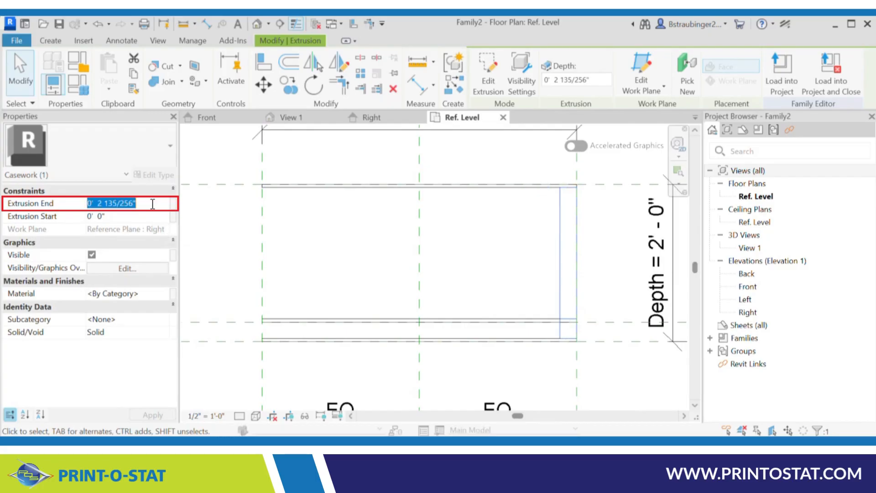
{"action": "type", "text": "0 1/2"}
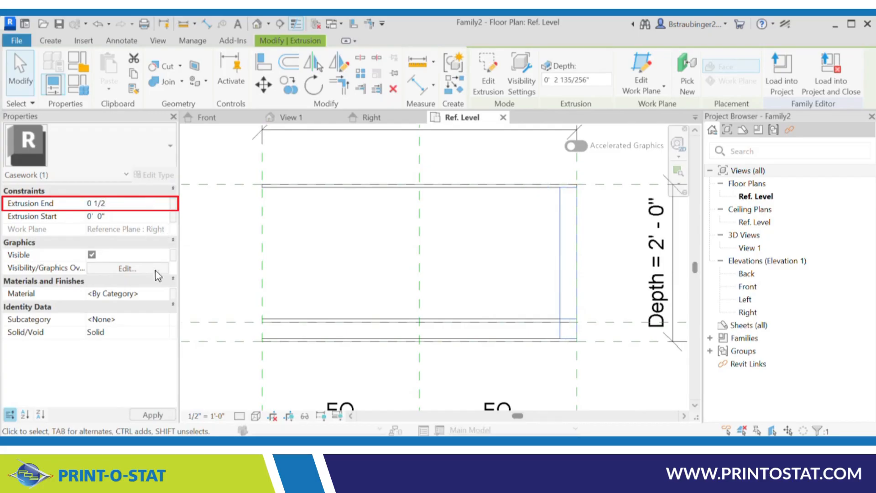
{"action": "left_click", "coordinate": [153, 414]}
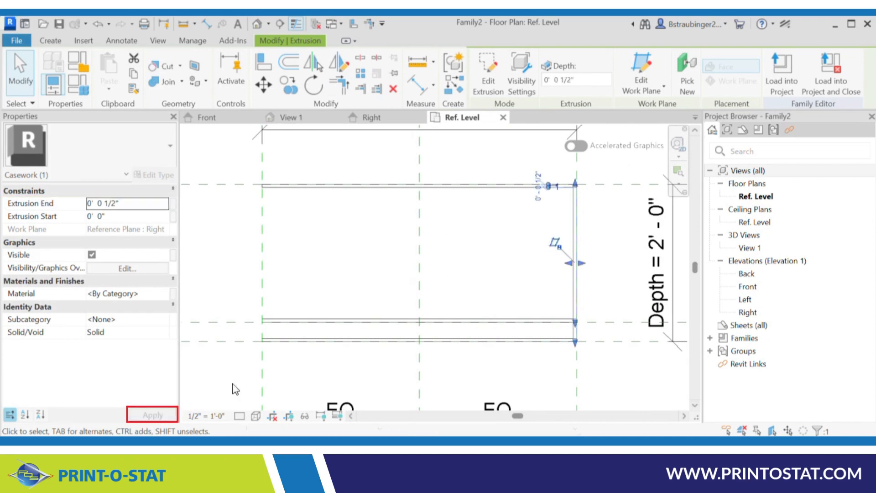
{"action": "left_click", "coordinate": [450, 261]}
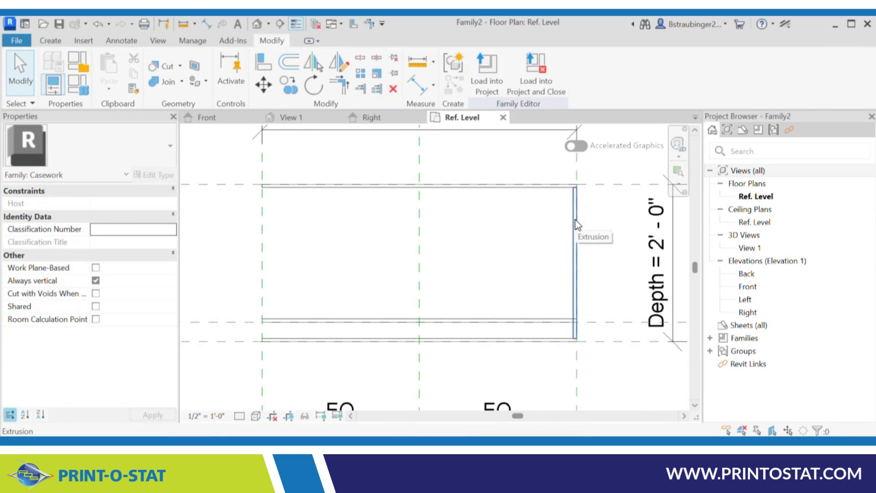
Flex the family by applying a Width of 3' 0" in Family Types and restoring it to 4' 0"
{"action": "scroll", "coordinate": [472, 255], "scroll_direction": "down", "scroll_amount": 3}
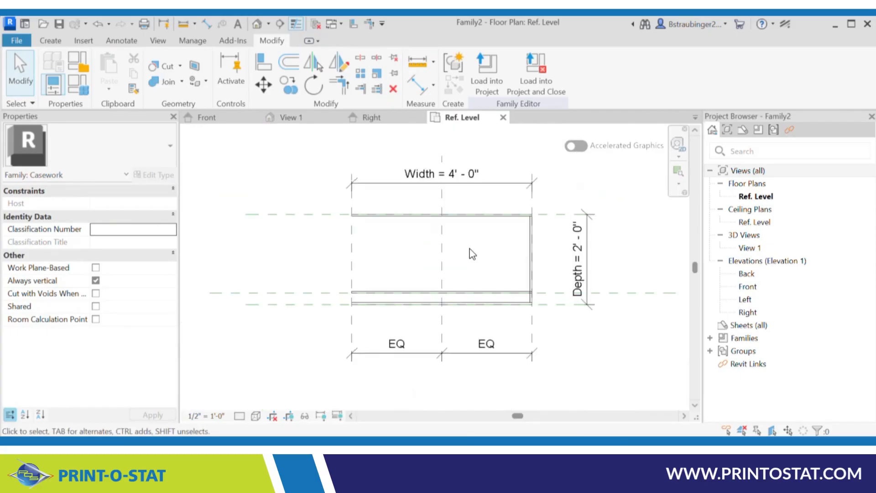
{"action": "middle_click_drag", "start_coordinate": [477, 254], "coordinate": [553, 288]}
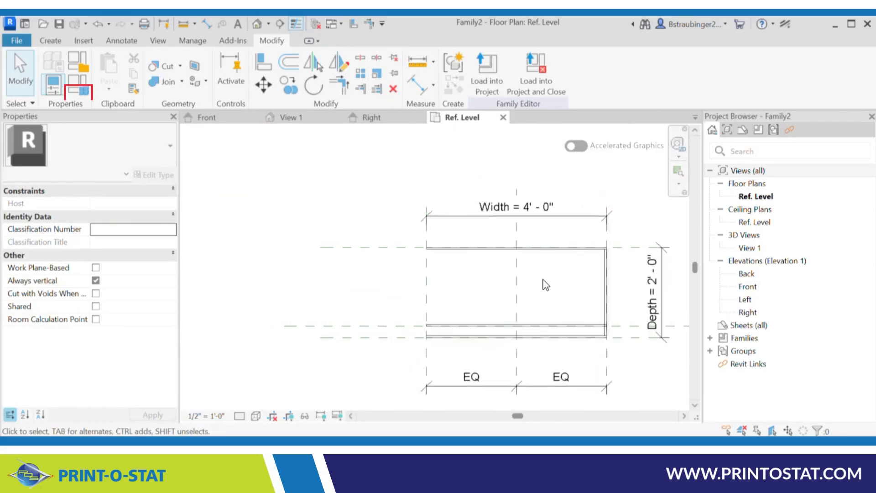
{"action": "left_click", "coordinate": [77, 85]}
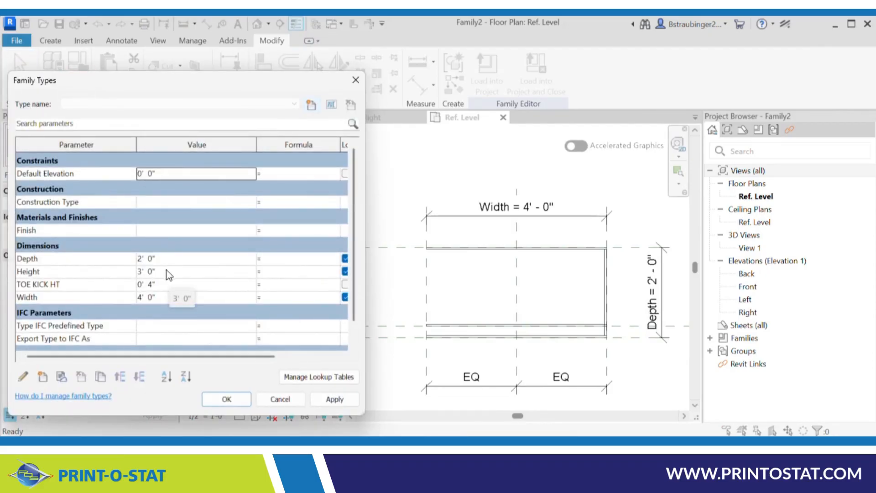
{"action": "left_click", "coordinate": [173, 298]}
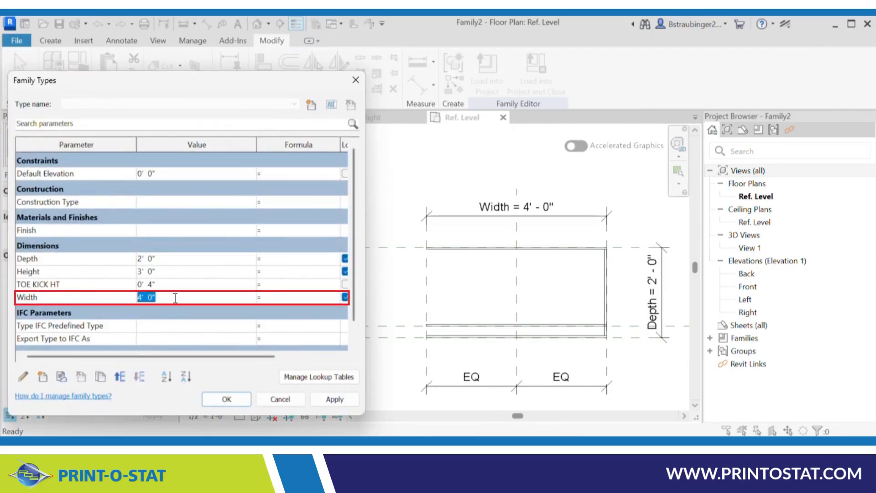
{"action": "type", "text": "3"}
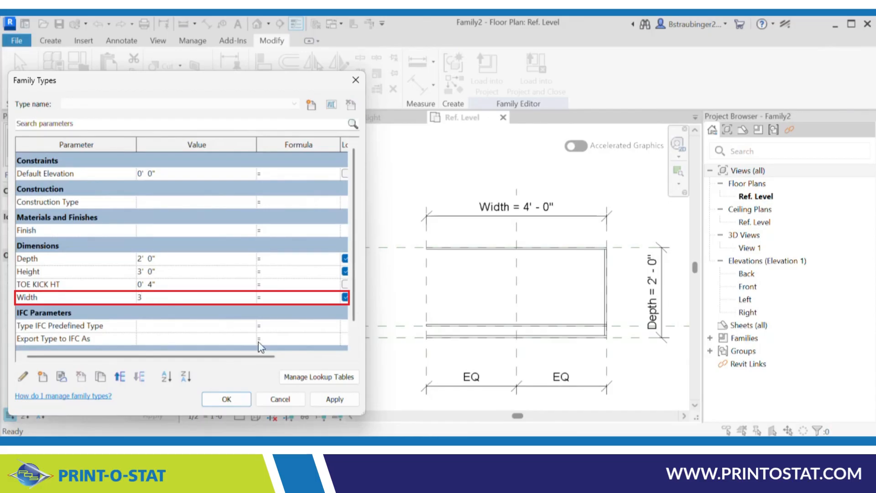
{"action": "left_click", "coordinate": [334, 399]}
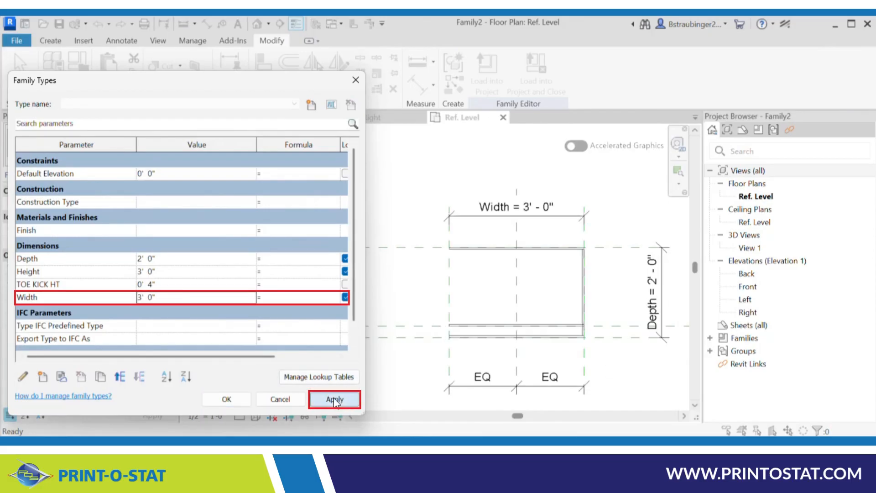
{"action": "left_click", "coordinate": [176, 297]}
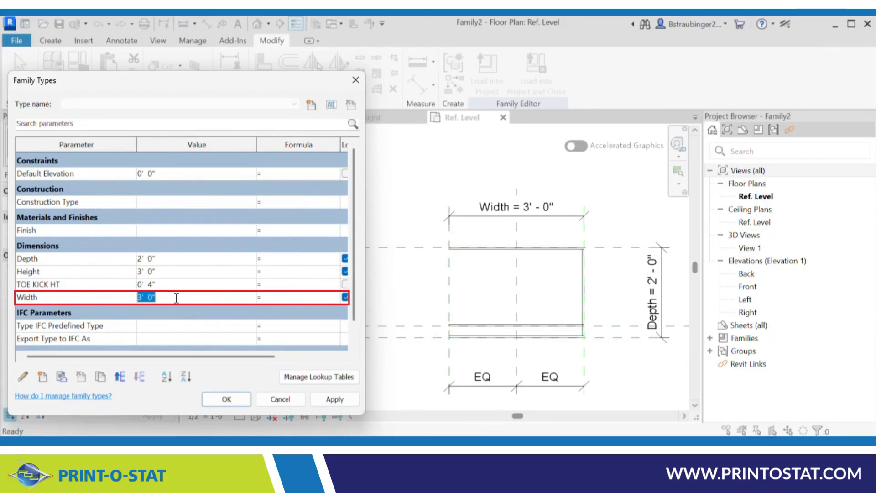
{"action": "type", "text": "4"}
{"action": "left_click", "coordinate": [334, 399]}
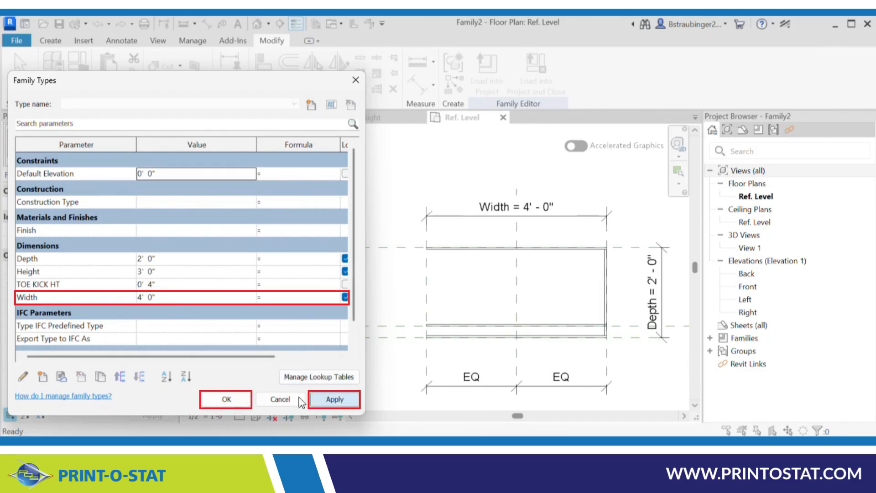
{"action": "left_click", "coordinate": [226, 399]}
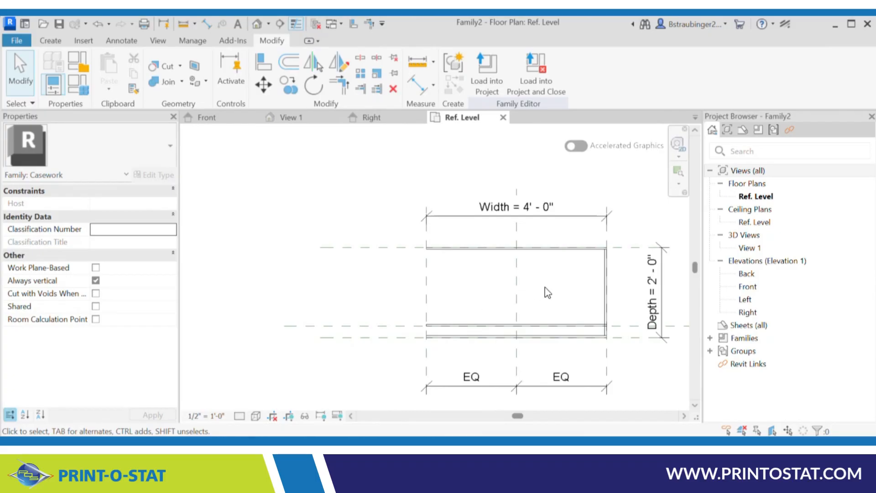
Examine in the 3D view how the side panel meets the front panel, toe kick and back panel at their corners
{"action": "left_click", "coordinate": [287, 118]}
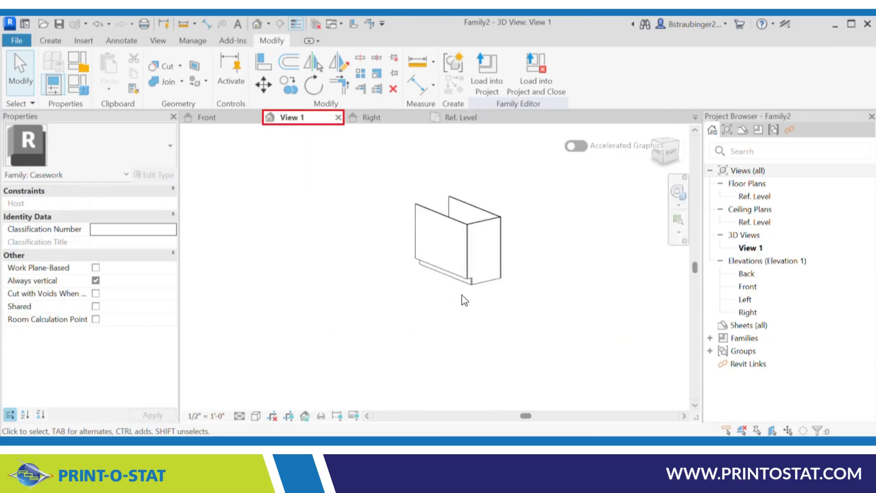
{"action": "scroll", "coordinate": [477, 296], "scroll_direction": "up", "scroll_amount": 3}
{"action": "scroll", "coordinate": [477, 296], "scroll_direction": "up", "scroll_amount": 5}
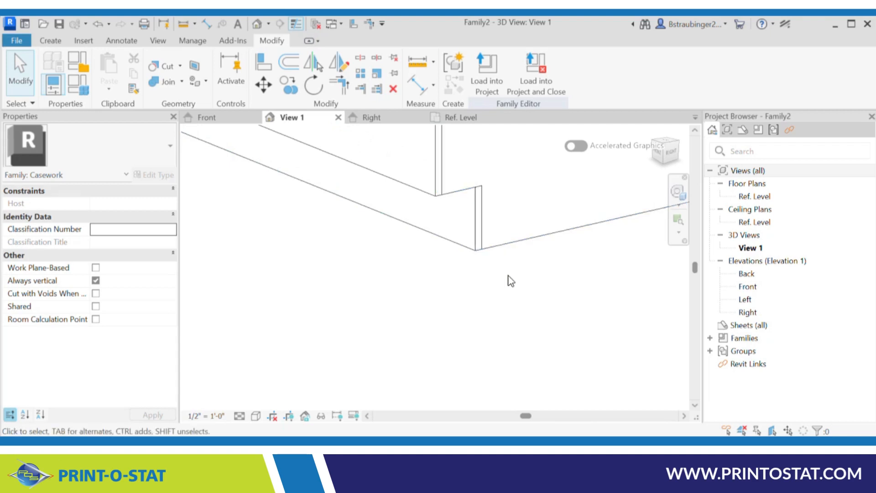
{"action": "left_click", "coordinate": [494, 250]}
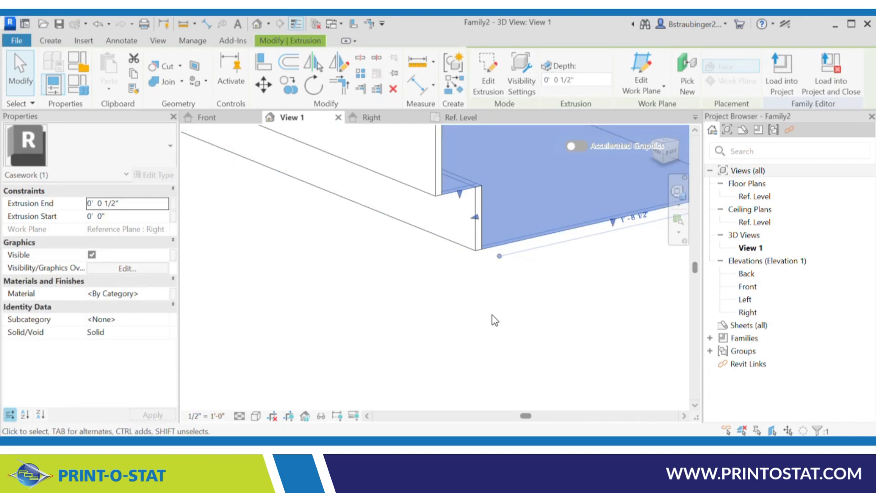
{"action": "middle_click_drag", "start_coordinate": [492, 316], "coordinate": [502, 198], "text": "shift"}
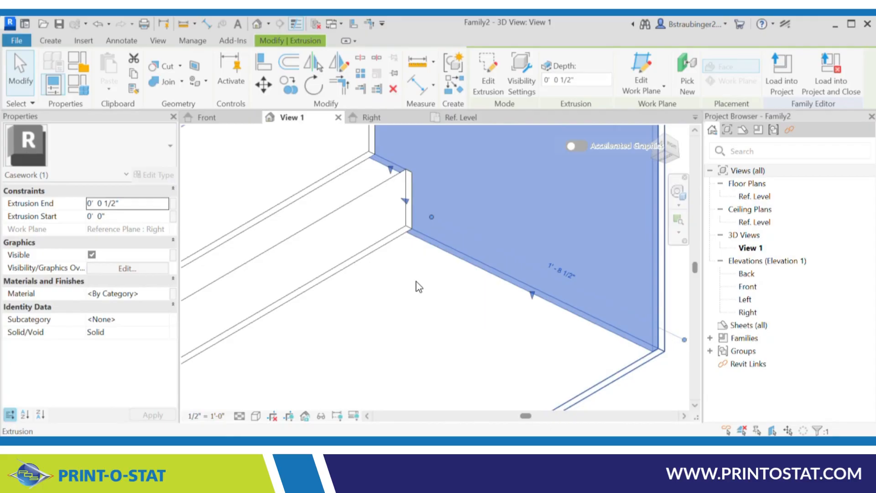
{"action": "left_click", "coordinate": [400, 286]}
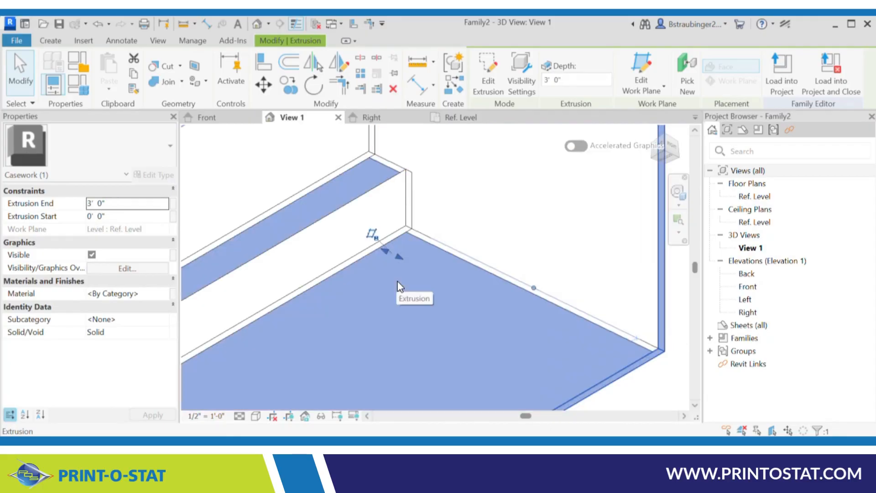
{"action": "scroll", "coordinate": [412, 251], "scroll_direction": "up", "scroll_amount": 2}
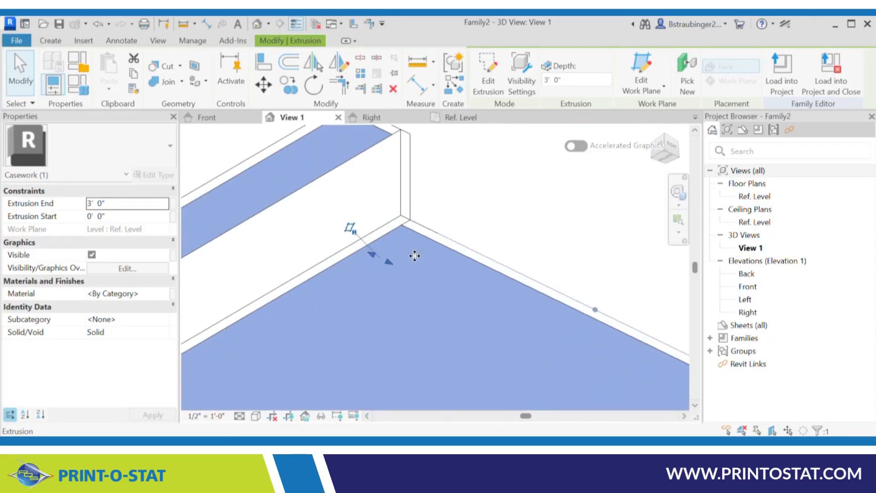
{"action": "scroll", "coordinate": [414, 256], "scroll_direction": "down", "scroll_amount": 3}
{"action": "left_click", "coordinate": [669, 311]}
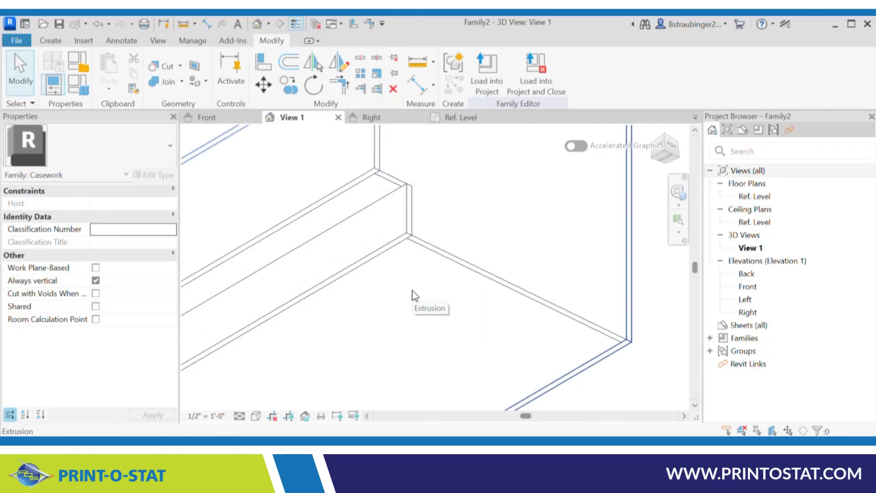
{"action": "middle_click_drag", "start_coordinate": [412, 292], "coordinate": [340, 268], "text": "shift"}
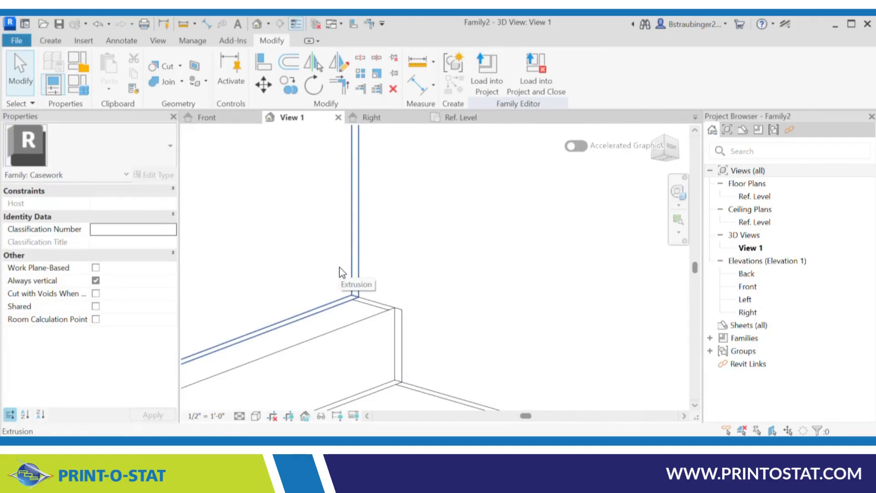
Select the right side panel and, in the Right elevation, pull its back edge to the back panel's inner face and lock it
{"action": "left_click", "coordinate": [374, 294]}
{"action": "left_click", "coordinate": [388, 120]}
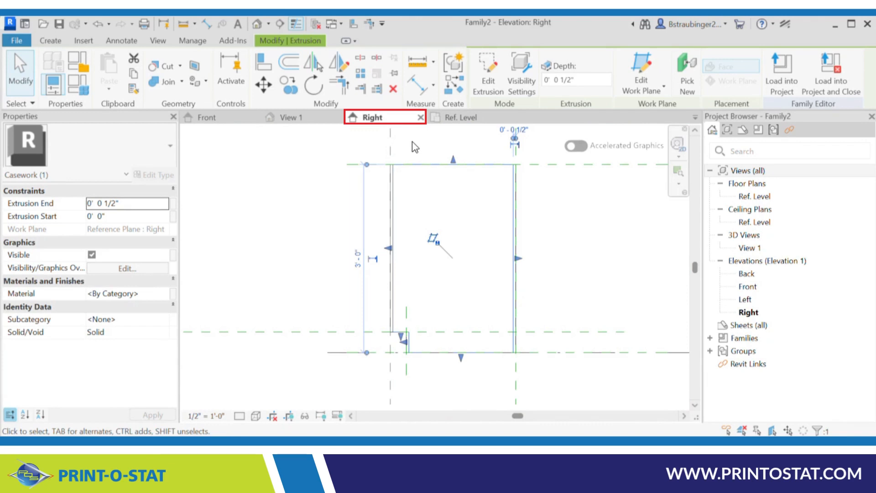
{"action": "scroll", "coordinate": [378, 238], "scroll_direction": "up", "scroll_amount": 5}
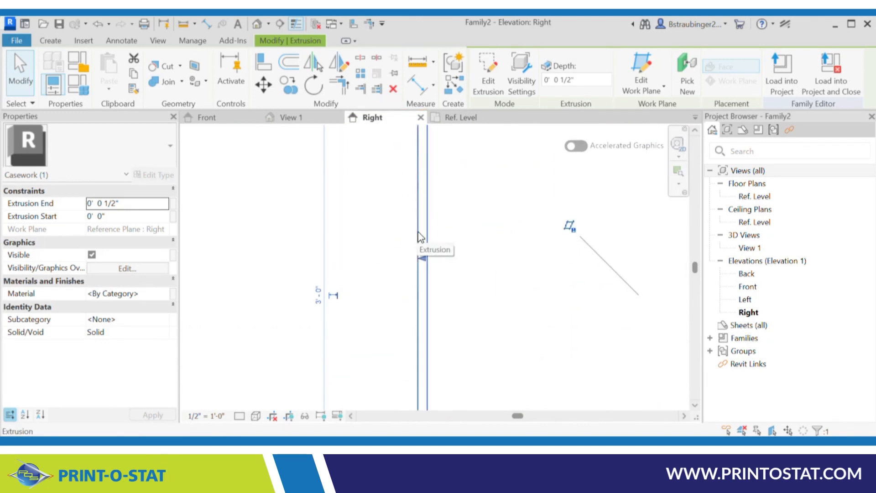
{"action": "scroll", "coordinate": [401, 260], "scroll_direction": "up", "scroll_amount": 4}
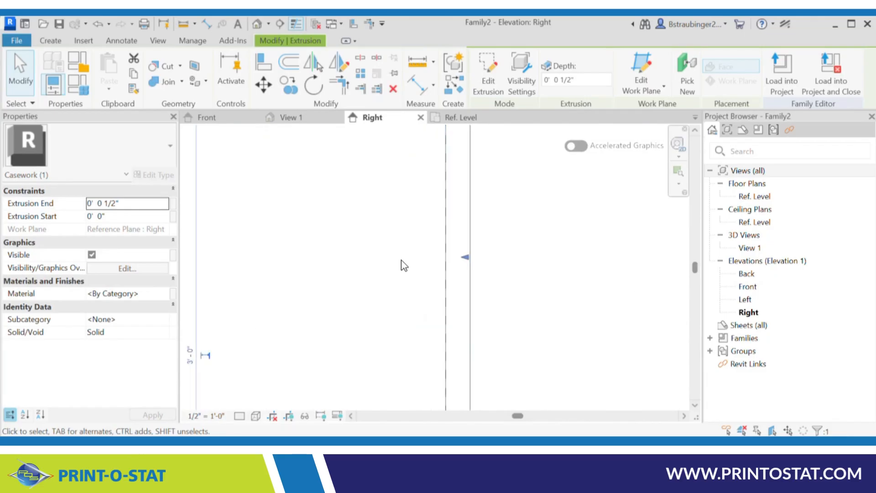
{"action": "scroll", "coordinate": [401, 259], "scroll_direction": "down", "scroll_amount": 5}
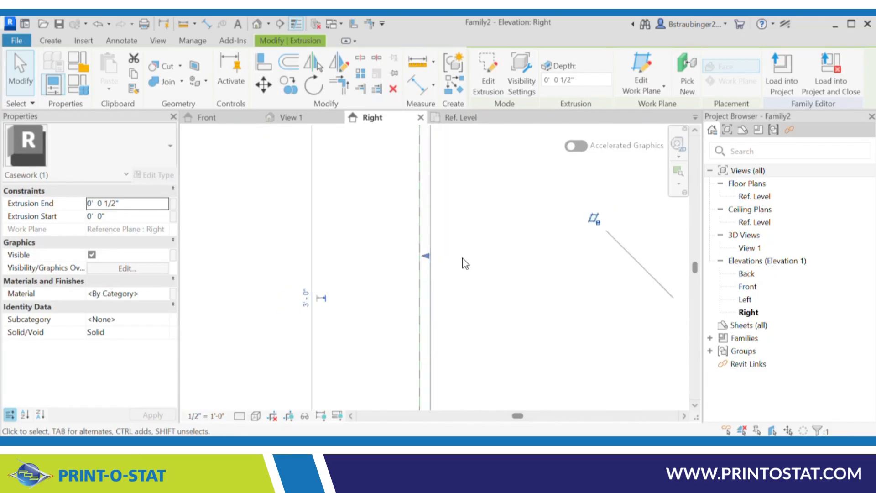
{"action": "left_click", "coordinate": [365, 227]}
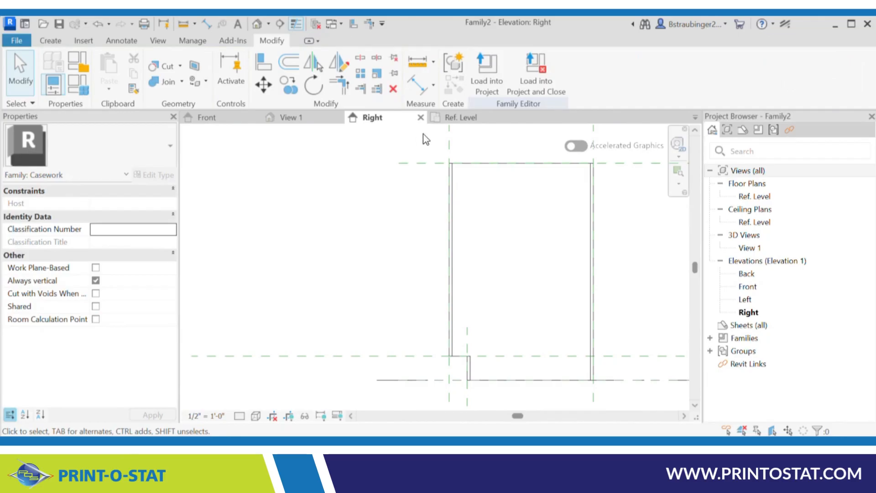
{"action": "left_click", "coordinate": [462, 117]}
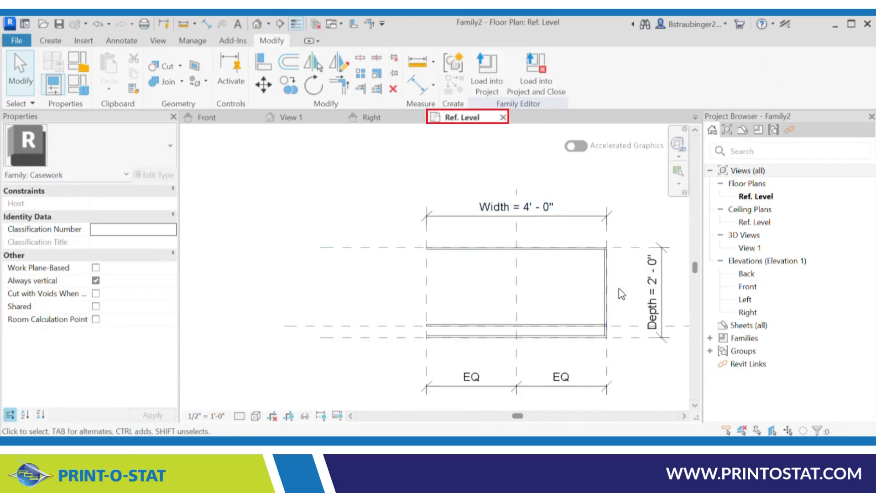
{"action": "scroll", "coordinate": [508, 274], "scroll_direction": "up", "scroll_amount": 3}
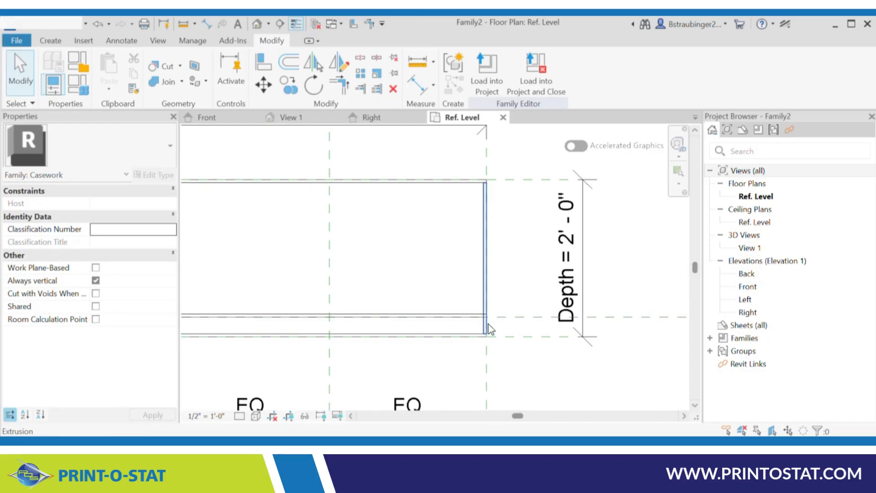
{"action": "left_click", "coordinate": [486, 338]}
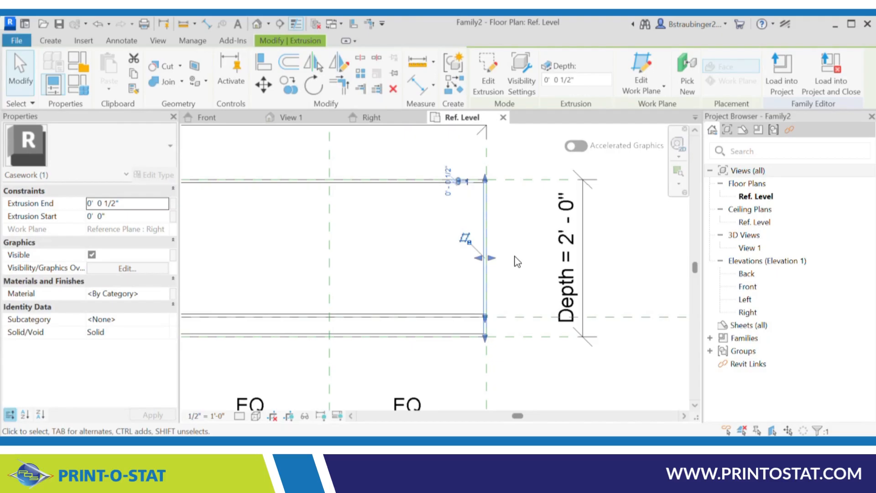
{"action": "left_click", "coordinate": [387, 120]}
{"action": "scroll", "coordinate": [589, 278], "scroll_direction": "up", "scroll_amount": 5}
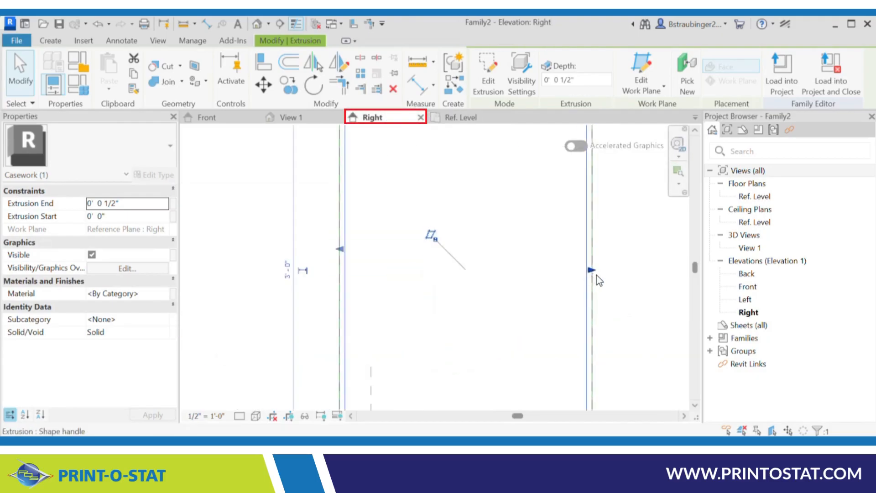
{"action": "mouse_move", "coordinate": [588, 270]}
{"action": "left_mouse_down"}
{"action": "mouse_move", "coordinate": [561, 271]}
{"action": "mouse_move", "coordinate": [578, 270]}
{"action": "left_mouse_up"}
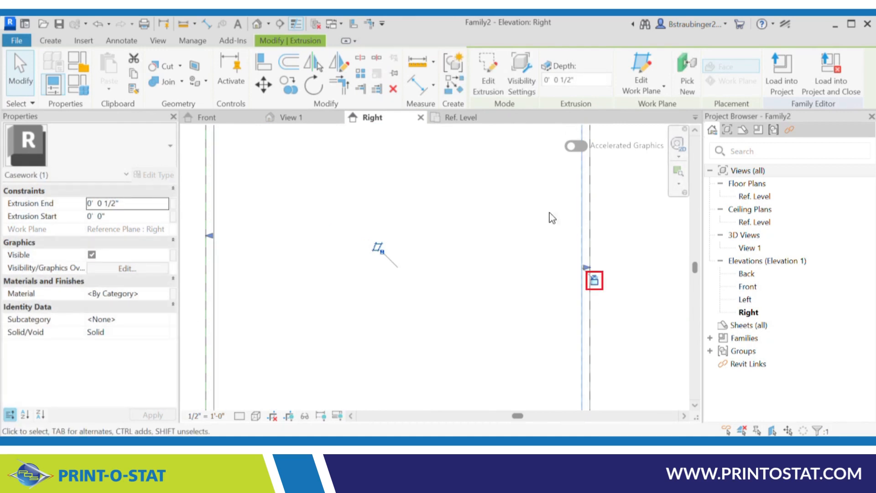
In the Ref. Level plan, flex the family by applying a Depth of 3' 0" in Family Types and restoring it to 2' 0"
{"action": "left_click", "coordinate": [459, 119]}
{"action": "scroll", "coordinate": [500, 268], "scroll_direction": "down", "scroll_amount": 3}
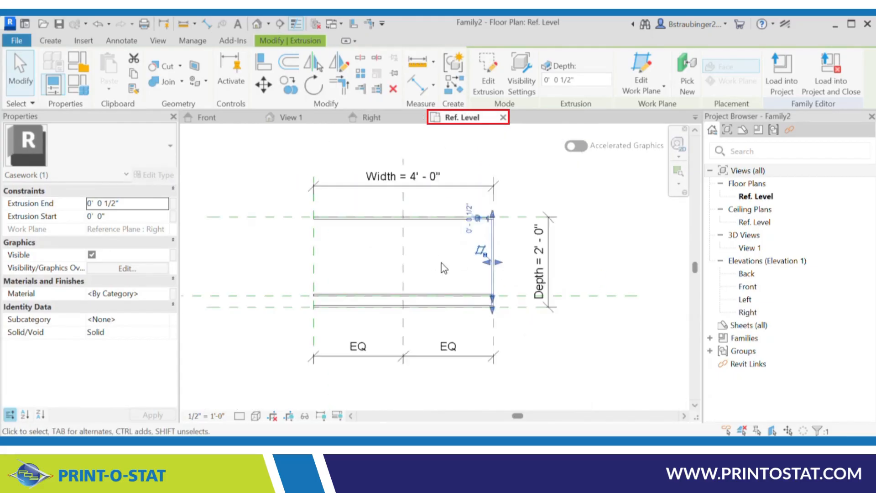
{"action": "middle_click_drag", "start_coordinate": [390, 264], "coordinate": [426, 264]}
{"action": "left_click", "coordinate": [380, 250]}
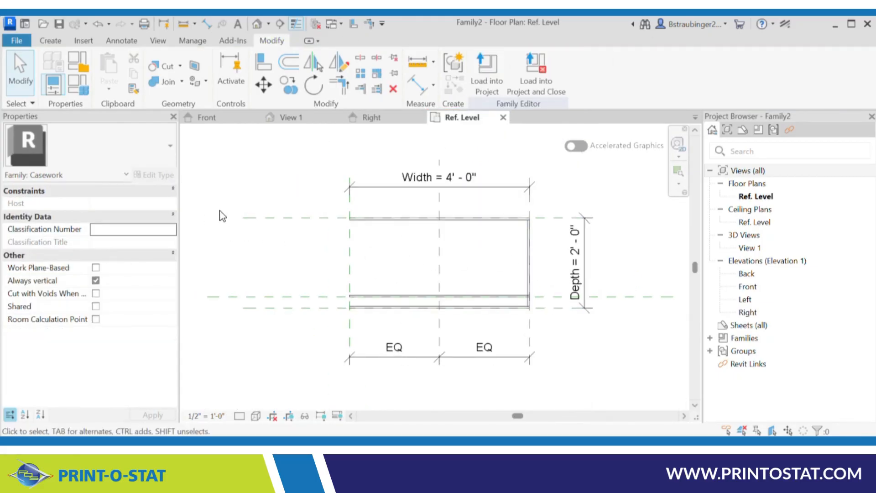
{"action": "mouse_move", "coordinate": [322, 236]}
{"action": "middle_mouse_down"}
{"action": "mouse_move", "coordinate": [392, 242]}
{"action": "mouse_move", "coordinate": [391, 233]}
{"action": "middle_mouse_up"}
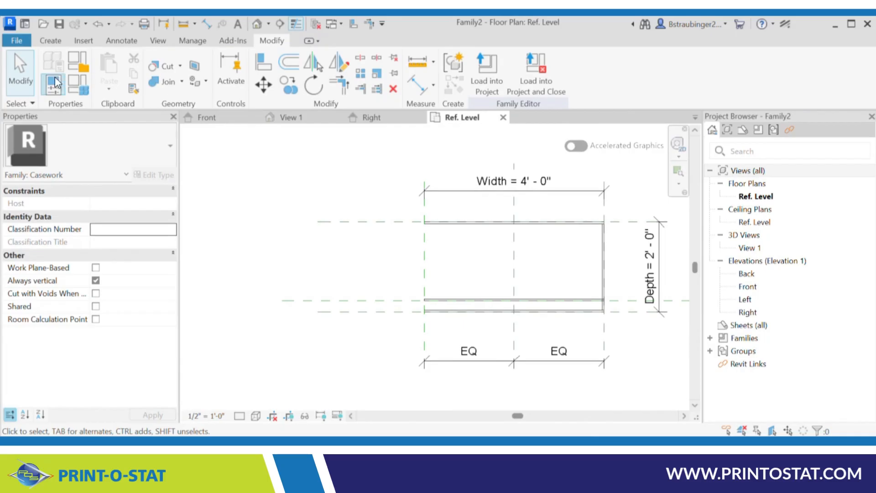
{"action": "left_click", "coordinate": [77, 91]}
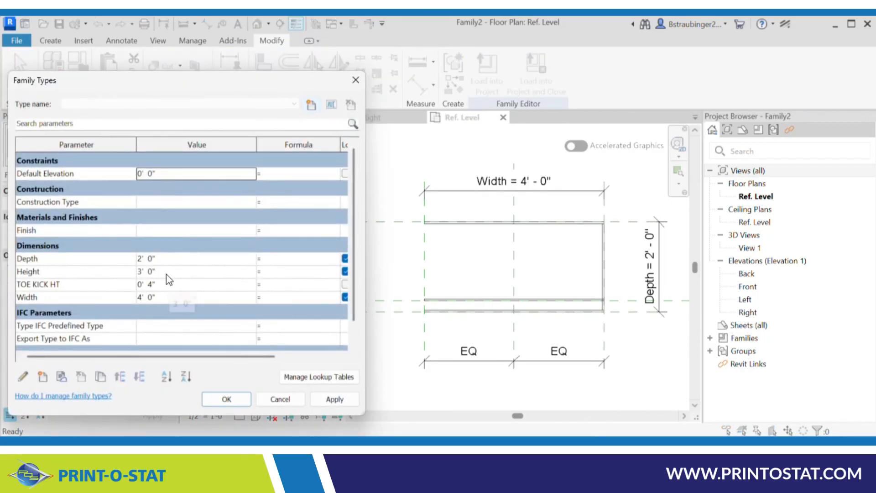
{"action": "left_click", "coordinate": [178, 258]}
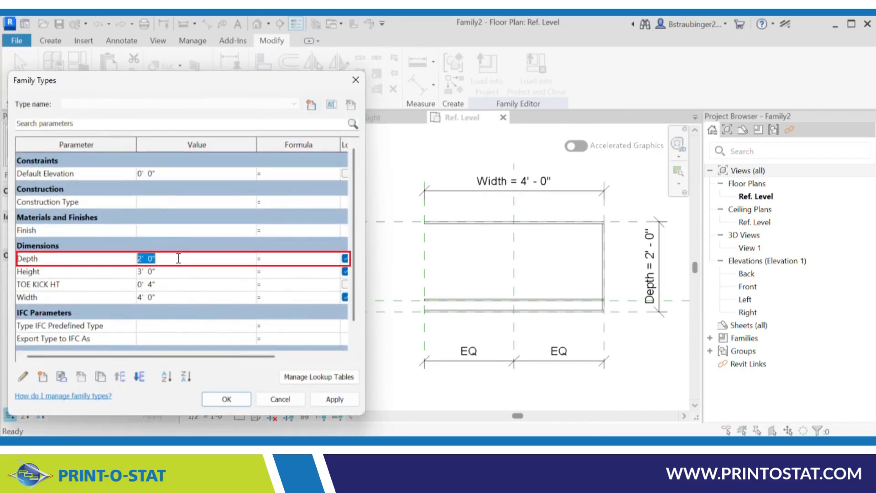
{"action": "type", "text": "3"}
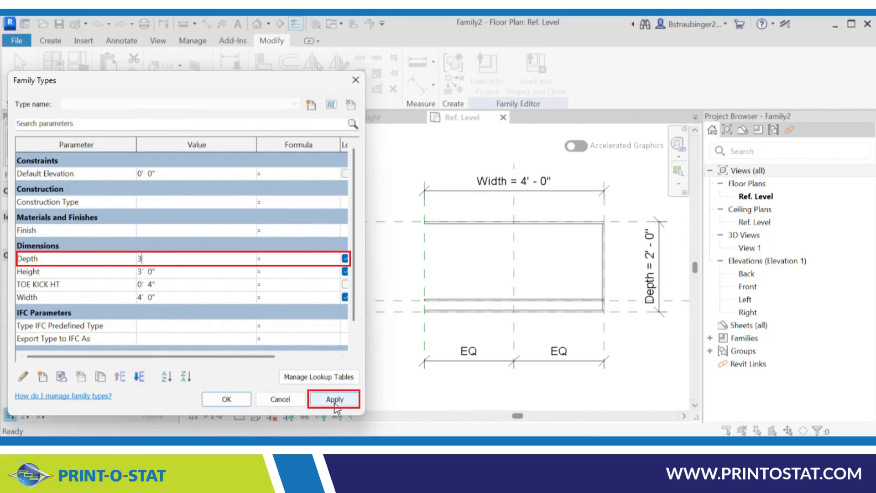
{"action": "left_click", "coordinate": [335, 400]}
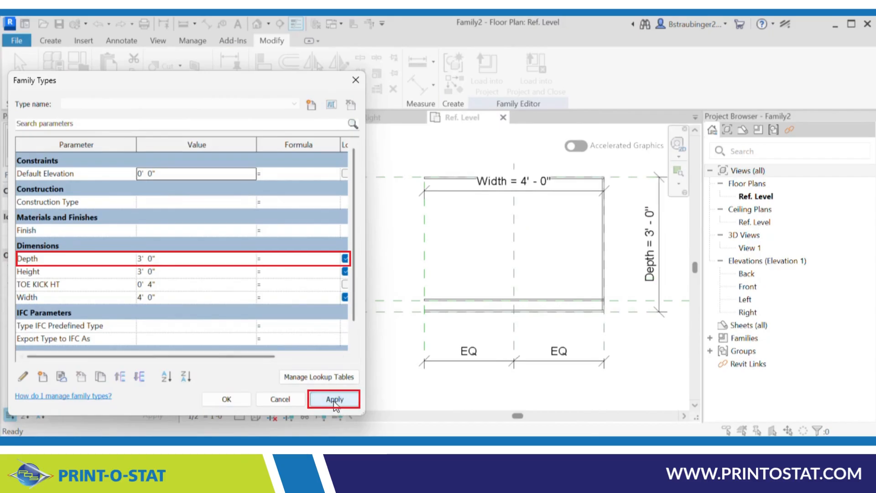
{"action": "left_click", "coordinate": [191, 259]}
{"action": "type", "text": "2"}
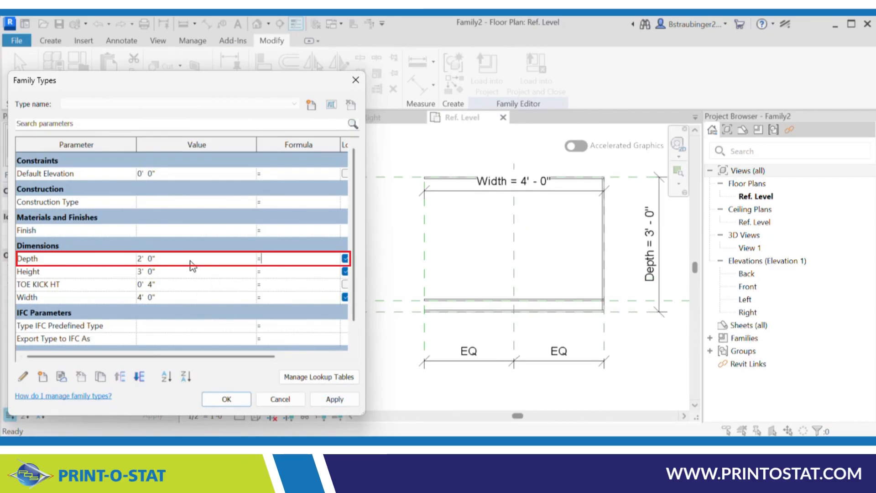
{"action": "left_click", "coordinate": [334, 398]}
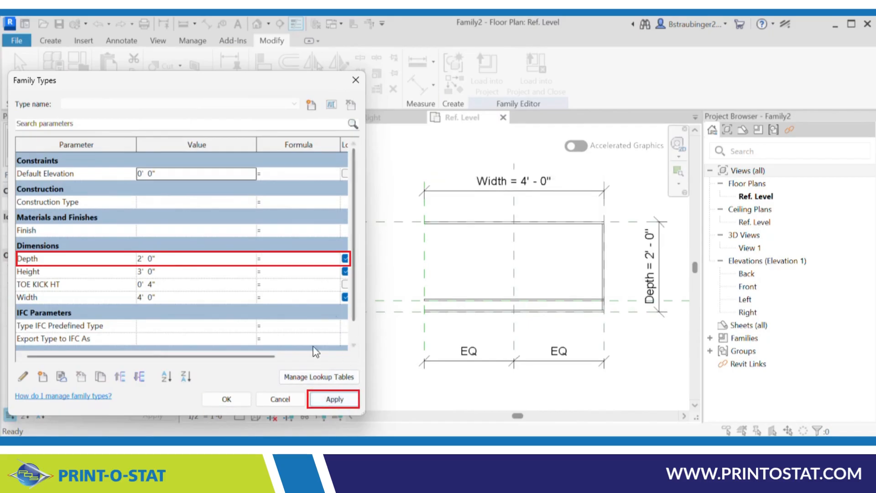
{"action": "left_click", "coordinate": [227, 398]}
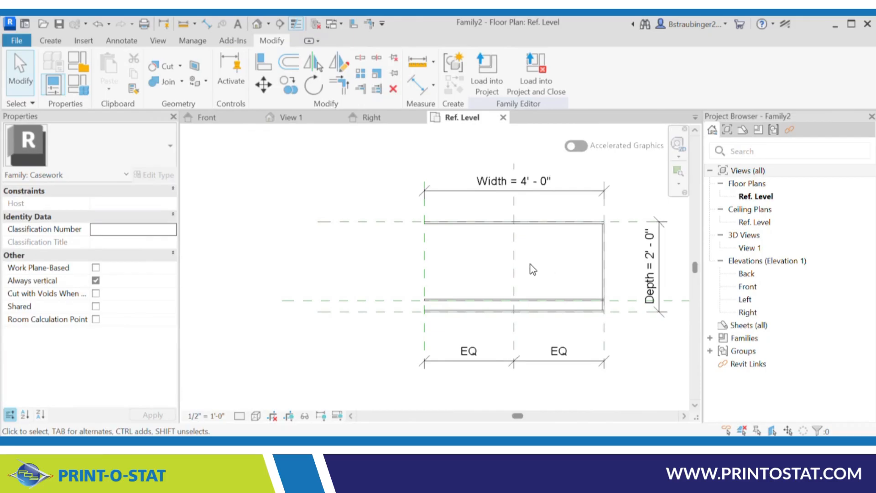
Mirror a copy of the right side panel about the Center (Left/Right) reference plane
{"action": "left_click", "coordinate": [601, 248]}
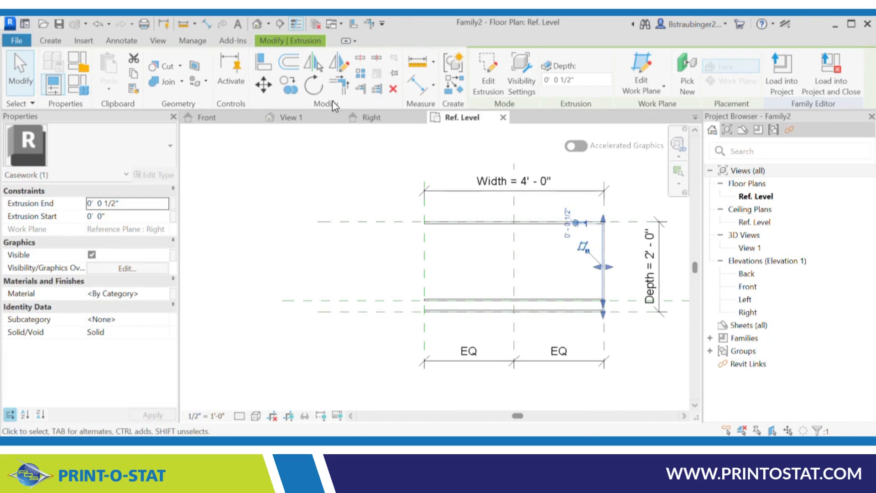
{"action": "left_click", "coordinate": [312, 64]}
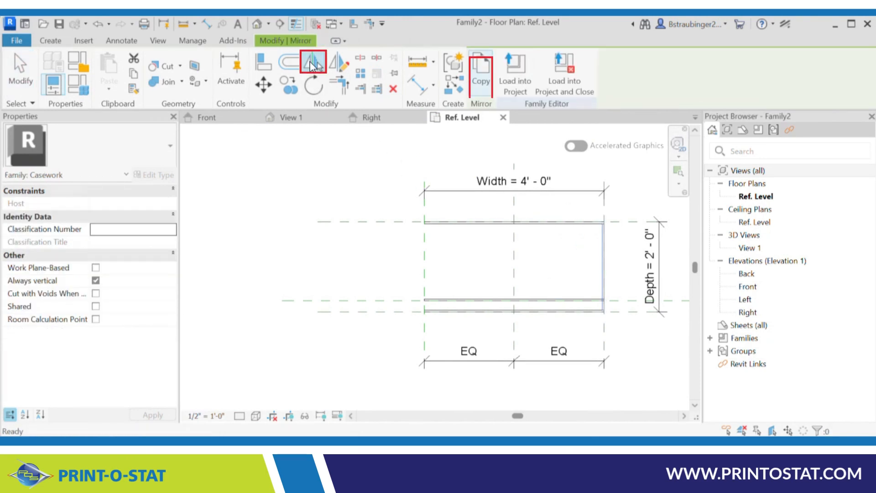
{"action": "left_click", "coordinate": [513, 269]}
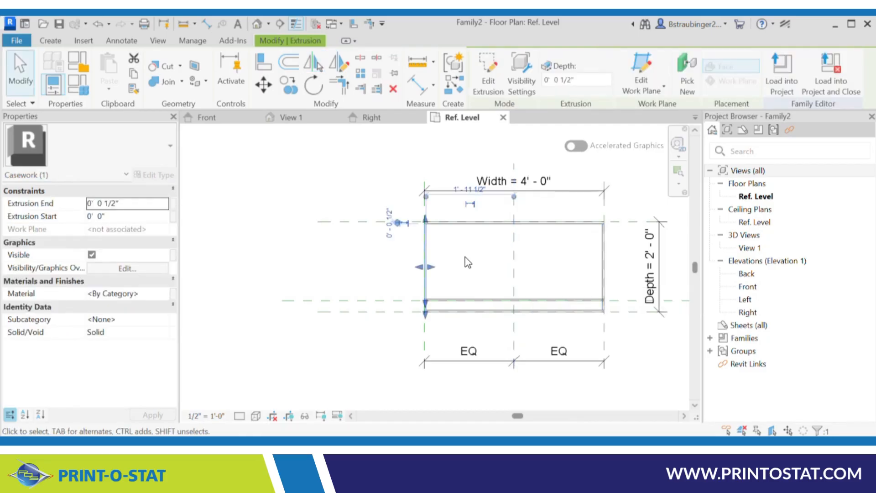
Assign Reference Plane : Left as the work plane of the mirrored side panel
{"action": "left_click", "coordinate": [641, 88]}
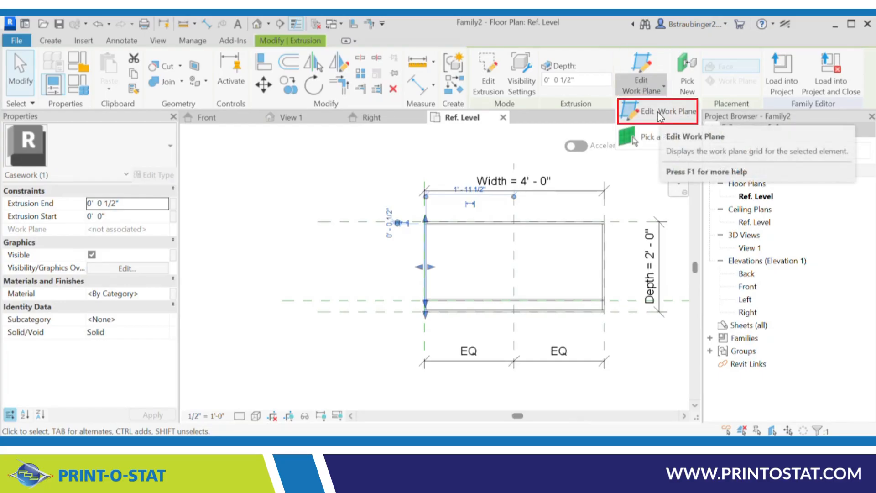
{"action": "left_click", "coordinate": [659, 114]}
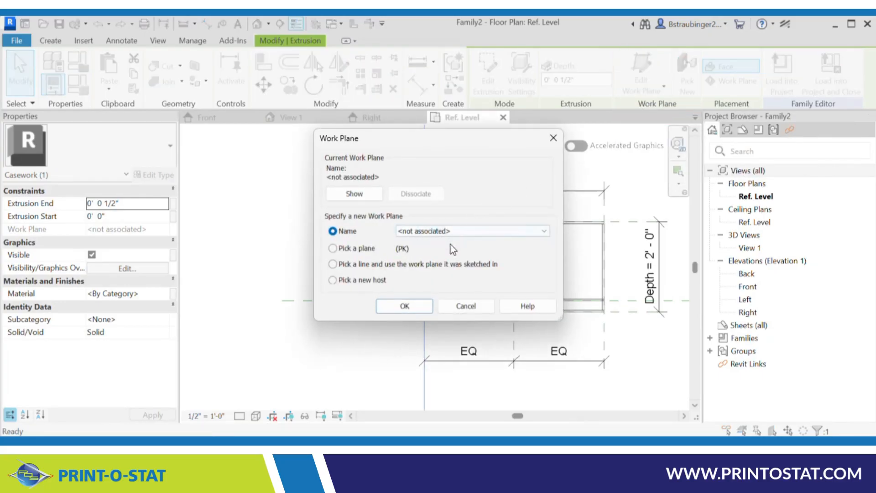
{"action": "left_click", "coordinate": [544, 232]}
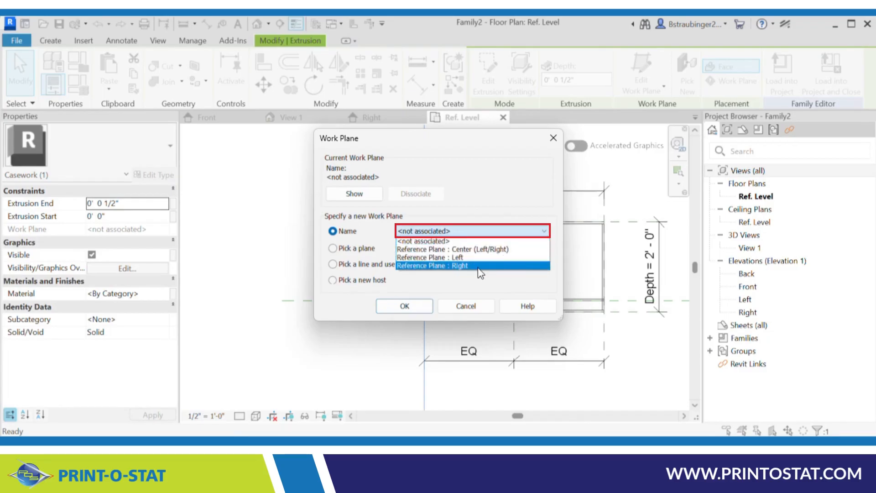
{"action": "left_click", "coordinate": [413, 257]}
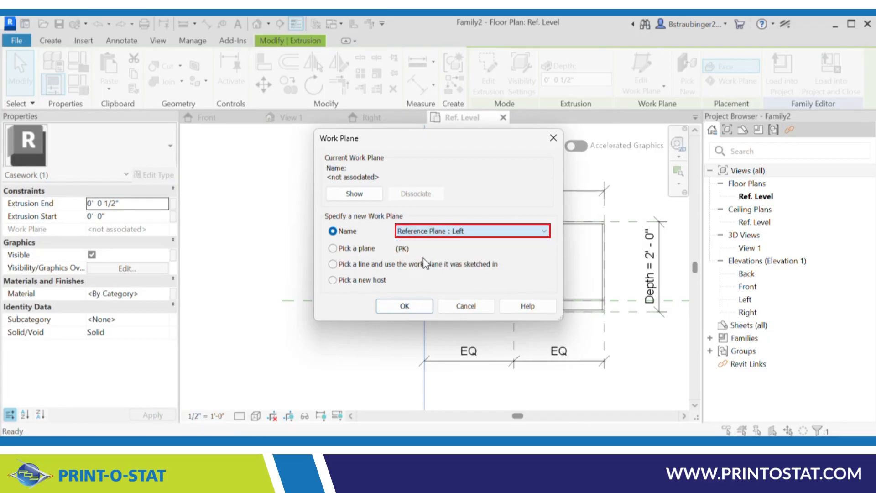
{"action": "left_click", "coordinate": [403, 307]}
{"action": "left_click", "coordinate": [355, 169]}
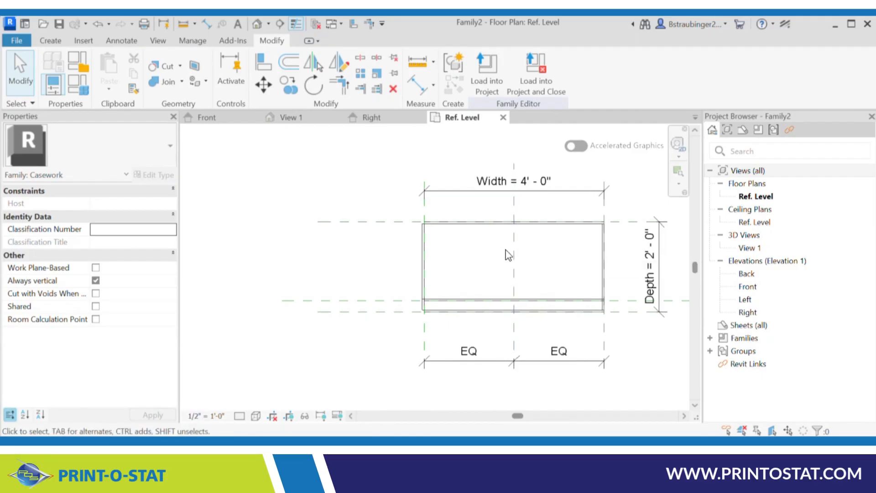
Set the left side panel's Extrusion End to -1/2" so it sits inside the Left plane, and show the casework in 3D
{"action": "scroll", "coordinate": [422, 243], "scroll_direction": "up", "scroll_amount": 4}
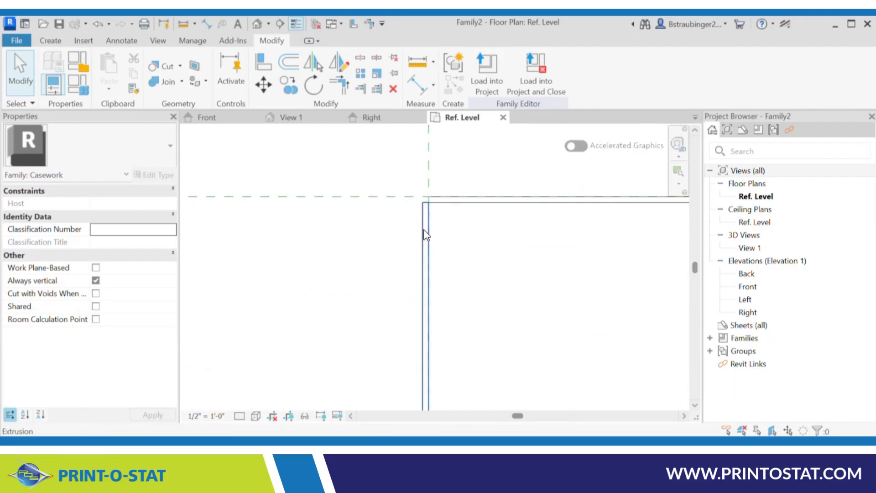
{"action": "left_click", "coordinate": [426, 231]}
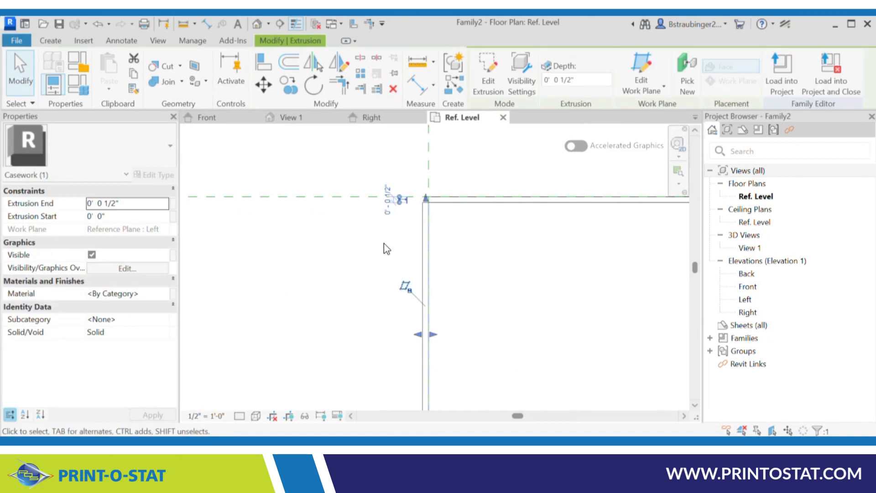
{"action": "left_click", "coordinate": [90, 203]}
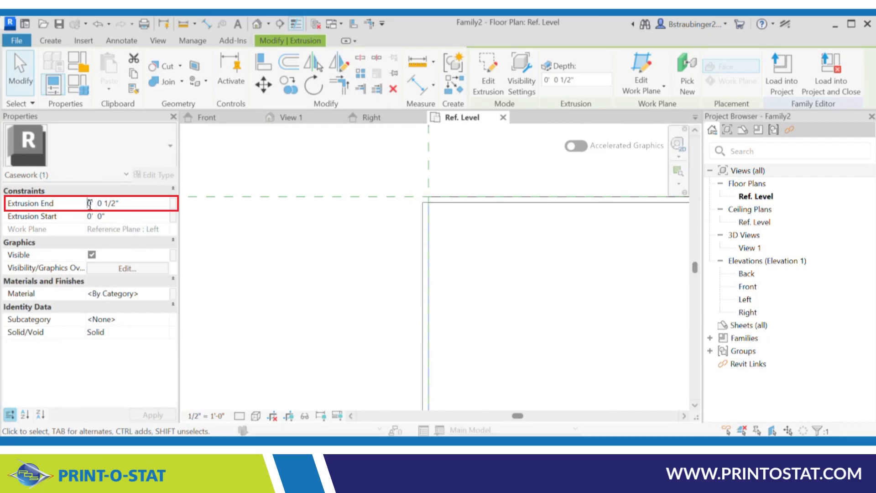
{"action": "type", "text": "-"}
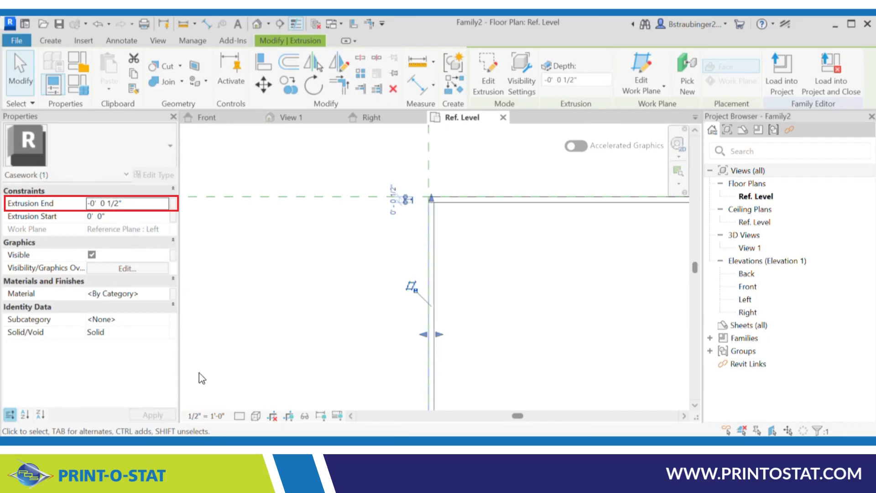
{"action": "left_click", "coordinate": [307, 257]}
{"action": "scroll", "coordinate": [483, 246], "scroll_direction": "down", "scroll_amount": 3}
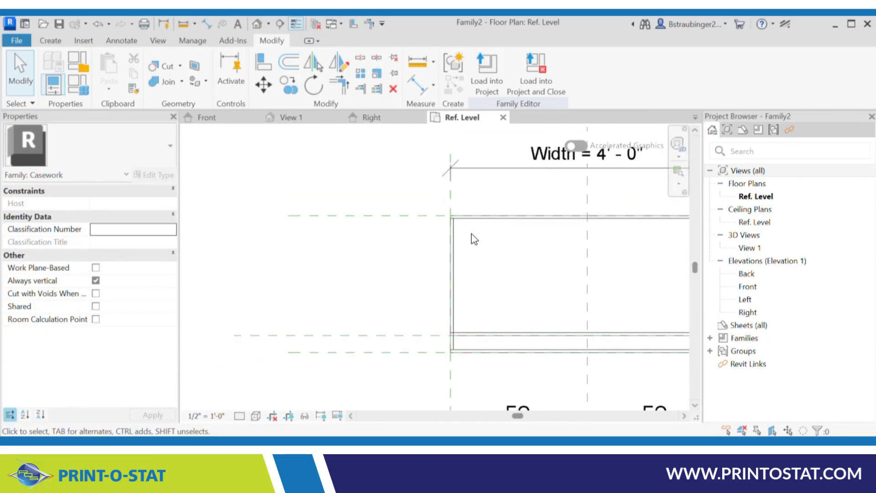
{"action": "middle_click_drag", "start_coordinate": [487, 257], "coordinate": [466, 243]}
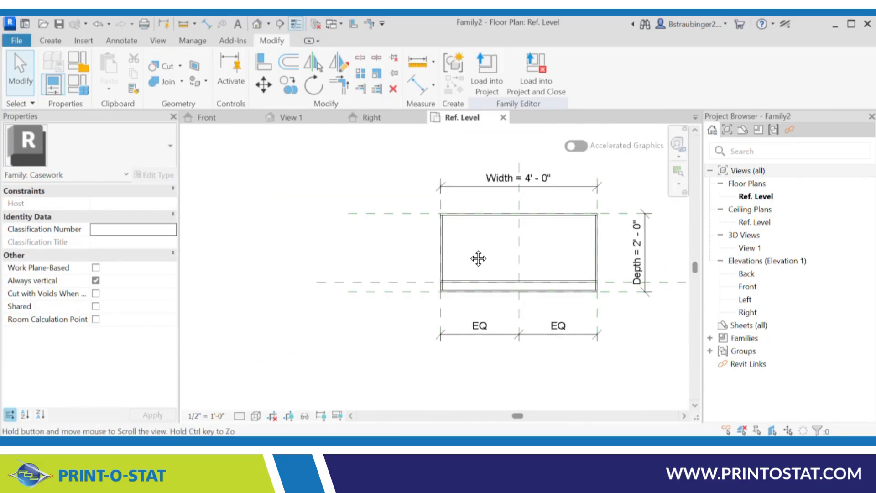
{"action": "left_click", "coordinate": [305, 120]}
{"action": "scroll", "coordinate": [483, 256], "scroll_direction": "down", "scroll_amount": 5}
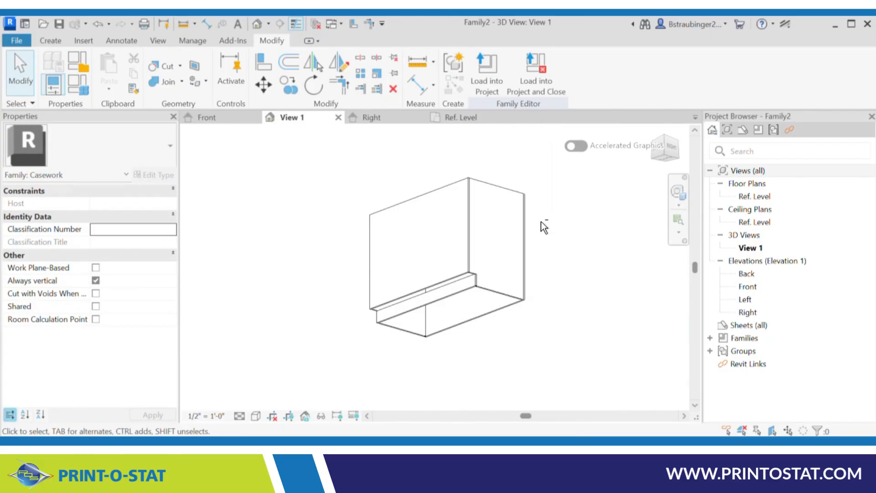
Inspect the casework's front and top corner joints between the panels in the 3D view
{"action": "middle_click_drag", "start_coordinate": [550, 245], "coordinate": [570, 283], "text": "shift"}
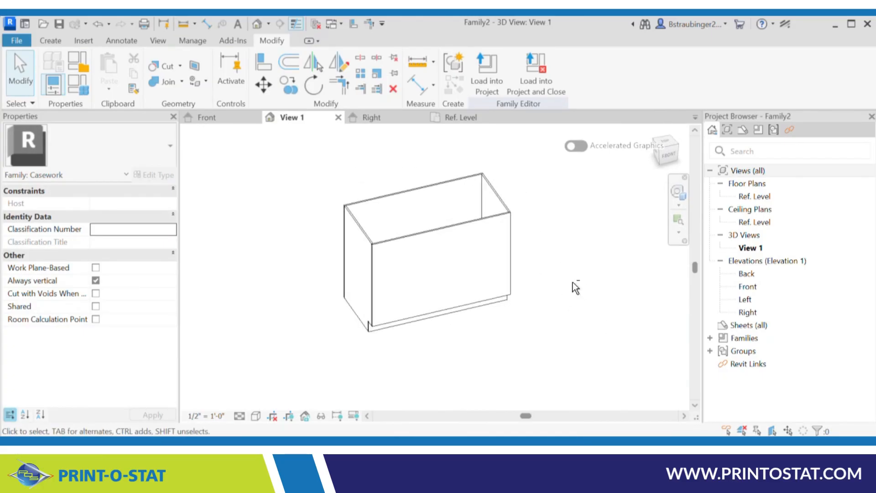
{"action": "scroll", "coordinate": [376, 247], "scroll_direction": "up", "scroll_amount": 6}
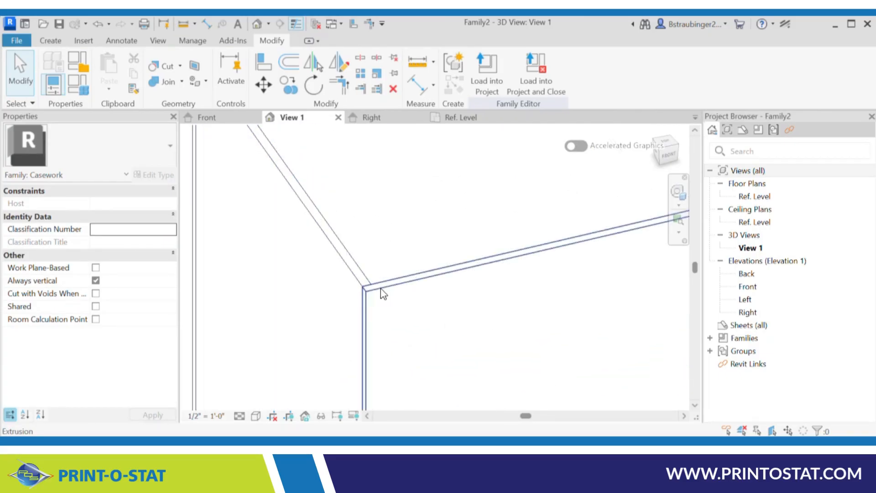
{"action": "scroll", "coordinate": [333, 301], "scroll_direction": "down", "scroll_amount": 6}
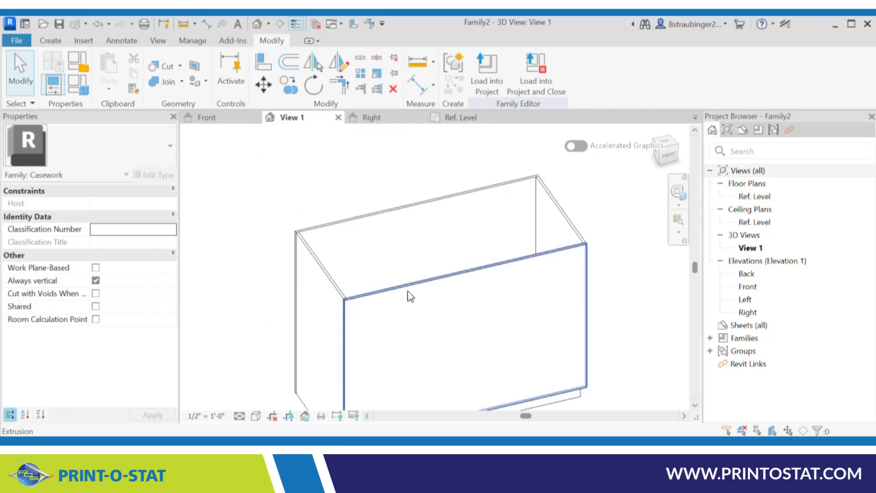
{"action": "left_click", "coordinate": [468, 295]}
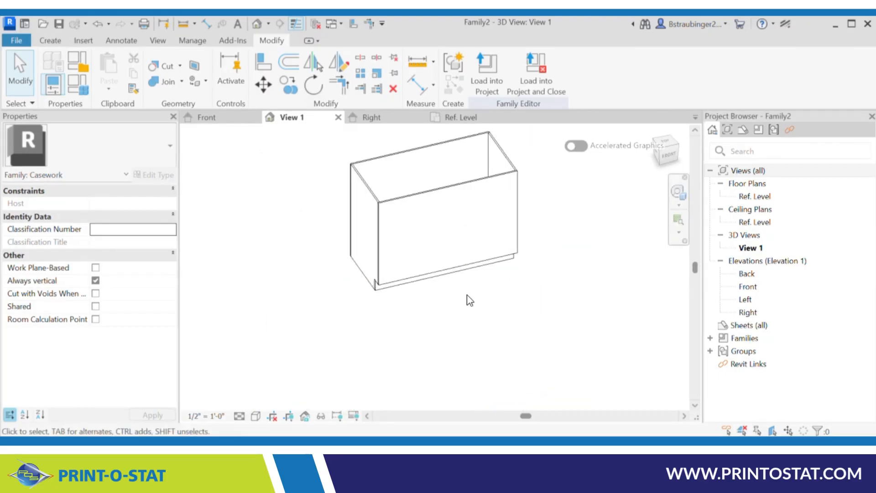
{"action": "middle_click_drag", "start_coordinate": [543, 229], "coordinate": [528, 264]}
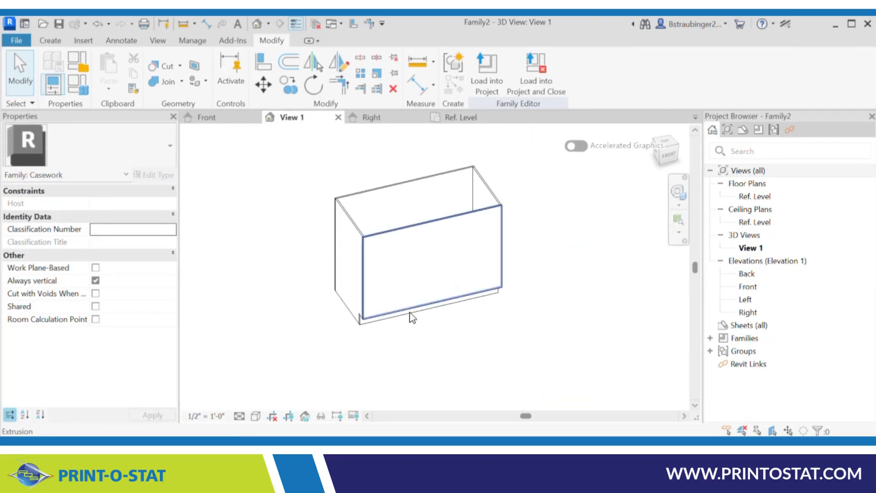
In the Ref. Level plan, start an extrusion and sketch a 3' 11" by 1' 11" rectangle along the inner faces of the panels
{"action": "left_click", "coordinate": [467, 119]}
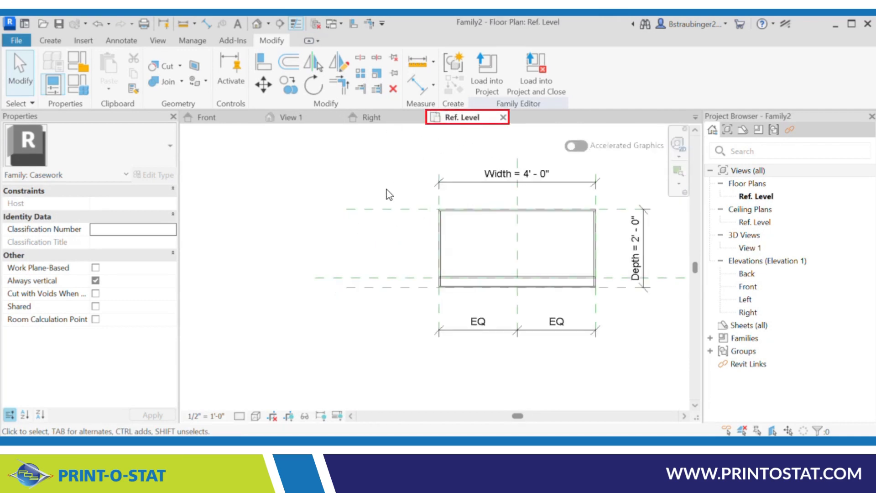
{"action": "left_click", "coordinate": [50, 40]}
{"action": "left_click", "coordinate": [112, 69]}
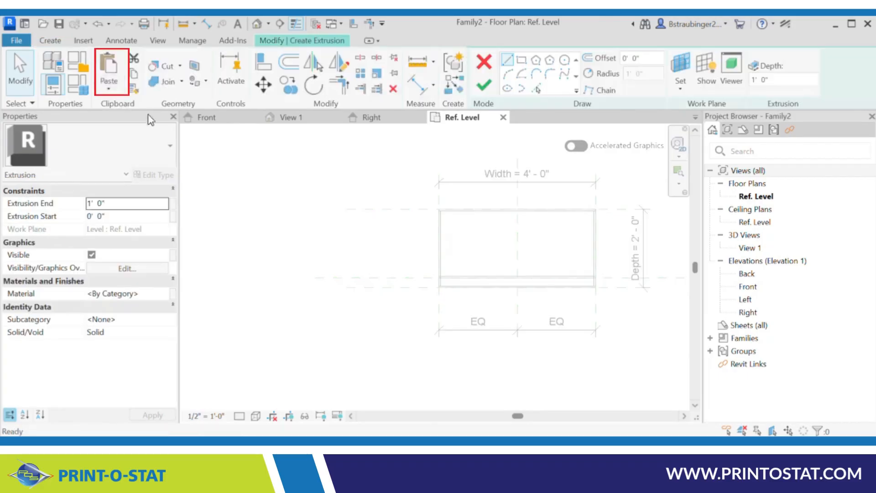
{"action": "left_click", "coordinate": [520, 59]}
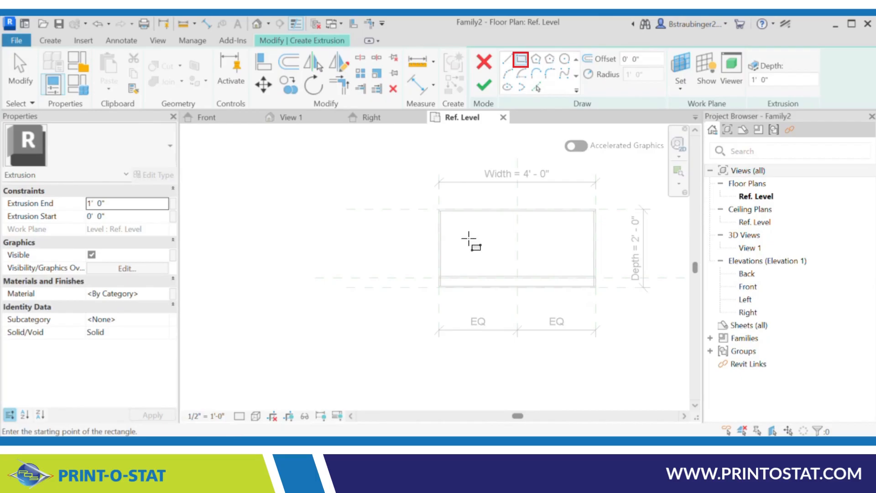
{"action": "scroll", "coordinate": [469, 238], "scroll_direction": "up", "scroll_amount": 2}
{"action": "middle_click_drag", "start_coordinate": [499, 246], "coordinate": [390, 235]}
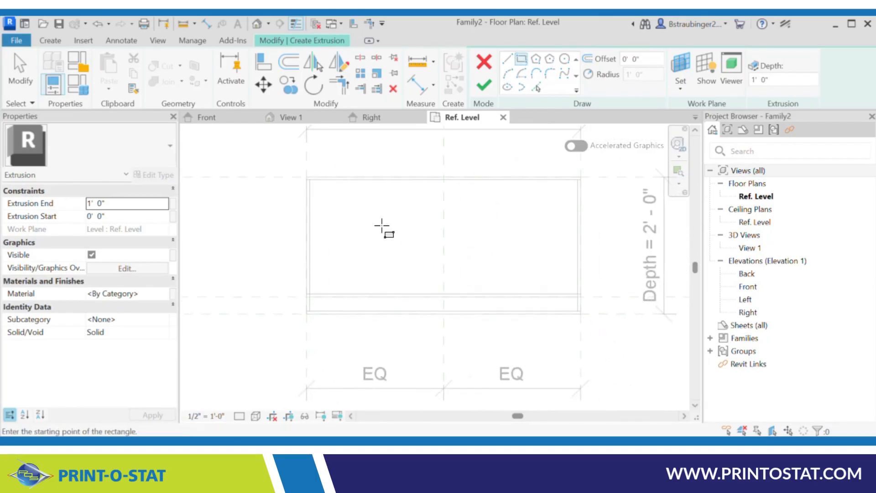
{"action": "left_click", "coordinate": [309, 179]}
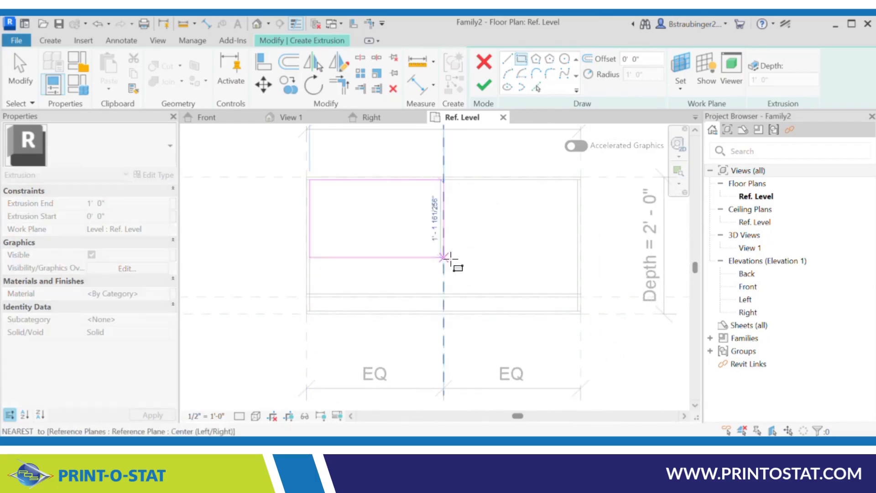
{"action": "left_click", "coordinate": [576, 309]}
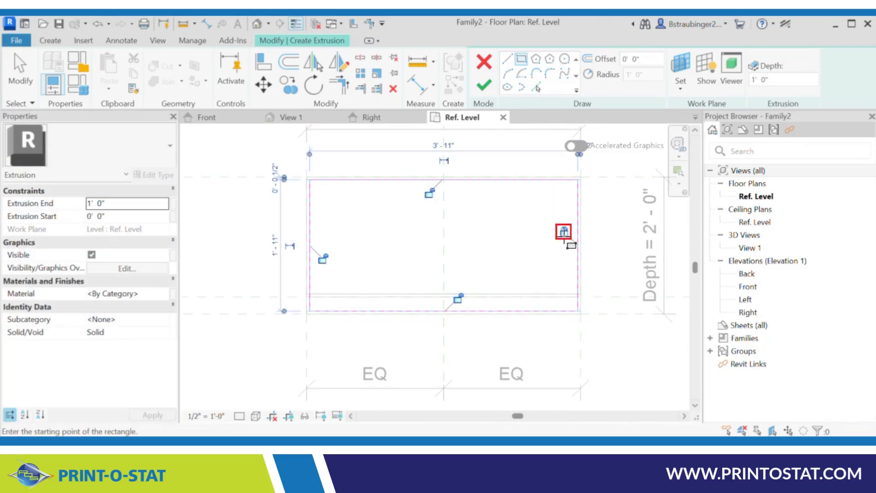
Lock all four sides of the rectangle to the adjoining panel faces and finish the bottom panel extrusion
{"action": "left_click", "coordinate": [564, 231]}
{"action": "left_click", "coordinate": [457, 297]}
{"action": "left_click", "coordinate": [322, 258]}
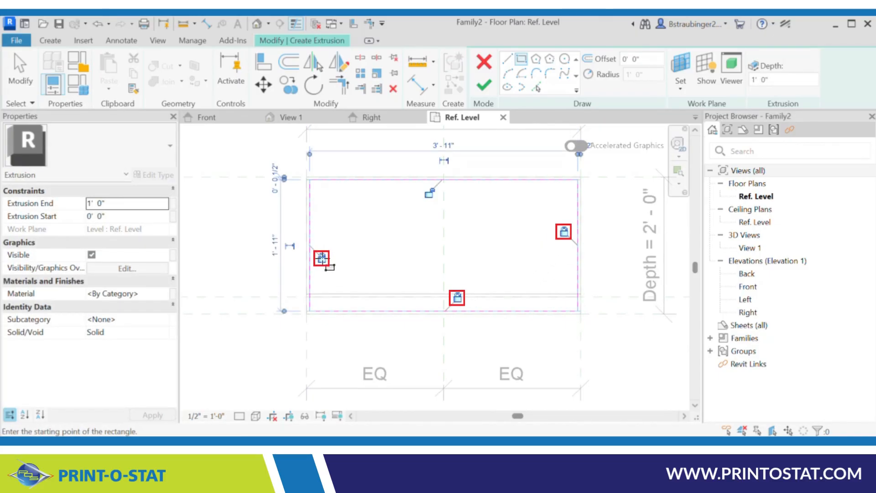
{"action": "left_click", "coordinate": [429, 193]}
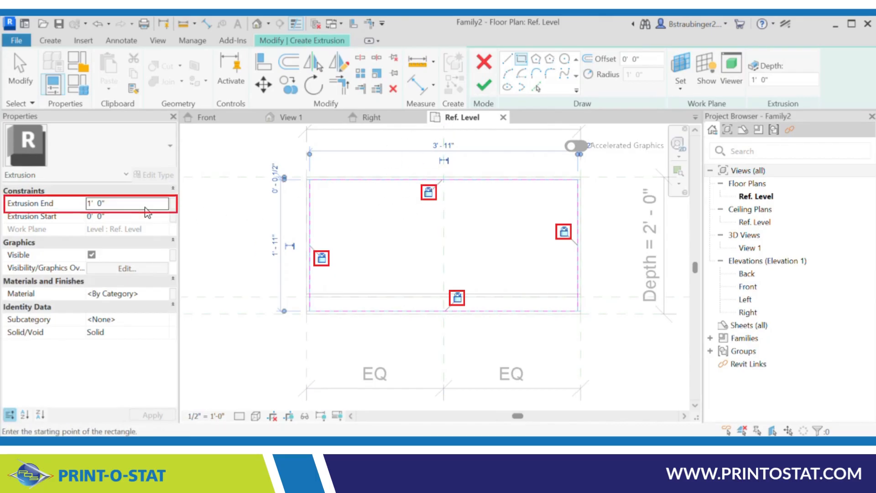
{"action": "left_click", "coordinate": [484, 85]}
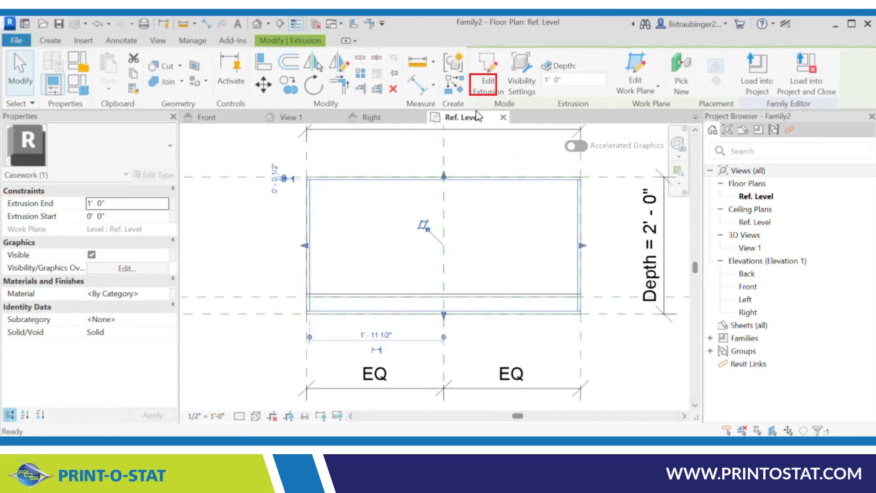
In the Front elevation, raise the underside of the bottom panel to the TOE KICK HT reference plane and lock it there
{"action": "left_click", "coordinate": [223, 117]}
{"action": "scroll", "coordinate": [543, 360], "scroll_direction": "up", "scroll_amount": 2}
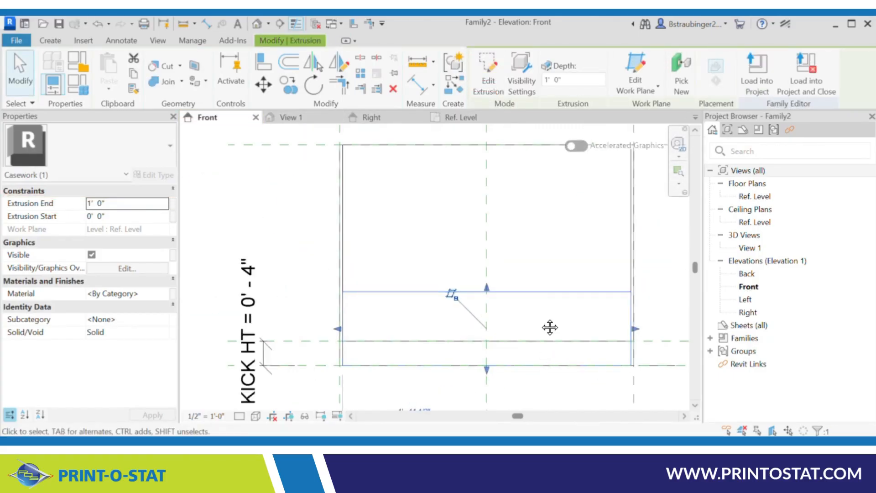
{"action": "middle_click_drag", "start_coordinate": [549, 326], "coordinate": [504, 269]}
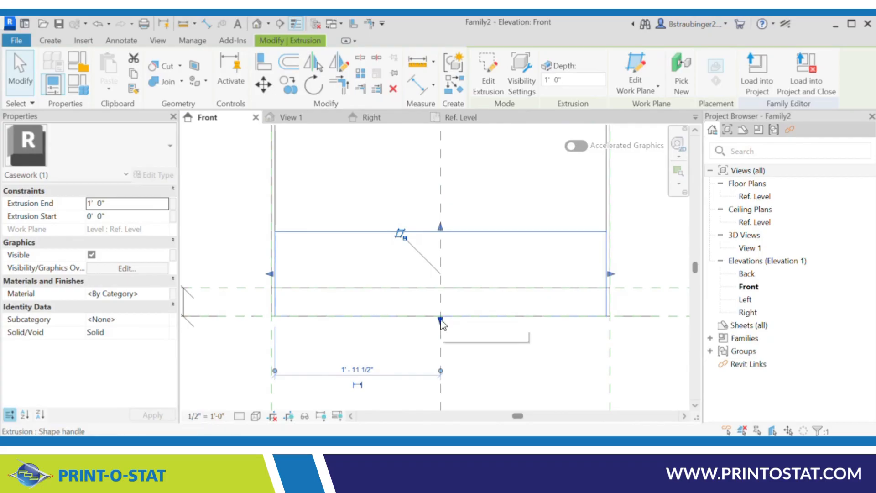
{"action": "left_click_drag", "start_coordinate": [440, 321], "coordinate": [449, 292]}
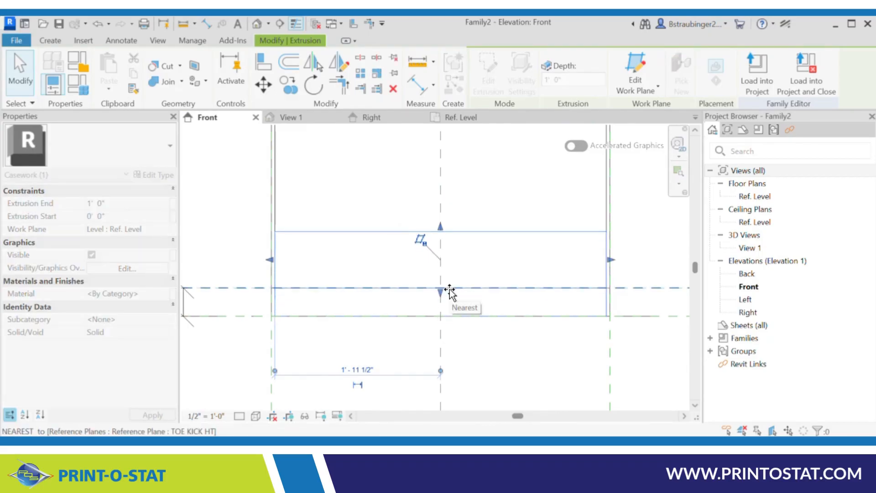
{"action": "left_click_drag", "start_coordinate": [450, 292], "coordinate": [449, 292]}
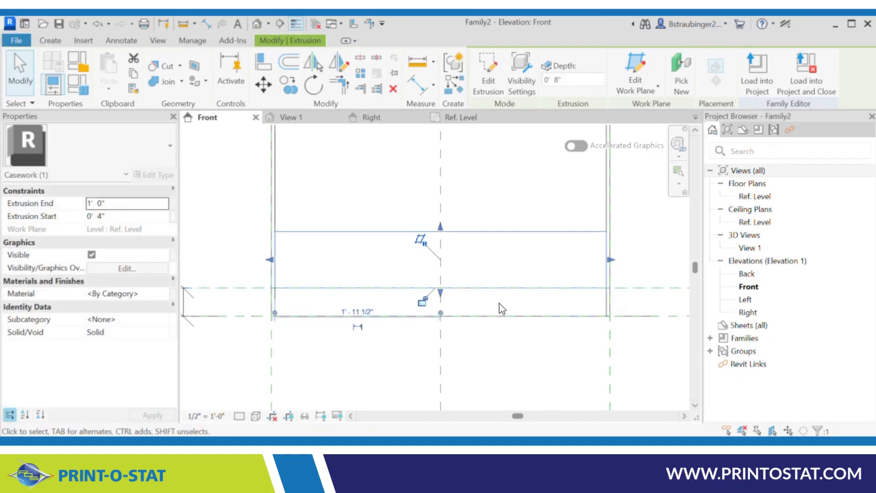
{"action": "left_click", "coordinate": [423, 303]}
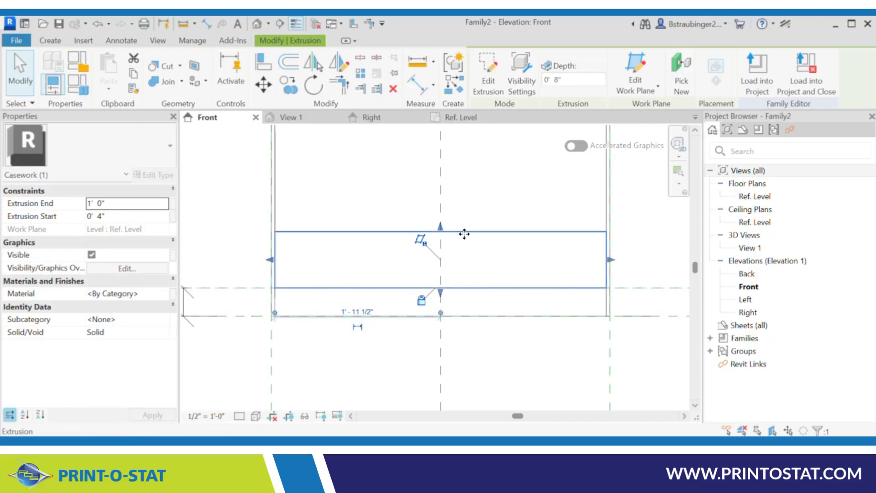
Set the bottom panel's Extrusion End to 0' 4 1/2" and deselect it
{"action": "left_click_drag", "start_coordinate": [441, 230], "coordinate": [442, 274]}
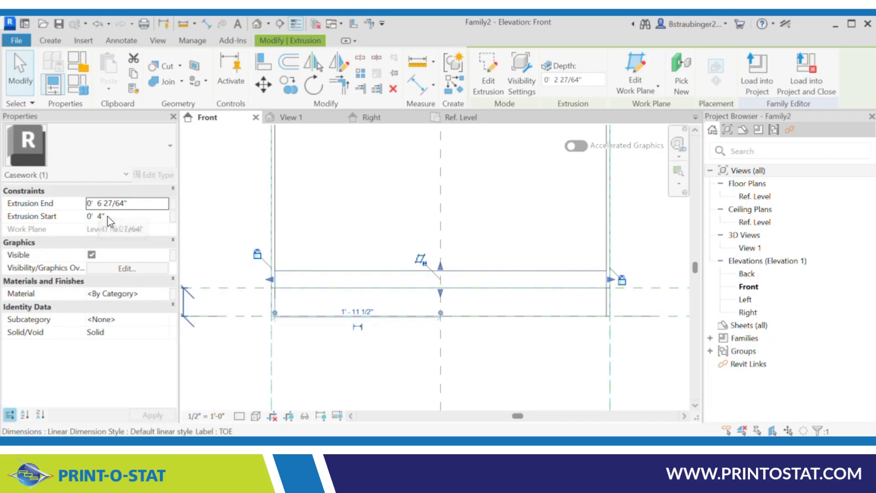
{"action": "left_click", "coordinate": [141, 204]}
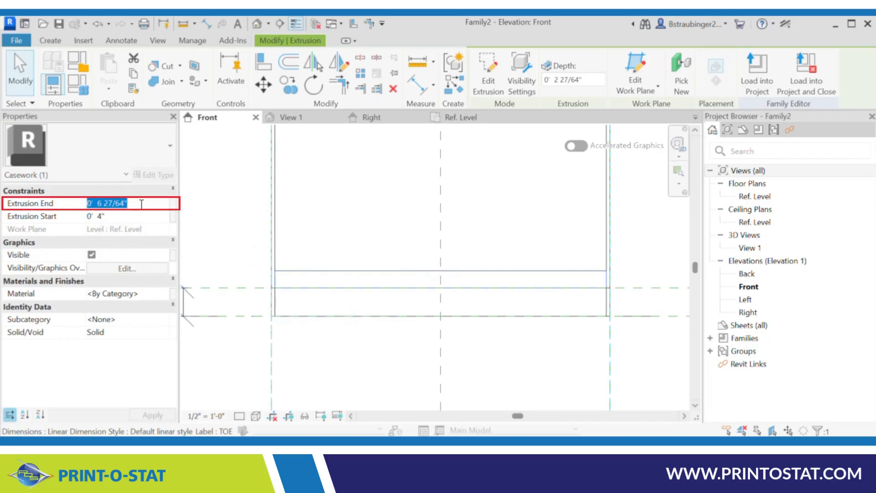
{"action": "type", "text": "0 4.5"}
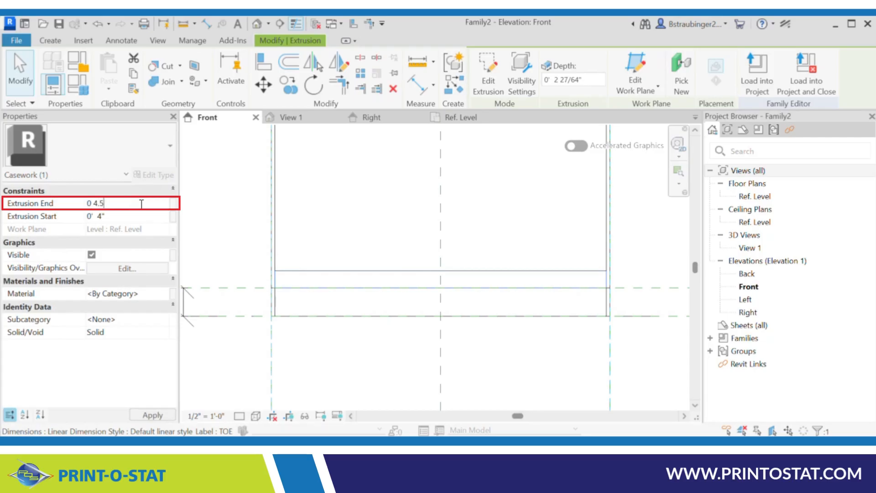
{"action": "key", "text": "Return"}
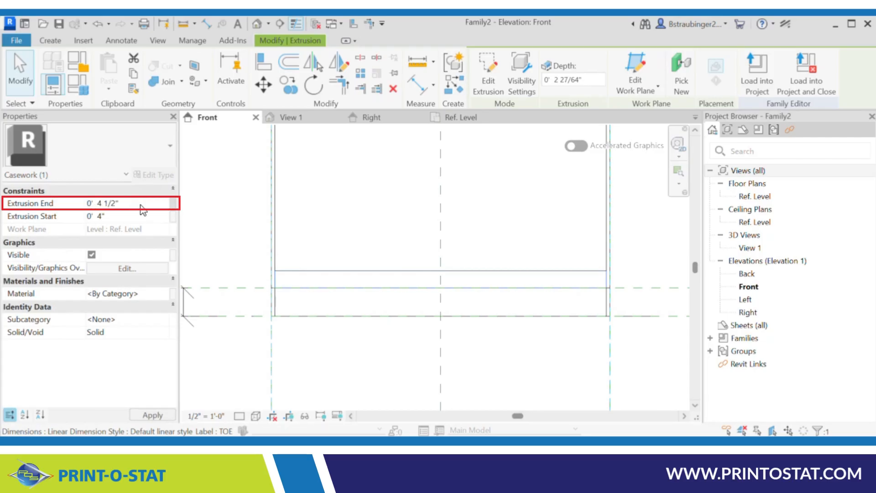
{"action": "left_click", "coordinate": [152, 415]}
{"action": "key", "text": "Escape"}
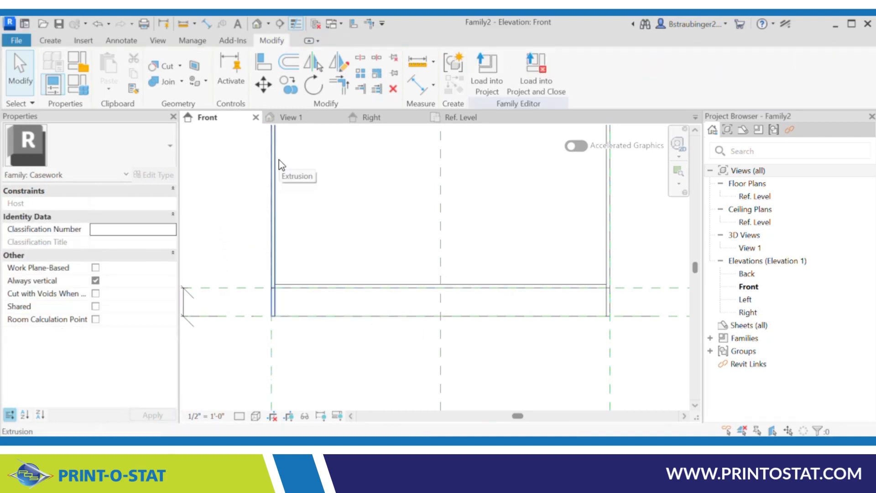
Switch the 3D view to the Shaded visual style and examine the casework from below and from the front
{"action": "left_click", "coordinate": [322, 121]}
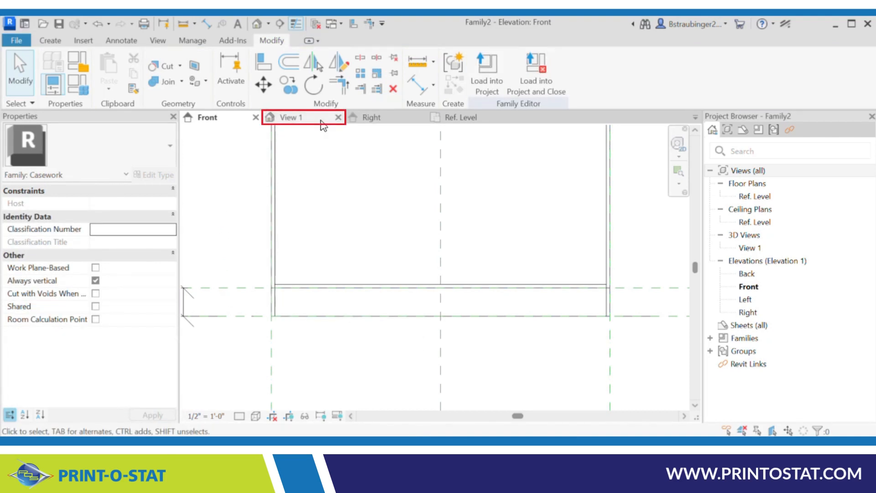
{"action": "left_click", "coordinate": [255, 415]}
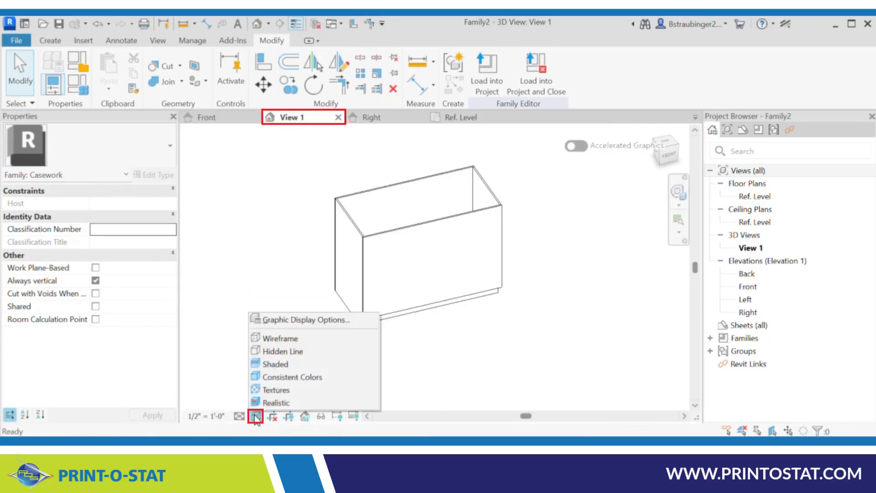
{"action": "left_click", "coordinate": [274, 363]}
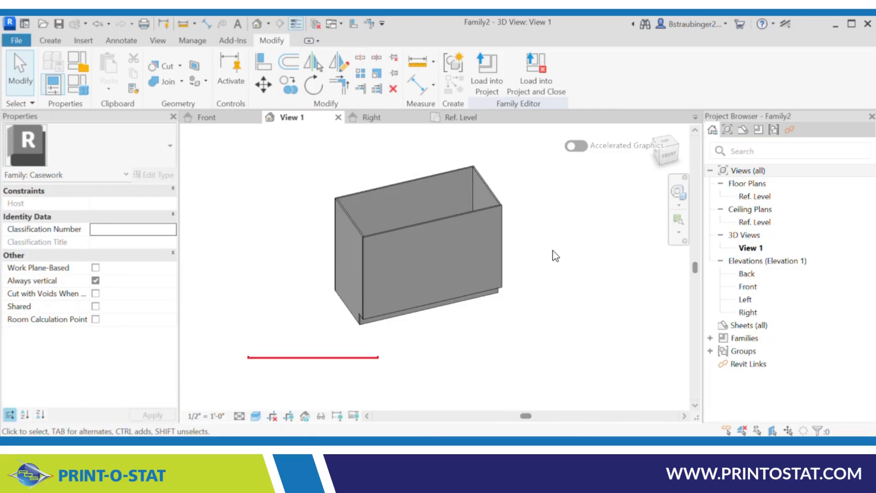
{"action": "middle_click_drag", "start_coordinate": [552, 250], "coordinate": [536, 164], "text": "shift"}
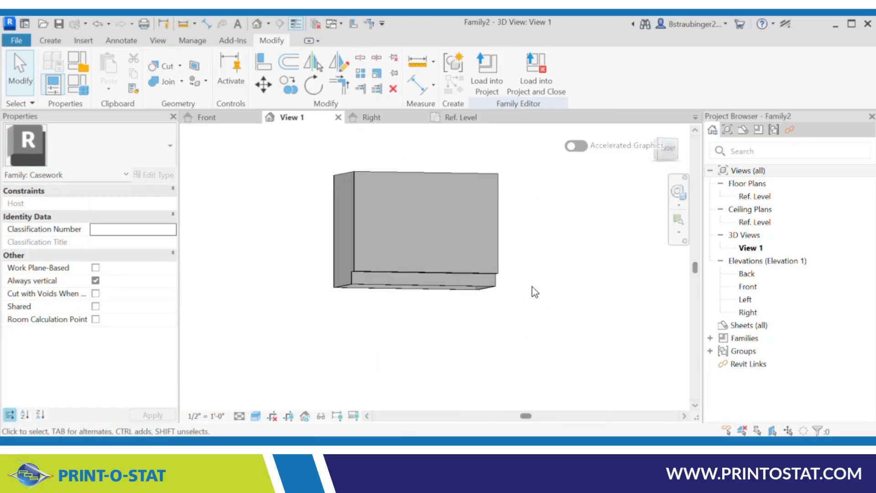
{"action": "mouse_move", "coordinate": [531, 290]}
{"action": "middle_mouse_down", "text": "shift"}
{"action": "mouse_move", "coordinate": [517, 217]}
{"action": "mouse_move", "coordinate": [536, 289]}
{"action": "mouse_move", "coordinate": [595, 229]}
{"action": "mouse_move", "coordinate": [511, 325]}
{"action": "mouse_move", "coordinate": [524, 251]}
{"action": "mouse_move", "coordinate": [532, 283]}
{"action": "mouse_move", "coordinate": [520, 301]}
{"action": "middle_mouse_up", "text": "shift"}
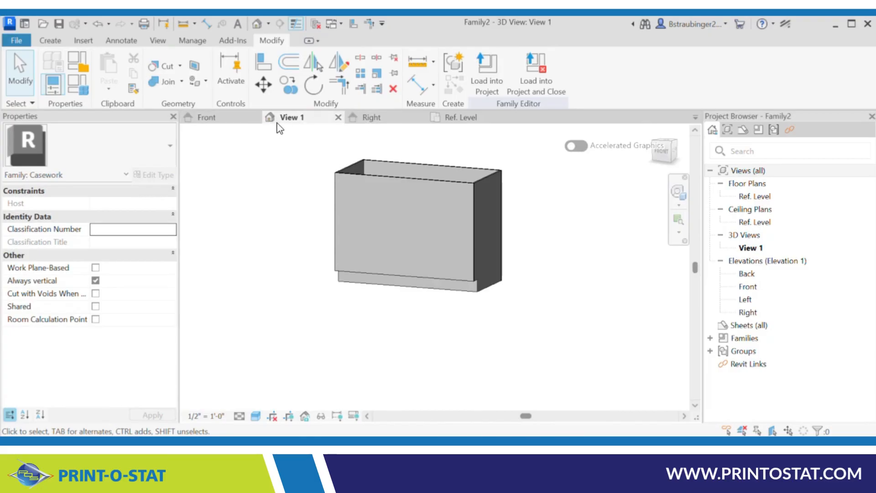
In the Ref. Level plan, draw a front-to-back reference plane about 1 1/4" inside the Right plane, crossing the front panel
{"action": "left_click", "coordinate": [462, 118]}
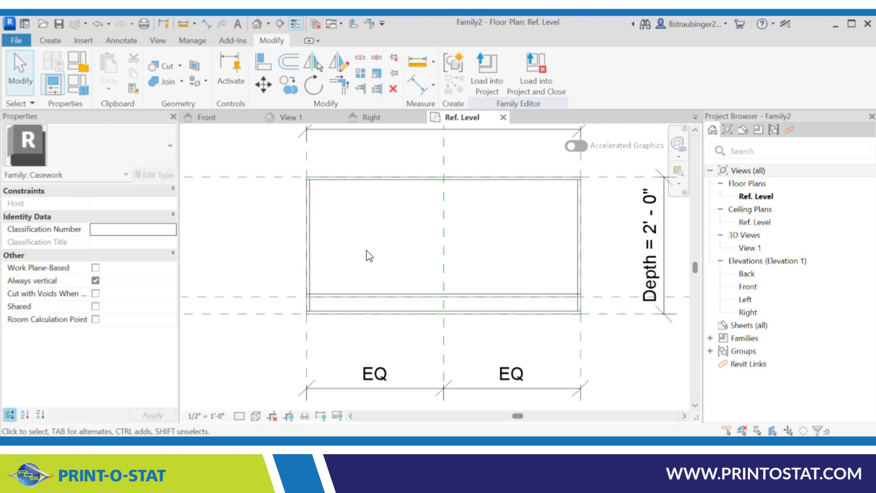
{"action": "left_click", "coordinate": [50, 40]}
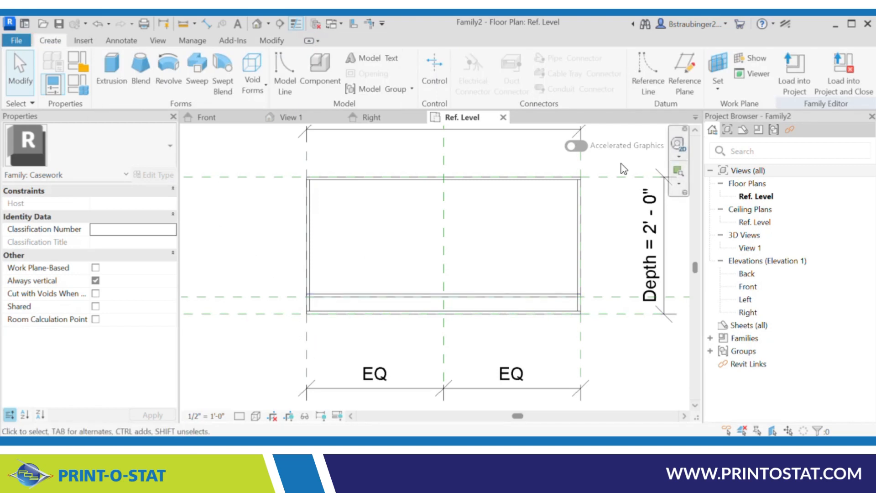
{"action": "left_click", "coordinate": [684, 73]}
{"action": "scroll", "coordinate": [582, 329], "scroll_direction": "up", "scroll_amount": 5}
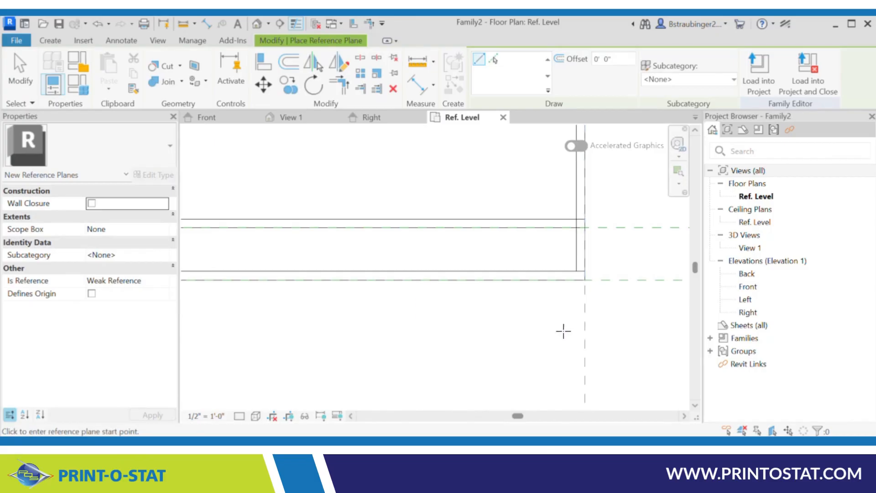
{"action": "left_click", "coordinate": [563, 330]}
{"action": "left_click", "coordinate": [562, 173]}
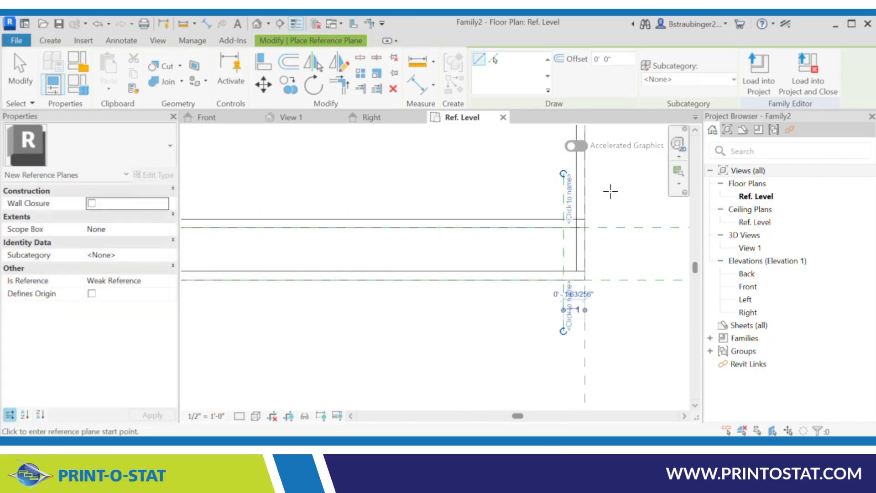
Draw two short front-to-back reference planes crossing the front panel, about 1" either side of the Center (Left/Right) plane
{"action": "scroll", "coordinate": [639, 214], "scroll_direction": "down", "scroll_amount": 3}
{"action": "scroll", "coordinate": [648, 218], "scroll_direction": "down", "scroll_amount": 3}
{"action": "scroll", "coordinate": [531, 239], "scroll_direction": "up", "scroll_amount": 3}
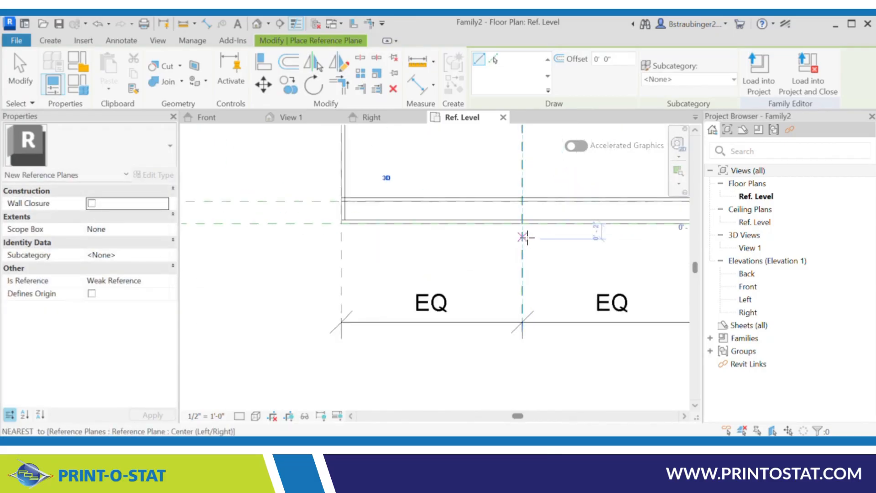
{"action": "left_click", "coordinate": [527, 237]}
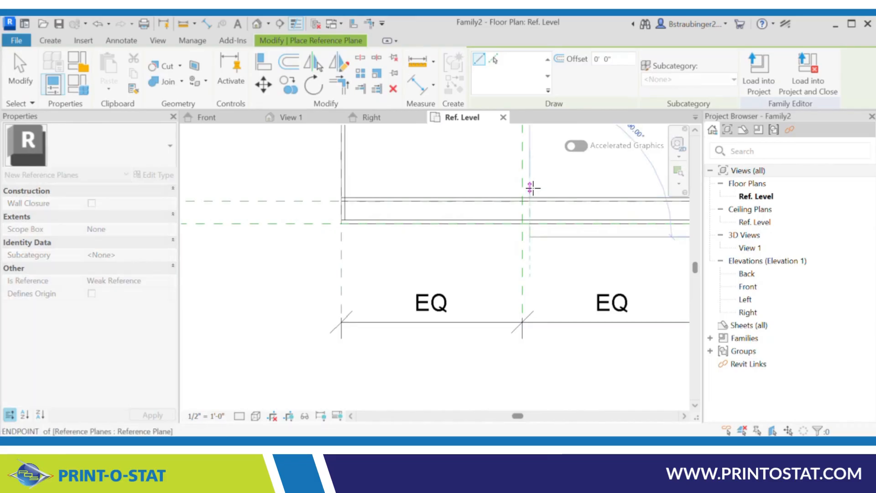
{"action": "left_click", "coordinate": [528, 187]}
{"action": "left_click", "coordinate": [513, 185]}
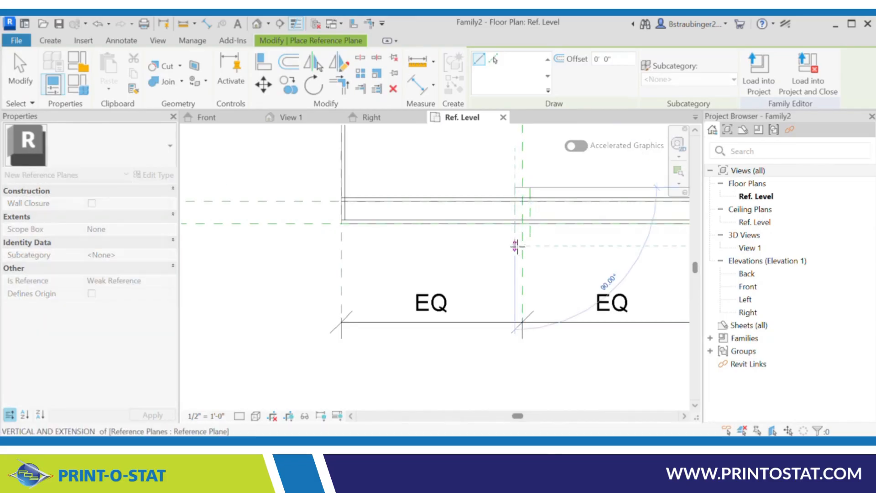
{"action": "left_click", "coordinate": [515, 237]}
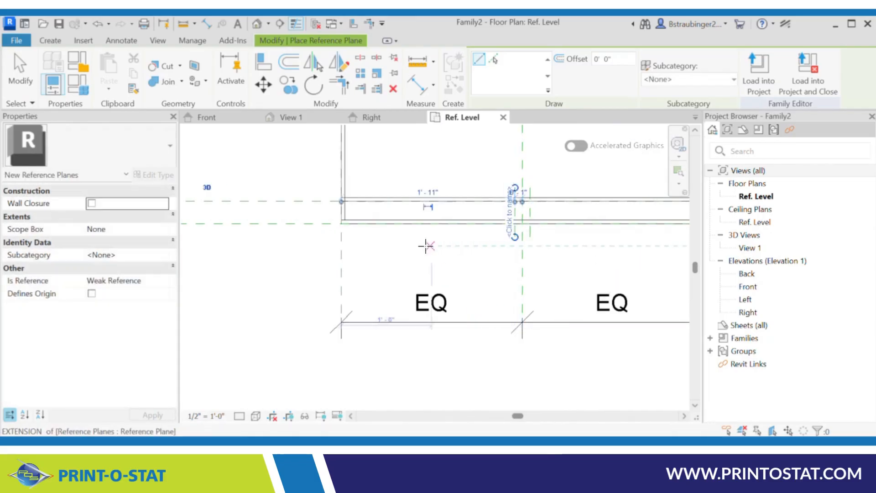
Draw a short front-to-back reference plane about 1" inside the Left plane, crossing the front panel
{"action": "left_click", "coordinate": [351, 237]}
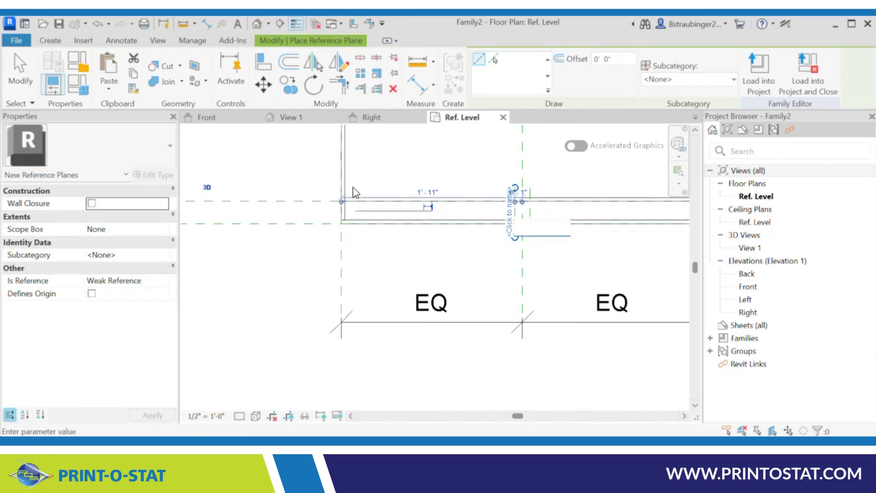
{"action": "left_click", "coordinate": [417, 244]}
{"action": "left_click", "coordinate": [349, 245]}
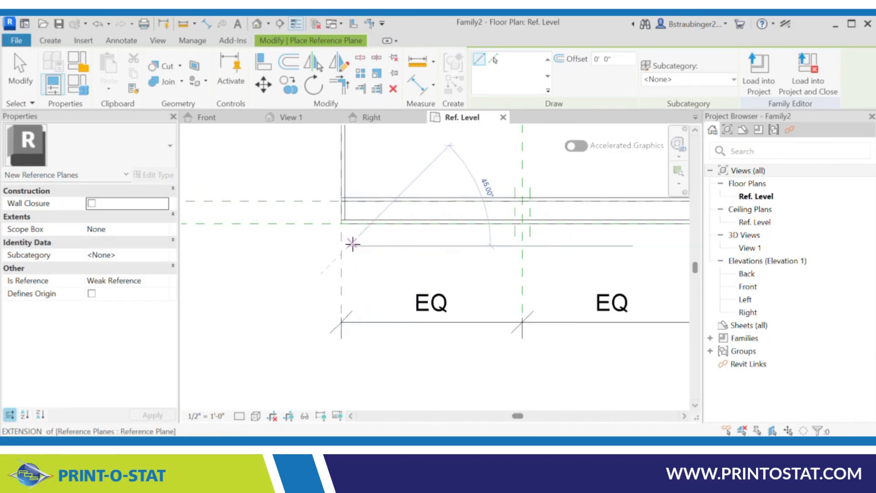
{"action": "left_click", "coordinate": [349, 178]}
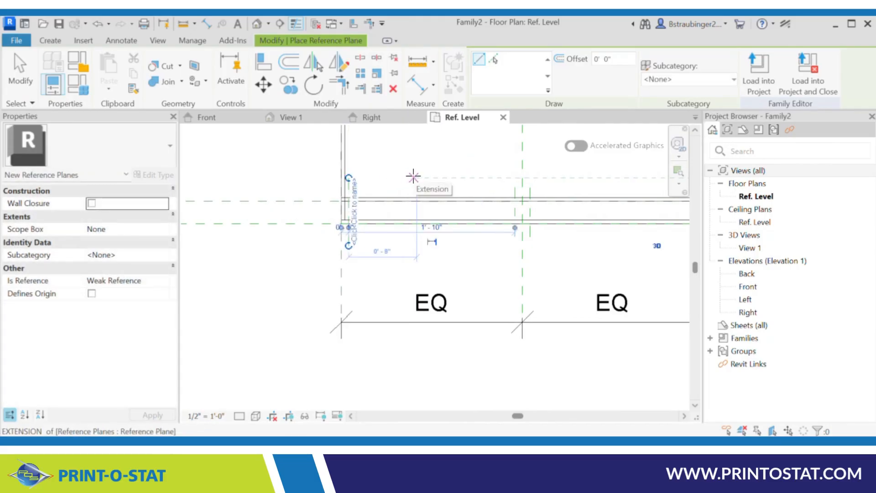
{"action": "key", "text": "Escape"}
{"action": "key", "text": "Escape"}
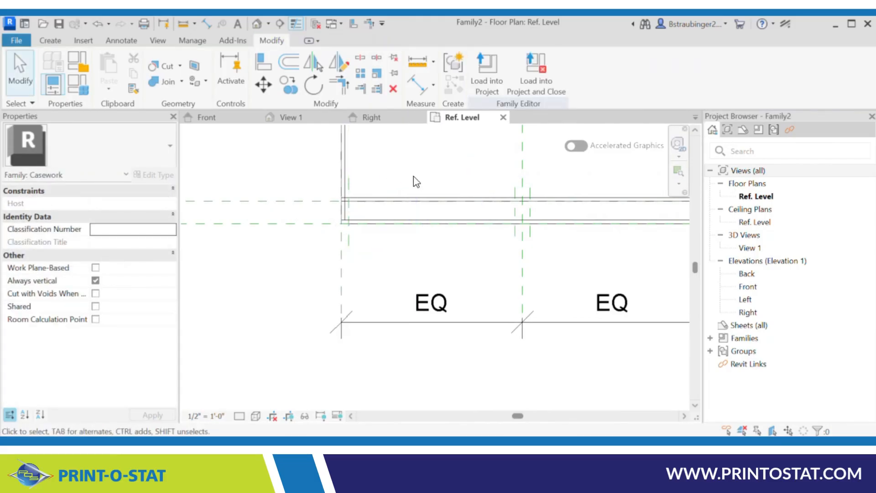
Set the new left-end reference plane's offset from the Left plane to 0' 0 1/4"
{"action": "left_click", "coordinate": [348, 248]}
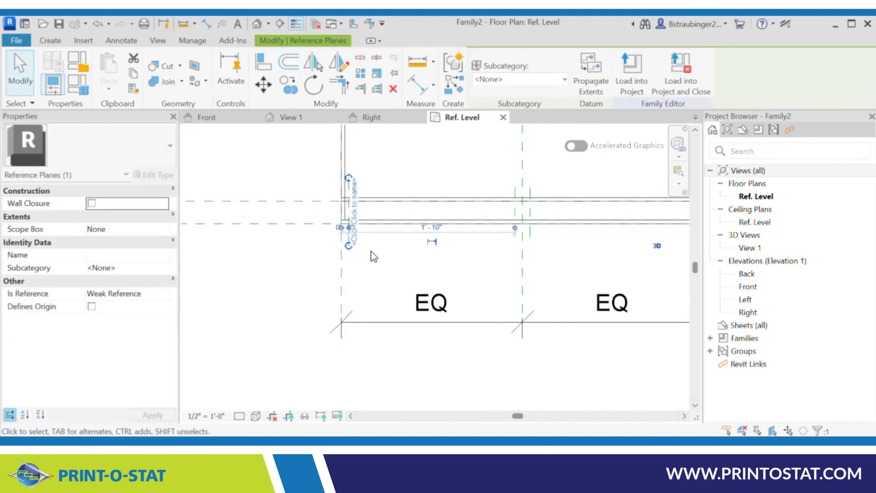
{"action": "scroll", "coordinate": [374, 253], "scroll_direction": "up", "scroll_amount": 3}
{"action": "scroll", "coordinate": [315, 213], "scroll_direction": "up", "scroll_amount": 3}
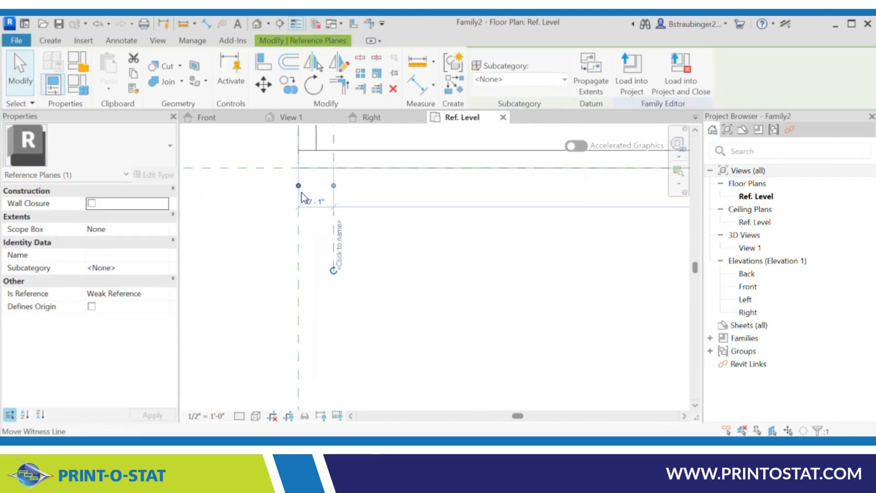
{"action": "left_click", "coordinate": [321, 207]}
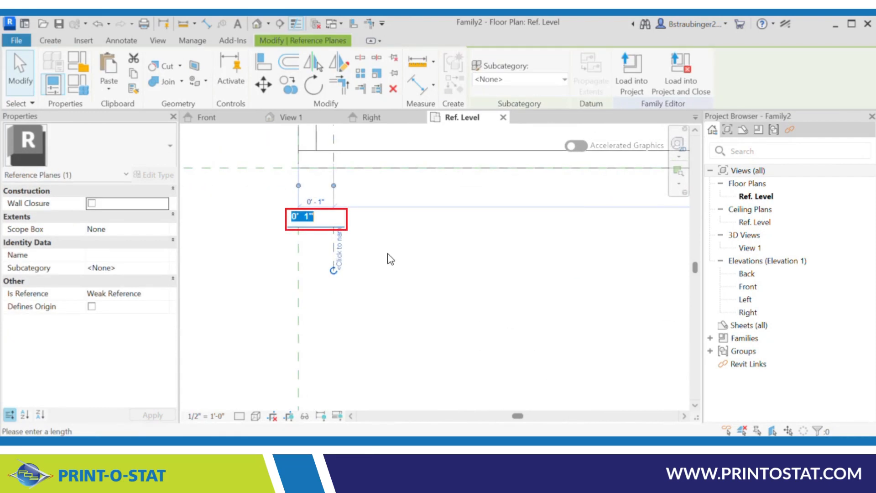
{"action": "type", "text": "0 1/4"}
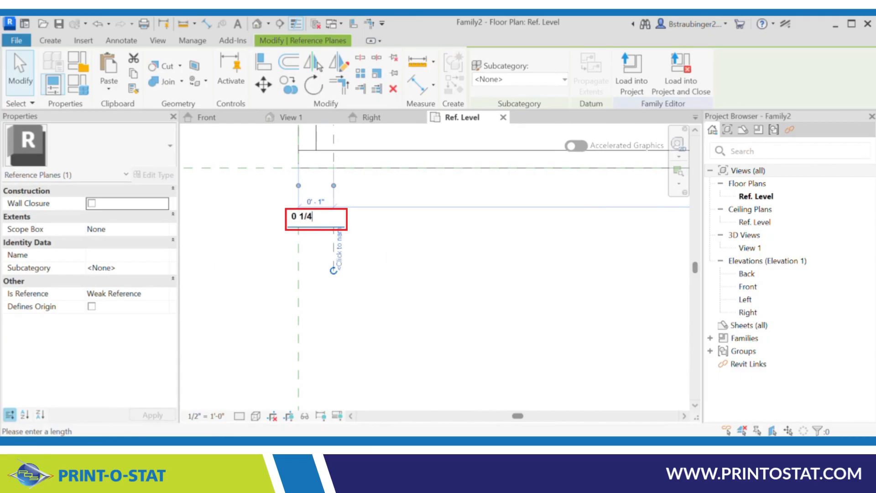
{"action": "key", "text": "Return"}
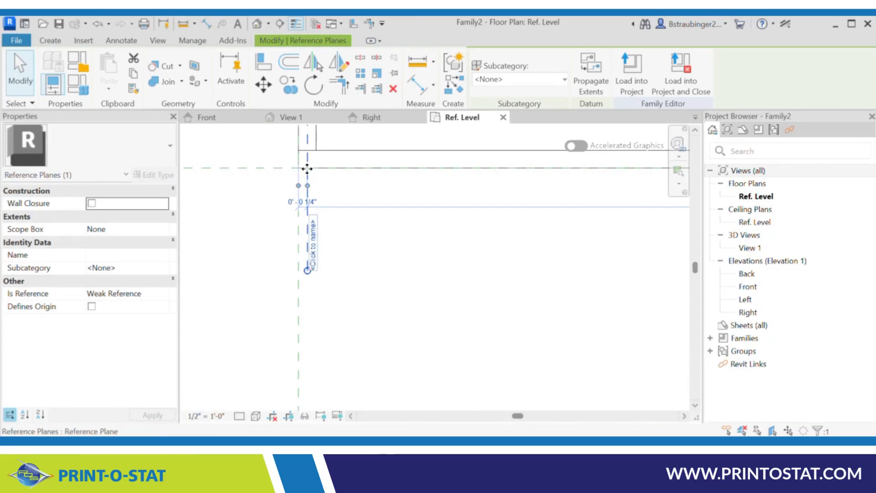
{"action": "left_click", "coordinate": [488, 268]}
Set the short reference plane just right of the center plane to 0' 0 1/4" from it
{"action": "scroll", "coordinate": [573, 244], "scroll_direction": "down", "scroll_amount": 2}
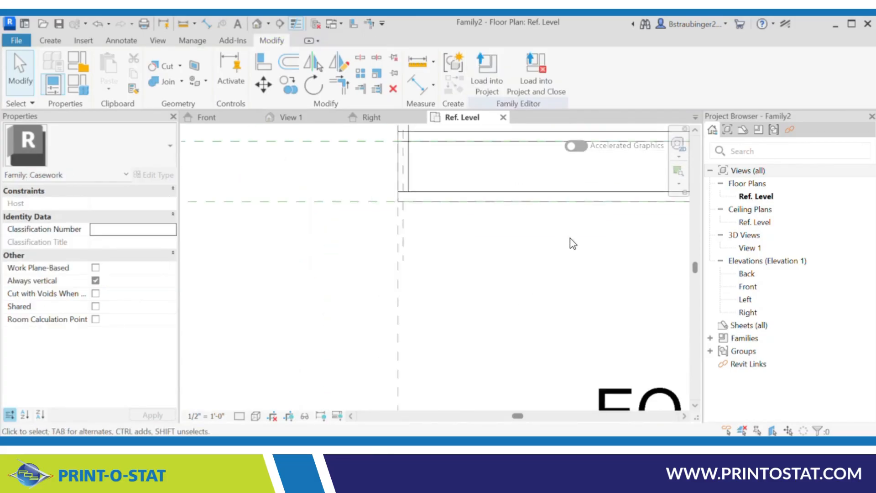
{"action": "middle_click_drag", "start_coordinate": [573, 244], "coordinate": [360, 242]}
{"action": "middle_click_drag", "start_coordinate": [616, 256], "coordinate": [551, 245]}
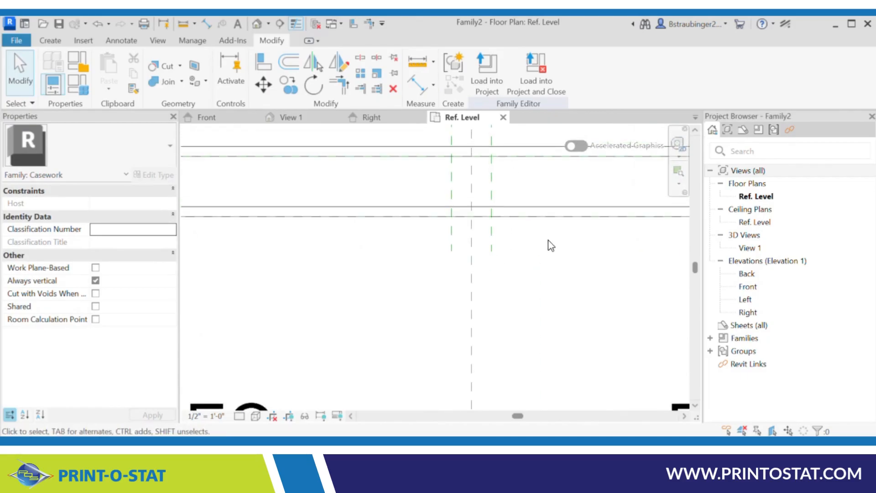
{"action": "left_click", "coordinate": [491, 228]}
{"action": "scroll", "coordinate": [487, 225], "scroll_direction": "up", "scroll_amount": 2}
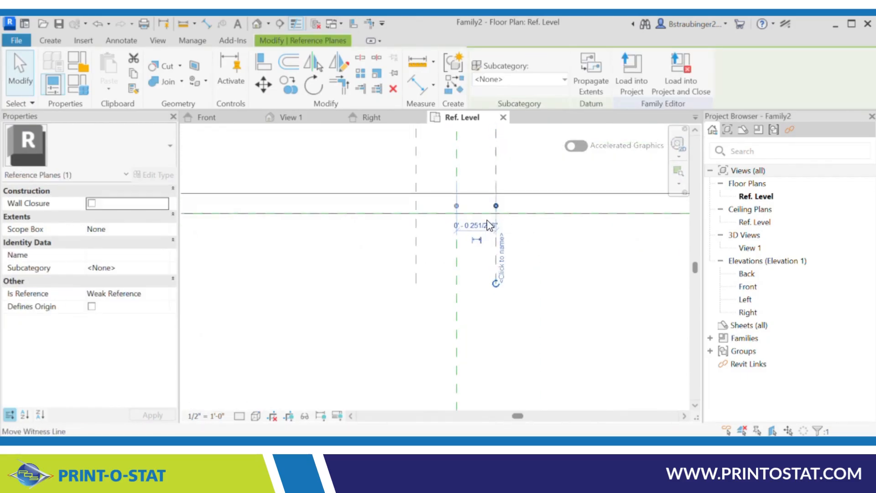
{"action": "left_click", "coordinate": [485, 223]}
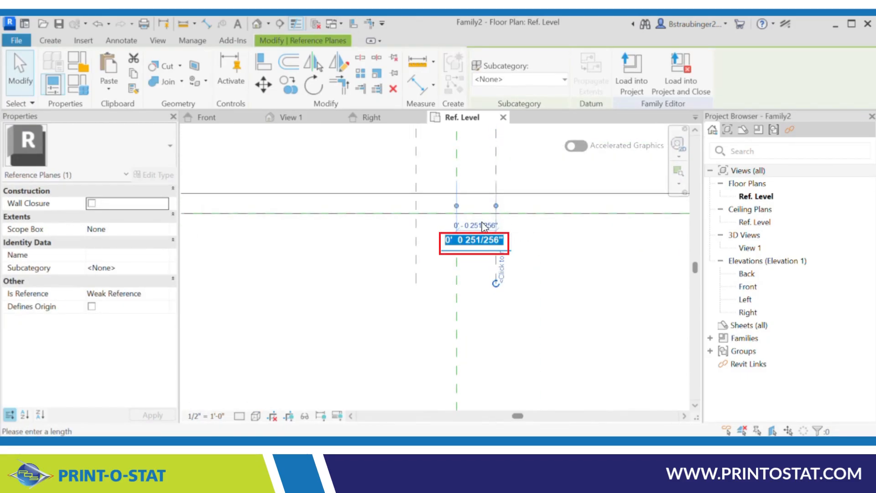
{"action": "type", "text": "0 1/4"}
{"action": "key", "text": "Return"}
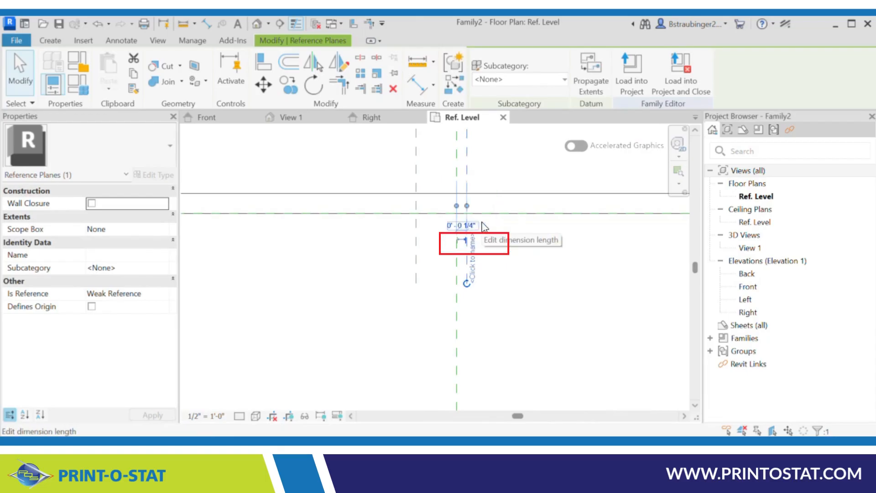
Set the short reference plane just left of the center plane to 0' 0 1/4" from it
{"action": "left_click", "coordinate": [417, 273]}
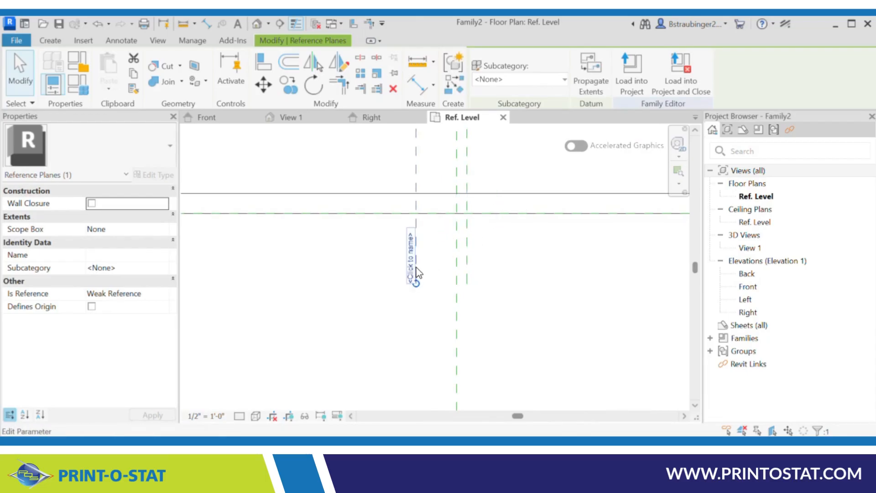
{"action": "scroll", "coordinate": [464, 324], "scroll_direction": "down", "scroll_amount": 7}
{"action": "scroll", "coordinate": [468, 239], "scroll_direction": "up", "scroll_amount": 4}
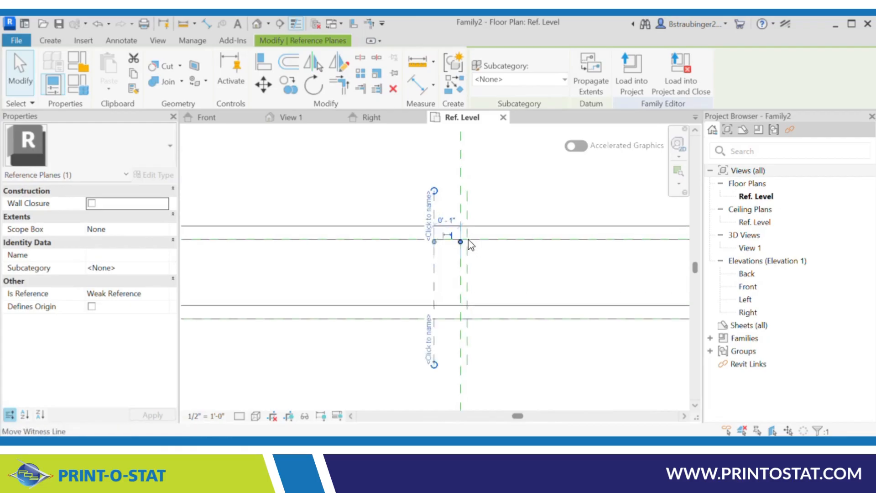
{"action": "scroll", "coordinate": [432, 228], "scroll_direction": "up", "scroll_amount": 4}
{"action": "scroll", "coordinate": [431, 222], "scroll_direction": "up", "scroll_amount": 2}
{"action": "left_click", "coordinate": [458, 217]}
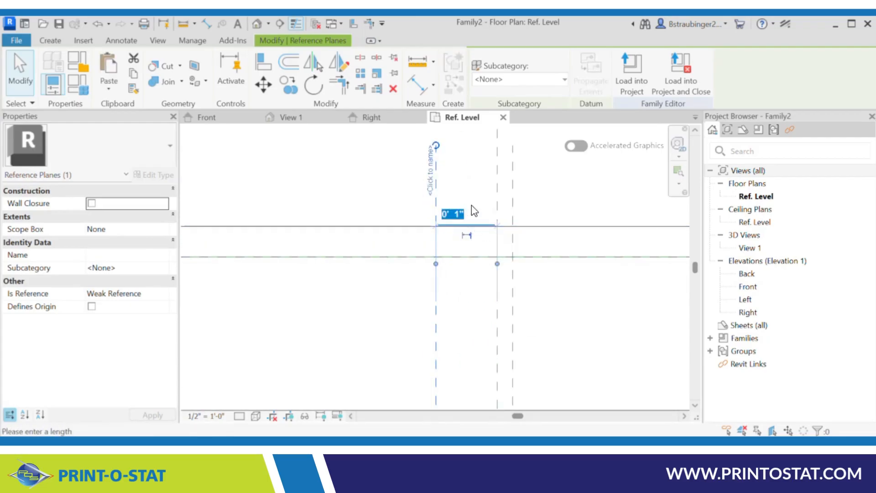
{"action": "type", "text": "0 1/4"}
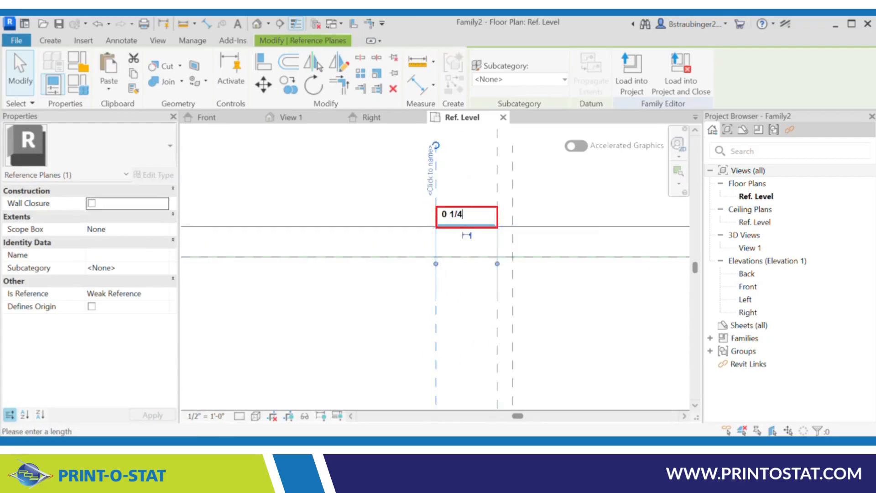
{"action": "key", "text": "Return"}
{"action": "left_click", "coordinate": [451, 207]}
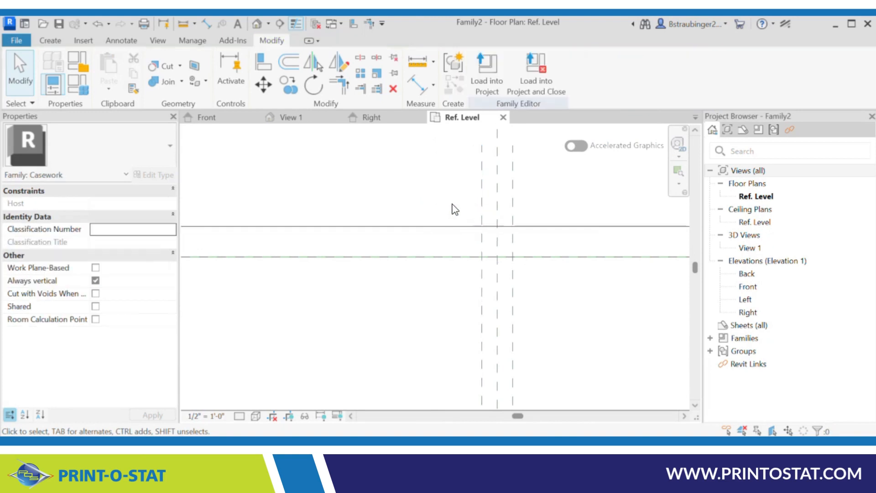
Set the short reference plane inside the Right plane to 0' 0 1/4" from it
{"action": "scroll", "coordinate": [446, 202], "scroll_direction": "down", "scroll_amount": 1}
{"action": "scroll", "coordinate": [446, 202], "scroll_direction": "down", "scroll_amount": 5}
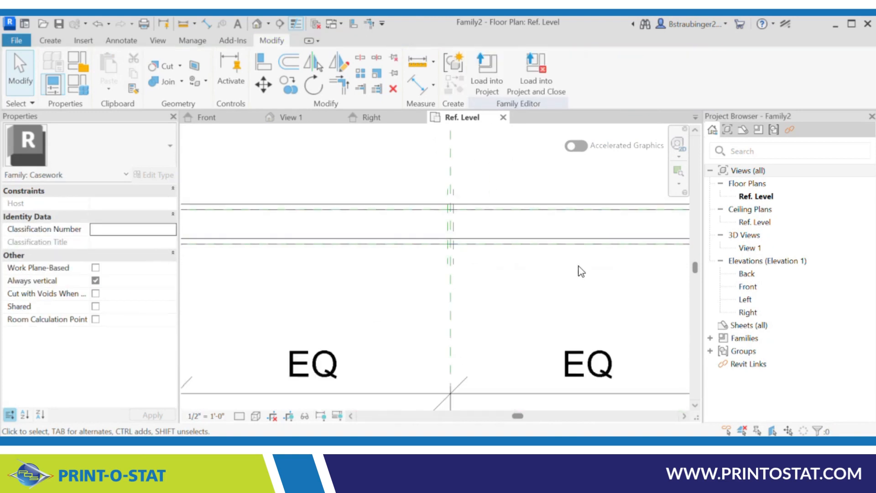
{"action": "middle_click_drag", "start_coordinate": [623, 272], "coordinate": [470, 255]}
{"action": "scroll", "coordinate": [502, 210], "scroll_direction": "up", "scroll_amount": 4}
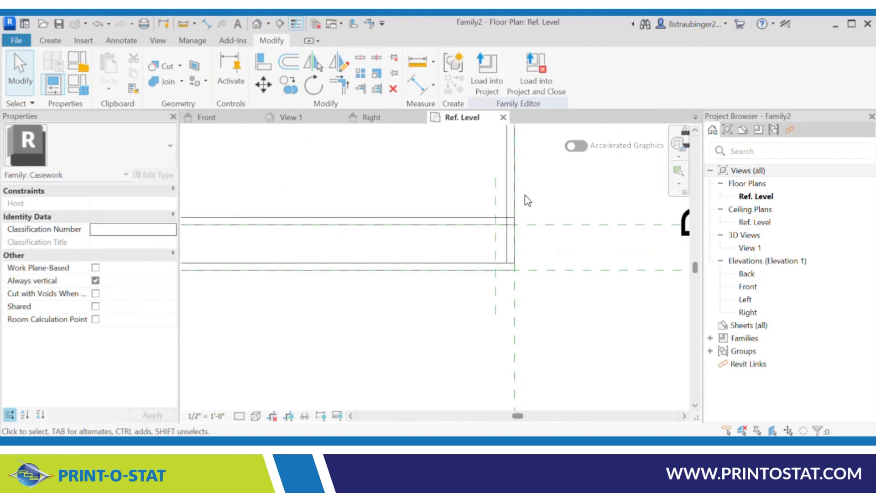
{"action": "left_click", "coordinate": [495, 207]}
{"action": "left_click", "coordinate": [504, 279]}
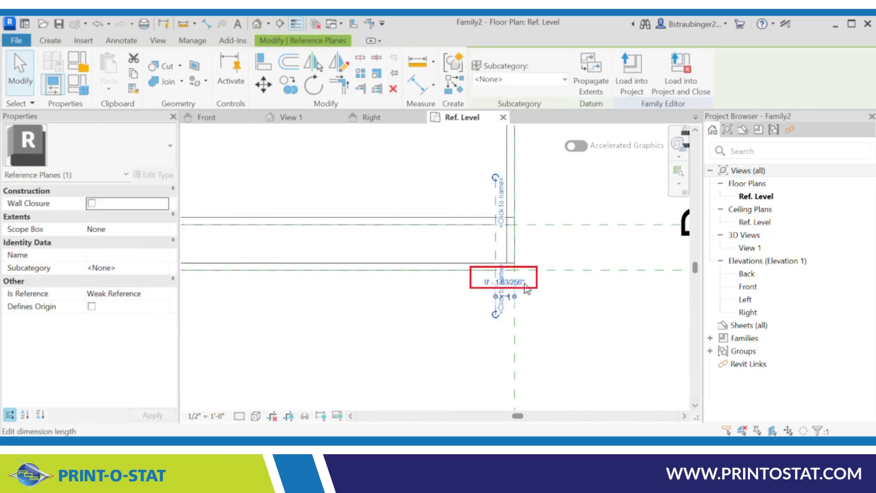
{"action": "type", "text": "0 3/4"}
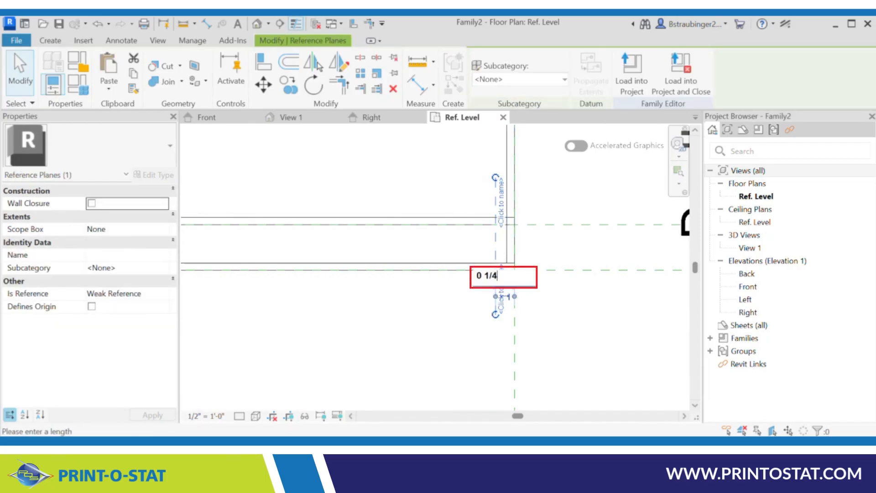
{"action": "key", "text": "Return"}
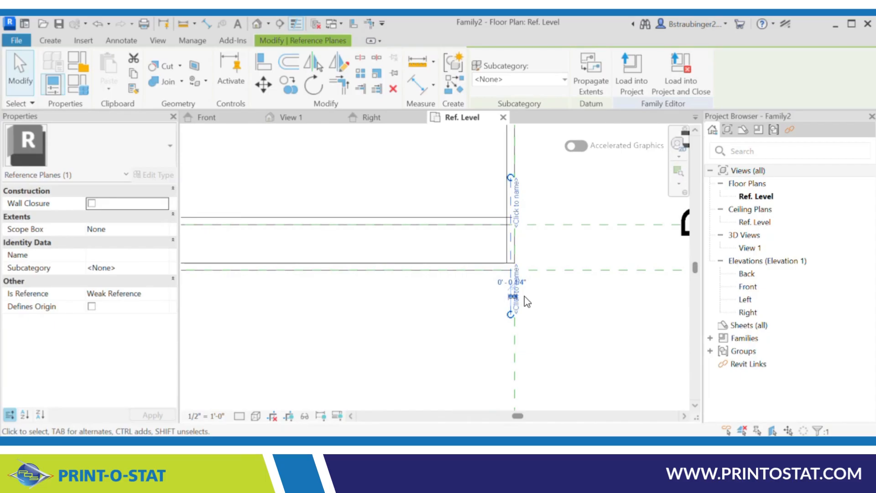
{"action": "left_click", "coordinate": [485, 311]}
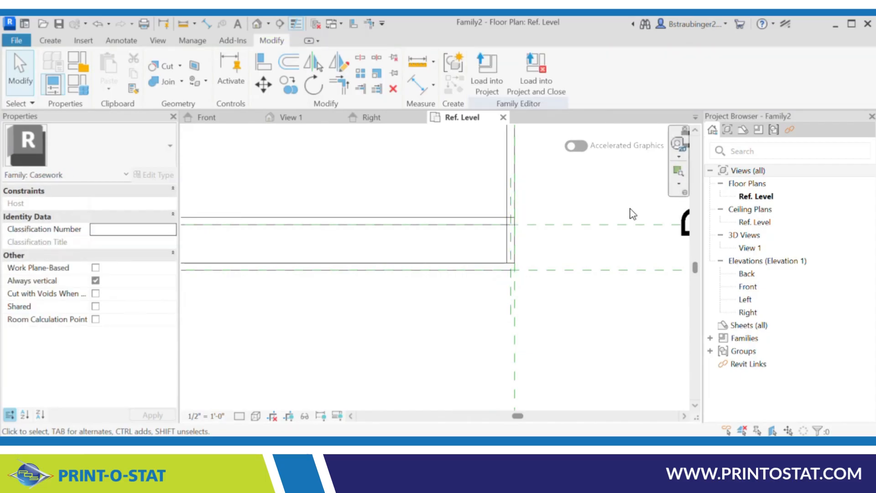
Start an extrusion and sketch a rectangle about 2 3/8" deep forward of the Front plane, between the right half's two 1/4" offset planes
{"action": "scroll", "coordinate": [632, 214], "scroll_direction": "down", "scroll_amount": 5}
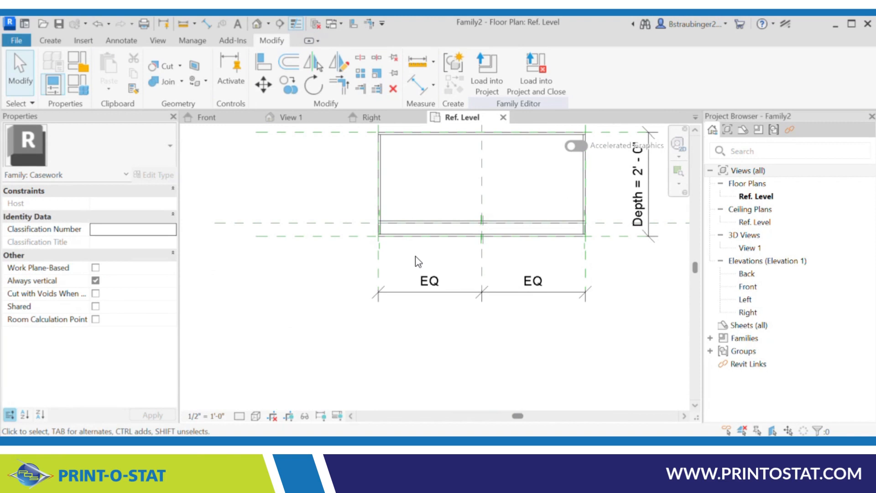
{"action": "left_click", "coordinate": [51, 41]}
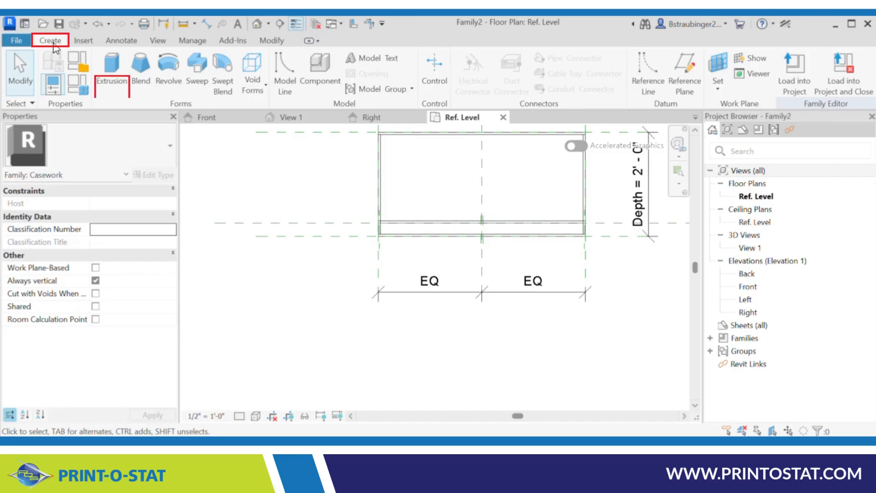
{"action": "left_click", "coordinate": [111, 69]}
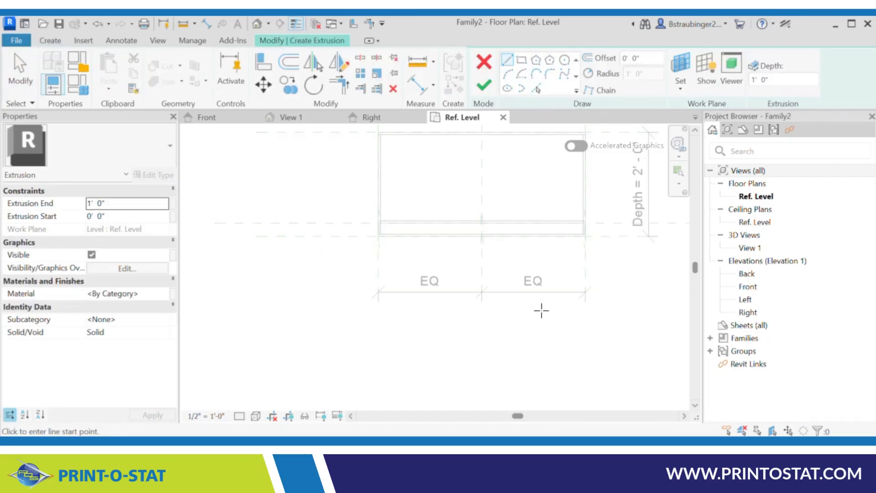
{"action": "left_click", "coordinate": [522, 61]}
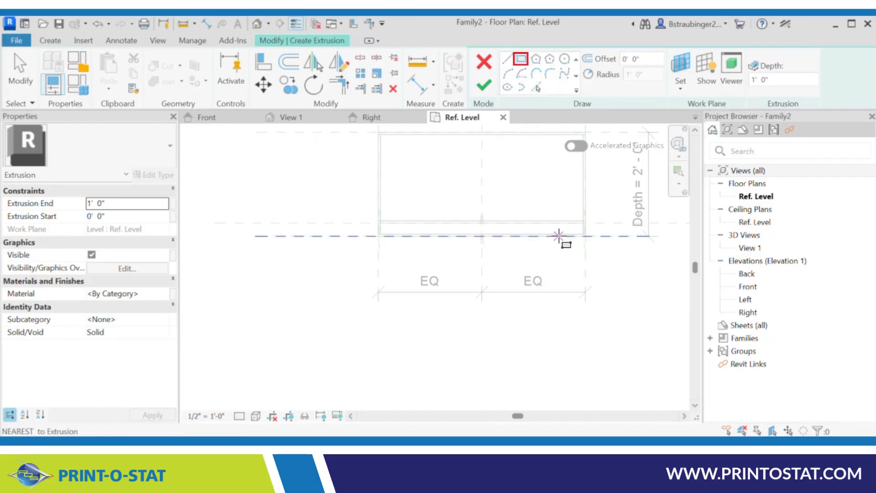
{"action": "scroll", "coordinate": [529, 264], "scroll_direction": "up", "scroll_amount": 5}
{"action": "scroll", "coordinate": [411, 210], "scroll_direction": "up", "scroll_amount": 5}
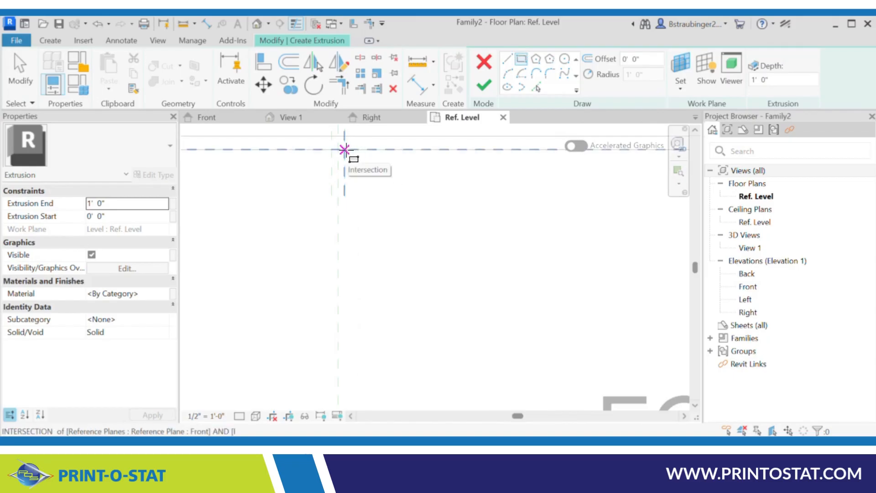
{"action": "left_click", "coordinate": [344, 149]}
{"action": "scroll", "coordinate": [454, 227], "scroll_direction": "down", "scroll_amount": 6}
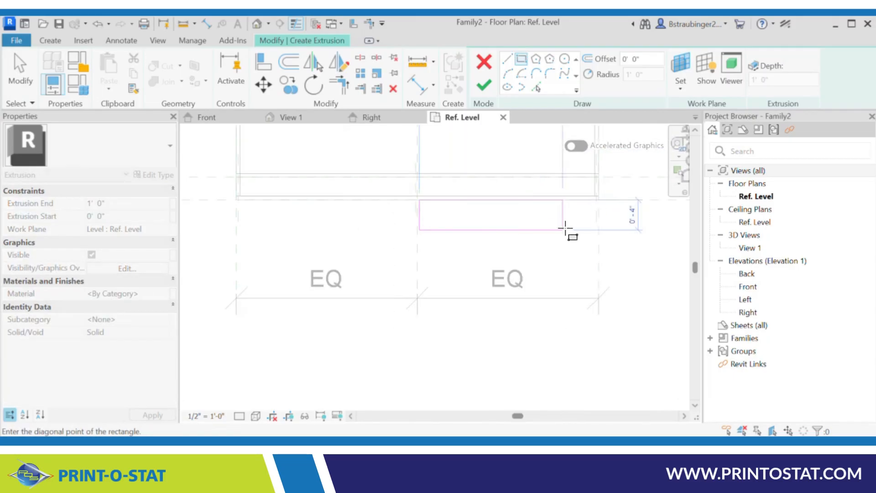
{"action": "scroll", "coordinate": [538, 233], "scroll_direction": "up", "scroll_amount": 5}
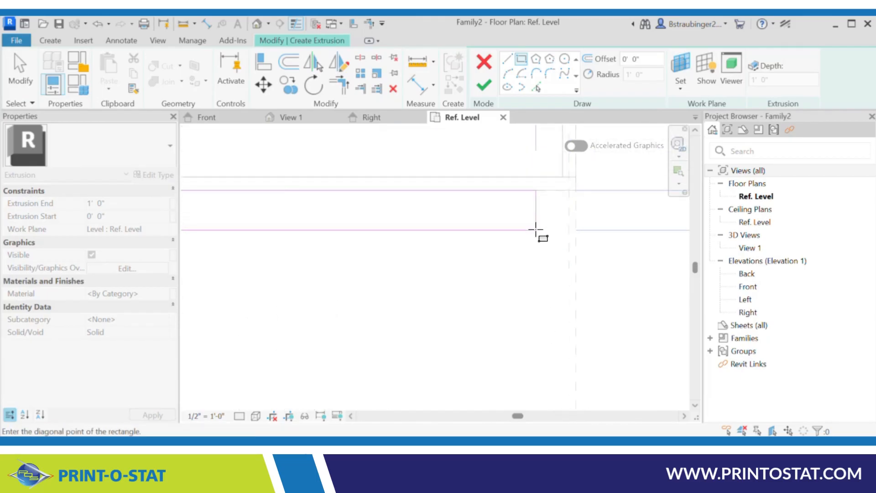
{"action": "left_click", "coordinate": [568, 254]}
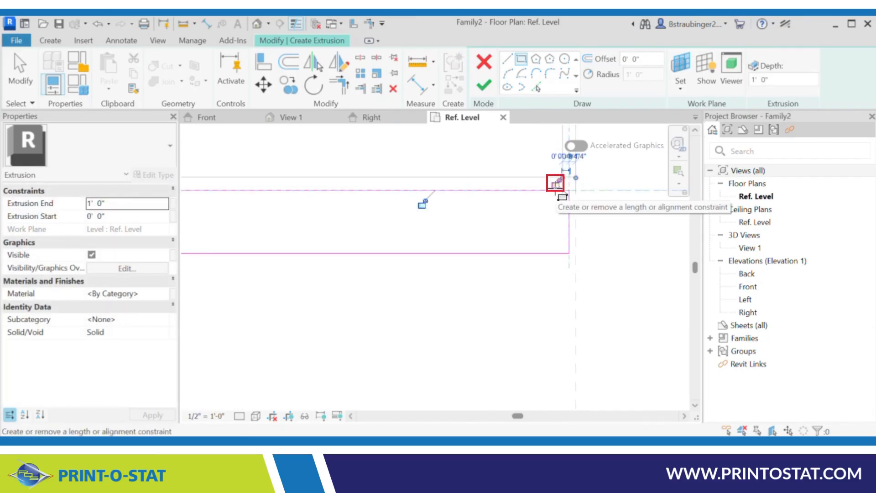
Lock the rectangle's right edge to the offset plane near the Right plane and its back edge to the Front plane
{"action": "left_click", "coordinate": [555, 184]}
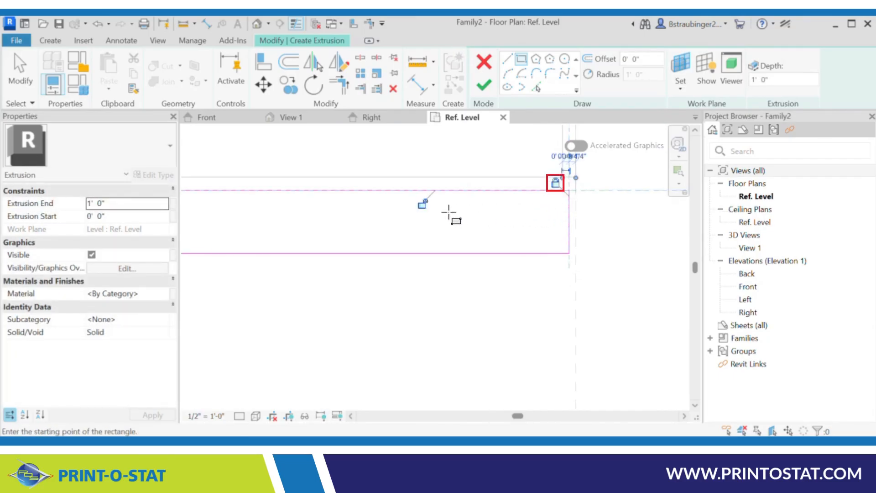
{"action": "left_click", "coordinate": [422, 204]}
{"action": "scroll", "coordinate": [630, 245], "scroll_direction": "down", "scroll_amount": 4}
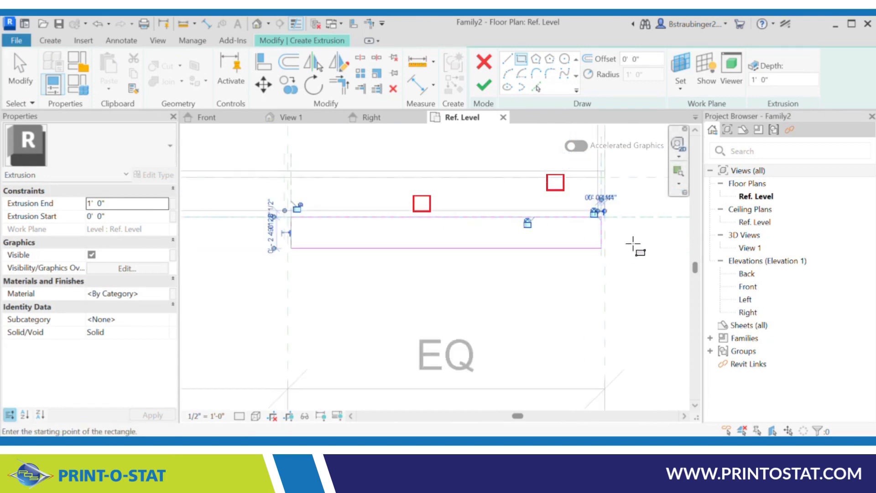
{"action": "scroll", "coordinate": [426, 234], "scroll_direction": "up", "scroll_amount": 5}
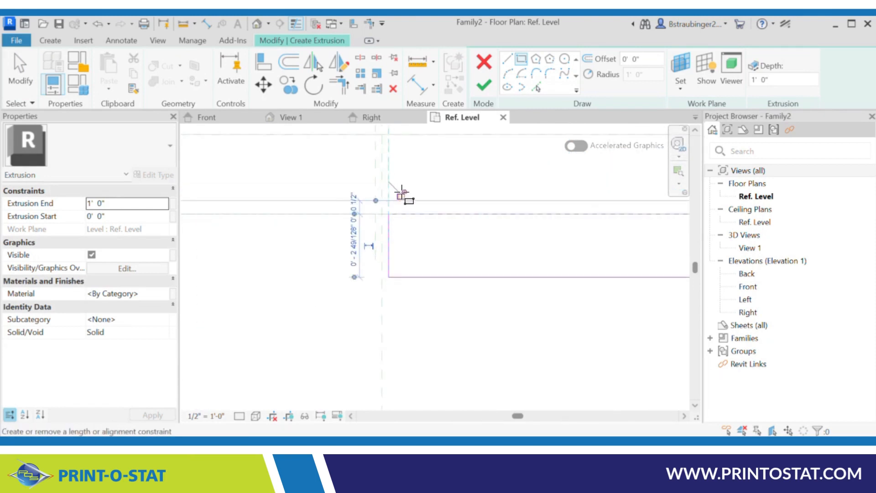
Lock the door rectangle's edge near the cabinet's centerline to its reference plane and finish the extrusion sketch
{"action": "left_click", "coordinate": [402, 194]}
{"action": "scroll", "coordinate": [416, 260], "scroll_direction": "down", "scroll_amount": 4}
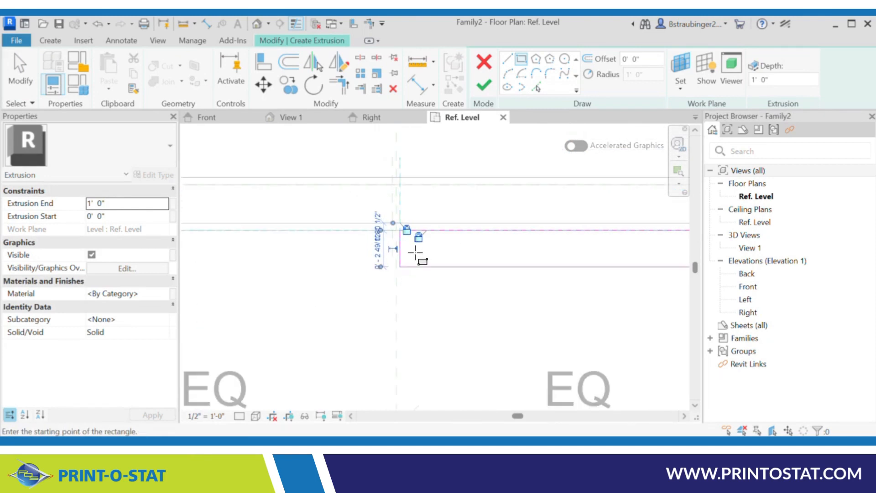
{"action": "middle_click_drag", "start_coordinate": [586, 273], "coordinate": [538, 277]}
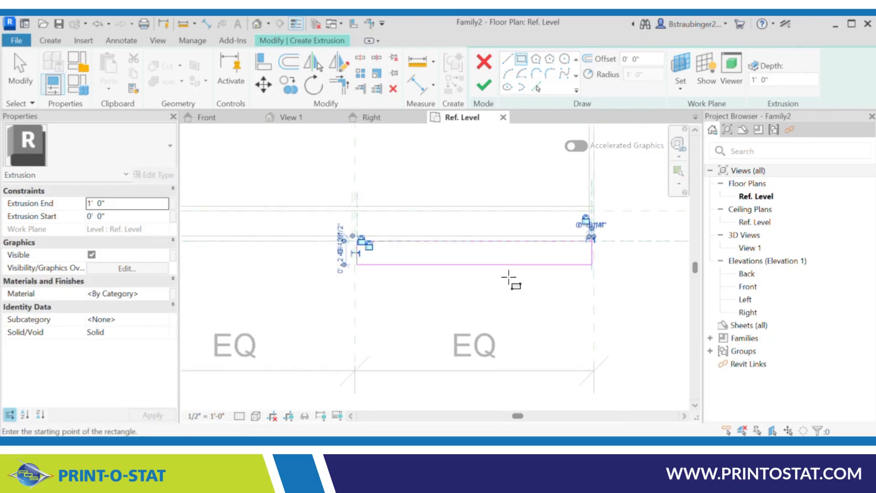
{"action": "left_click", "coordinate": [485, 87]}
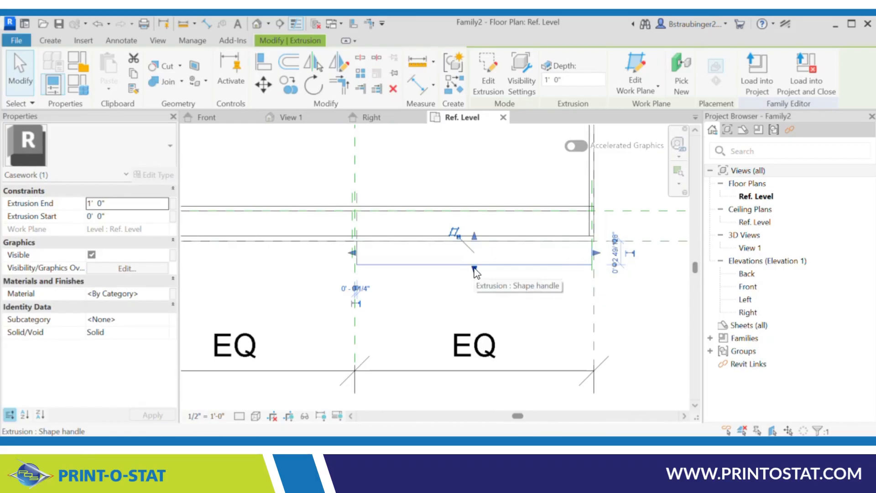
Edit the door extrusion's sketch so its front edge sits 1/2" from the cabinet's front plane, and finish the sketch
{"action": "left_click", "coordinate": [487, 75]}
{"action": "left_click", "coordinate": [514, 264]}
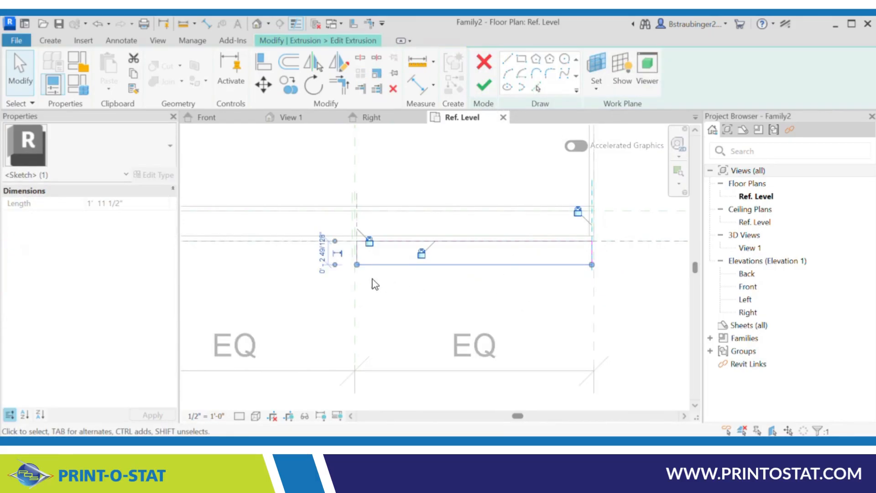
{"action": "scroll", "coordinate": [375, 278], "scroll_direction": "up", "scroll_amount": 2}
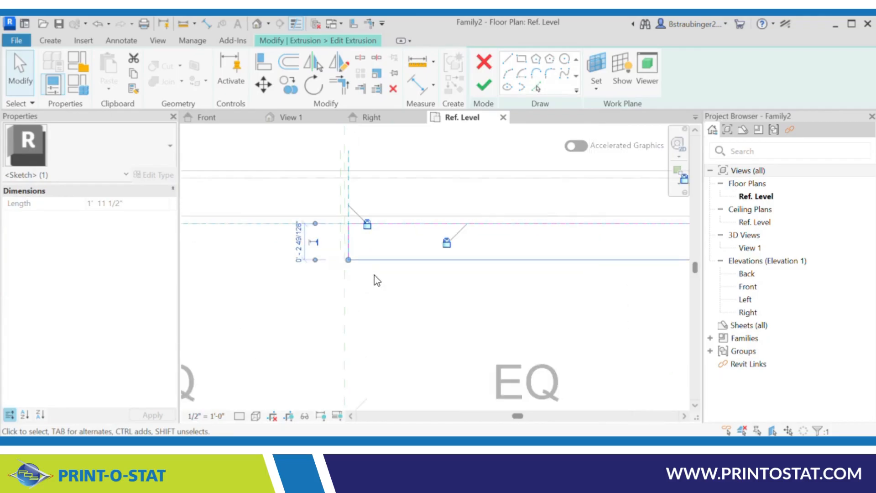
{"action": "left_click", "coordinate": [299, 242]}
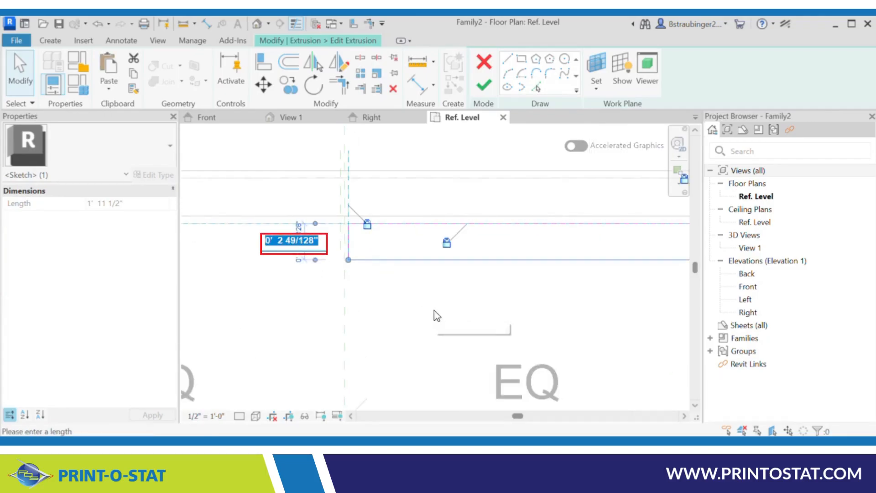
{"action": "type", "text": "0 1/2"}
{"action": "key", "text": "Return"}
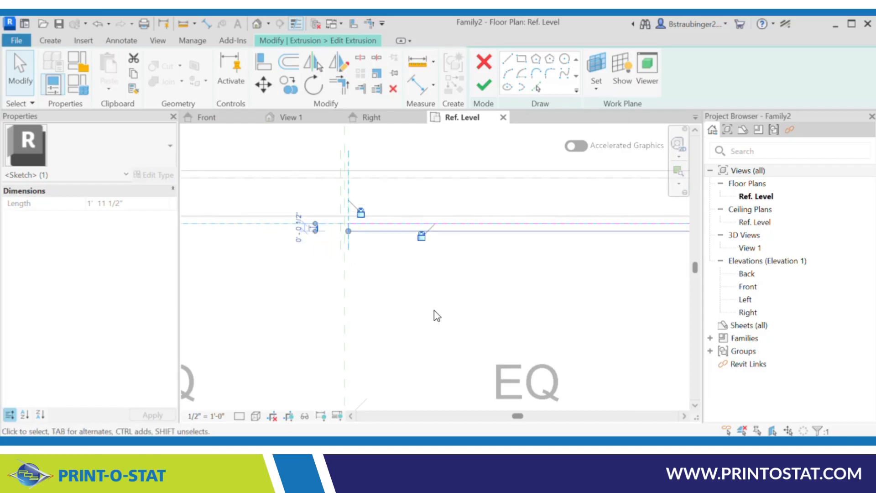
{"action": "left_click", "coordinate": [445, 308]}
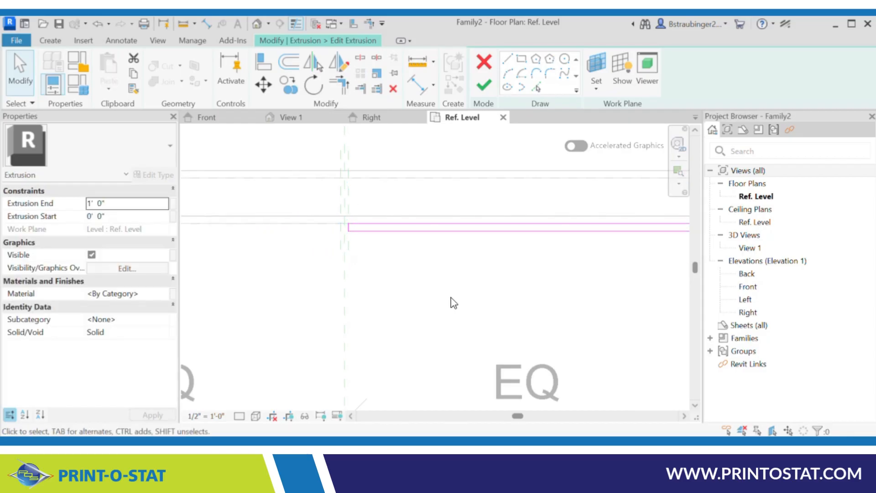
{"action": "scroll", "coordinate": [395, 286], "scroll_direction": "down", "scroll_amount": 3}
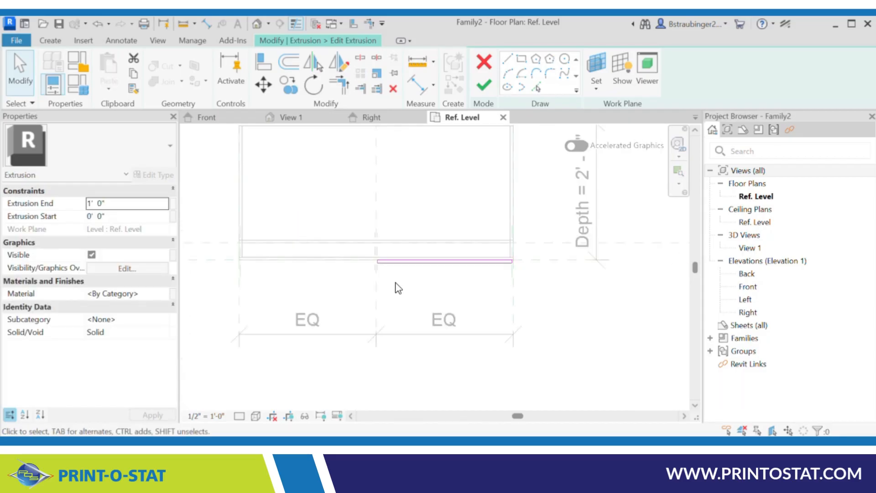
{"action": "left_click", "coordinate": [481, 84]}
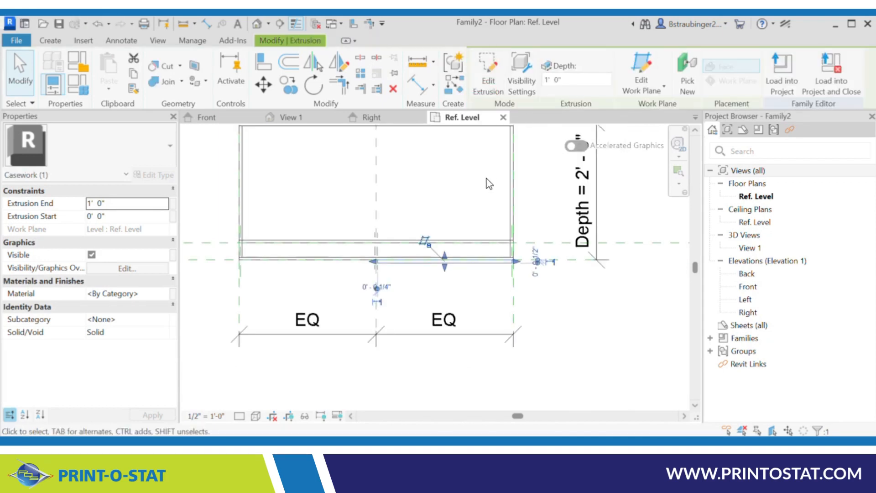
In the Front elevation, stretch the top of the door extrusion up to the cabinet's 3' 0" height plane
{"action": "left_click", "coordinate": [227, 122]}
{"action": "scroll", "coordinate": [552, 276], "scroll_direction": "down", "scroll_amount": 3}
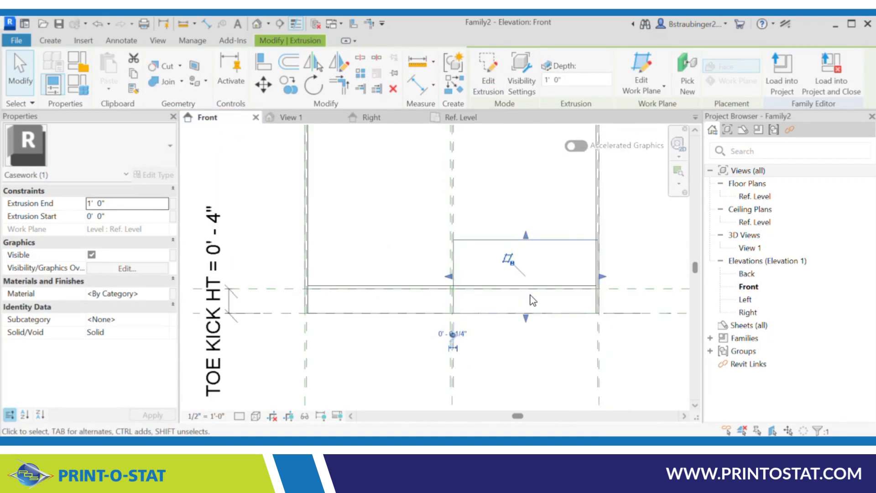
{"action": "middle_click_drag", "start_coordinate": [541, 229], "coordinate": [516, 263]}
{"action": "left_click_drag", "start_coordinate": [503, 291], "coordinate": [509, 200]}
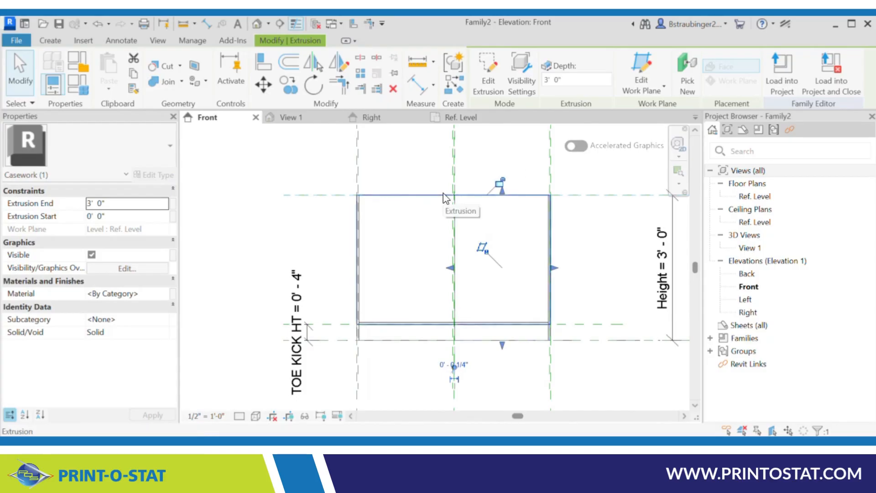
Pull the door extrusion's top edge slightly below the cabinet's top plane, to an extrusion end of about 2' 11 1/8"
{"action": "scroll", "coordinate": [520, 189], "scroll_direction": "up", "scroll_amount": 4}
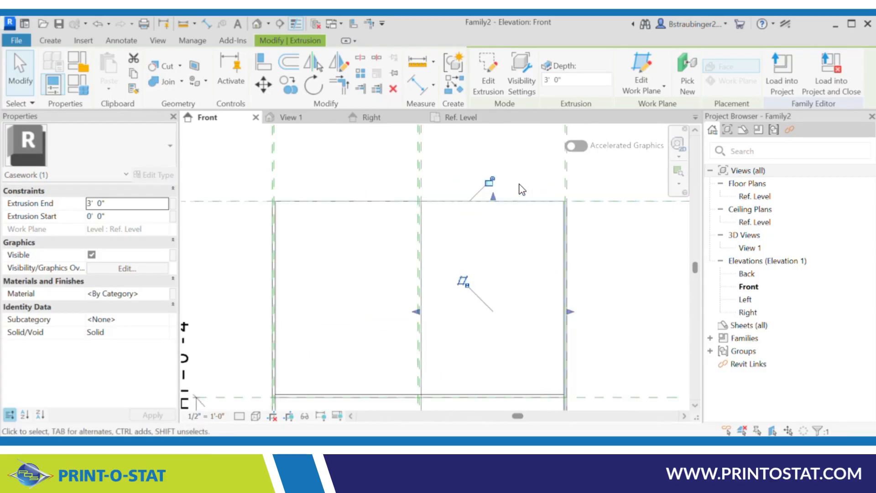
{"action": "left_click_drag", "start_coordinate": [483, 210], "coordinate": [482, 219]}
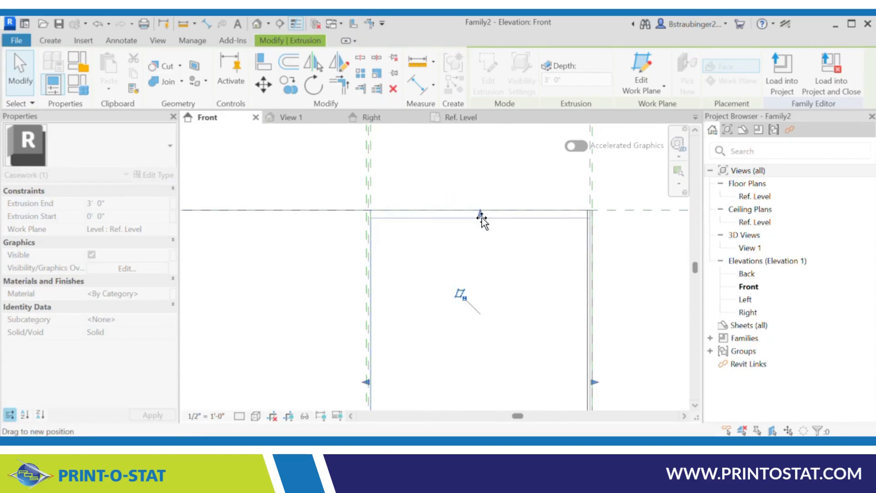
{"action": "left_click_drag", "start_coordinate": [482, 218], "coordinate": [481, 218]}
{"action": "left_click", "coordinate": [488, 182]}
{"action": "scroll", "coordinate": [502, 182], "scroll_direction": "down", "scroll_amount": 4}
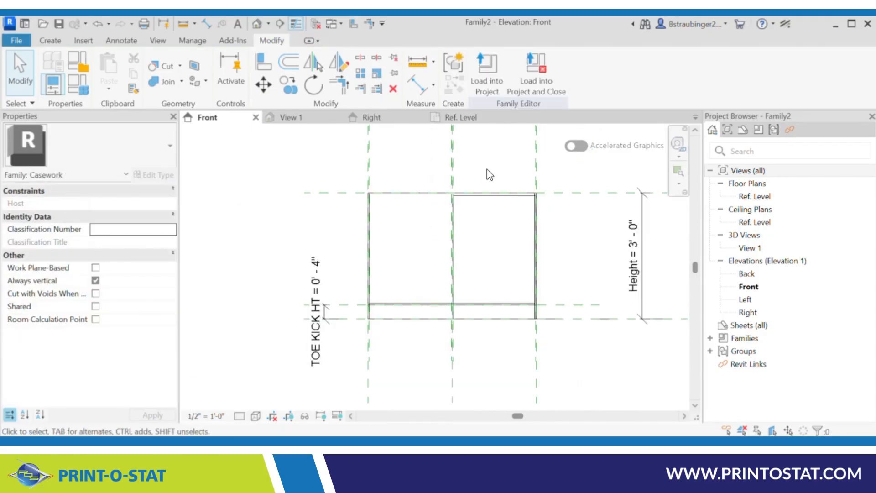
{"action": "middle_click_drag", "start_coordinate": [492, 175], "coordinate": [474, 185]}
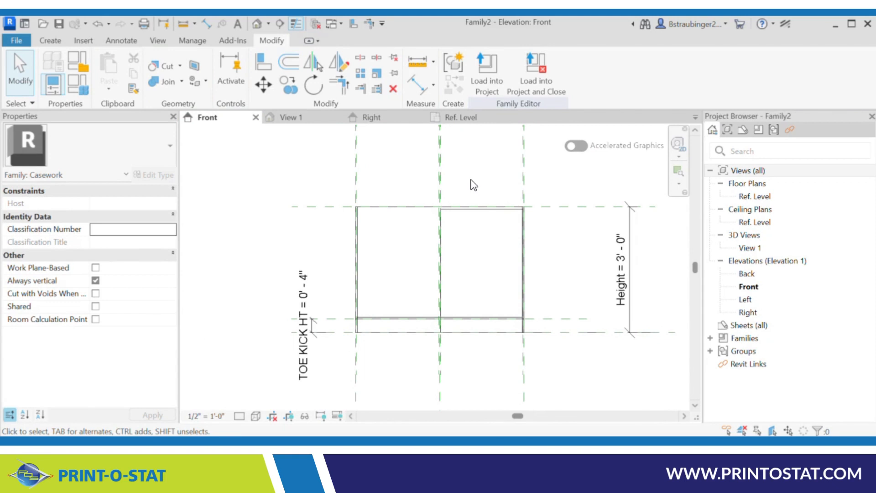
Draw a horizontal reference plane across the cabinet, about 3" below its top plane
{"action": "left_click", "coordinate": [53, 41]}
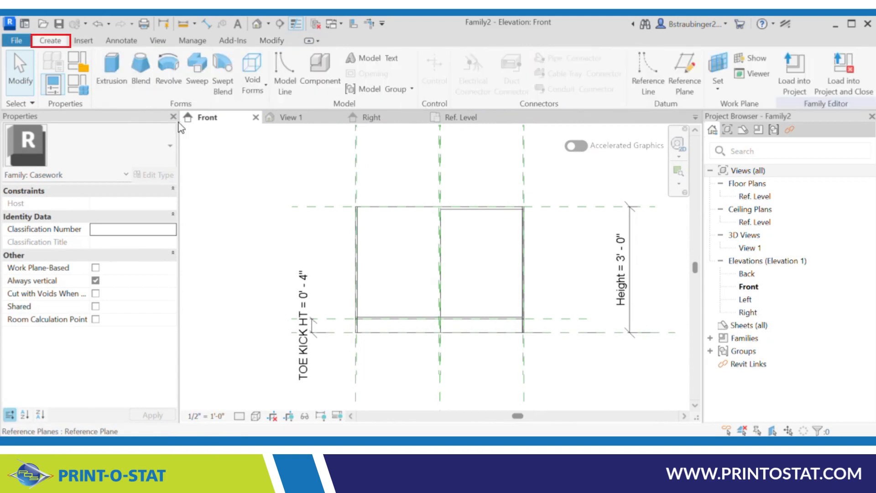
{"action": "left_click", "coordinate": [683, 72]}
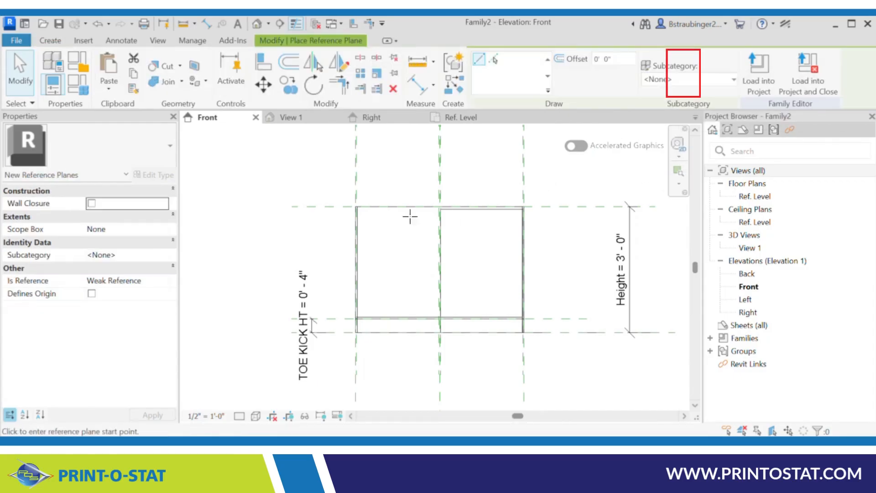
{"action": "left_click", "coordinate": [314, 217]}
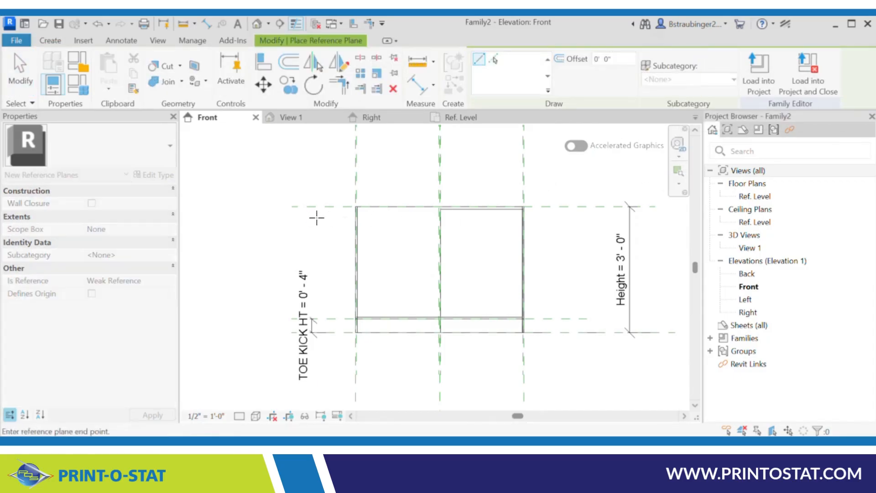
{"action": "left_click", "coordinate": [556, 217]}
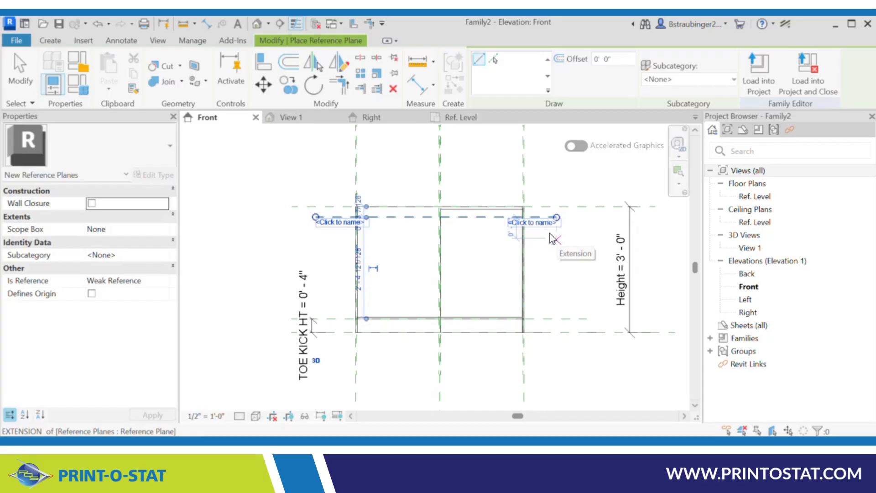
{"action": "key", "text": "Escape"}
{"action": "key", "text": "Escape"}
Name the new horizontal reference plane T.O. DOOR
{"action": "left_click", "coordinate": [547, 218]}
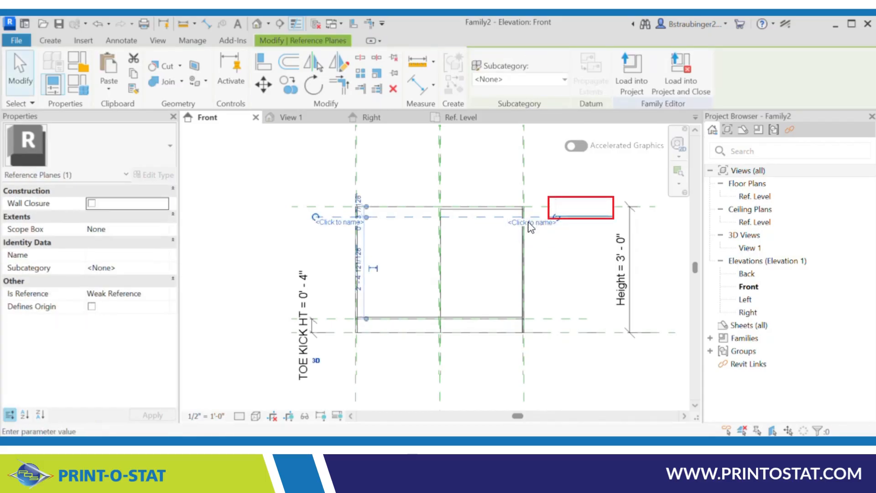
{"action": "type", "text": "T.O. B"}
{"action": "type", "text": "T.O. DOOR"}
{"action": "left_click", "coordinate": [554, 180]}
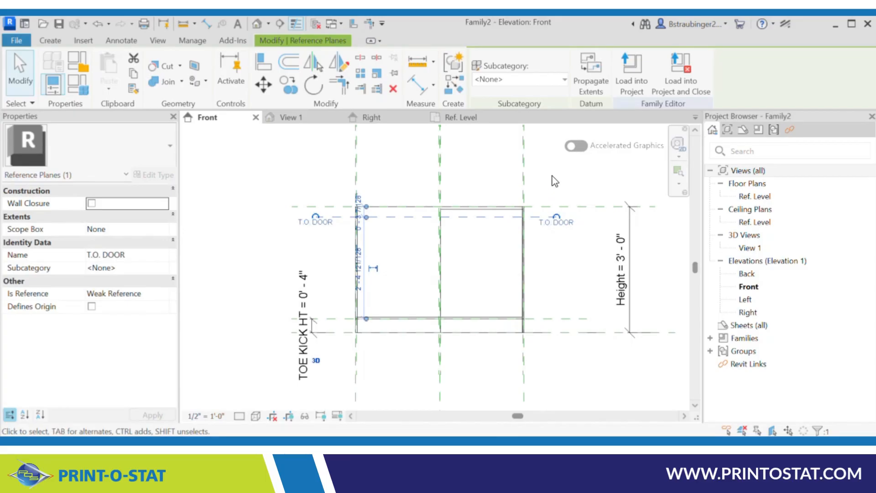
Set the T.O. DOOR plane's distance below the cabinet's top plane to 1/4"
{"action": "scroll", "coordinate": [359, 215], "scroll_direction": "up", "scroll_amount": 5}
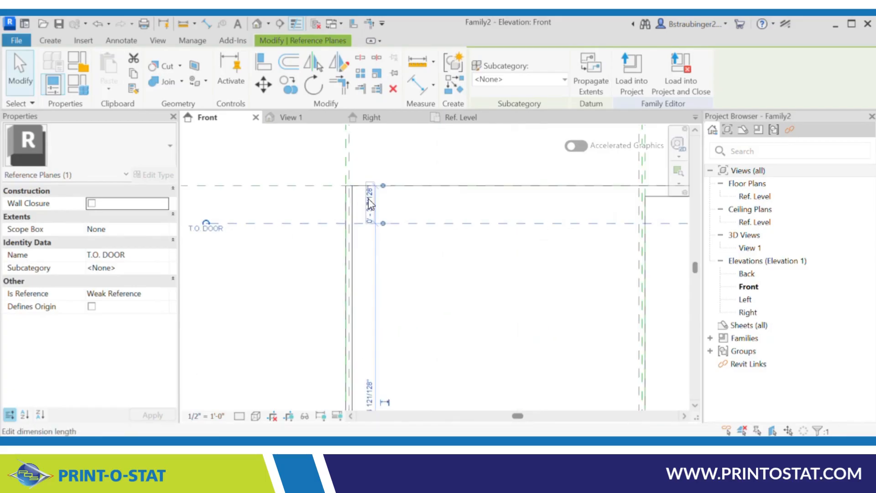
{"action": "left_click", "coordinate": [370, 197]}
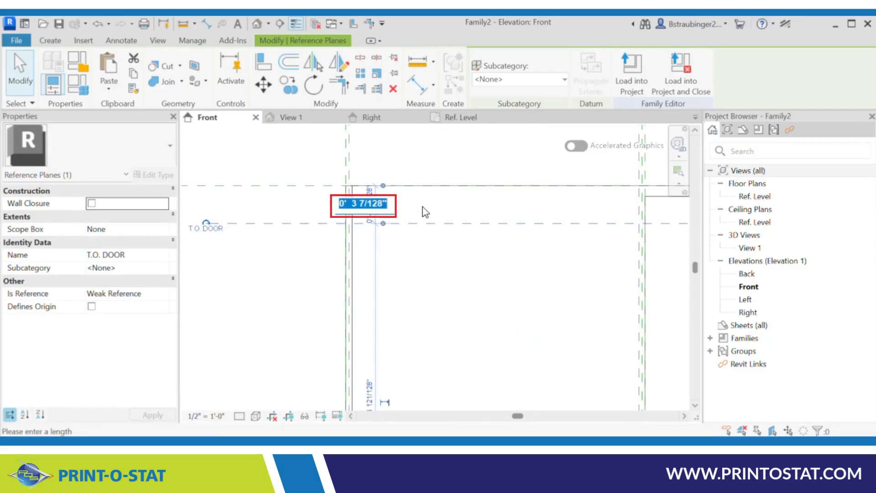
{"action": "type", "text": "0 1/4"}
{"action": "key", "text": "Return"}
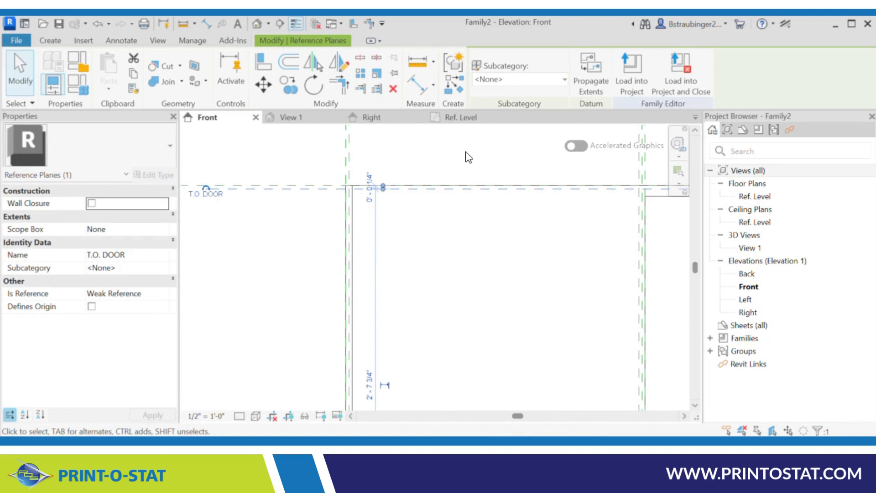
Change the T.O. DOOR plane's distance below the cabinet's top plane to 1/2"
{"action": "left_click", "coordinate": [369, 187]}
{"action": "type", "text": "0 1/2"}
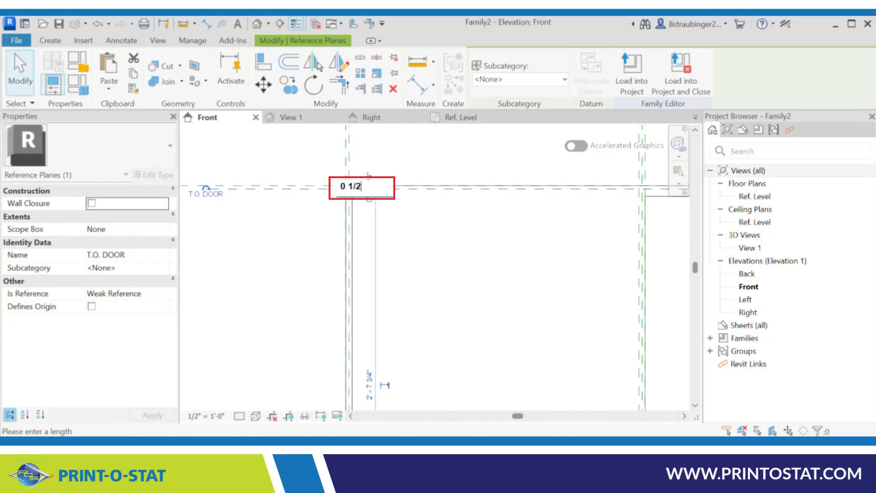
{"action": "key", "text": "Return"}
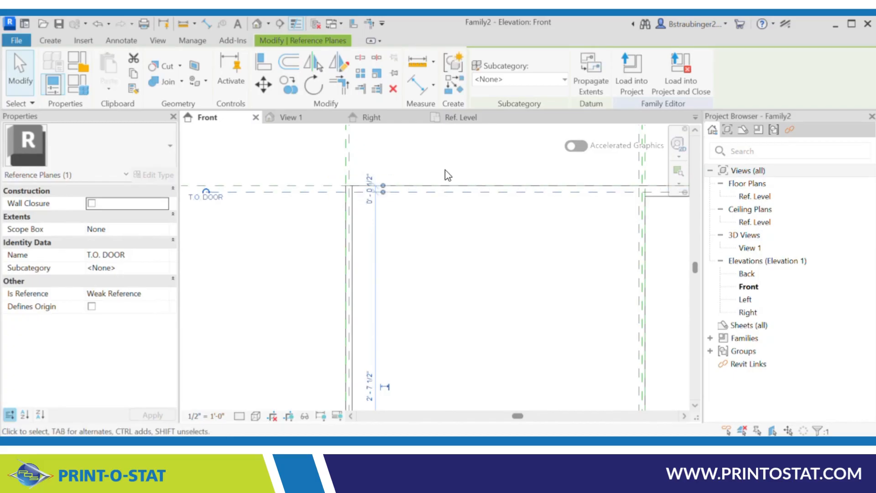
{"action": "left_click", "coordinate": [447, 175]}
Add an aligned dimension between the cabinet's top plane and the T.O. DOOR plane, placed beside the cabinet
{"action": "scroll", "coordinate": [466, 168], "scroll_direction": "down", "scroll_amount": 5}
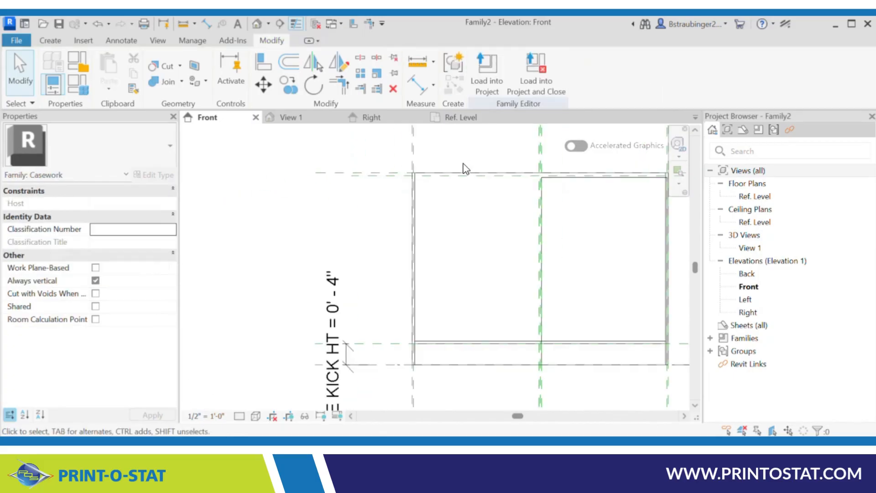
{"action": "scroll", "coordinate": [580, 189], "scroll_direction": "up", "scroll_amount": 5}
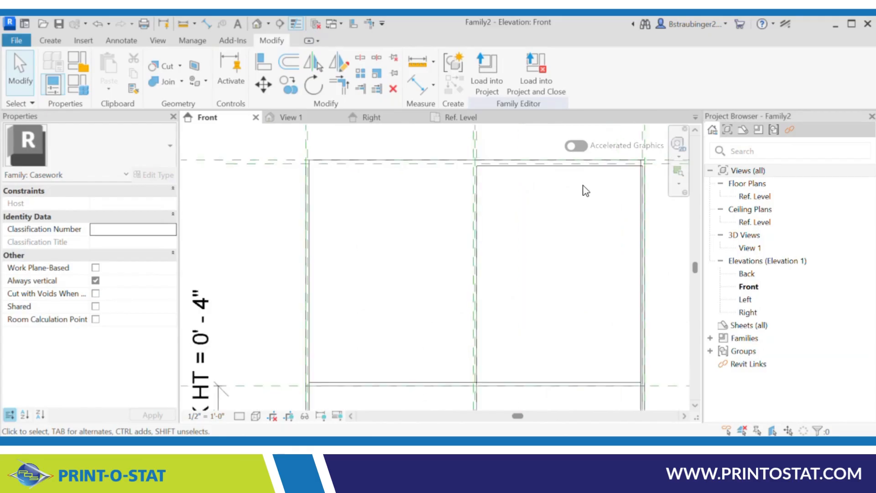
{"action": "middle_click_drag", "start_coordinate": [586, 187], "coordinate": [376, 245]}
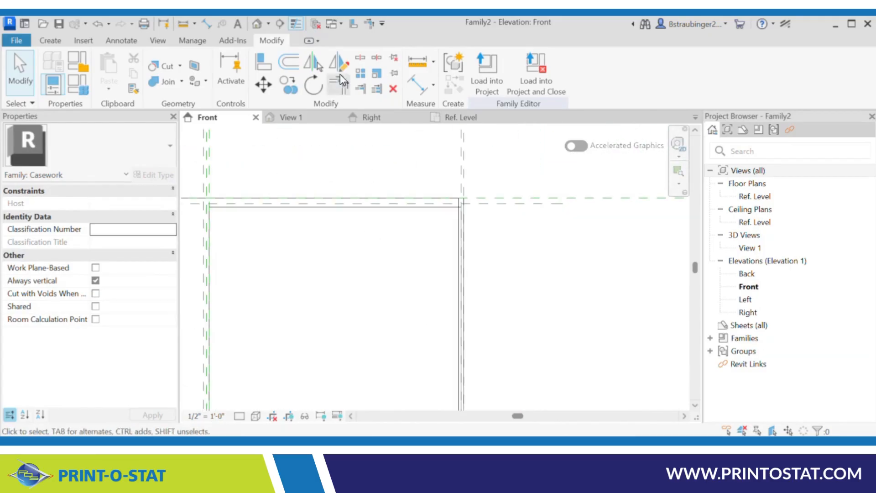
{"action": "left_click", "coordinate": [208, 25]}
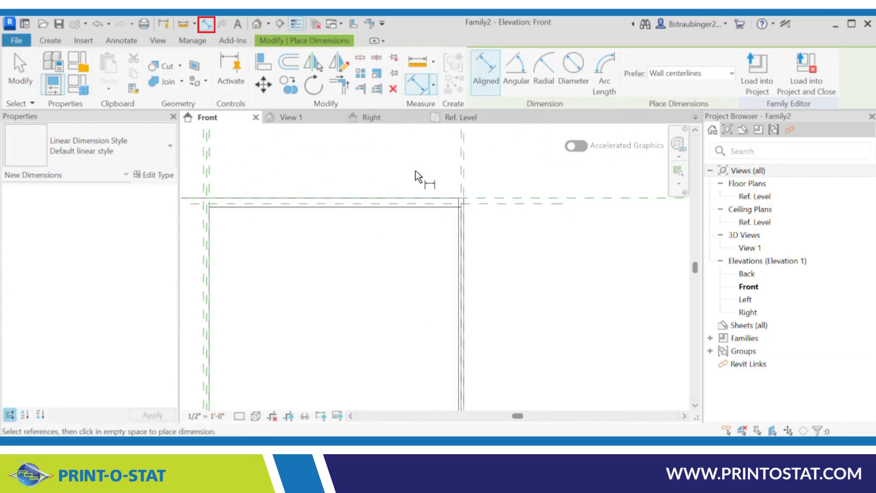
{"action": "left_click", "coordinate": [543, 204]}
{"action": "left_click", "coordinate": [543, 205]}
{"action": "left_click", "coordinate": [565, 232]}
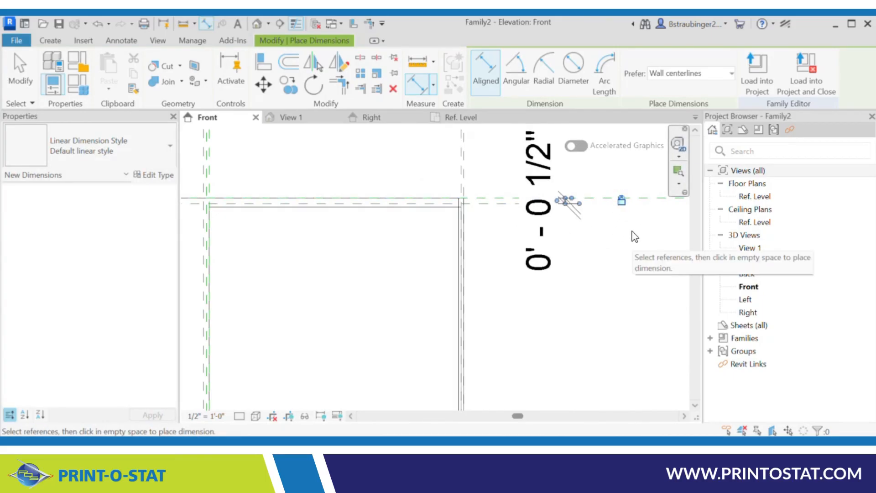
{"action": "key", "text": "Escape"}
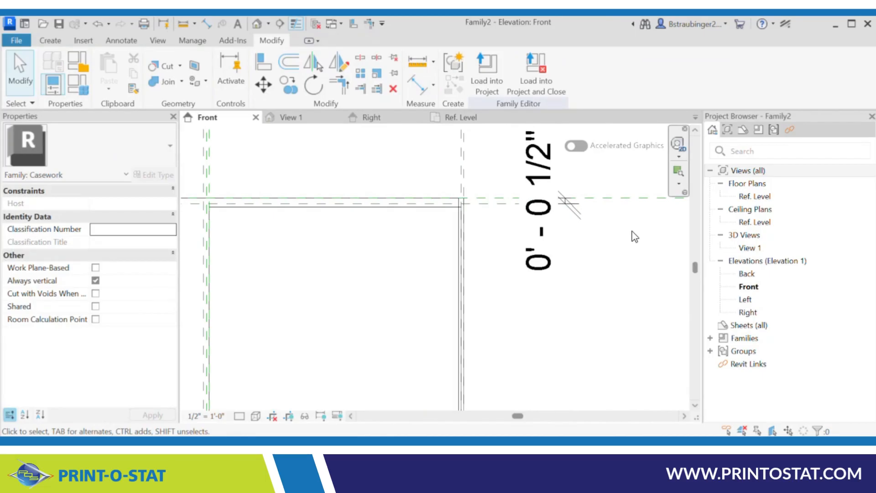
Stretch the door extrusion's top edge to the T.O. DOOR reference plane and lock the alignment
{"action": "left_click", "coordinate": [395, 209]}
{"action": "scroll", "coordinate": [285, 178], "scroll_direction": "up", "scroll_amount": 1}
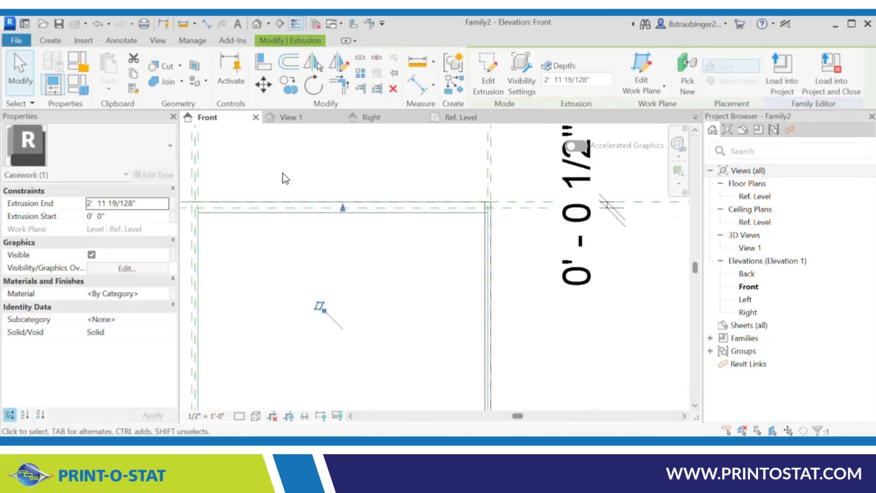
{"action": "scroll", "coordinate": [285, 178], "scroll_direction": "up", "scroll_amount": 2}
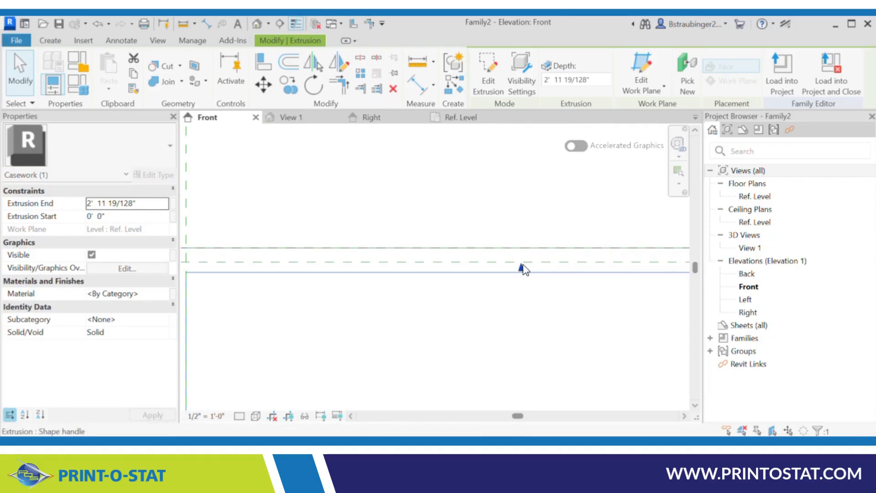
{"action": "mouse_move", "coordinate": [523, 266]}
{"action": "left_mouse_down"}
{"action": "mouse_move", "coordinate": [524, 248]}
{"action": "mouse_move", "coordinate": [522, 261]}
{"action": "left_mouse_up"}
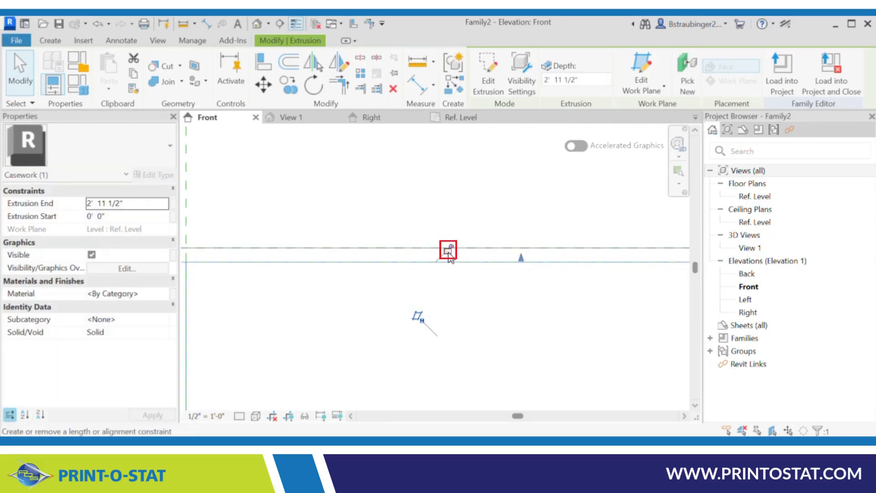
{"action": "scroll", "coordinate": [438, 223], "scroll_direction": "down", "scroll_amount": 4}
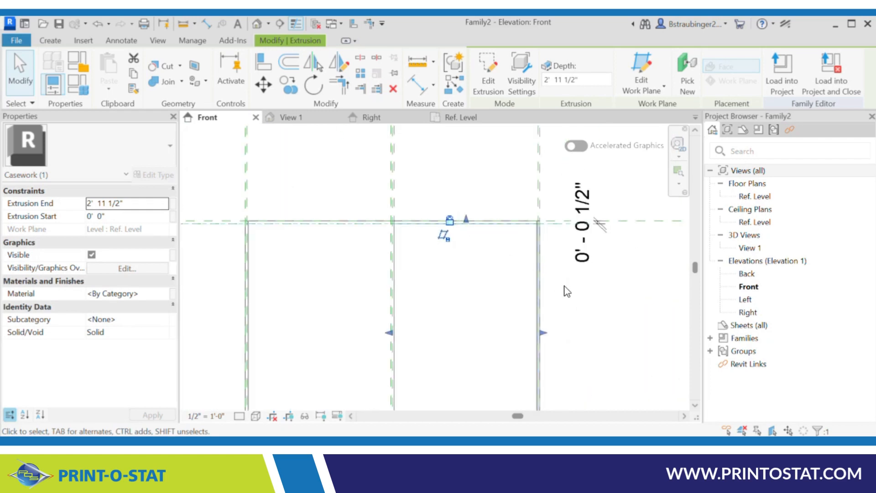
{"action": "left_click", "coordinate": [571, 295]}
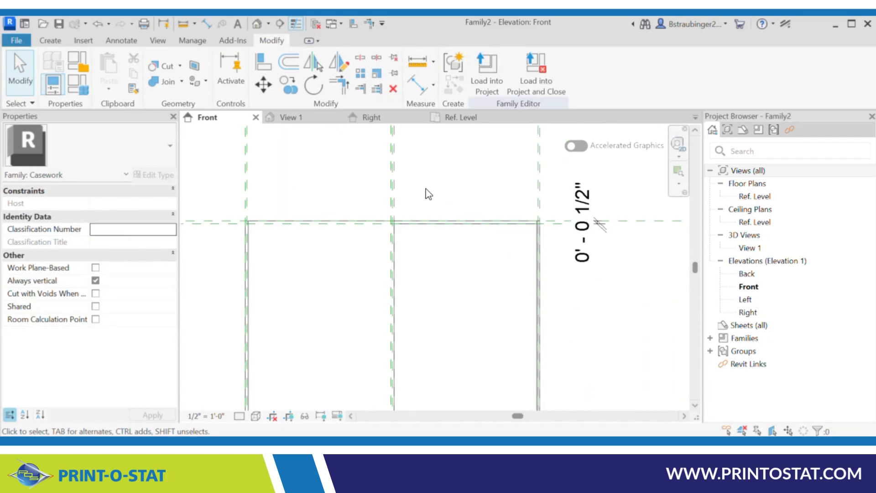
Test the family by setting its Height parameter to 3' 2" and applying the change
{"action": "scroll", "coordinate": [423, 185], "scroll_direction": "down", "scroll_amount": 3}
{"action": "middle_click_drag", "start_coordinate": [446, 185], "coordinate": [589, 204]}
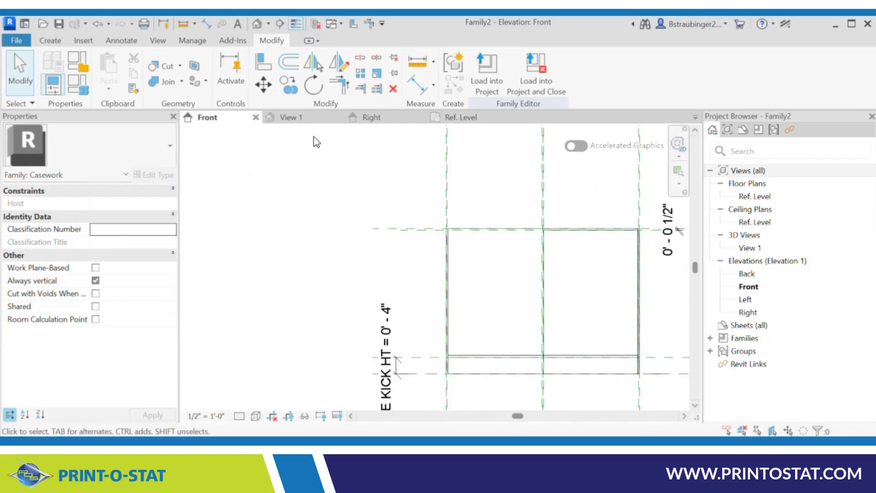
{"action": "left_click", "coordinate": [78, 83]}
{"action": "left_click", "coordinate": [150, 271]}
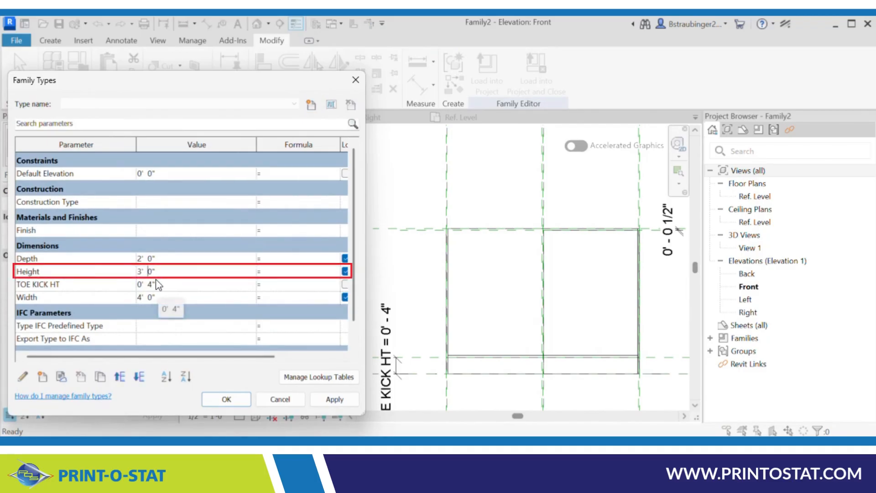
{"action": "key", "text": "Delete"}
{"action": "type", "text": "2"}
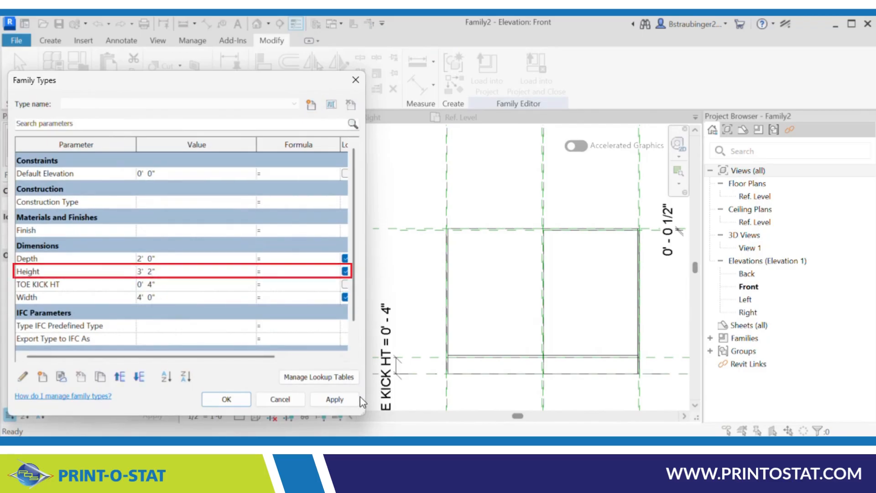
{"action": "left_click", "coordinate": [334, 399]}
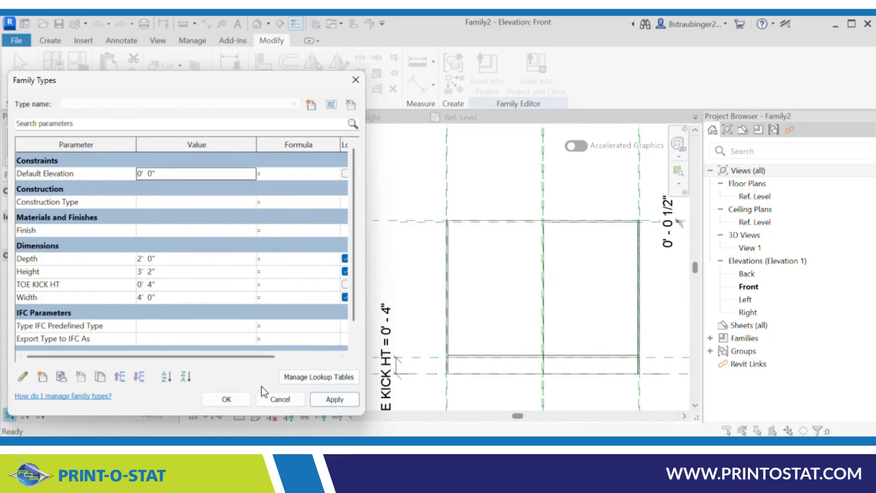
Restore the Height parameter to 3' 0", apply it and close the family types
{"action": "double_click", "coordinate": [187, 271]}
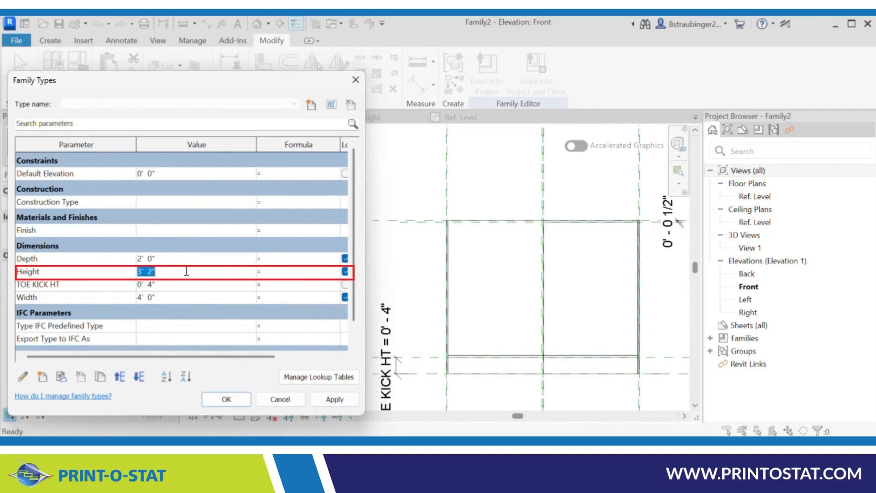
{"action": "type", "text": "3"}
{"action": "left_click", "coordinate": [344, 395]}
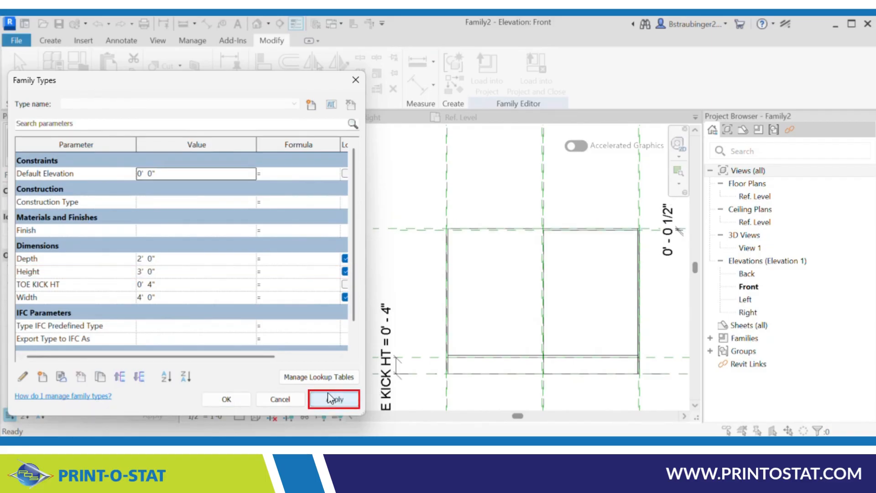
{"action": "left_click", "coordinate": [214, 397]}
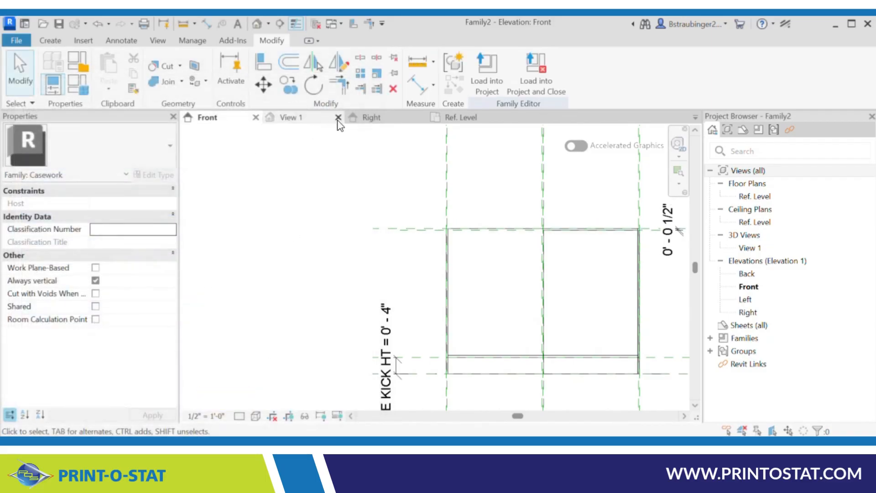
In the front elevation, raise the door's bottom edge to 4 1/2", level with the top of the cabinet's bottom panel, and lock the alignment
{"action": "left_click", "coordinate": [306, 120]}
{"action": "scroll", "coordinate": [462, 166], "scroll_direction": "up", "scroll_amount": 6}
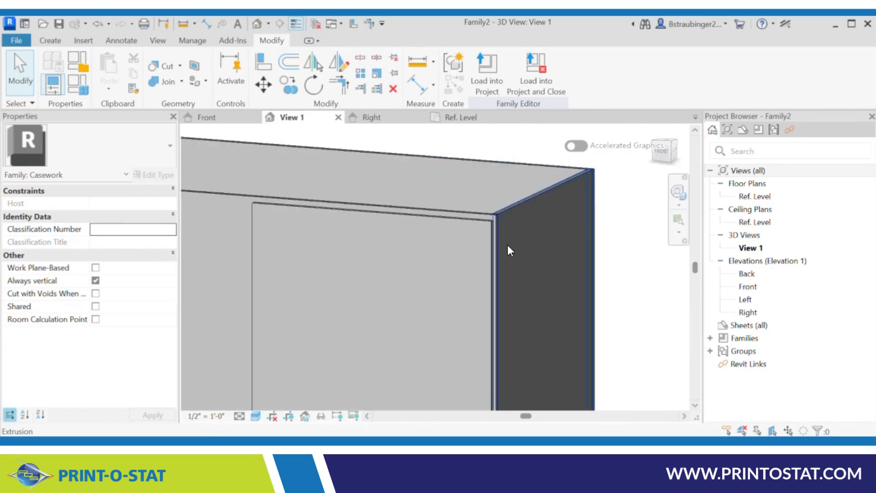
{"action": "scroll", "coordinate": [611, 216], "scroll_direction": "down", "scroll_amount": 5}
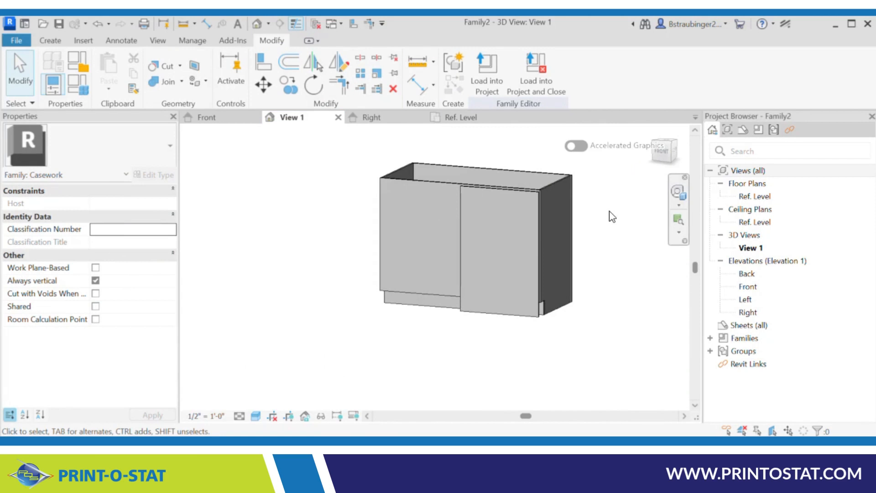
{"action": "left_click", "coordinate": [242, 118]}
{"action": "left_click", "coordinate": [589, 373]}
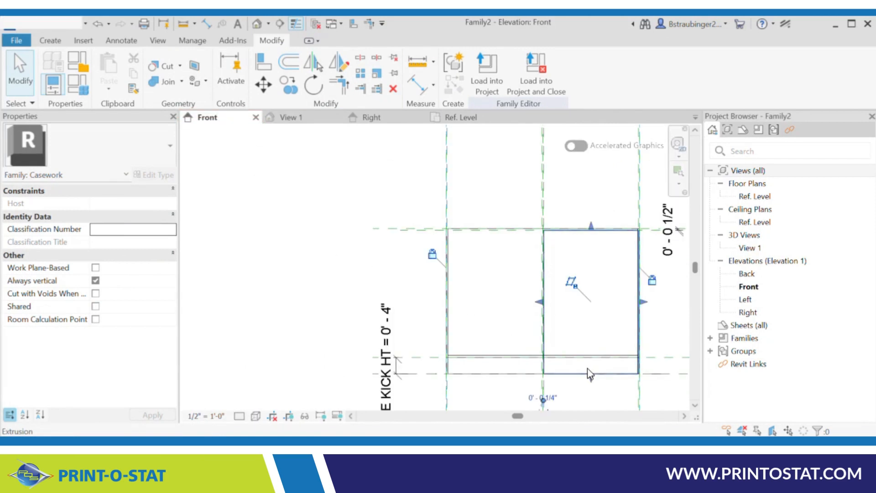
{"action": "left_click", "coordinate": [590, 373]}
{"action": "scroll", "coordinate": [617, 382], "scroll_direction": "up", "scroll_amount": 5}
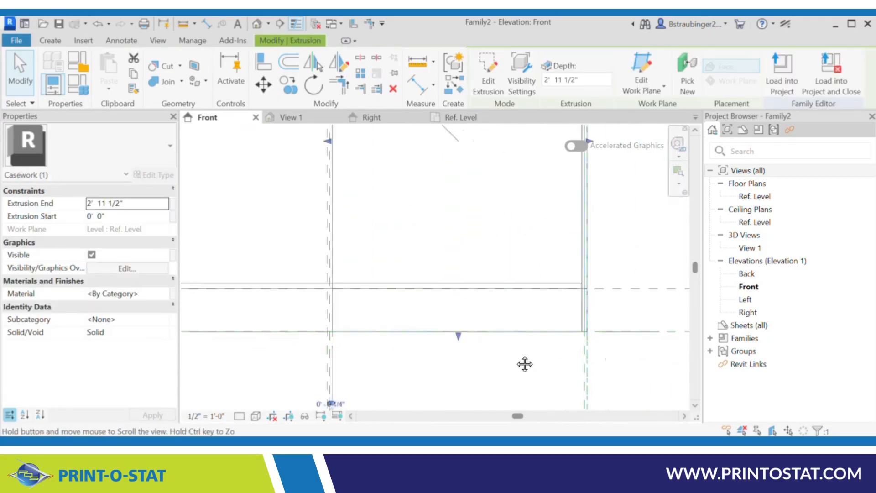
{"action": "left_click_drag", "start_coordinate": [426, 328], "coordinate": [428, 282]}
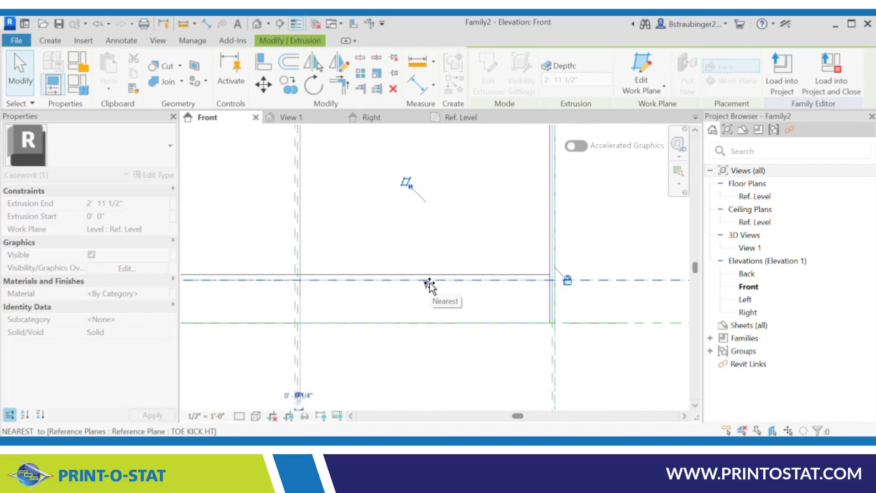
{"action": "left_click_drag", "start_coordinate": [429, 281], "coordinate": [428, 280]}
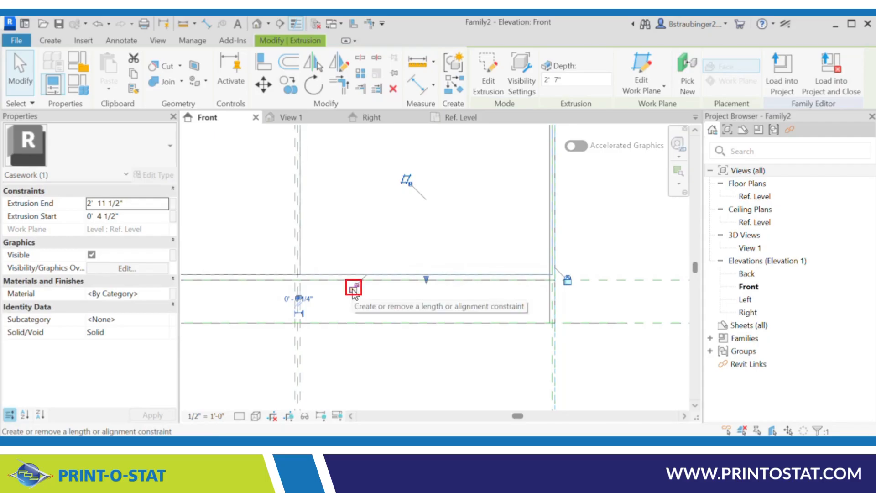
{"action": "left_click", "coordinate": [641, 241]}
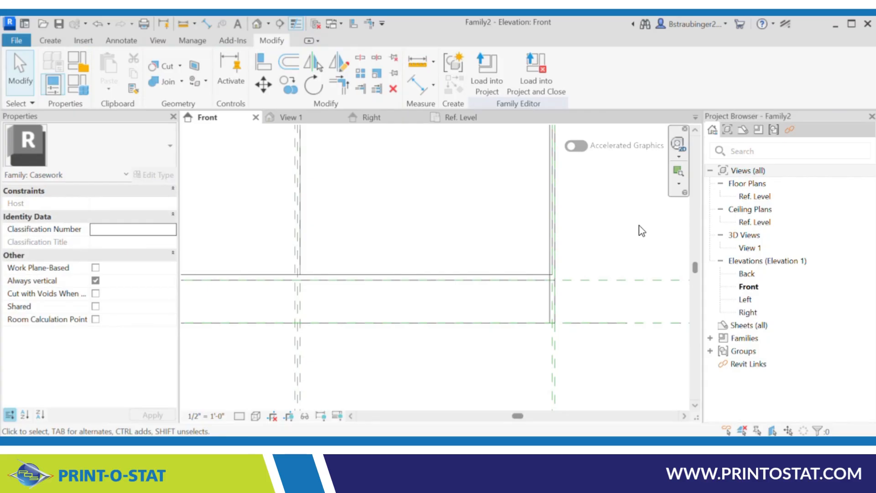
In the Ref. Level plan, mirror a copy of the door about the cabinet's center reference plane
{"action": "scroll", "coordinate": [597, 215], "scroll_direction": "down", "scroll_amount": 2}
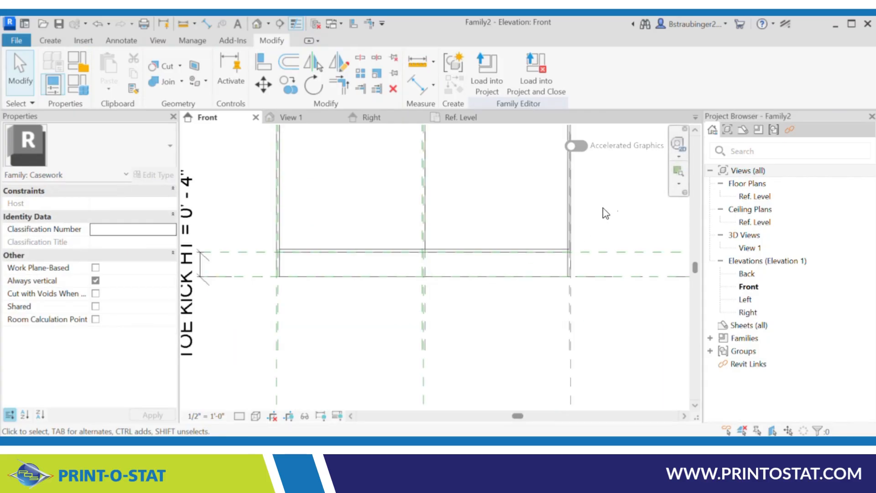
{"action": "middle_click_drag", "start_coordinate": [613, 202], "coordinate": [566, 300]}
{"action": "scroll", "coordinate": [571, 291], "scroll_direction": "down", "scroll_amount": 2}
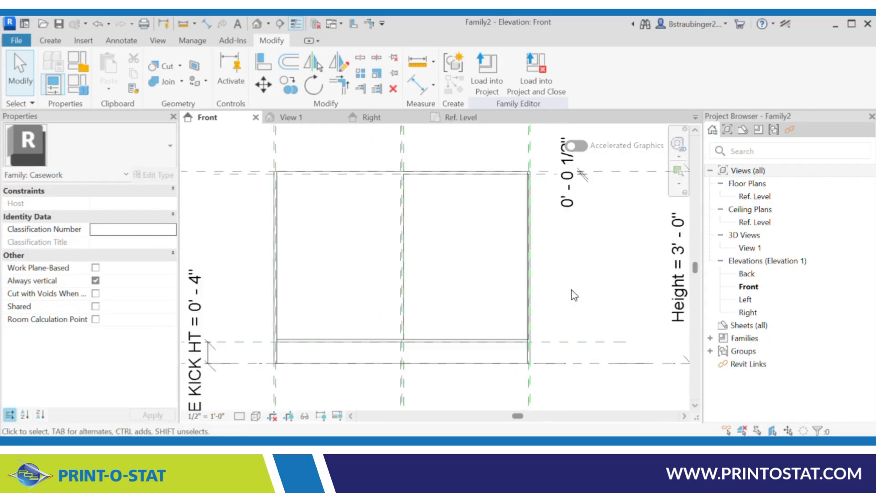
{"action": "middle_click_drag", "start_coordinate": [576, 264], "coordinate": [592, 274]}
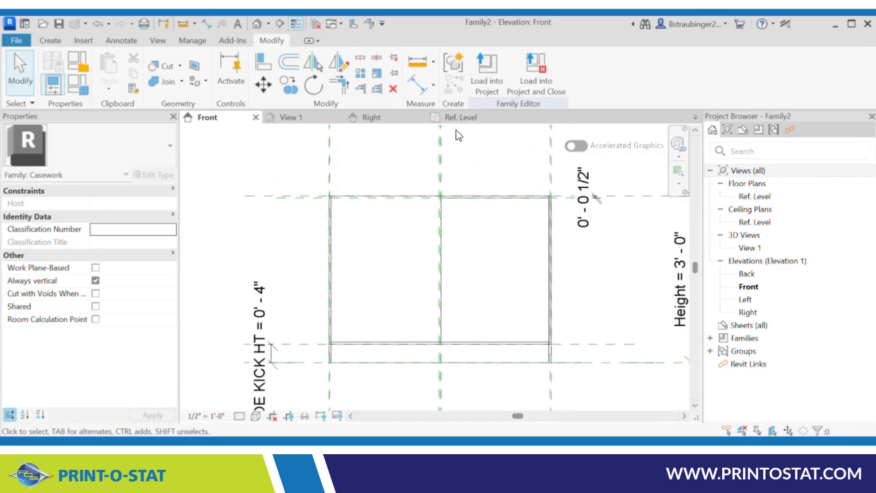
{"action": "left_click", "coordinate": [458, 117]}
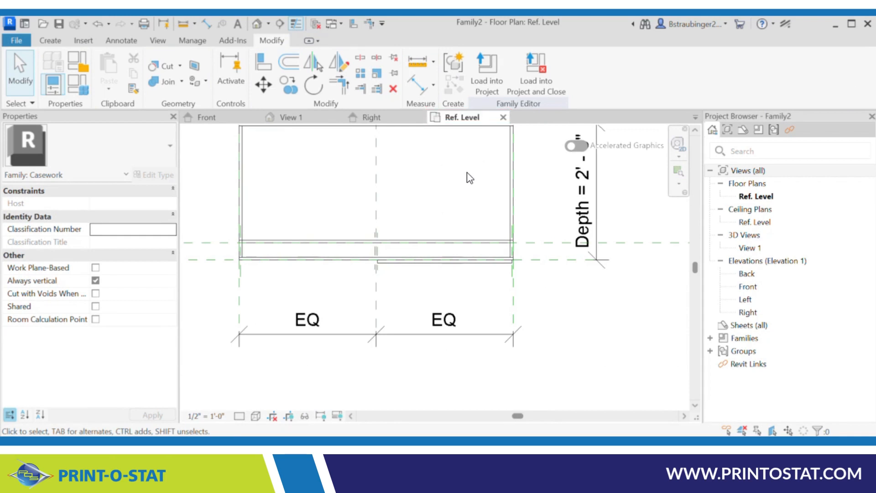
{"action": "scroll", "coordinate": [467, 178], "scroll_direction": "up", "scroll_amount": 5}
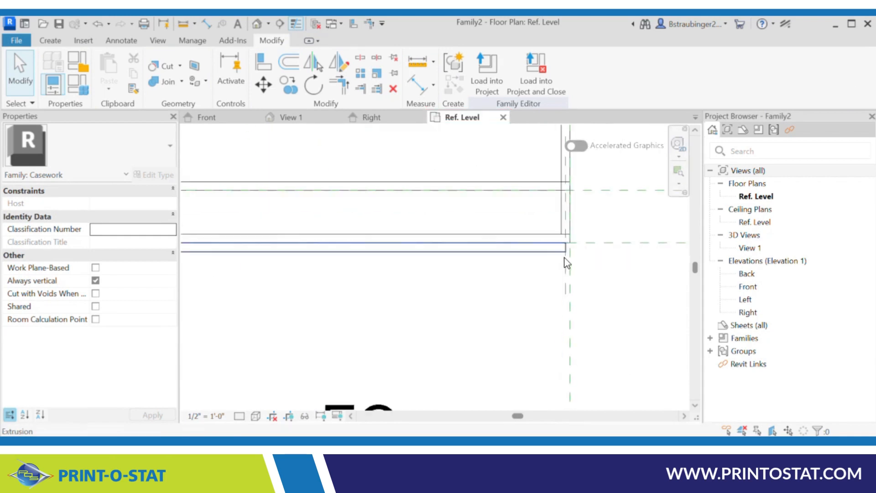
{"action": "scroll", "coordinate": [636, 258], "scroll_direction": "down", "scroll_amount": 3}
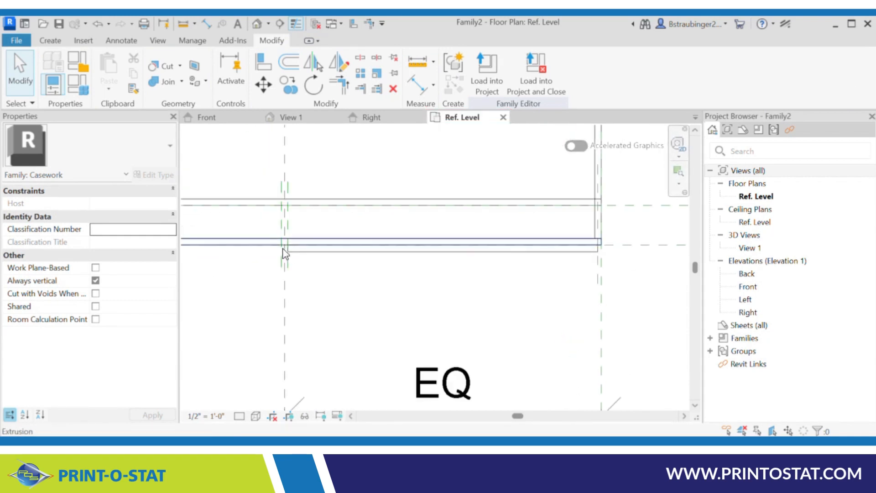
{"action": "left_click", "coordinate": [343, 258]}
{"action": "scroll", "coordinate": [518, 297], "scroll_direction": "down", "scroll_amount": 5}
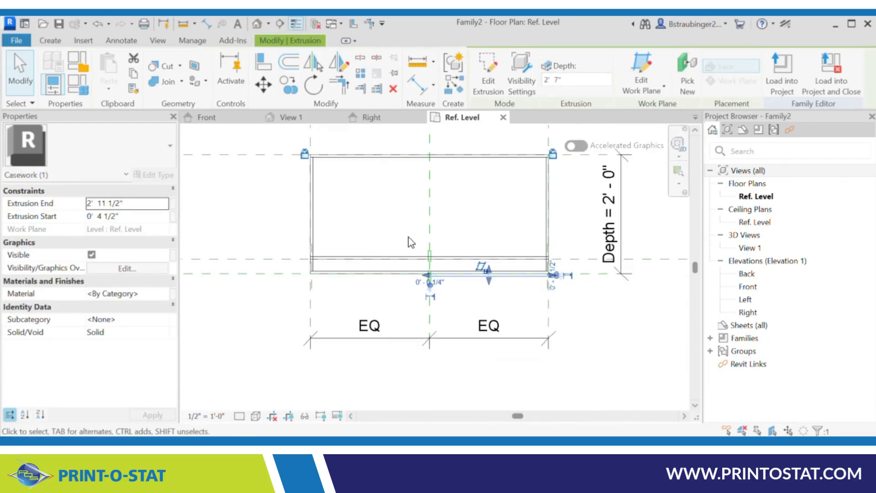
{"action": "left_click", "coordinate": [313, 62]}
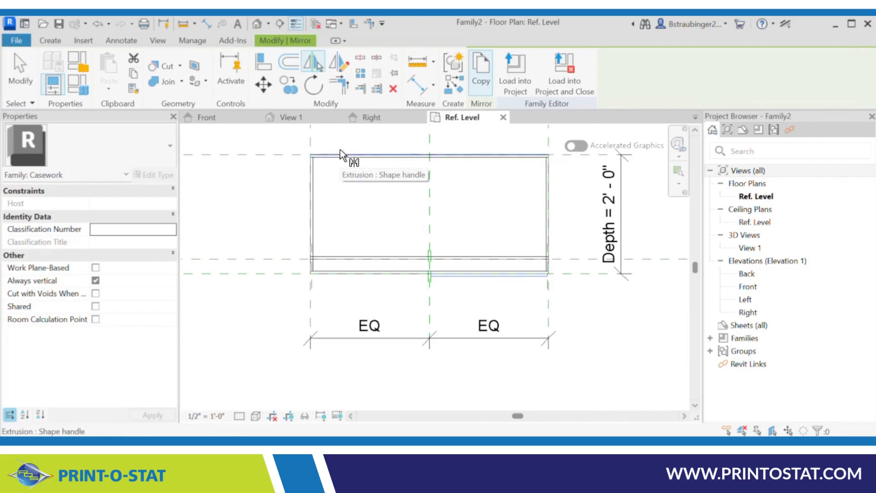
{"action": "left_click", "coordinate": [427, 184]}
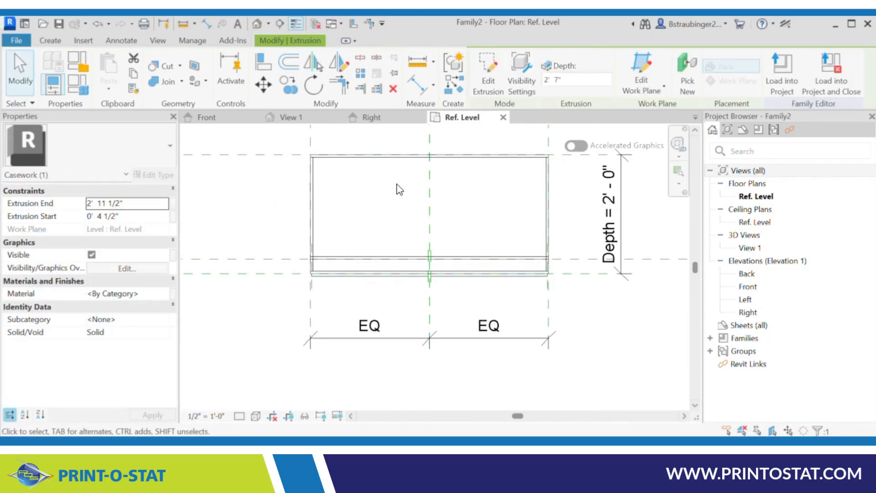
{"action": "key", "text": "Escape"}
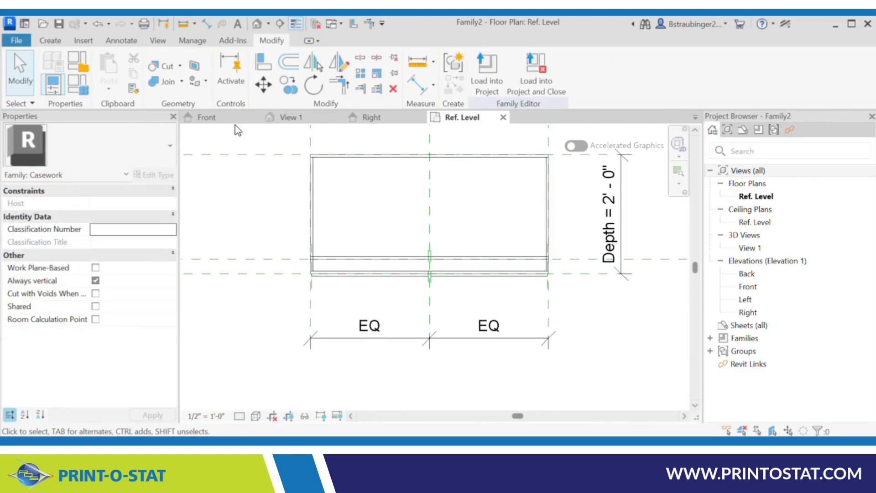
Test the family in the 3D view by setting Height to 2' 6" and Width to 3' 0", and apply the changes
{"action": "left_click", "coordinate": [288, 117]}
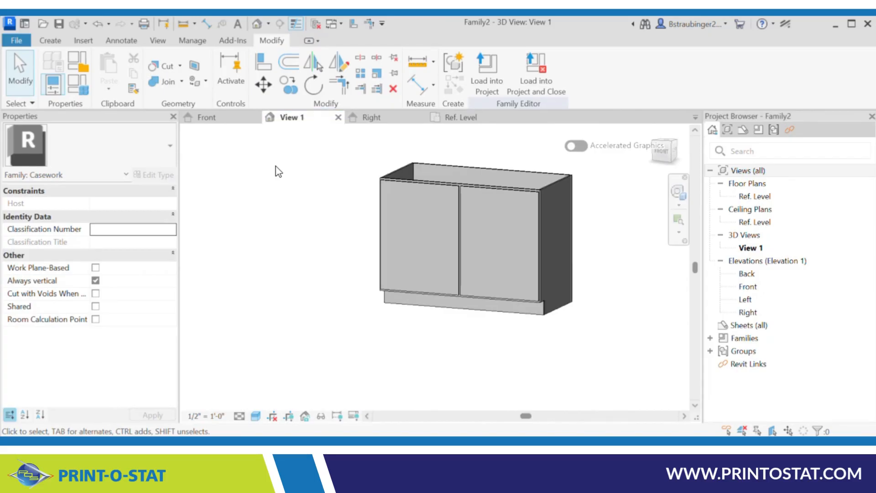
{"action": "left_click", "coordinate": [78, 86]}
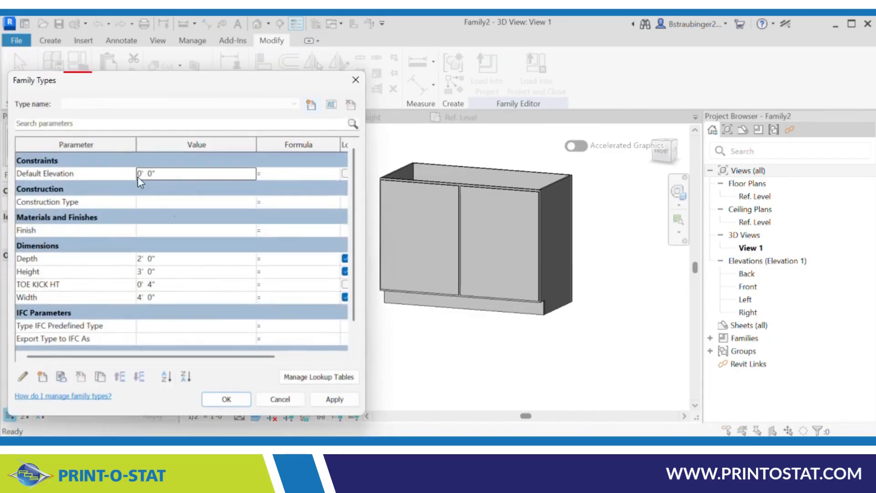
{"action": "left_click", "coordinate": [188, 271]}
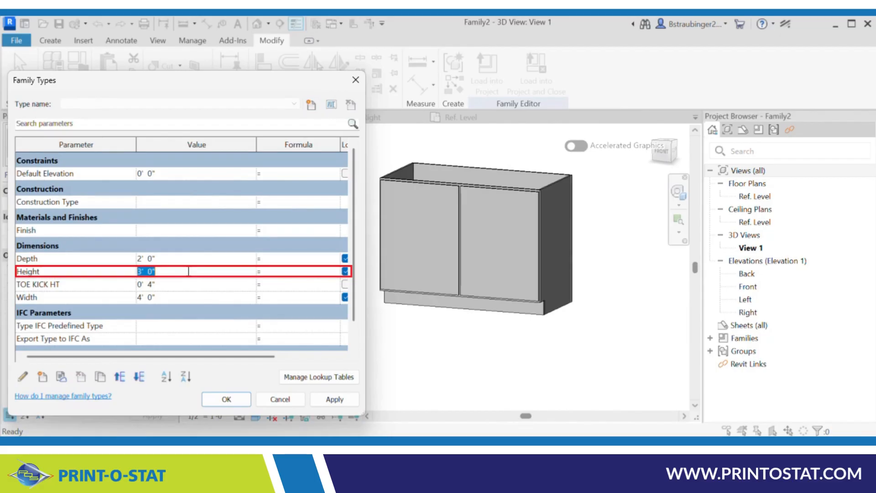
{"action": "type", "text": "2'"}
{"action": "type", "text": " 6"}
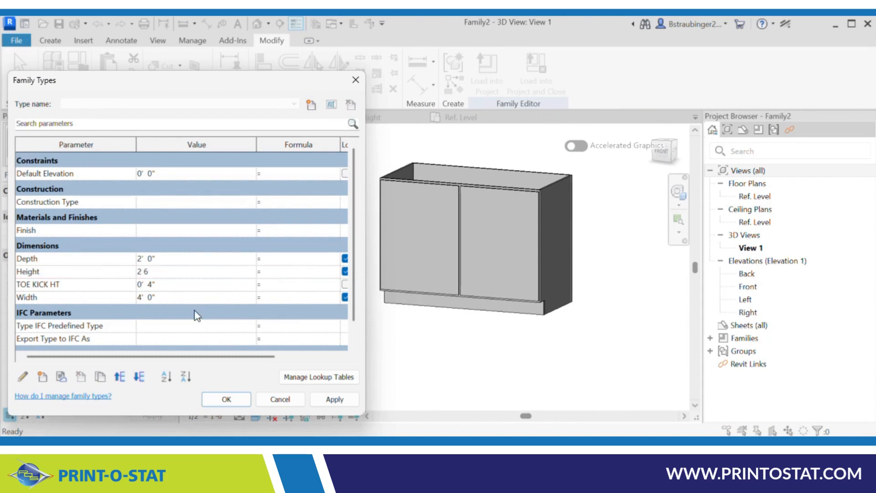
{"action": "left_click", "coordinate": [187, 297]}
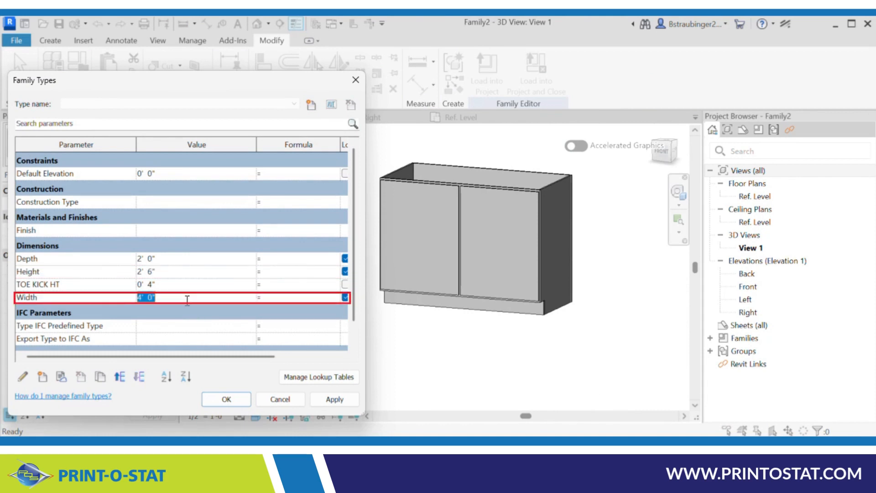
{"action": "type", "text": "3"}
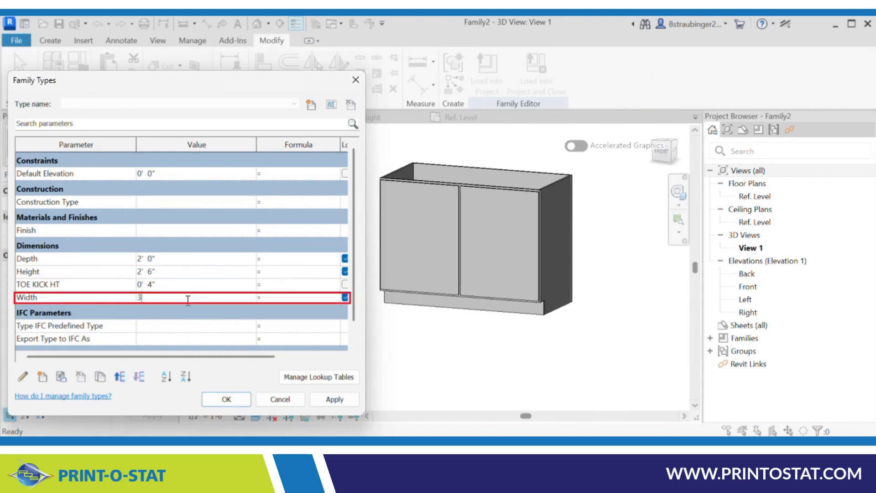
{"action": "left_click", "coordinate": [333, 400]}
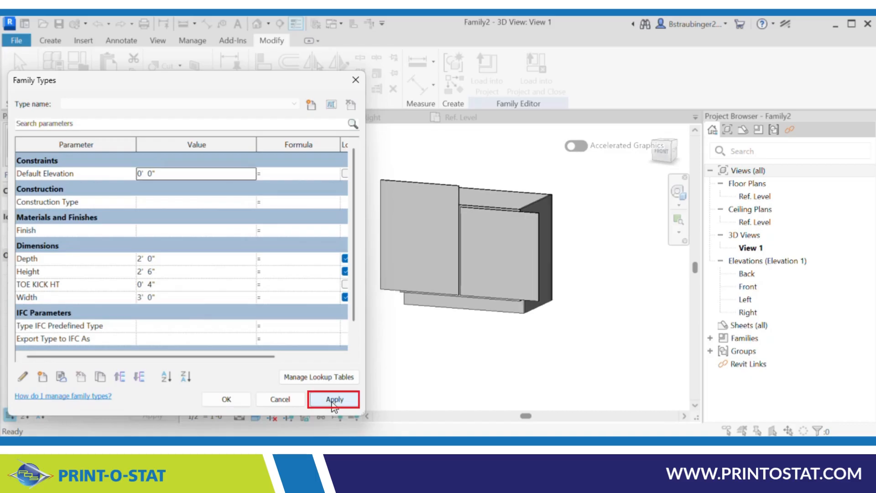
{"action": "left_click", "coordinate": [226, 399]}
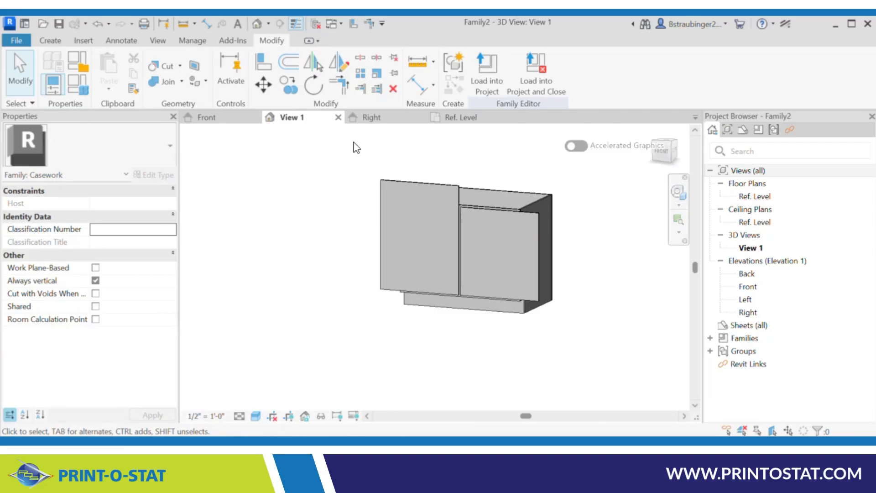
In the Ref. Level plan, move the right door's outer reference plane inward to about 1" inside the cabinet's right reference plane
{"action": "left_click", "coordinate": [461, 118]}
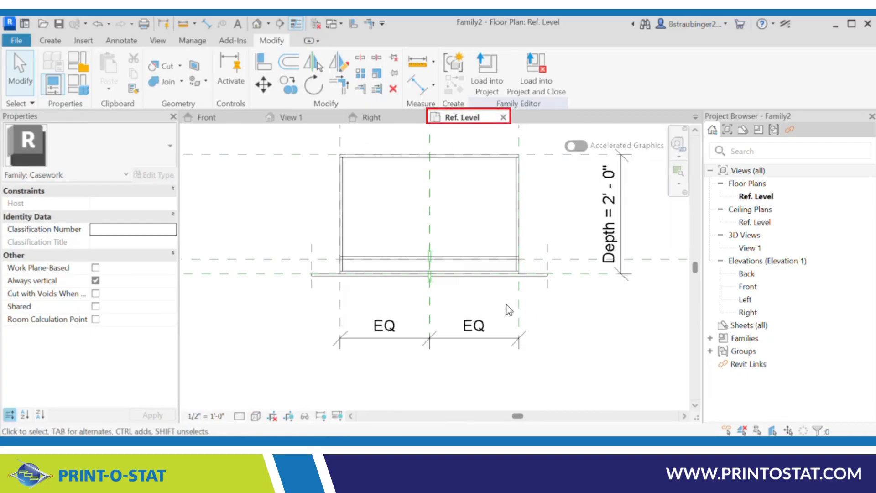
{"action": "scroll", "coordinate": [532, 294], "scroll_direction": "up", "scroll_amount": 2}
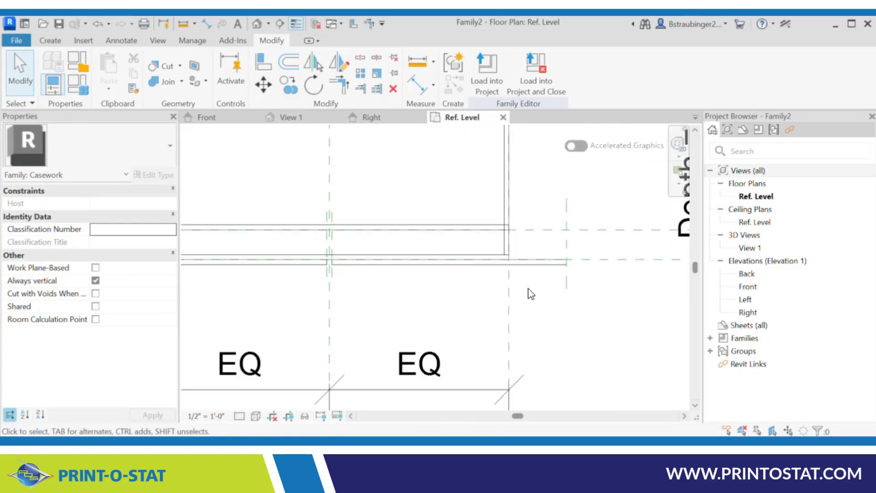
{"action": "scroll", "coordinate": [531, 295], "scroll_direction": "up", "scroll_amount": 2}
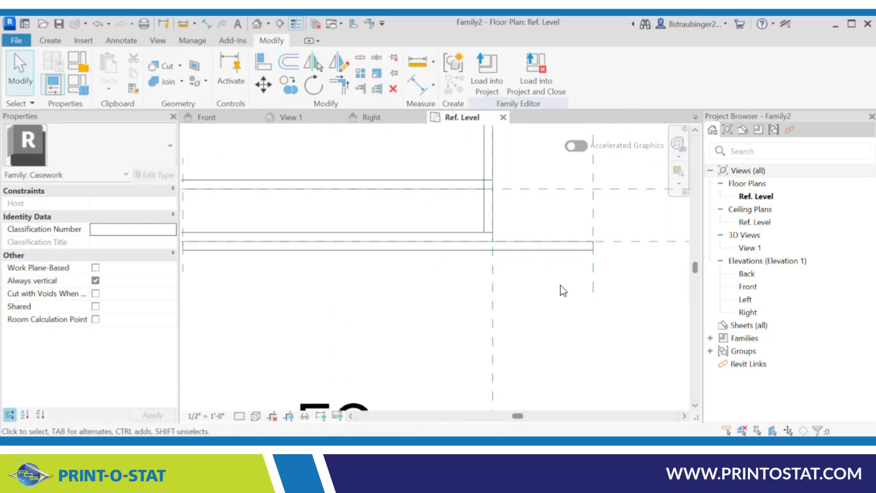
{"action": "left_click", "coordinate": [592, 290]}
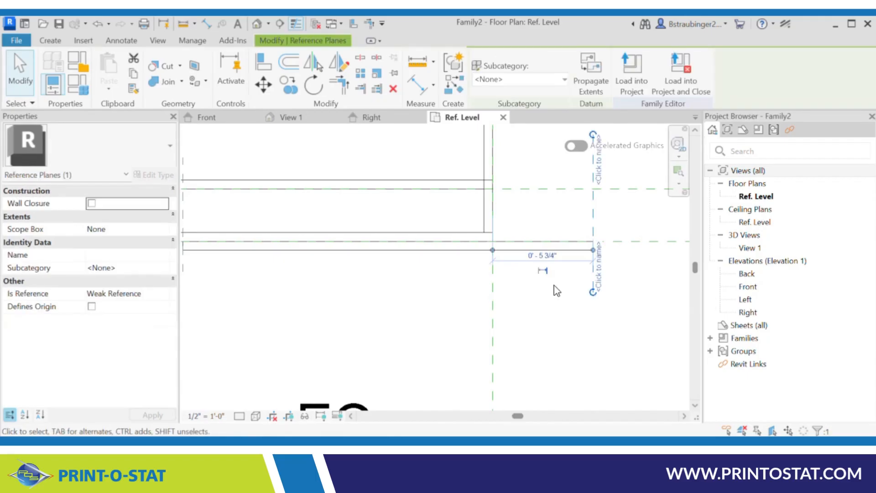
{"action": "left_click", "coordinate": [263, 84]}
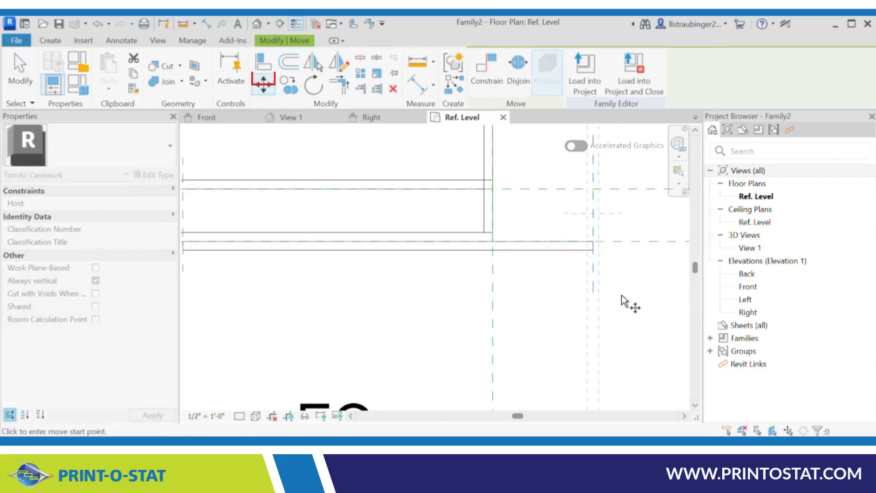
{"action": "left_click", "coordinate": [594, 277]}
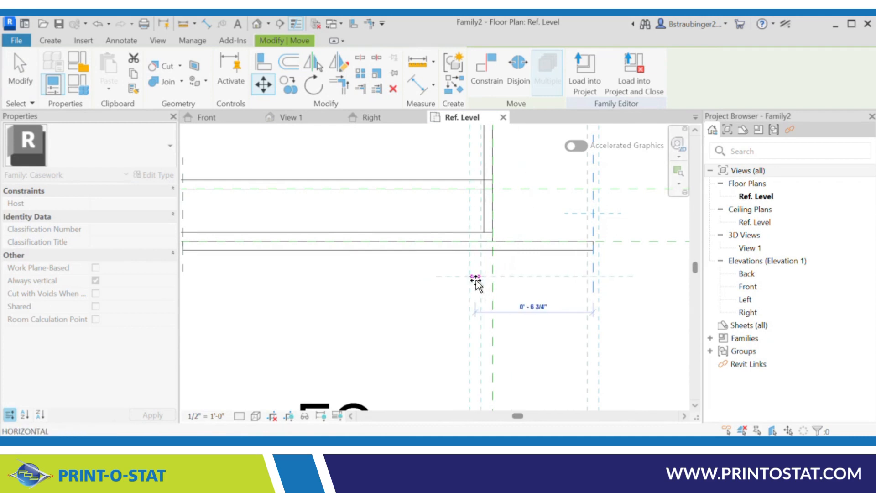
{"action": "left_click", "coordinate": [475, 277]}
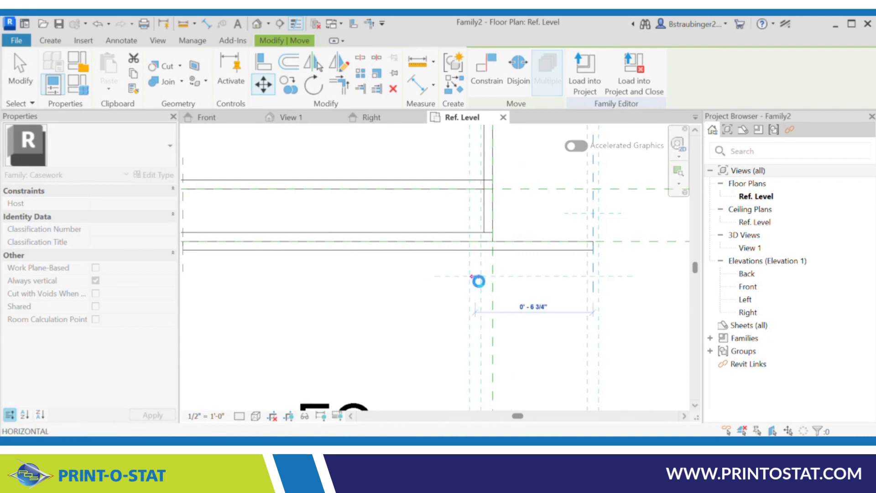
{"action": "left_click", "coordinate": [537, 292]}
{"action": "left_click", "coordinate": [475, 291]}
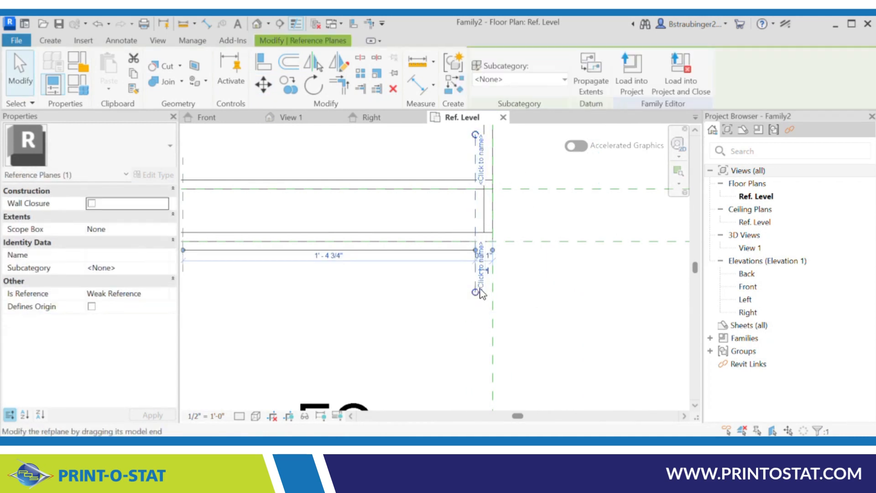
Try making the temporary dimensions at the right door's outer reference plane permanent, and delete the resulting dimension string
{"action": "scroll", "coordinate": [485, 283], "scroll_direction": "up", "scroll_amount": 2}
{"action": "scroll", "coordinate": [489, 279], "scroll_direction": "up", "scroll_amount": 3}
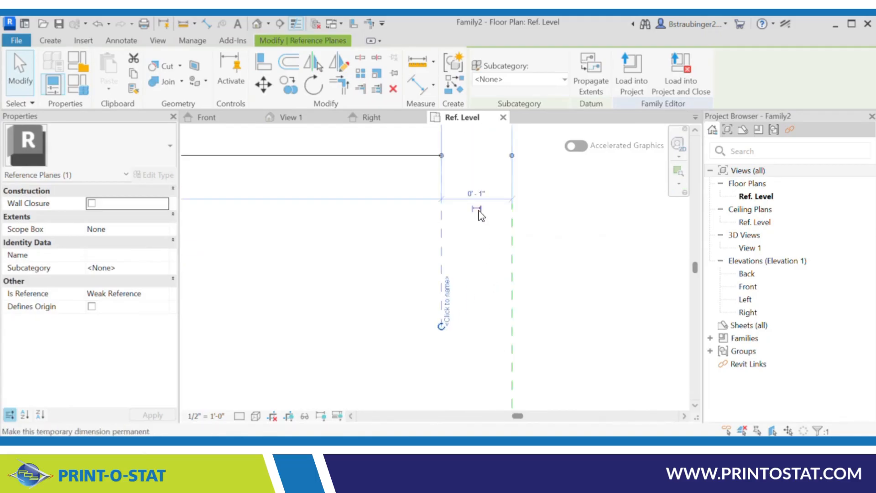
{"action": "left_click", "coordinate": [479, 210]}
{"action": "scroll", "coordinate": [551, 281], "scroll_direction": "down", "scroll_amount": 3}
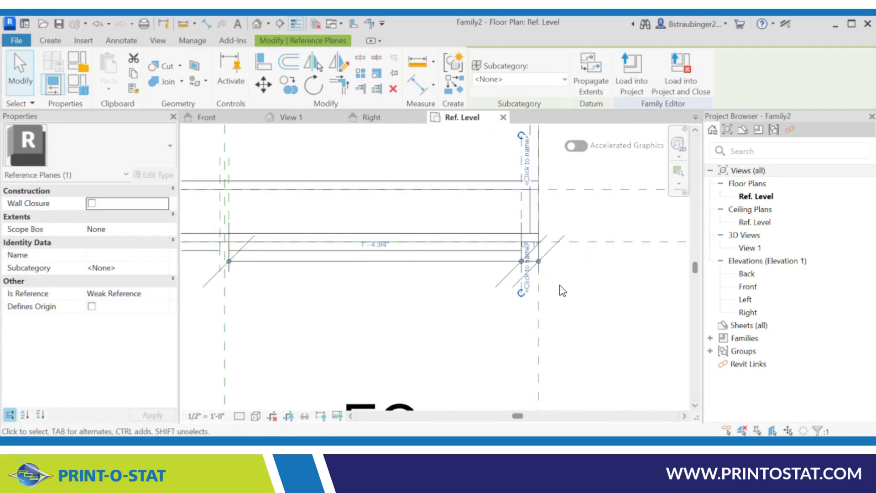
{"action": "left_click", "coordinate": [565, 291]}
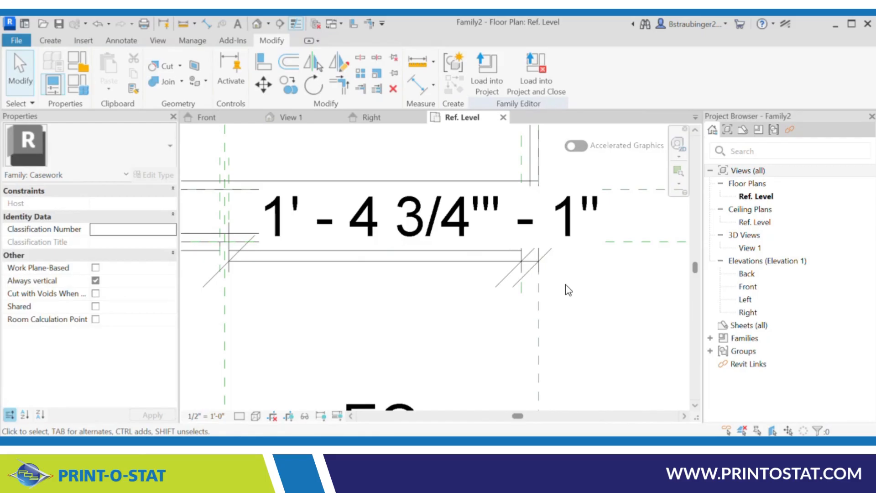
{"action": "left_click", "coordinate": [468, 262]}
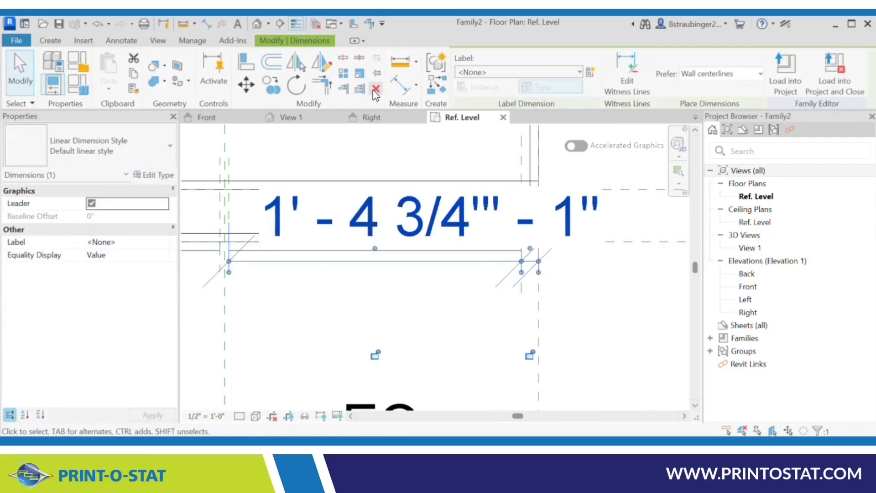
{"action": "left_click", "coordinate": [374, 89]}
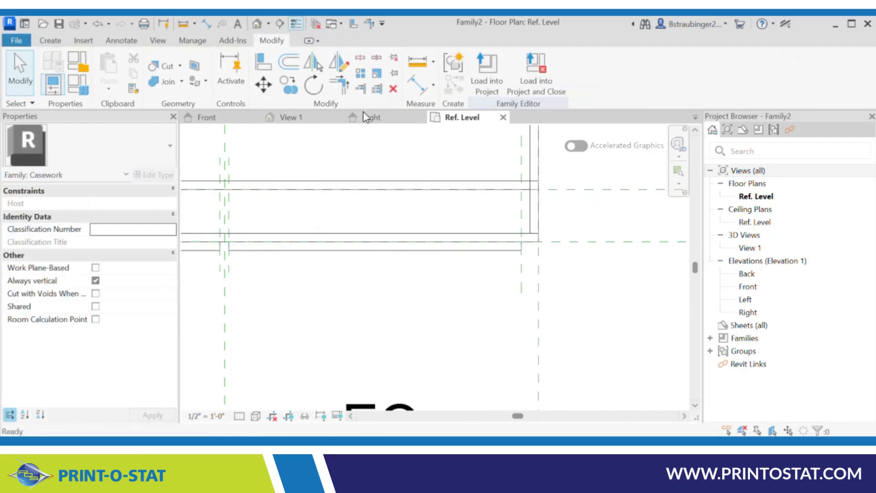
Add an aligned dimension between the right door's outer reference plane and the cabinet's right reference plane, placed below the doors
{"action": "left_click", "coordinate": [206, 23]}
{"action": "left_click", "coordinate": [521, 290]}
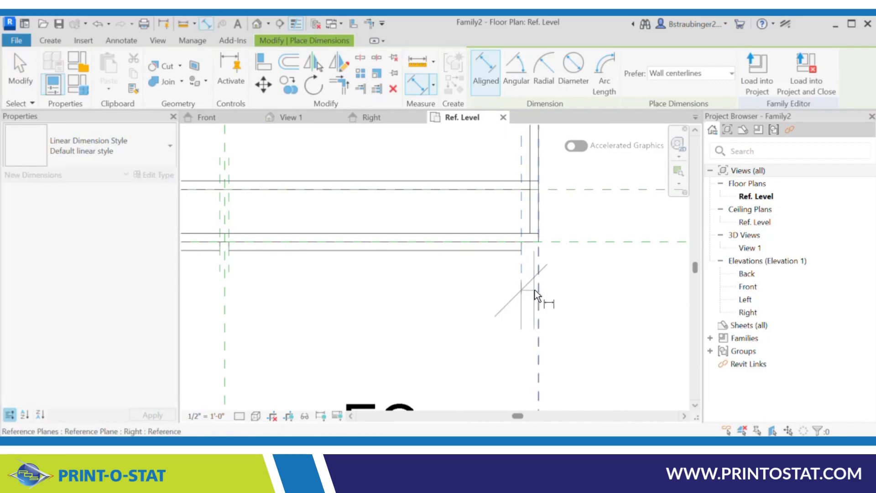
{"action": "scroll", "coordinate": [560, 298], "scroll_direction": "down", "scroll_amount": 3}
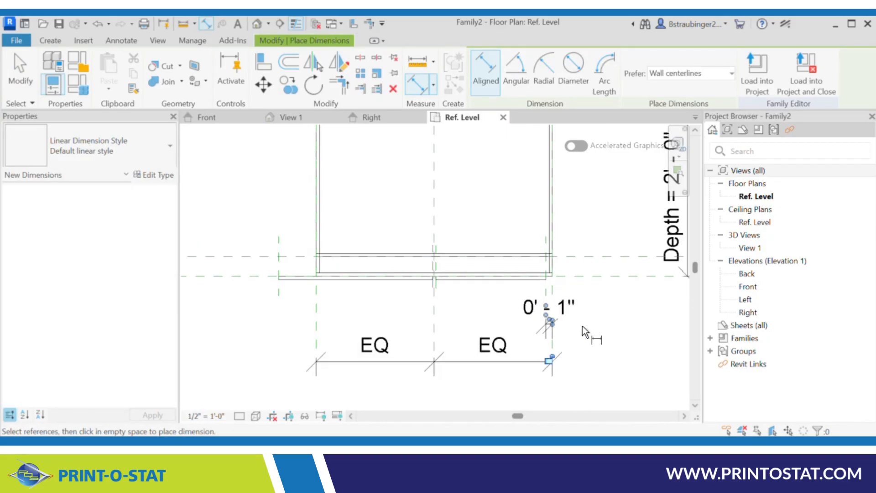
{"action": "left_click", "coordinate": [582, 325]}
{"action": "key", "text": "Escape"}
{"action": "key", "text": "Escape"}
Set the offset between the right door's outer reference plane and the cabinet's right reference plane to 0' 0 1/4"
{"action": "left_click", "coordinate": [545, 246]}
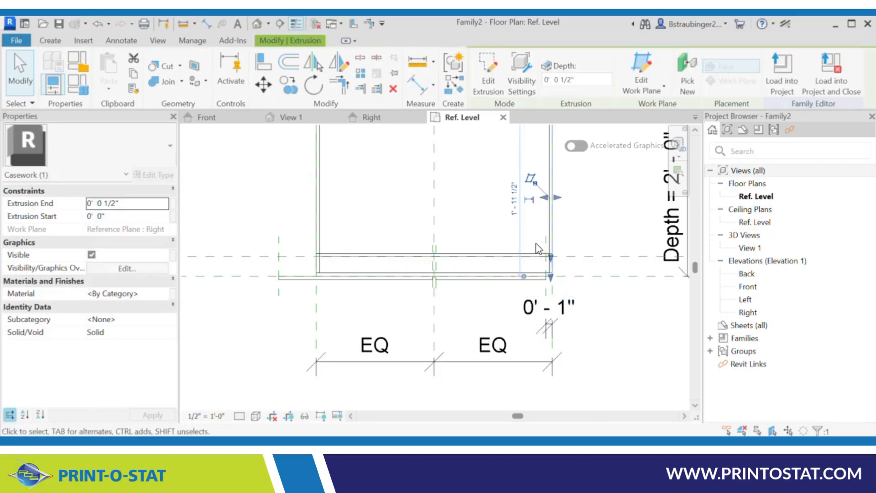
{"action": "key", "text": "Escape"}
{"action": "left_click", "coordinate": [546, 294]}
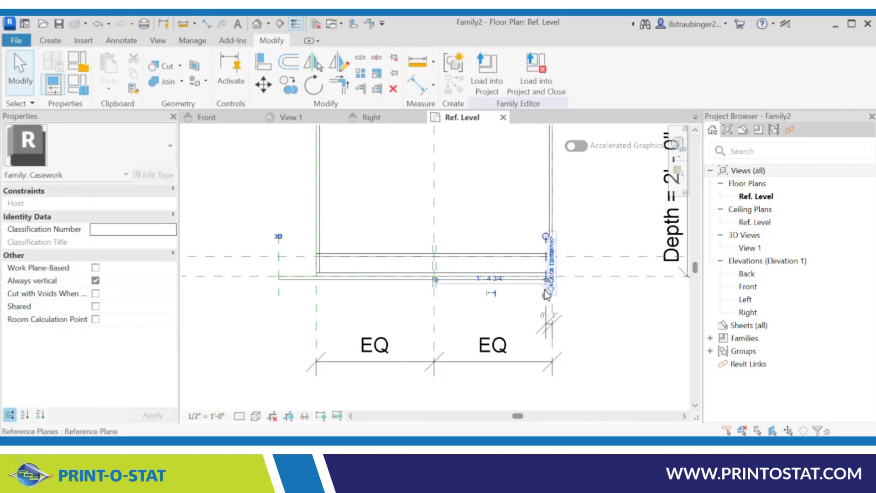
{"action": "left_click", "coordinate": [554, 320]}
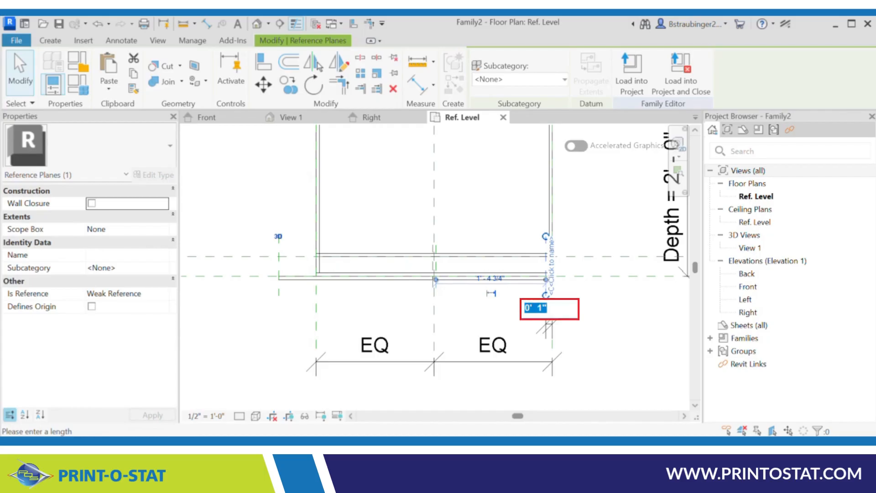
{"action": "type", "text": "0' - "}
{"action": "type", "text": "0 1"}
{"action": "type", "text": "/4"}
{"action": "key", "text": "Return"}
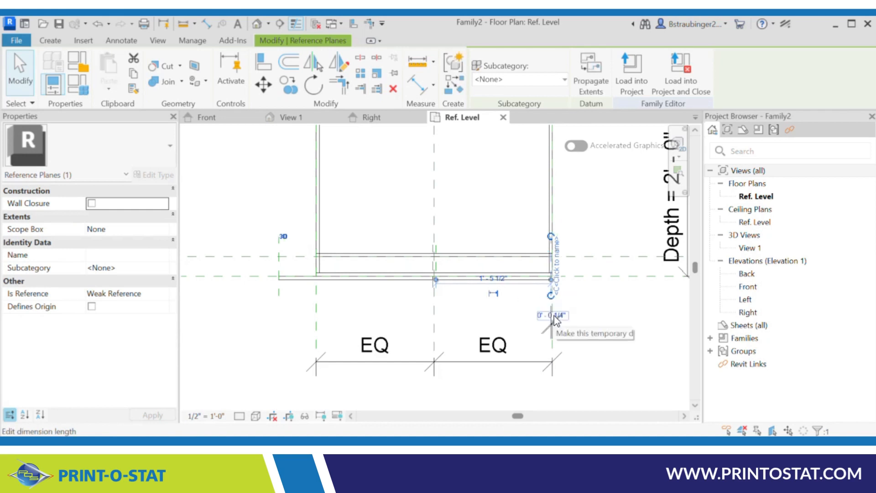
{"action": "left_click", "coordinate": [605, 323]}
{"action": "left_click", "coordinate": [580, 315]}
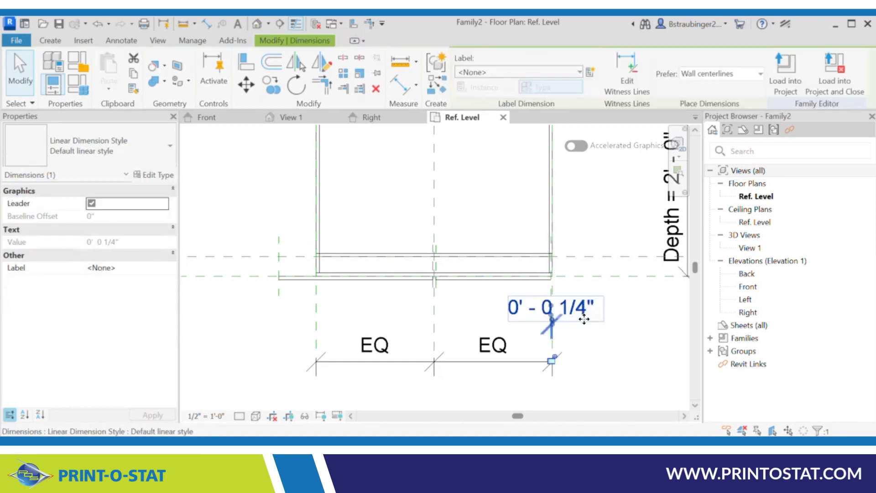
{"action": "left_click", "coordinate": [600, 364]}
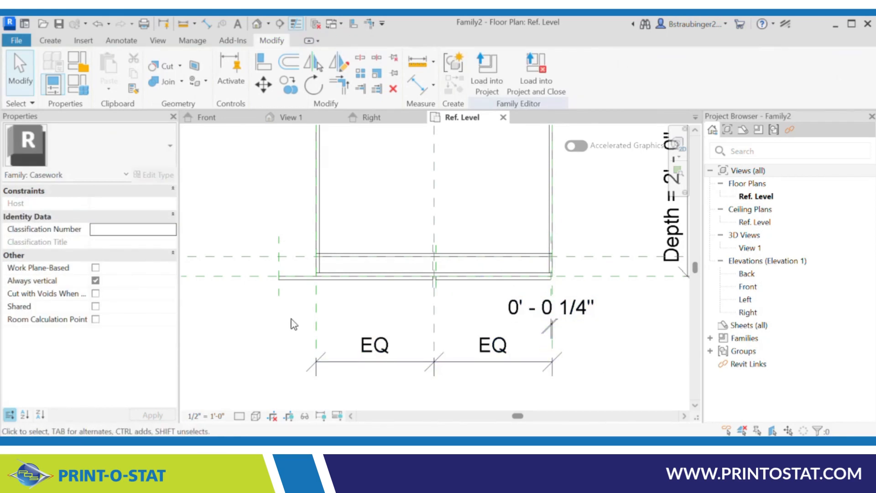
Move the left door's outer reference plane inward to about 2" inside the cabinet's left reference plane
{"action": "left_click", "coordinate": [284, 289]}
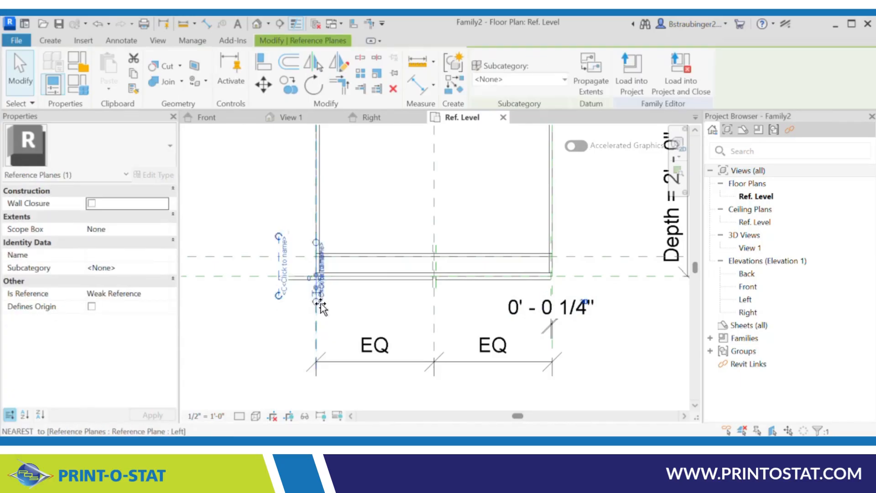
{"action": "left_click_drag", "start_coordinate": [284, 289], "coordinate": [329, 305]}
{"action": "left_click", "coordinate": [348, 182]}
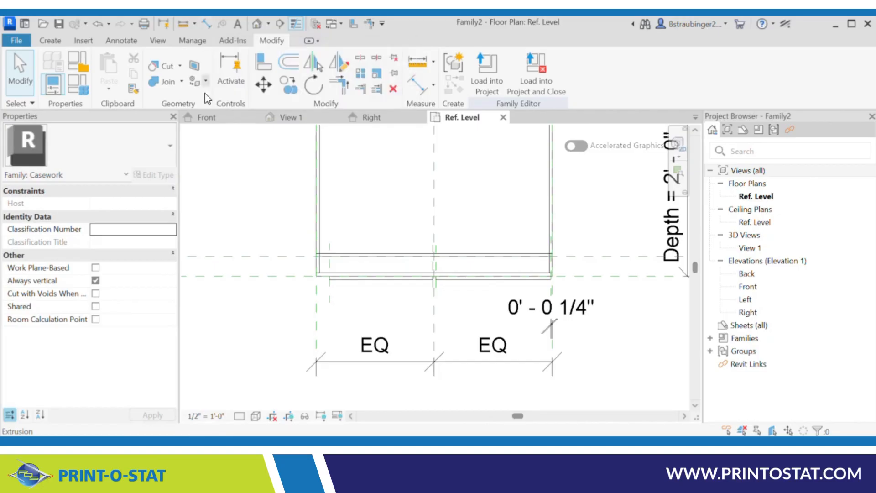
Add an aligned dimension between the left door's outer reference plane and the cabinet's left reference plane, placed below the doors
{"action": "left_click", "coordinate": [329, 294]}
{"action": "scroll", "coordinate": [329, 314], "scroll_direction": "up", "scroll_amount": 5}
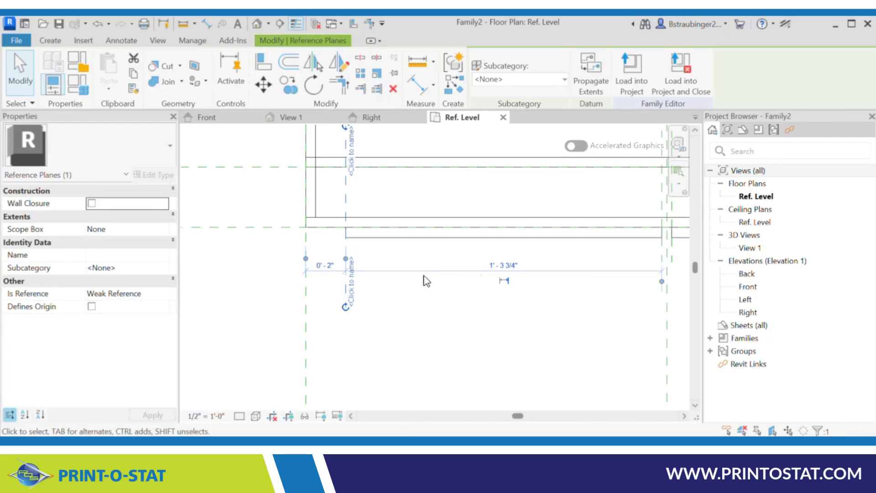
{"action": "left_click", "coordinate": [450, 319]}
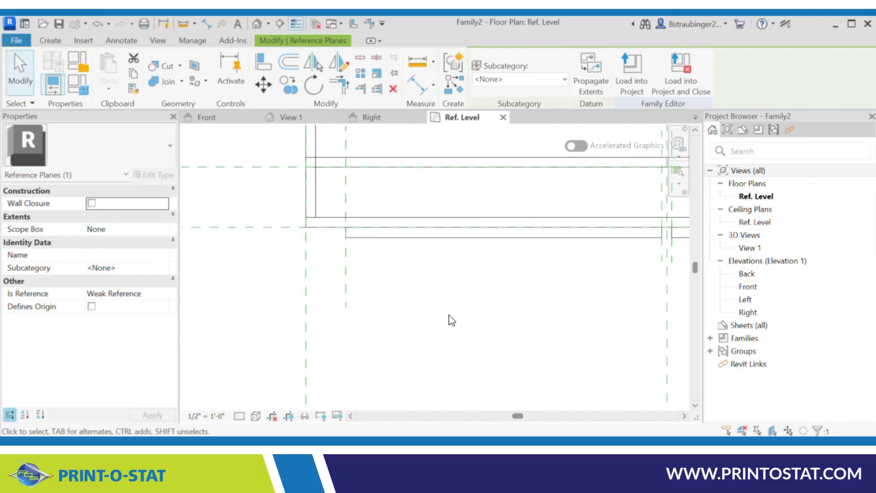
{"action": "left_click", "coordinate": [204, 24]}
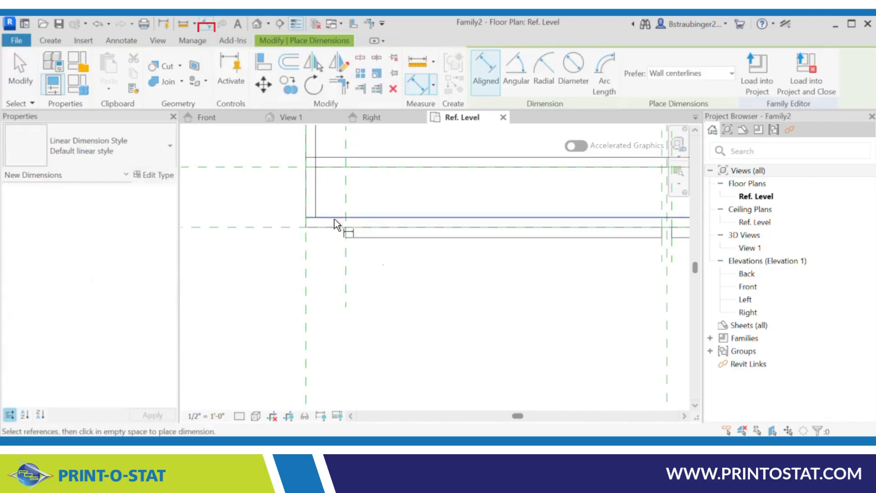
{"action": "left_click", "coordinate": [351, 290]}
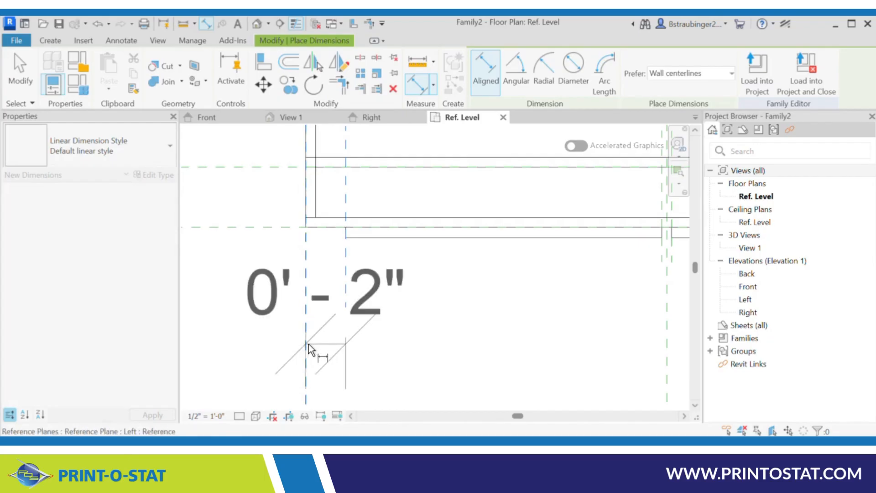
{"action": "left_click", "coordinate": [308, 344]}
{"action": "scroll", "coordinate": [394, 307], "scroll_direction": "down", "scroll_amount": 2}
{"action": "scroll", "coordinate": [397, 311], "scroll_direction": "down", "scroll_amount": 2}
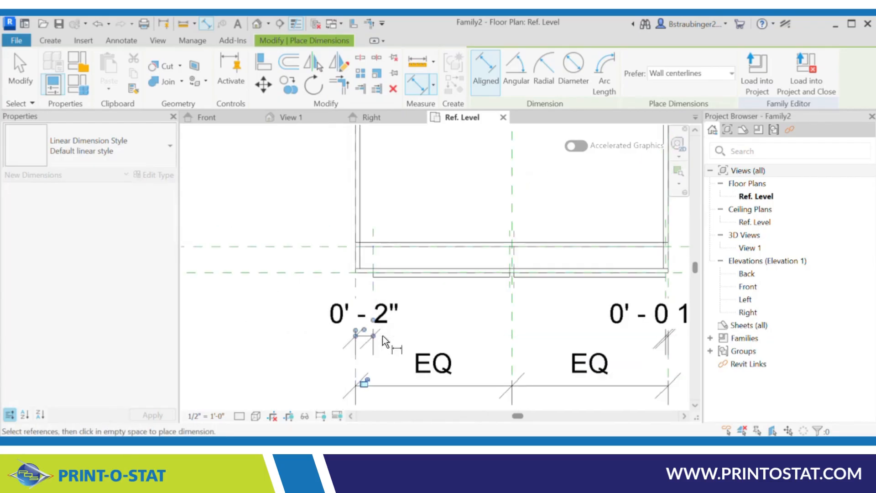
{"action": "left_click", "coordinate": [383, 336]}
{"action": "key", "text": "Escape"}
{"action": "key", "text": "Escape"}
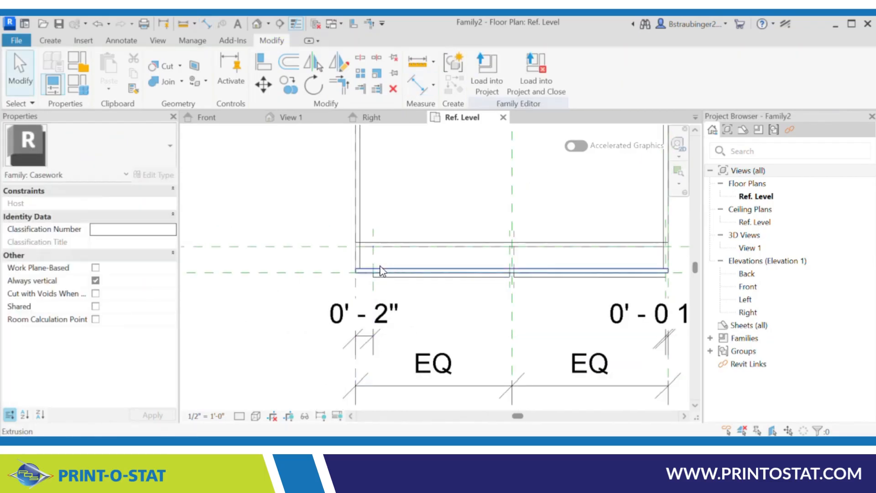
Set the offset between the left door's outer reference plane and the cabinet's left reference plane to 0' 0 1/4" and lock that dimension
{"action": "left_click", "coordinate": [373, 259]}
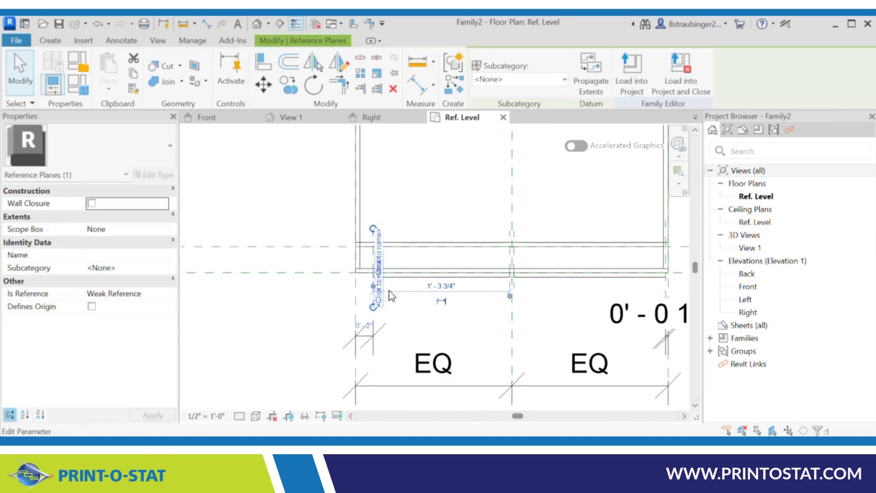
{"action": "left_click", "coordinate": [366, 326]}
{"action": "type", "text": "0 1/4"}
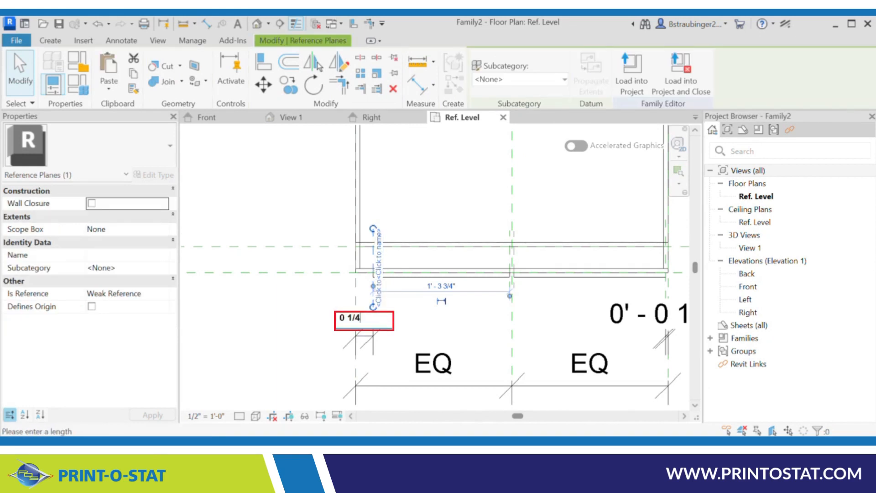
{"action": "key", "text": "Return"}
{"action": "left_click", "coordinate": [414, 338]}
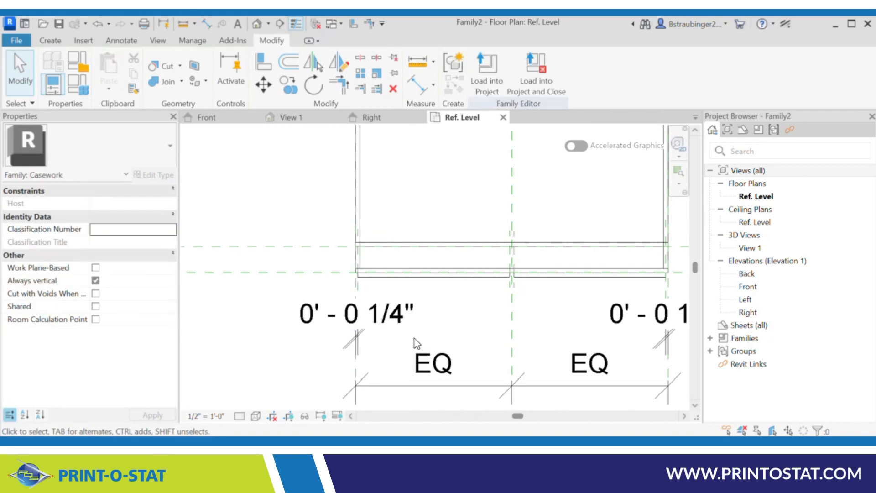
{"action": "left_click", "coordinate": [397, 323]}
{"action": "left_click", "coordinate": [360, 382]}
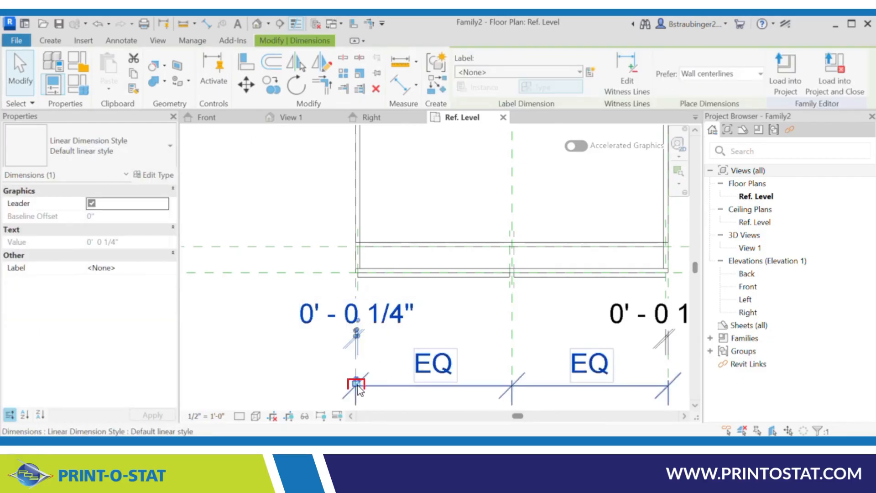
{"action": "left_click", "coordinate": [449, 322]}
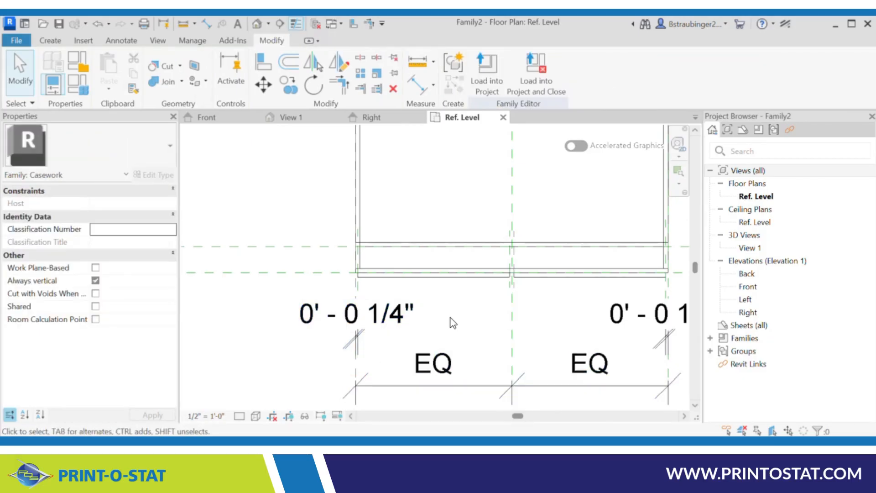
In the Front elevation, lower the left door's top edge to the reference plane just below the cabinet top and lock it there
{"action": "left_click", "coordinate": [291, 120]}
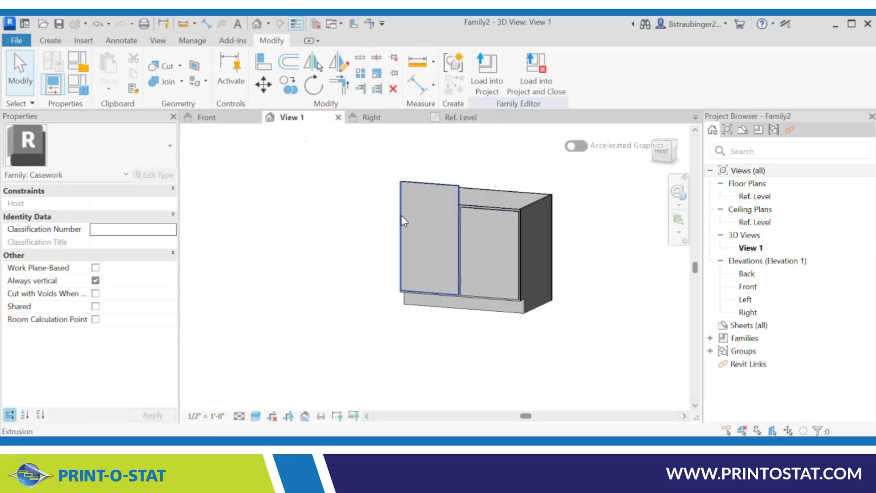
{"action": "left_click", "coordinate": [206, 119]}
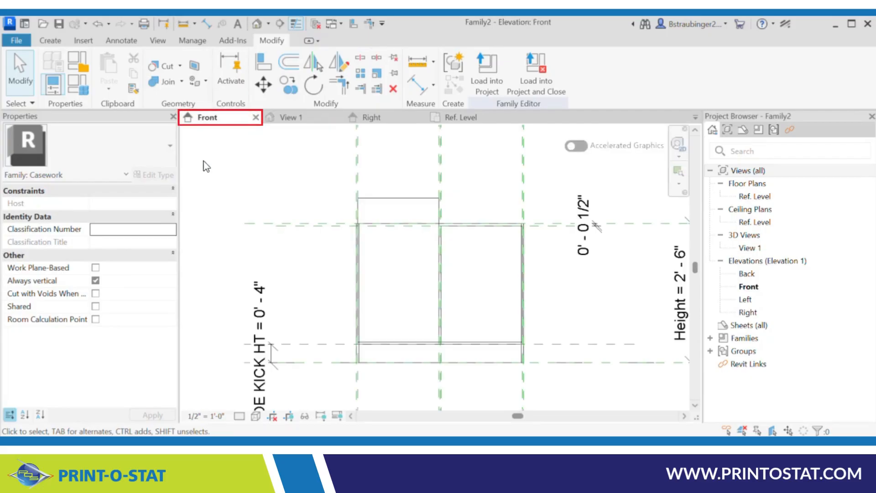
{"action": "left_click", "coordinate": [402, 210]}
{"action": "scroll", "coordinate": [414, 209], "scroll_direction": "up", "scroll_amount": 3}
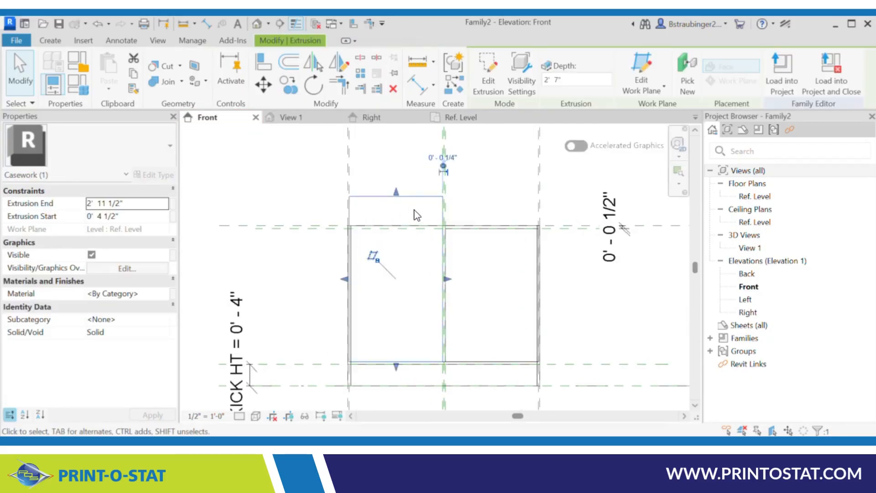
{"action": "scroll", "coordinate": [416, 214], "scroll_direction": "up", "scroll_amount": 2}
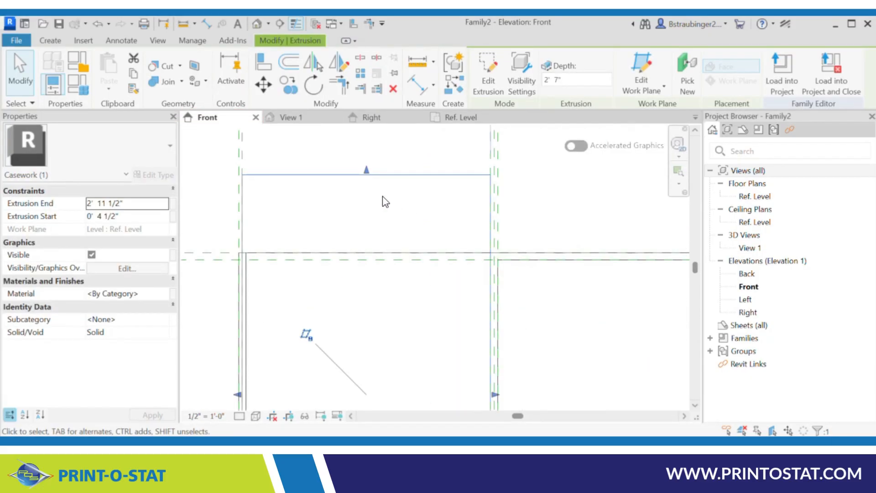
{"action": "left_click_drag", "start_coordinate": [365, 172], "coordinate": [362, 259]}
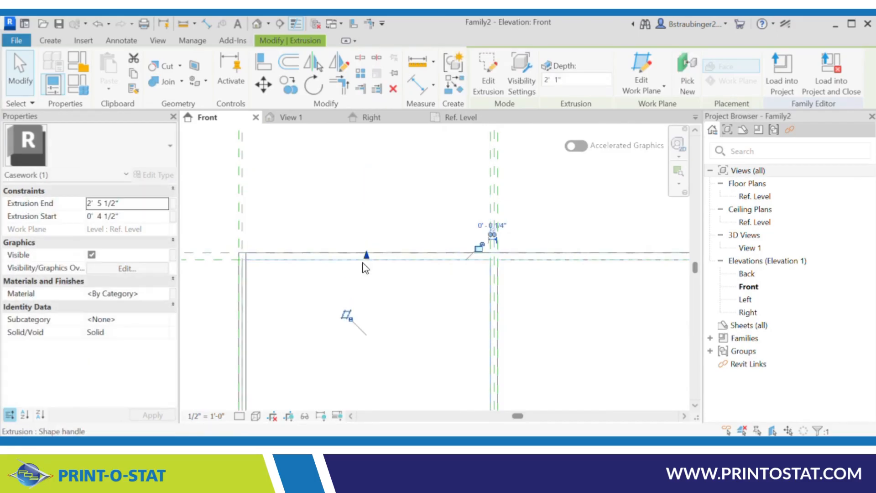
{"action": "left_click", "coordinate": [479, 251]}
{"action": "left_click", "coordinate": [415, 210]}
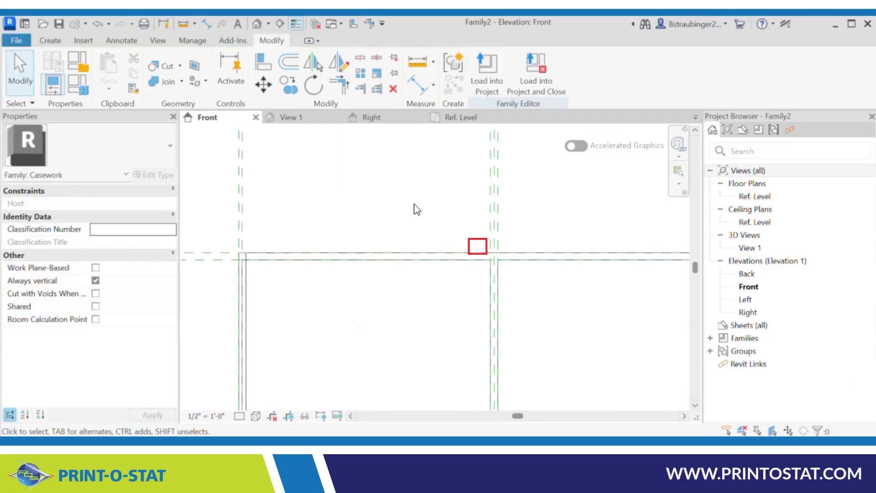
With the 3D view showing, set the family's Height parameter to 2' 10 1/2" and apply it
{"action": "left_click", "coordinate": [292, 119]}
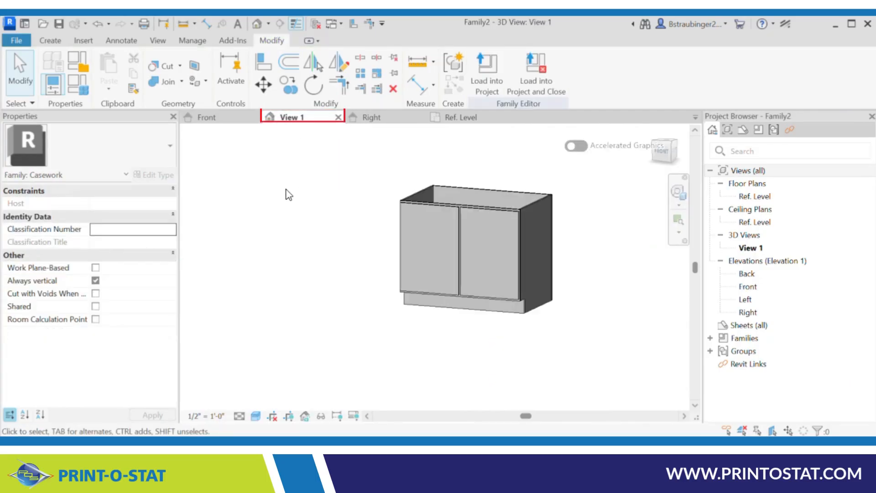
{"action": "left_click", "coordinate": [77, 84]}
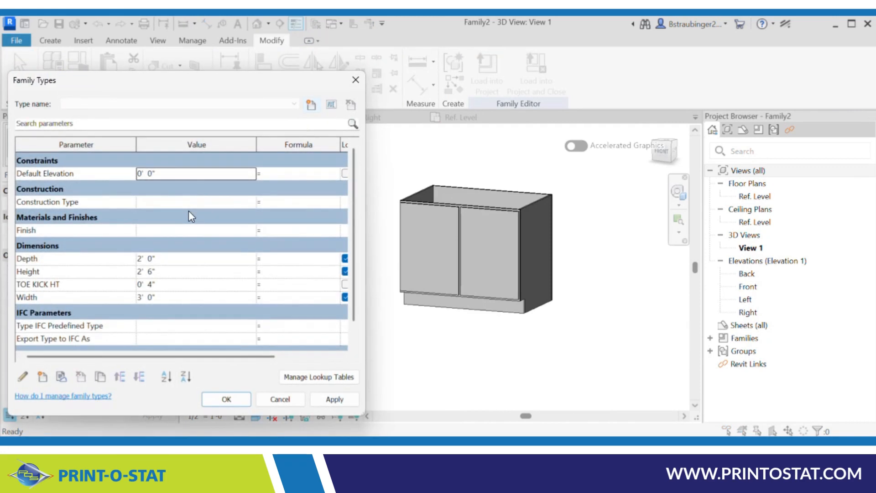
{"action": "left_click", "coordinate": [191, 271]}
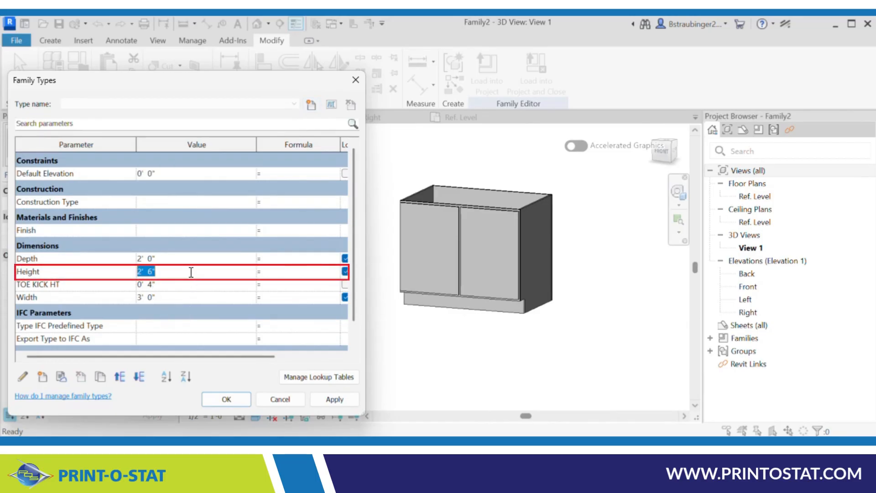
{"action": "type", "text": "2 10.5"}
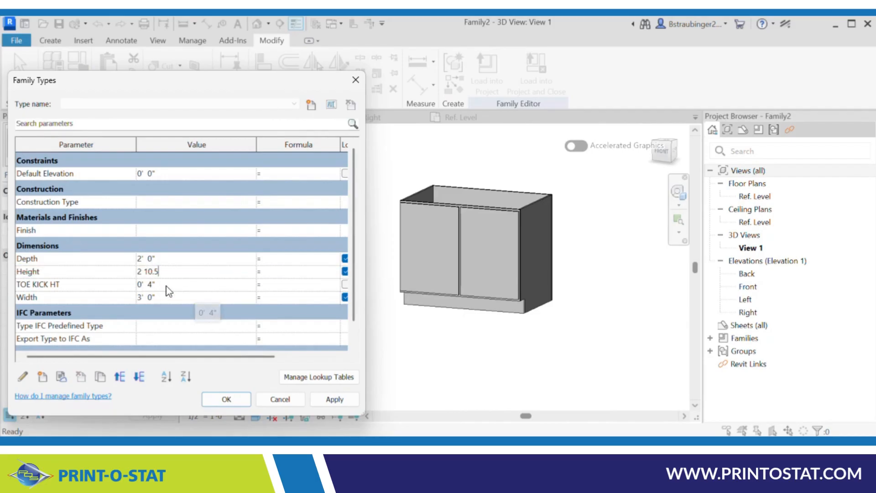
{"action": "left_click", "coordinate": [329, 402]}
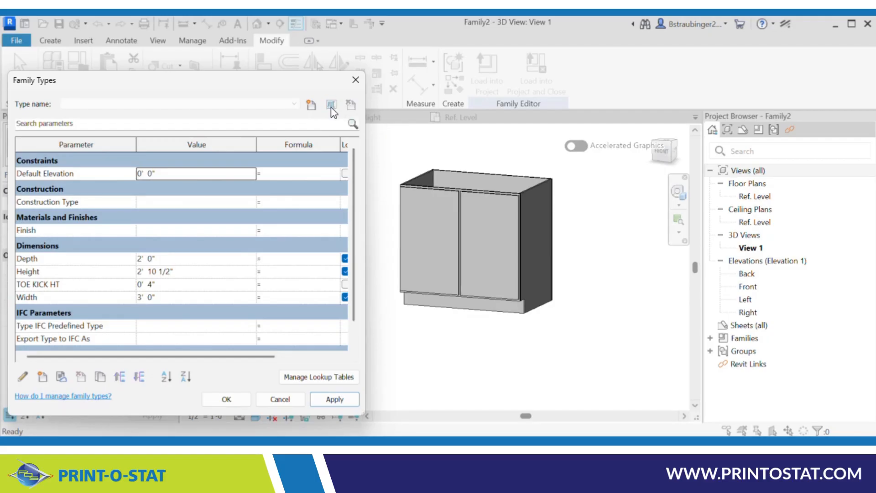
Create a new family type named 24" and apply it
{"action": "left_click", "coordinate": [311, 105]}
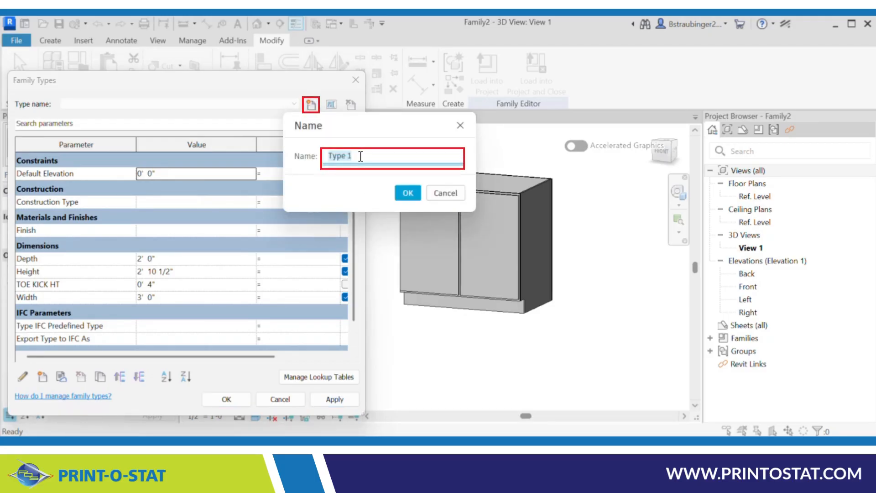
{"action": "type", "text": "24\""}
{"action": "left_click", "coordinate": [407, 193]}
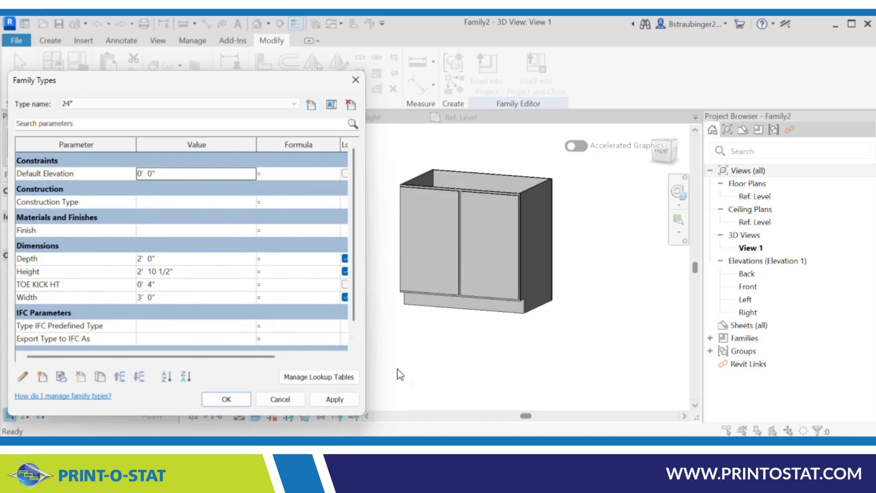
{"action": "left_click", "coordinate": [343, 401]}
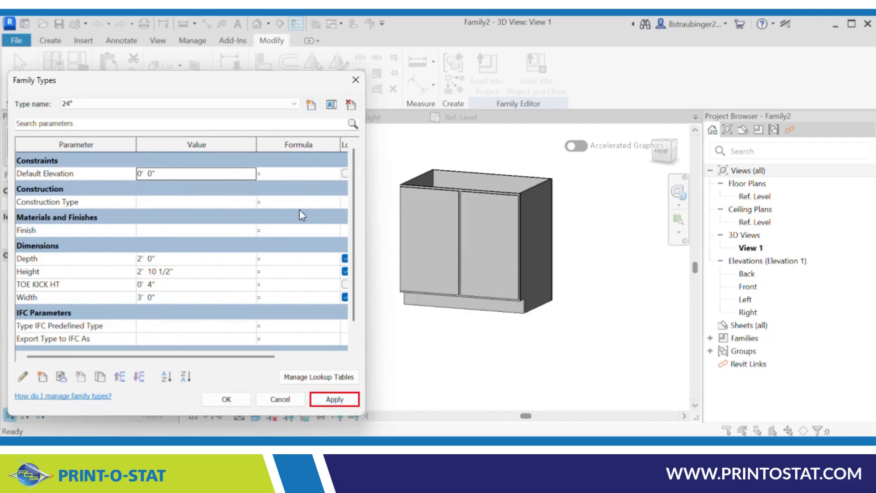
Create another family type named 30"
{"action": "left_click", "coordinate": [311, 105]}
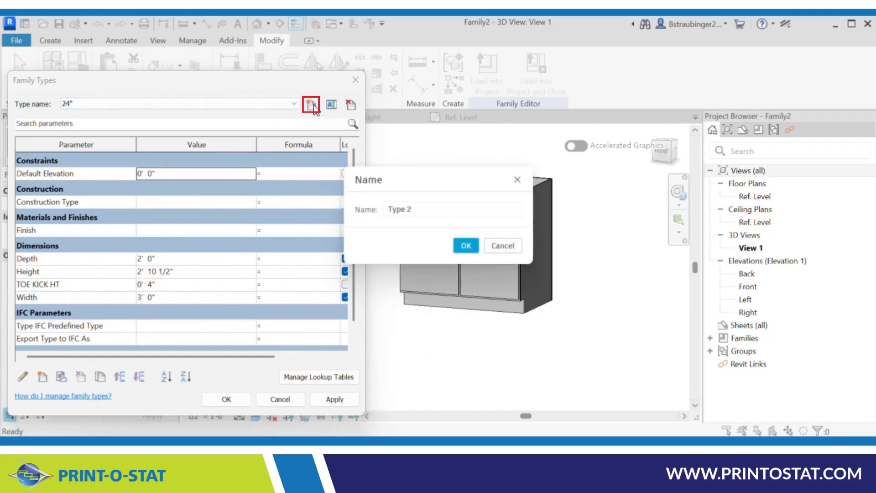
{"action": "left_click", "coordinate": [418, 209]}
{"action": "left_click_drag", "start_coordinate": [418, 210], "coordinate": [362, 211]}
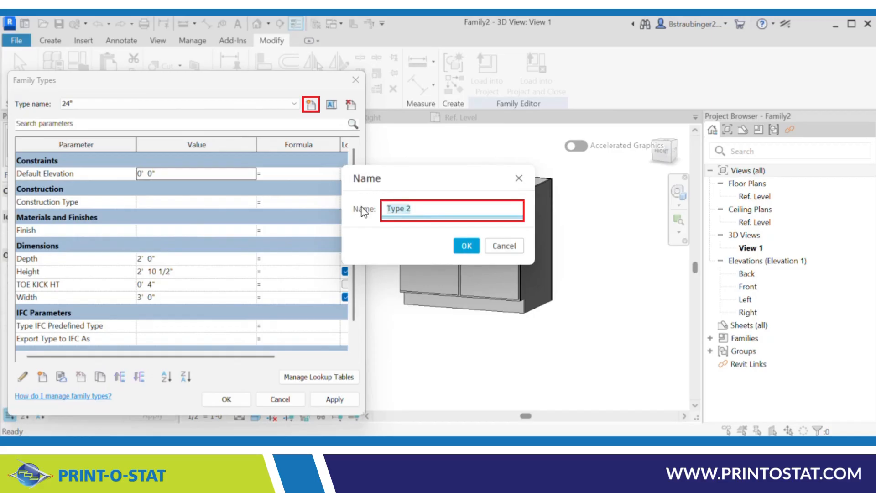
{"action": "type", "text": "30\""}
{"action": "left_click", "coordinate": [465, 247]}
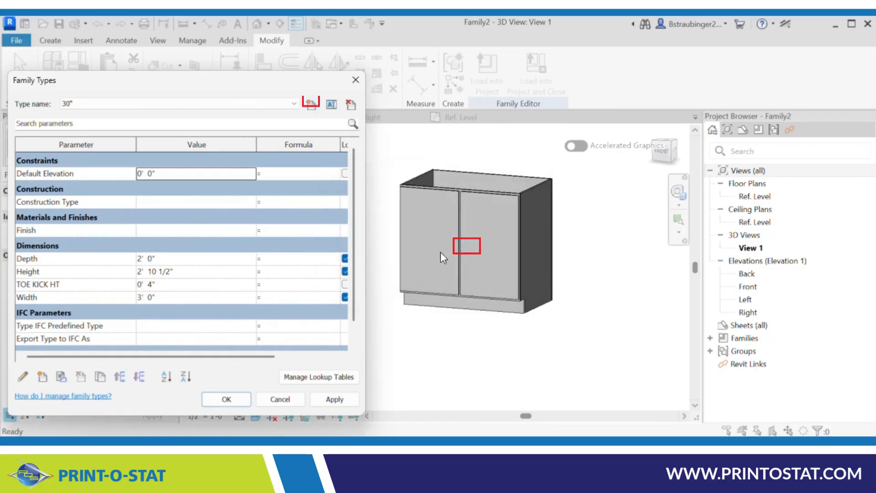
Set the 30" type's Depth to 2' and its Width to 2' 6", and apply the values
{"action": "left_click", "coordinate": [188, 263]}
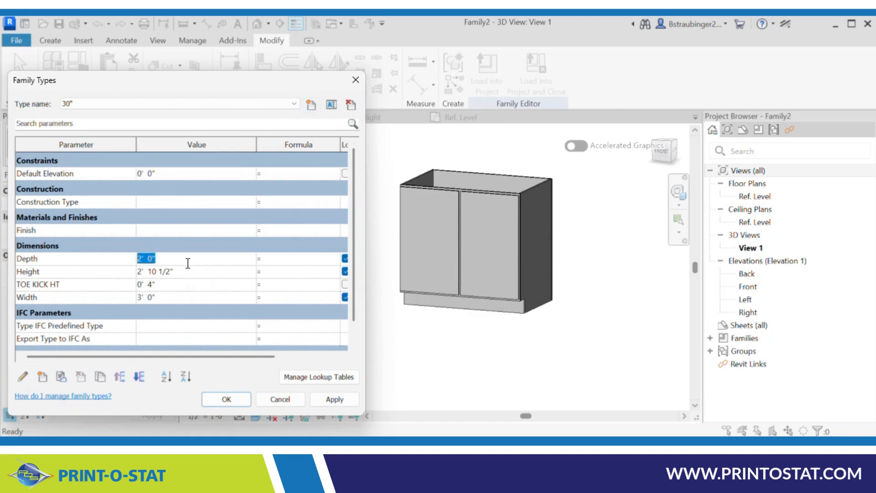
{"action": "type", "text": "2"}
{"action": "left_click", "coordinate": [185, 296]}
{"action": "type", "text": "2"}
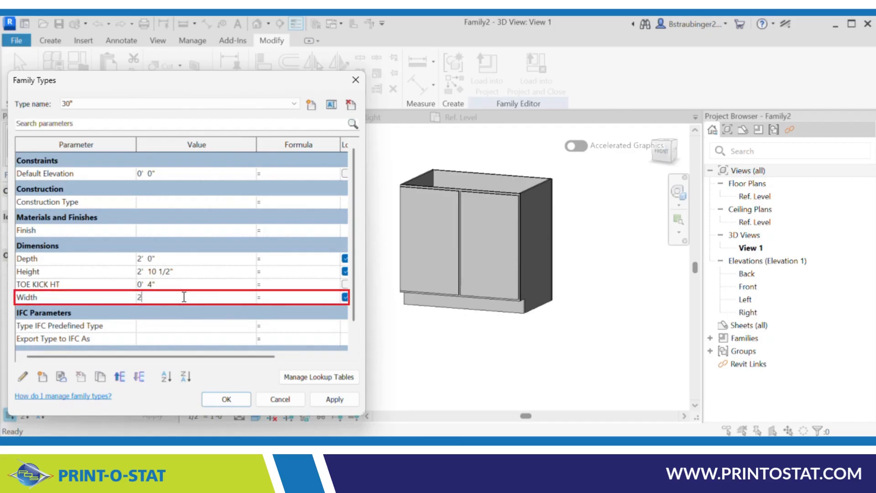
{"action": "type", "text": " 6"}
{"action": "key", "text": "Tab"}
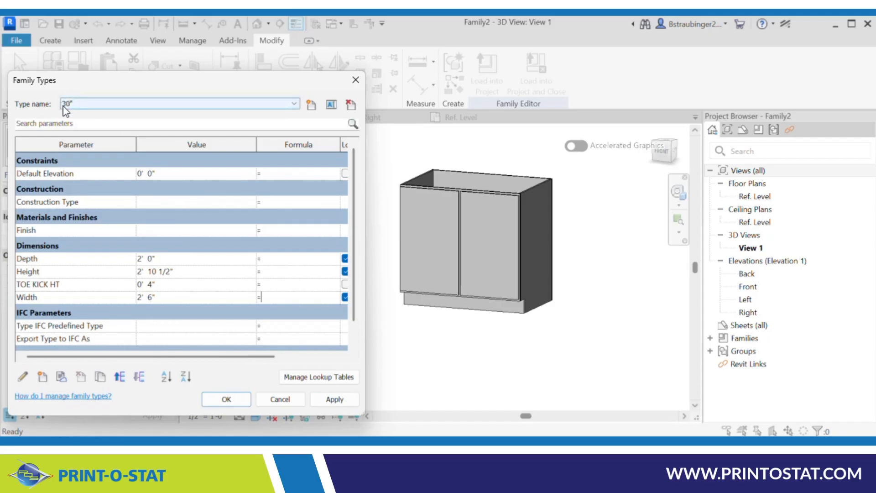
{"action": "left_click", "coordinate": [333, 400]}
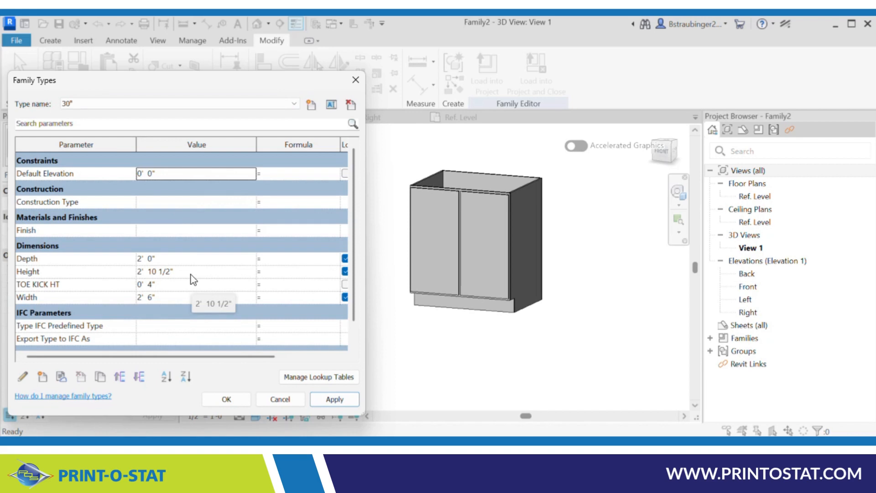
Create a new family type named 48", set its Width to 4', and apply it
{"action": "left_click", "coordinate": [311, 104]}
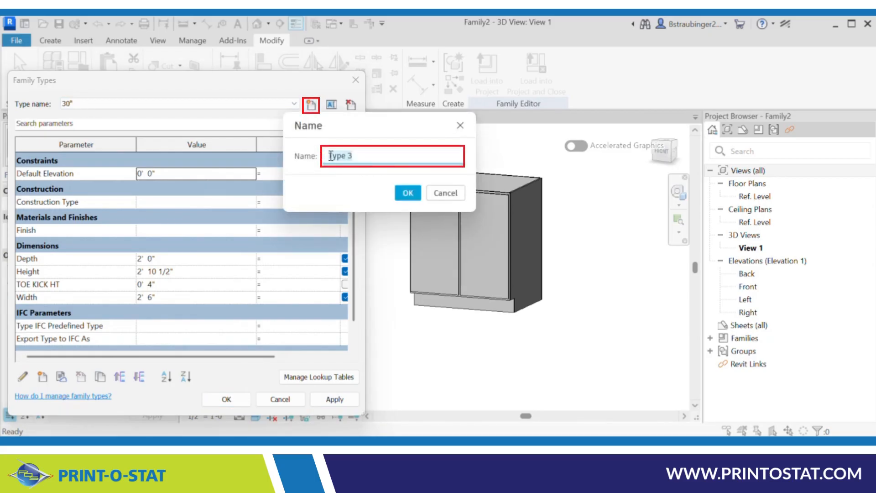
{"action": "type", "text": "48\""}
{"action": "left_click", "coordinate": [408, 193]}
{"action": "left_click", "coordinate": [192, 298]}
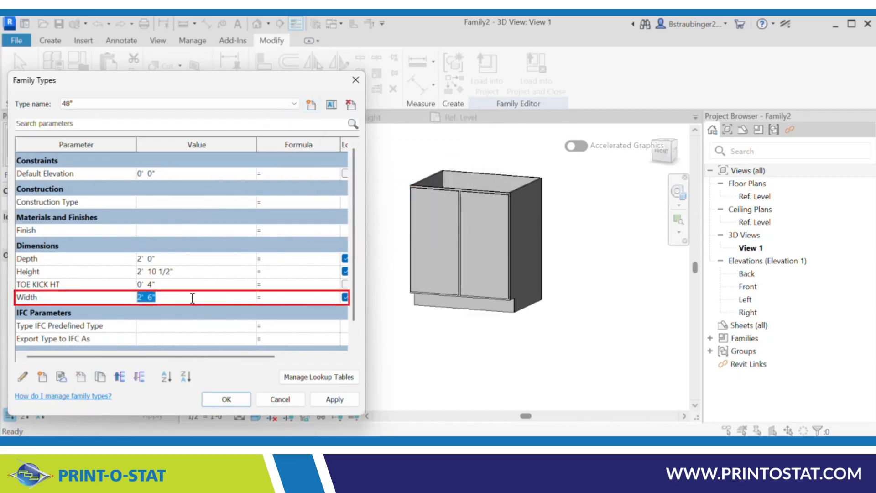
{"action": "type", "text": "4"}
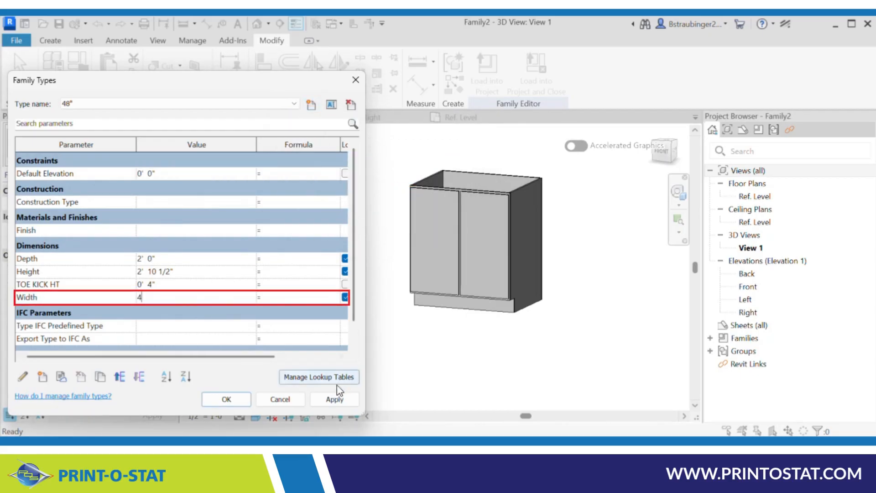
{"action": "left_click", "coordinate": [333, 400]}
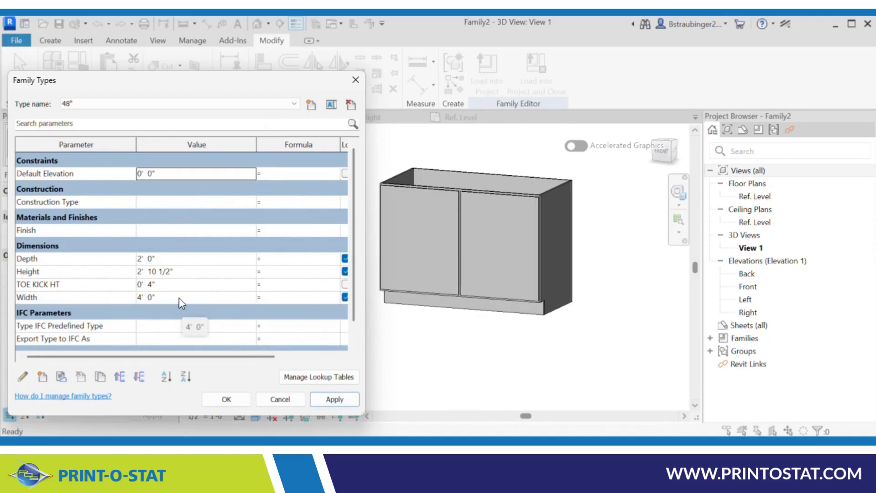
Create another family type named 42" with a Width of 3' 6", apply it, and close the family types
{"action": "left_click", "coordinate": [311, 105]}
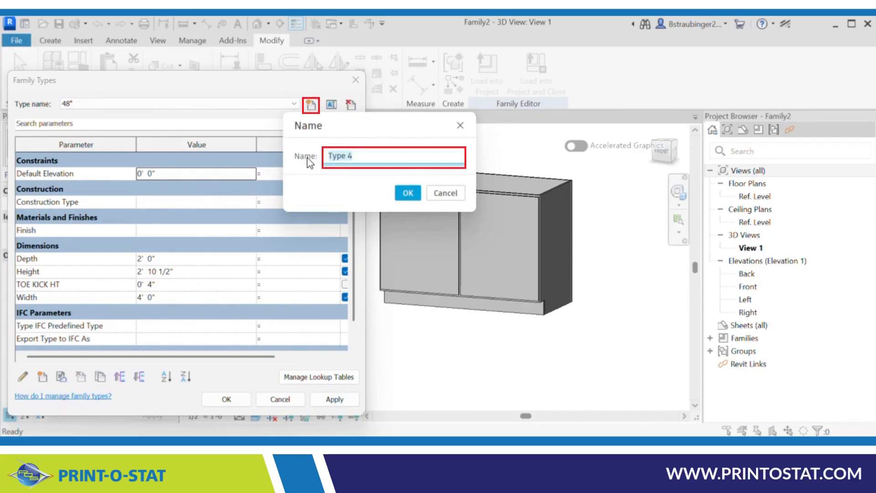
{"action": "type", "text": "42\""}
{"action": "left_click", "coordinate": [409, 193]}
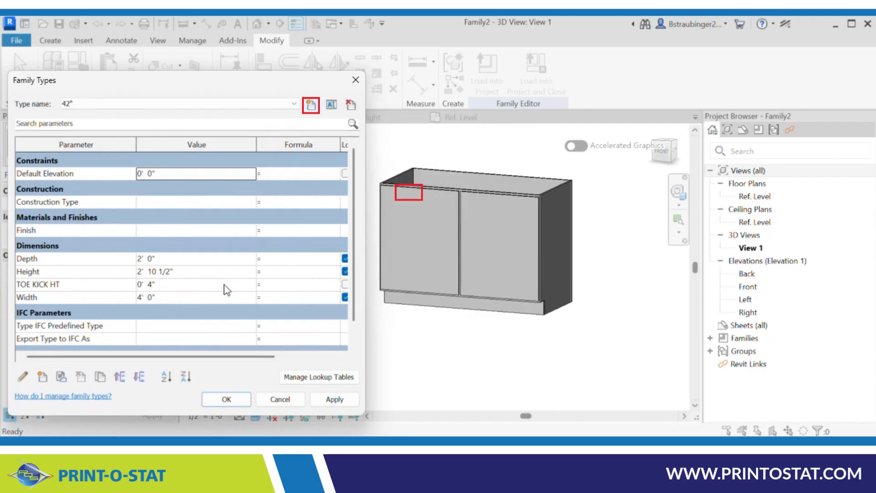
{"action": "left_click", "coordinate": [196, 296]}
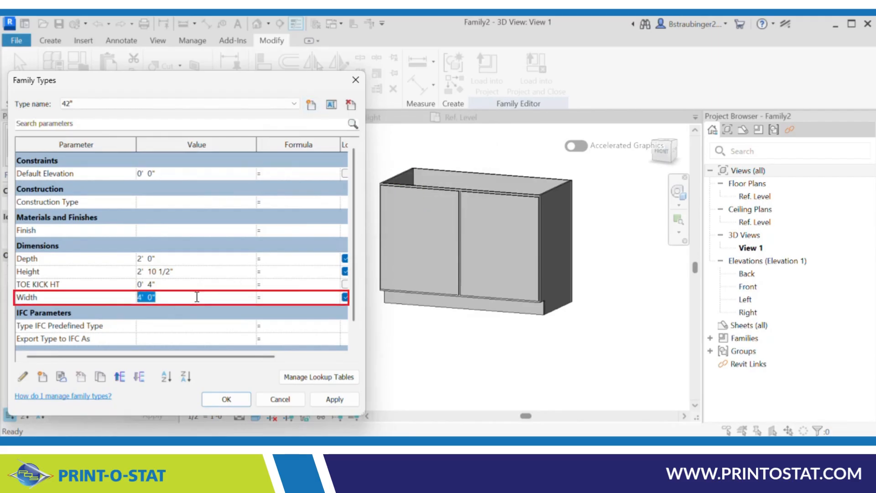
{"action": "type", "text": "3 6"}
{"action": "left_click", "coordinate": [315, 400]}
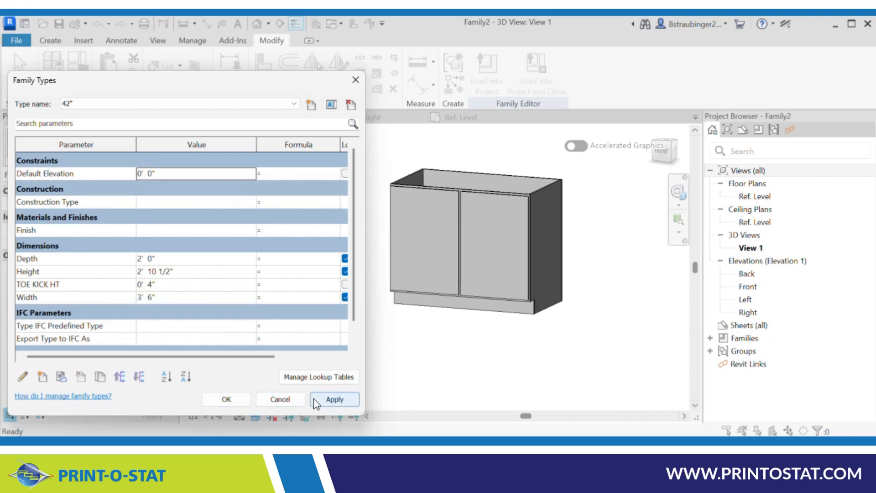
{"action": "left_click", "coordinate": [225, 401]}
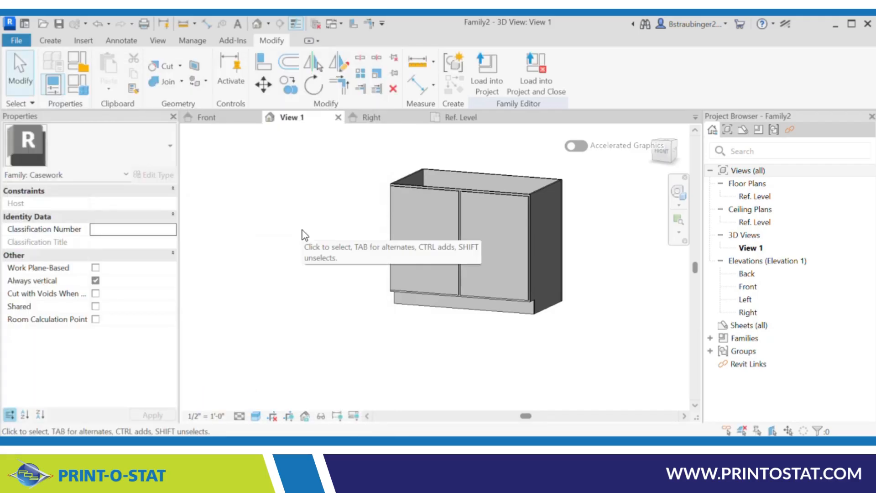
Reopen the family types and check the list of created type names, leaving the type selection as it is
{"action": "left_click", "coordinate": [78, 87]}
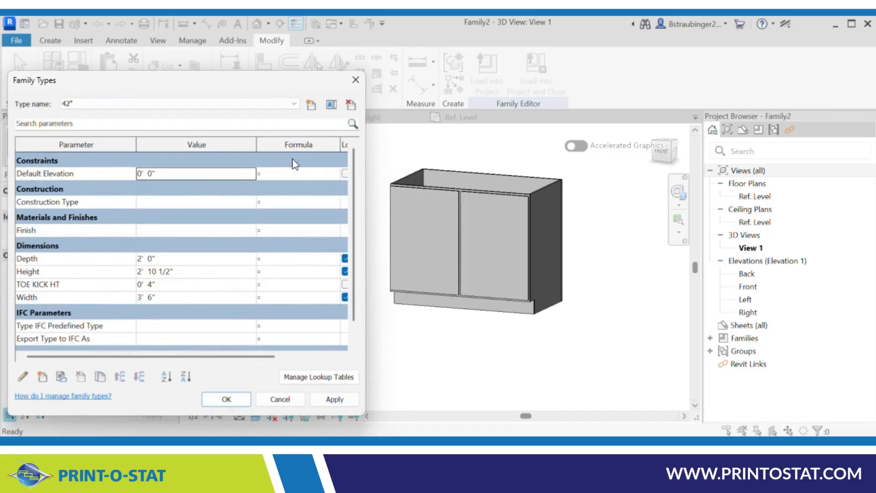
{"action": "left_click", "coordinate": [294, 105]}
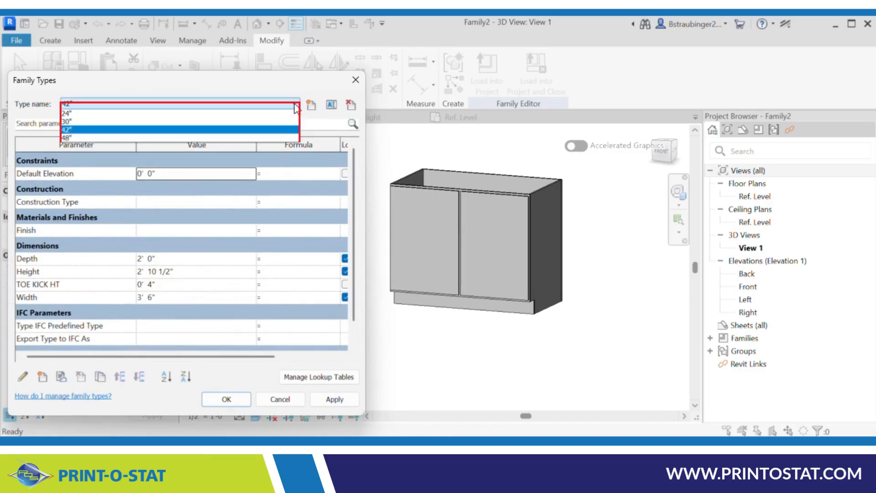
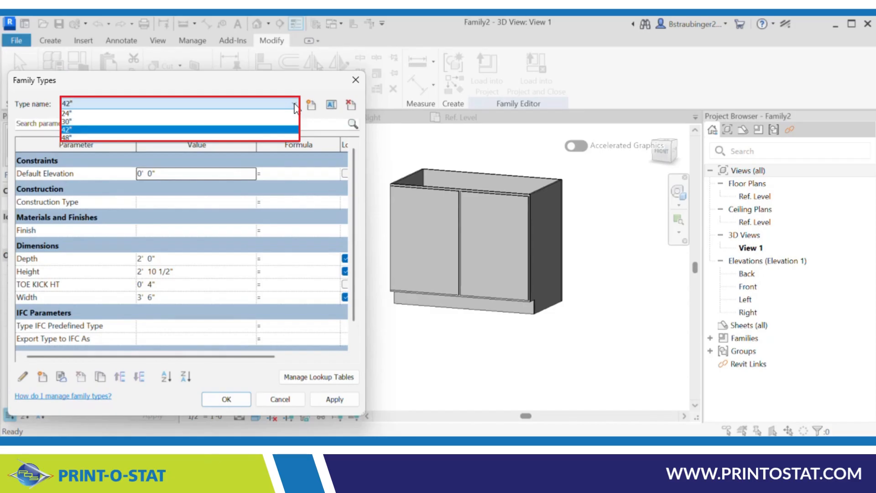
{"action": "left_click", "coordinate": [247, 86]}
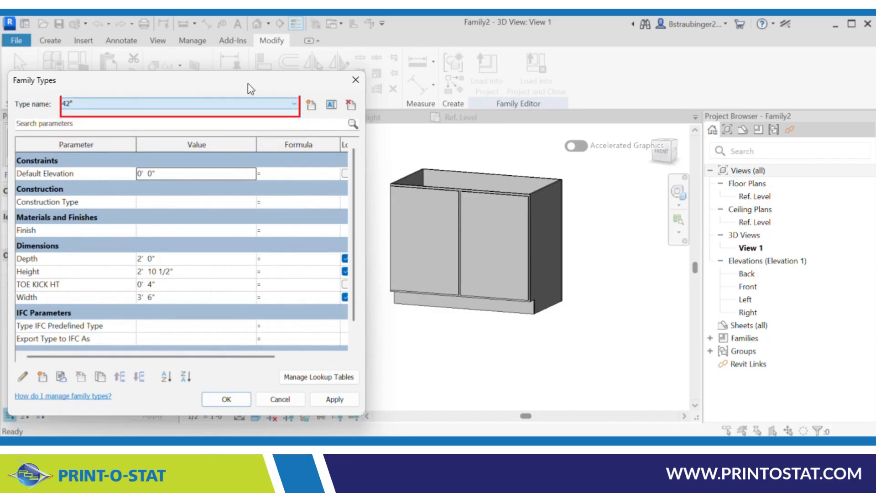
{"action": "left_click", "coordinate": [227, 398]}
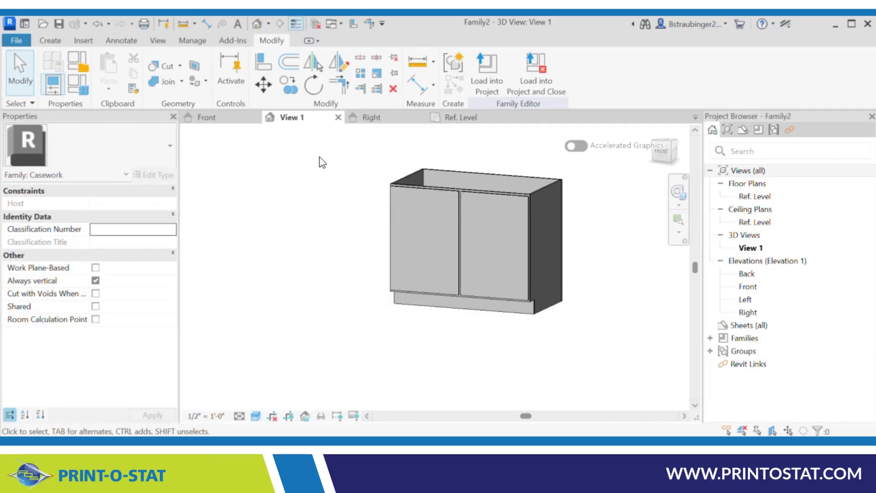
Save the family in Documents as DOUBLE DOOR BASE CABINET with the maximum number of backups set to 1
{"action": "left_click", "coordinate": [59, 24]}
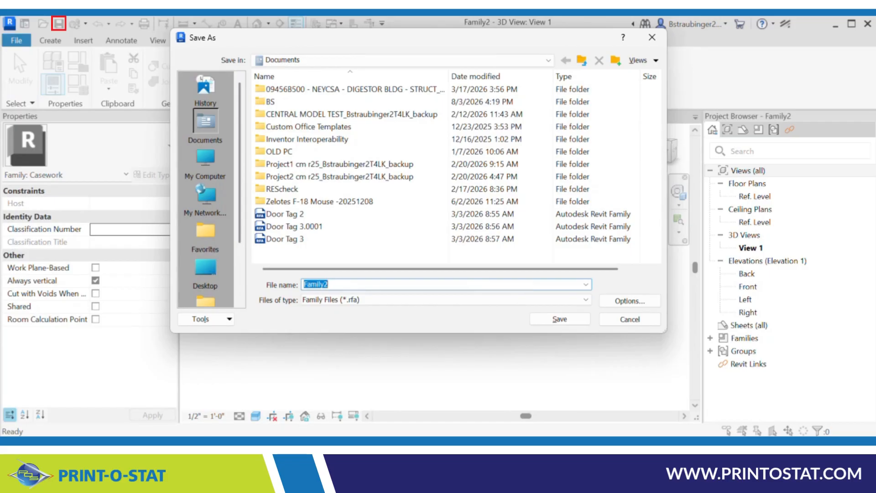
{"action": "type", "text": "BASE "}
{"action": "type", "text": "CABINET"}
{"action": "type", "text": "DOUBLE DOOR"}
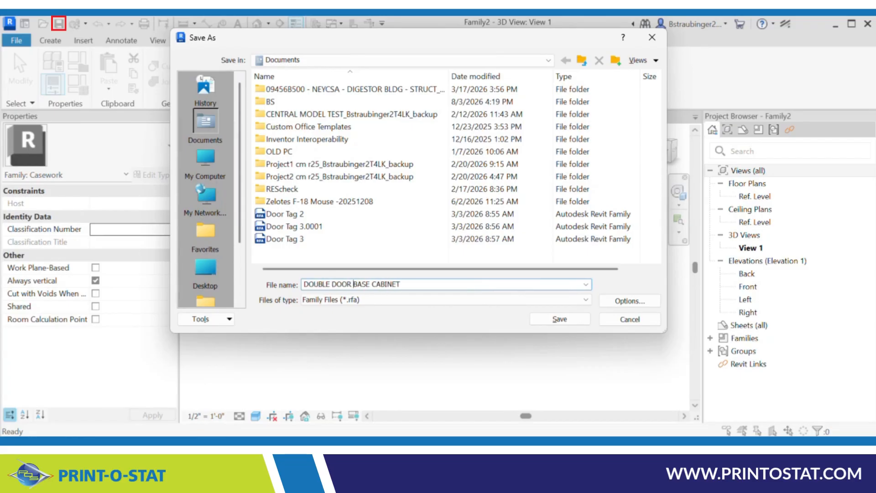
{"action": "left_click", "coordinate": [634, 301]}
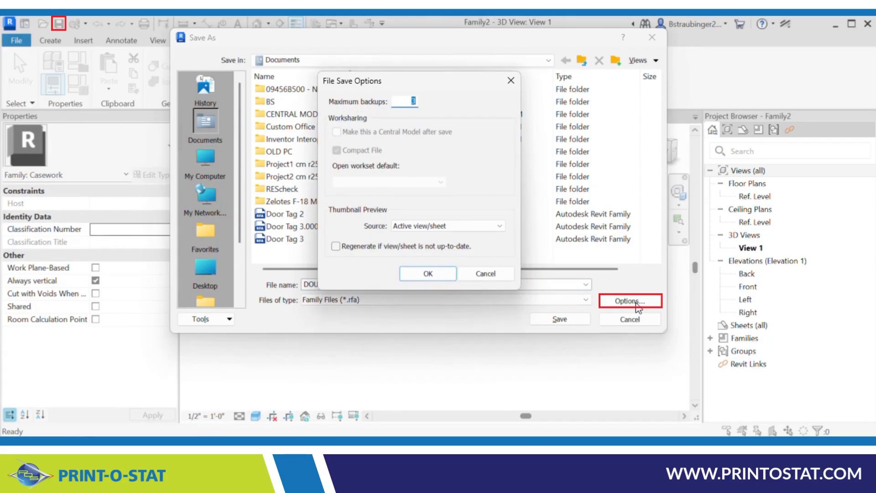
{"action": "type", "text": "1"}
{"action": "left_click", "coordinate": [428, 273]}
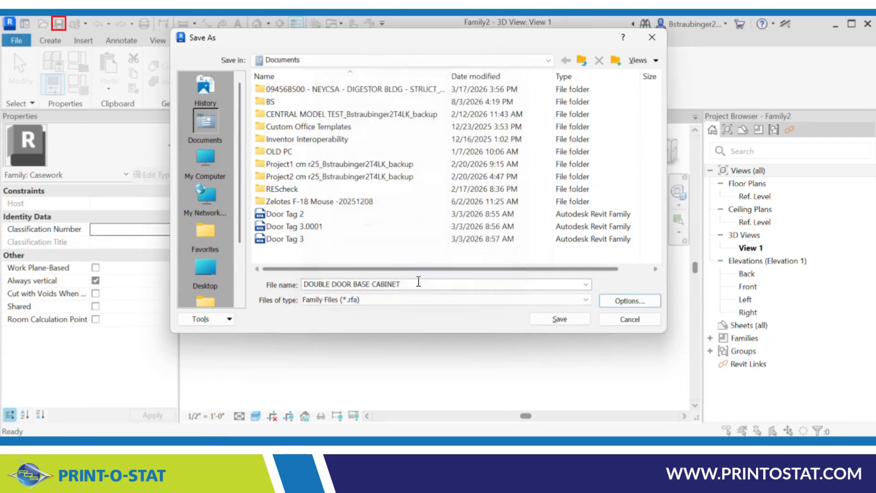
{"action": "left_click", "coordinate": [557, 320]}
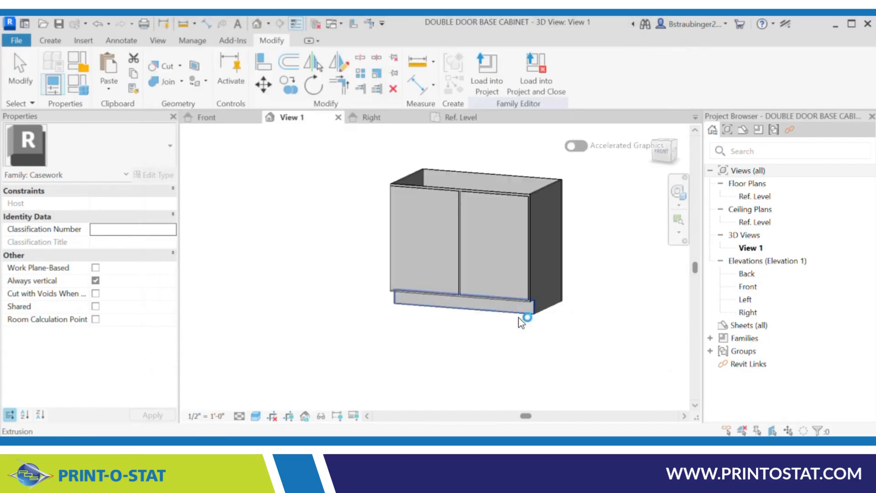
{"action": "left_click", "coordinate": [300, 165]}
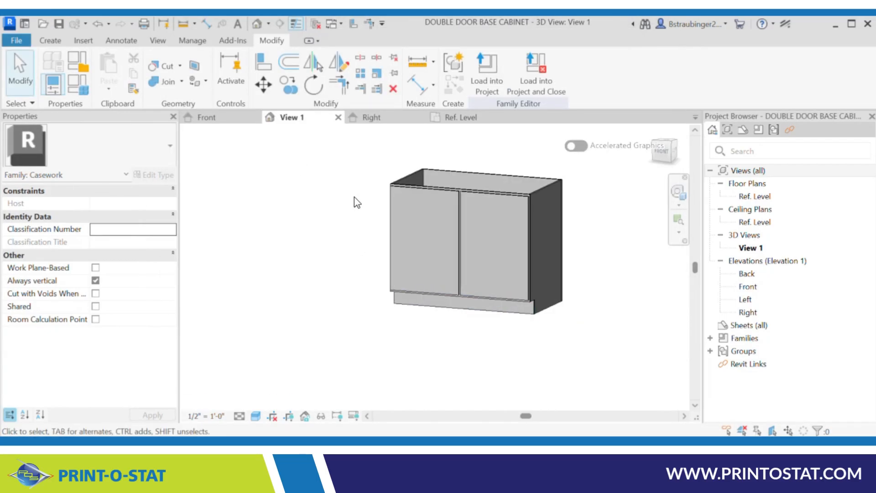
Create a new project, load the double door base cabinet family into it, and close the family
{"action": "left_click", "coordinate": [25, 23]}
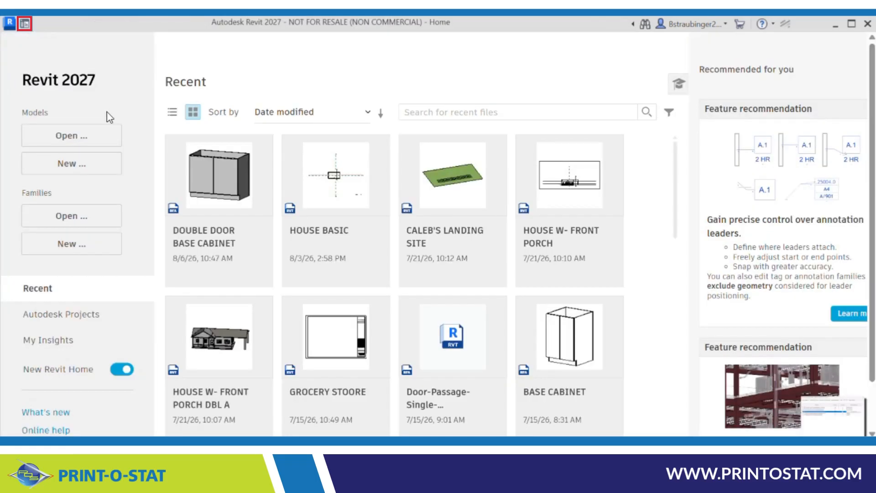
{"action": "left_click", "coordinate": [66, 164]}
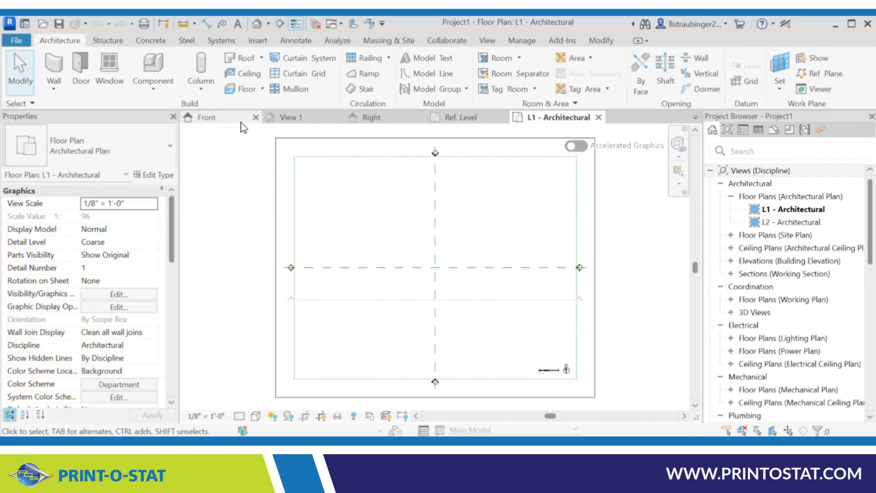
{"action": "left_click", "coordinate": [303, 120]}
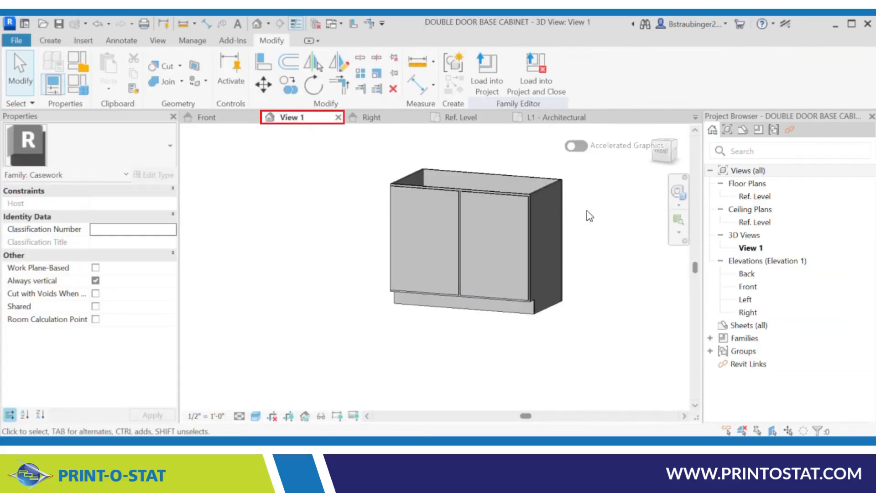
{"action": "left_click", "coordinate": [534, 66]}
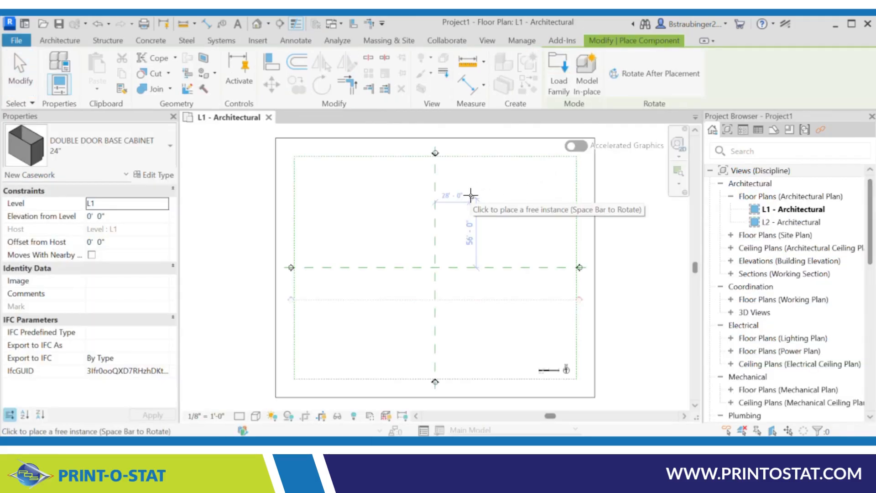
Place one 24" cabinet in the L1 plan, about 13' 6" right of the vertical and 7' above the horizontal dashed line
{"action": "scroll", "coordinate": [455, 249], "scroll_direction": "up", "scroll_amount": 3}
{"action": "left_click", "coordinate": [449, 266]}
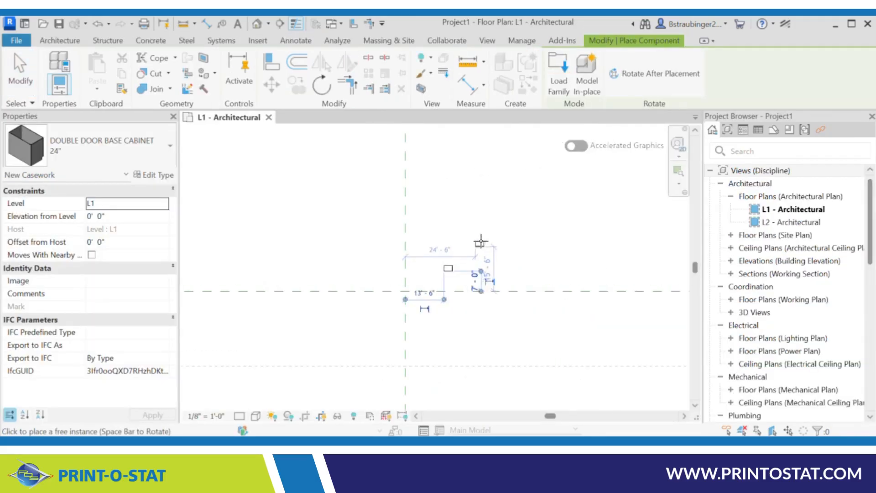
{"action": "key", "text": "Escape"}
{"action": "key", "text": "Escape"}
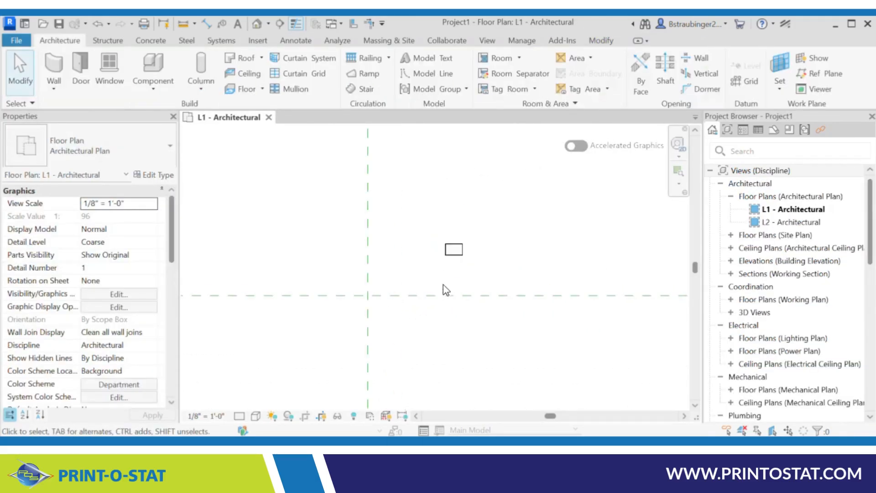
Select the placed cabinet, open its family for editing, and show the family's Ref. Level floor plan
{"action": "scroll", "coordinate": [447, 282], "scroll_direction": "up", "scroll_amount": 5}
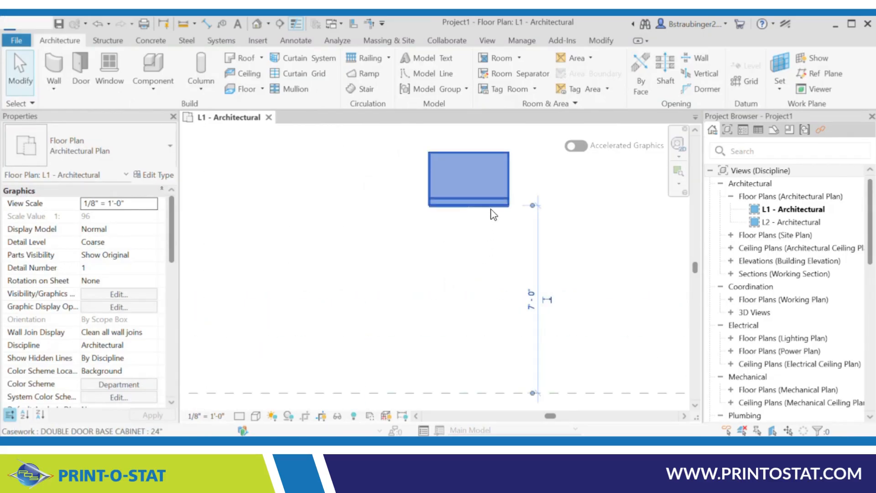
{"action": "left_click", "coordinate": [493, 215]}
{"action": "scroll", "coordinate": [550, 209], "scroll_direction": "down", "scroll_amount": 2}
{"action": "middle_click_drag", "start_coordinate": [566, 195], "coordinate": [509, 234]}
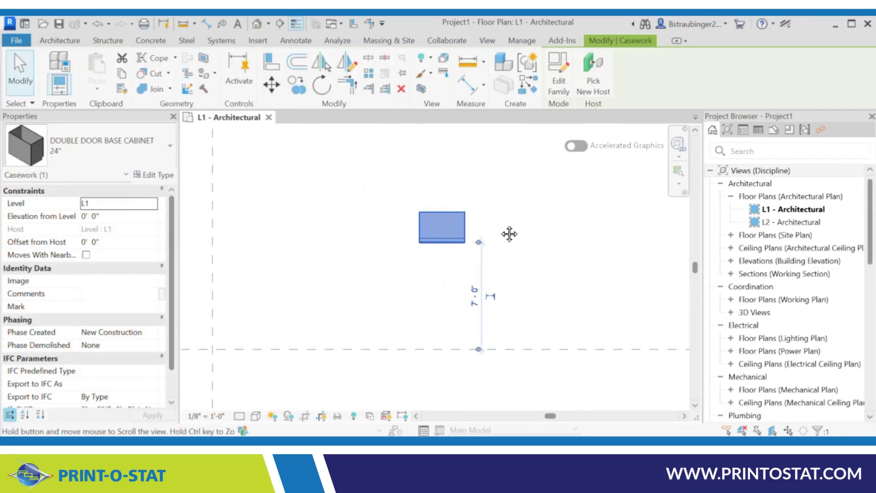
{"action": "scroll", "coordinate": [486, 221], "scroll_direction": "up", "scroll_amount": 3}
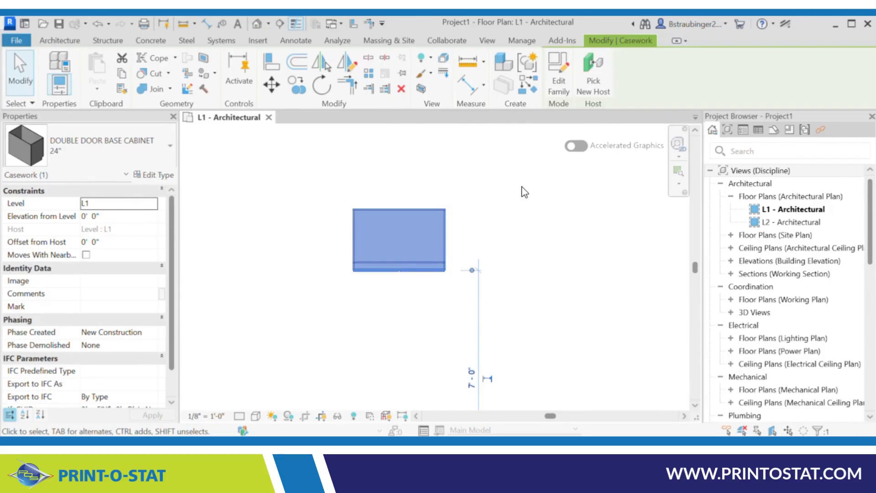
{"action": "left_click", "coordinate": [554, 79]}
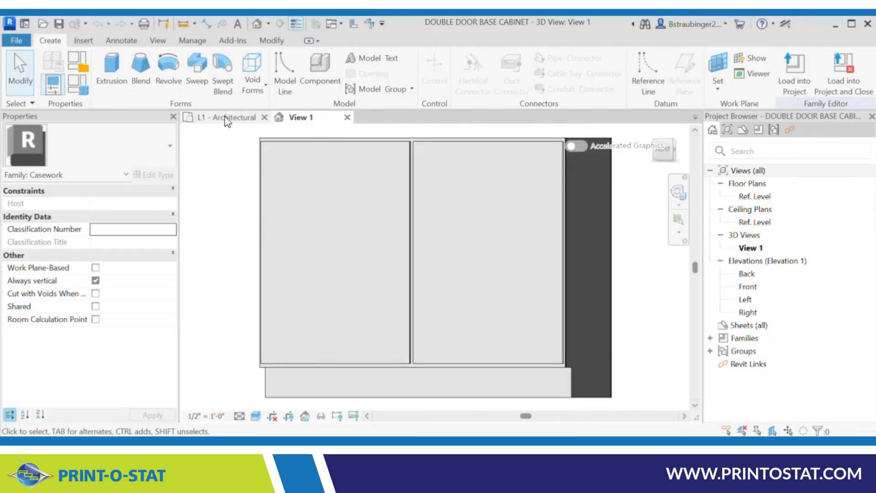
{"action": "double_click", "coordinate": [755, 197]}
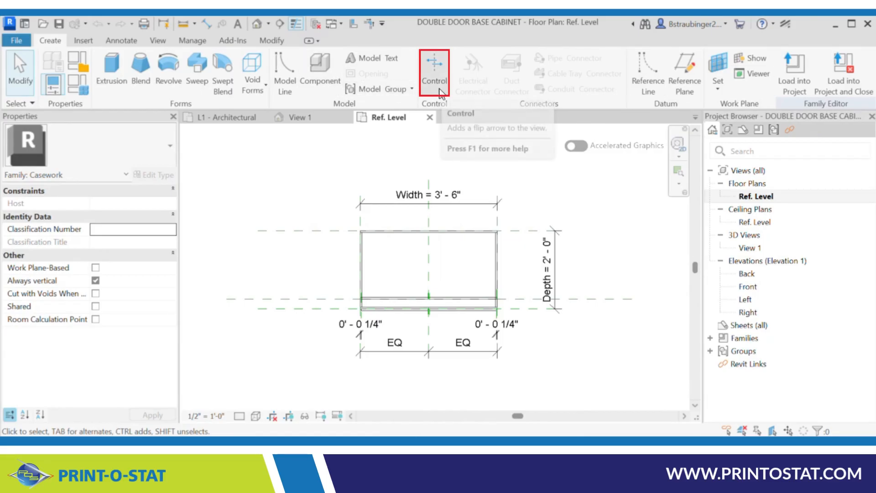
Place a Double Vertical flip control just in front of the cabinet's center and save the family over the existing file
{"action": "left_click", "coordinate": [431, 65]}
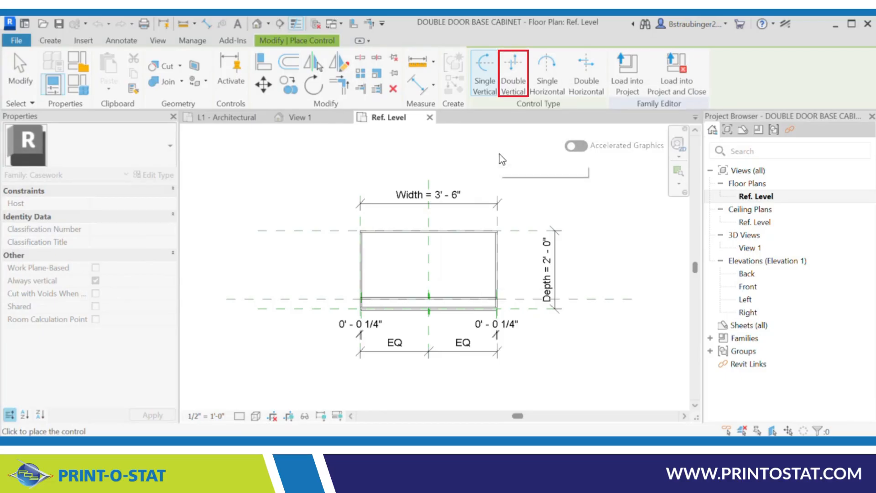
{"action": "left_click", "coordinate": [514, 75]}
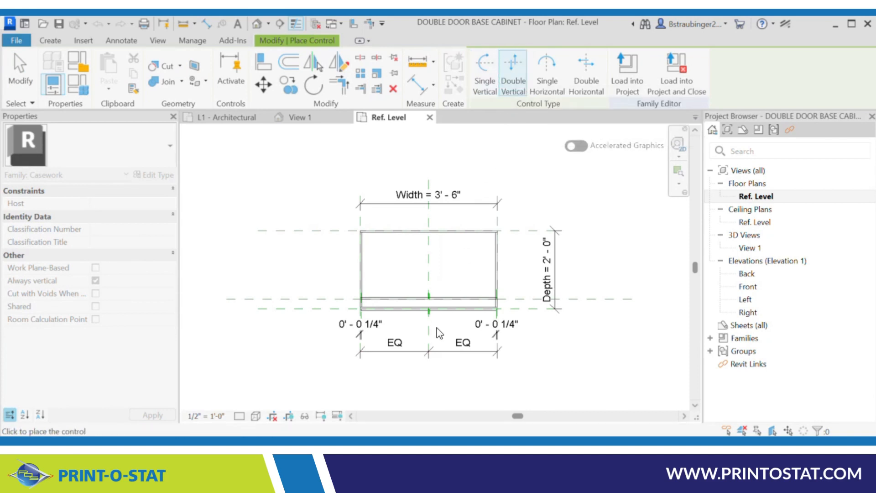
{"action": "left_click", "coordinate": [436, 323]}
{"action": "left_click", "coordinate": [57, 23]}
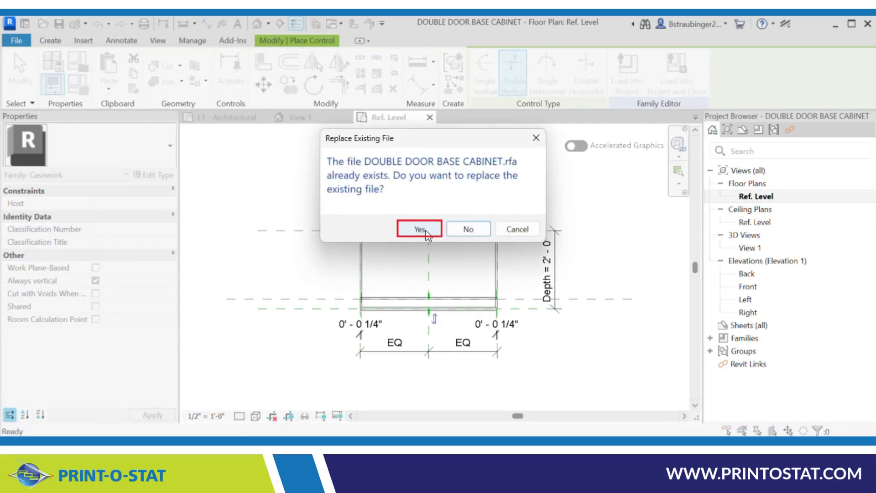
{"action": "left_click", "coordinate": [419, 229]}
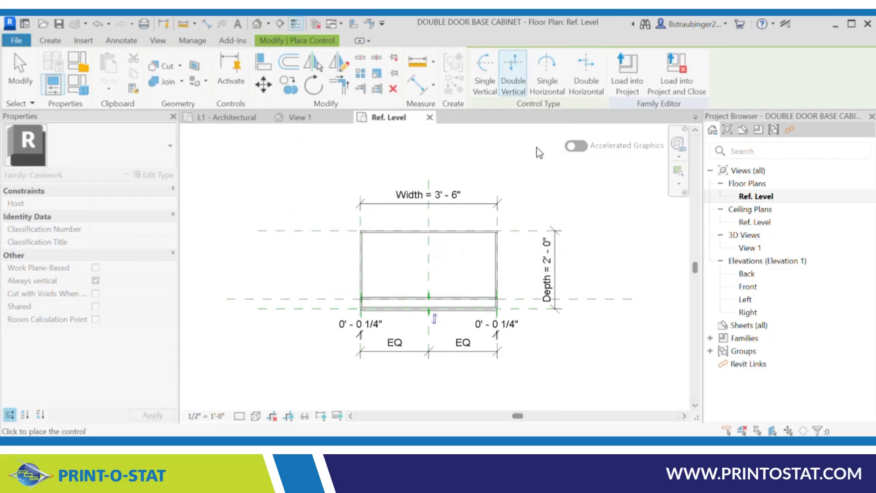
Load the updated cabinet family into the project, close the family, and select the placed cabinet in the L1 plan
{"action": "left_click", "coordinate": [671, 69]}
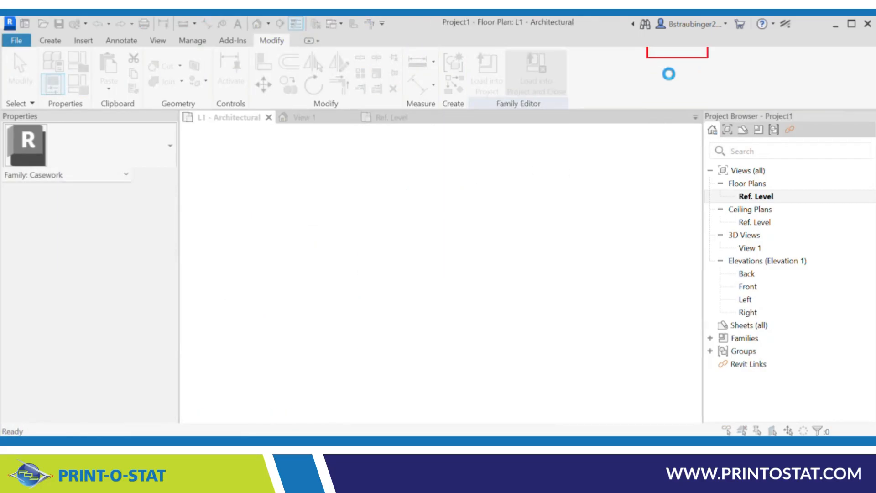
{"action": "left_click", "coordinate": [336, 212]}
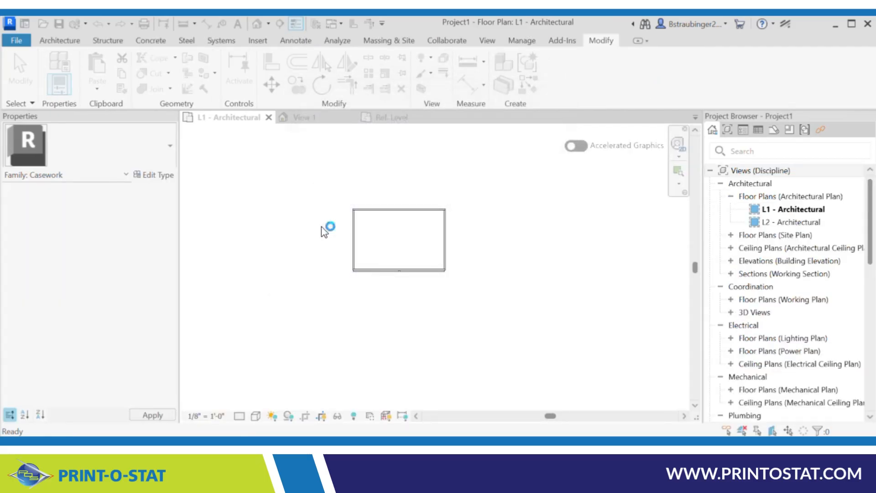
{"action": "scroll", "coordinate": [396, 311], "scroll_direction": "up", "scroll_amount": 2}
{"action": "left_click", "coordinate": [457, 255]}
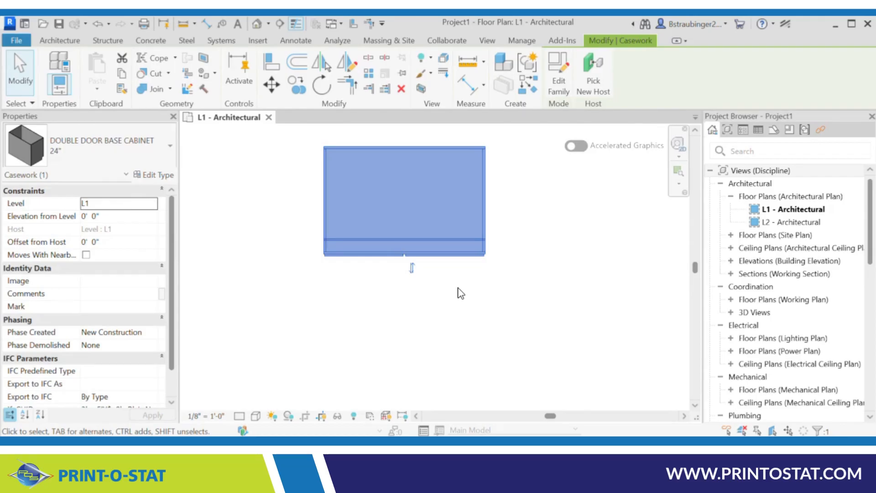
Test the flip control by flipping the cabinet's facing back and forth, leaving its doors facing down in plan
{"action": "scroll", "coordinate": [456, 293], "scroll_direction": "up", "scroll_amount": 2}
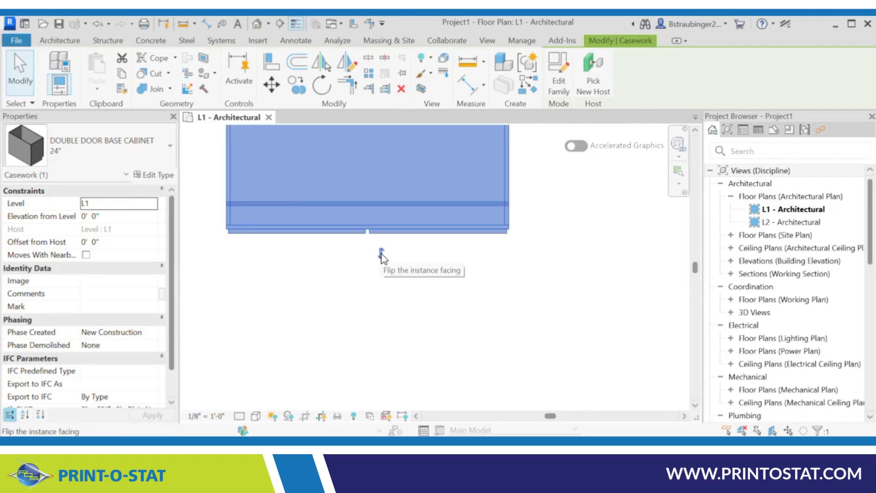
{"action": "left_click", "coordinate": [381, 255]}
{"action": "scroll", "coordinate": [434, 274], "scroll_direction": "down", "scroll_amount": 3}
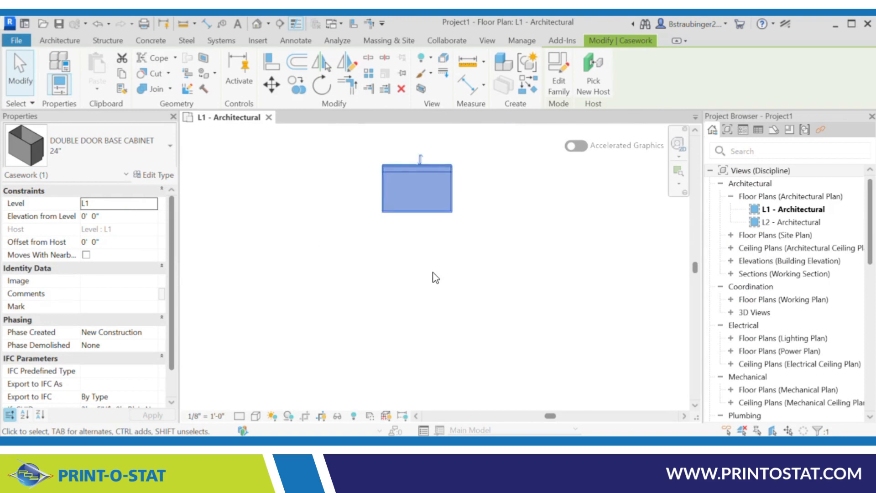
{"action": "scroll", "coordinate": [434, 149], "scroll_direction": "up", "scroll_amount": 2}
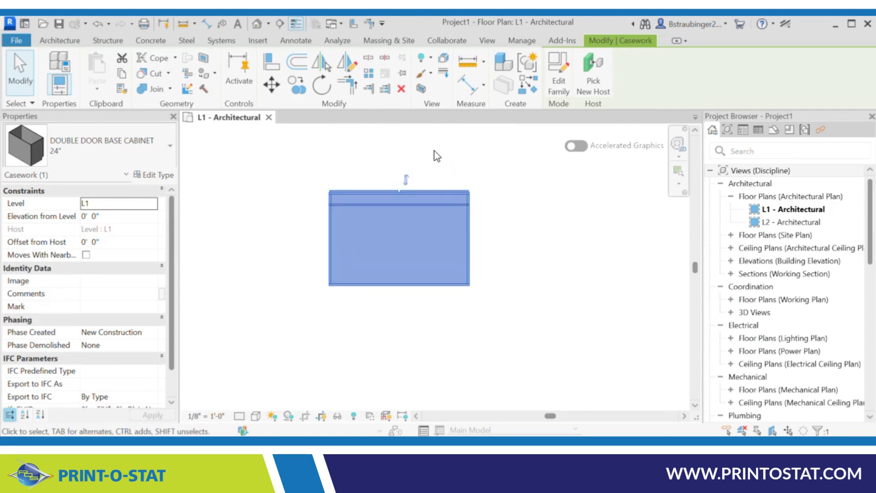
{"action": "left_click", "coordinate": [406, 180]}
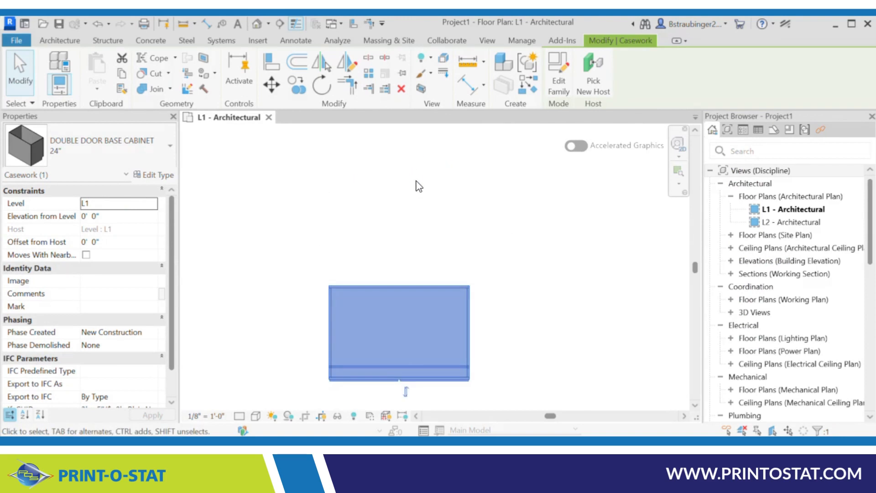
{"action": "scroll", "coordinate": [425, 185], "scroll_direction": "down", "scroll_amount": 1}
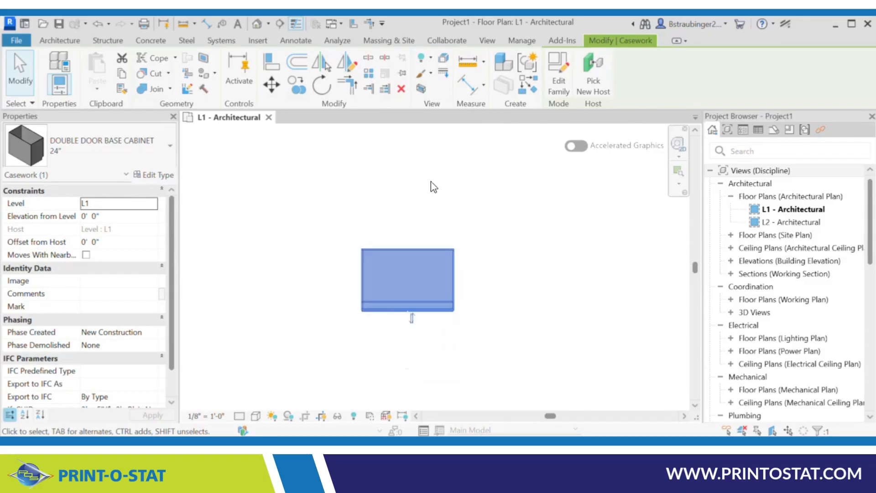
{"action": "left_click", "coordinate": [411, 318]}
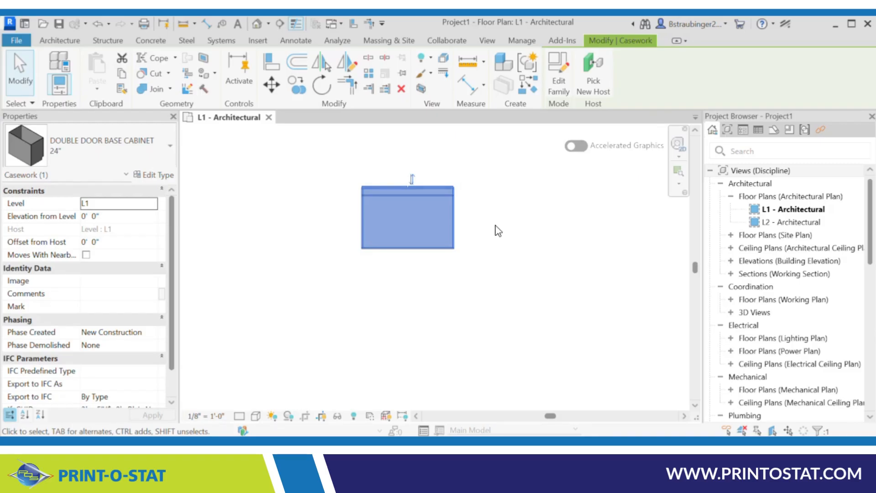
{"action": "left_click", "coordinate": [411, 179]}
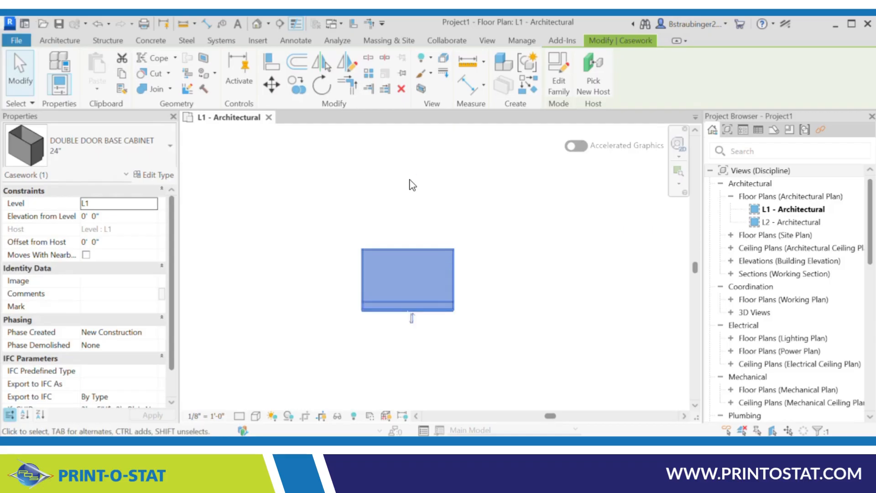
Mirror a copy of the selected 24" cabinet about its right side edge so the two stand side by side
{"action": "middle_click_drag", "start_coordinate": [491, 260], "coordinate": [487, 191]}
{"action": "scroll", "coordinate": [381, 225], "scroll_direction": "up", "scroll_amount": 3}
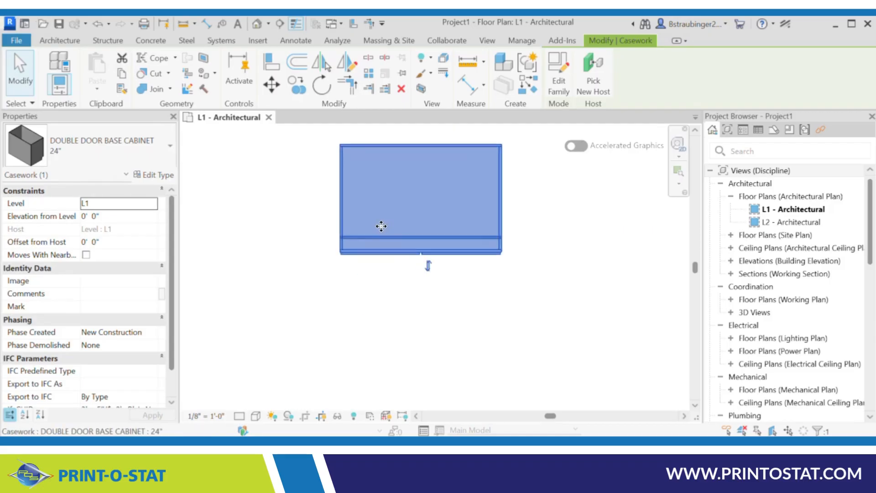
{"action": "middle_click_drag", "start_coordinate": [455, 231], "coordinate": [420, 237]}
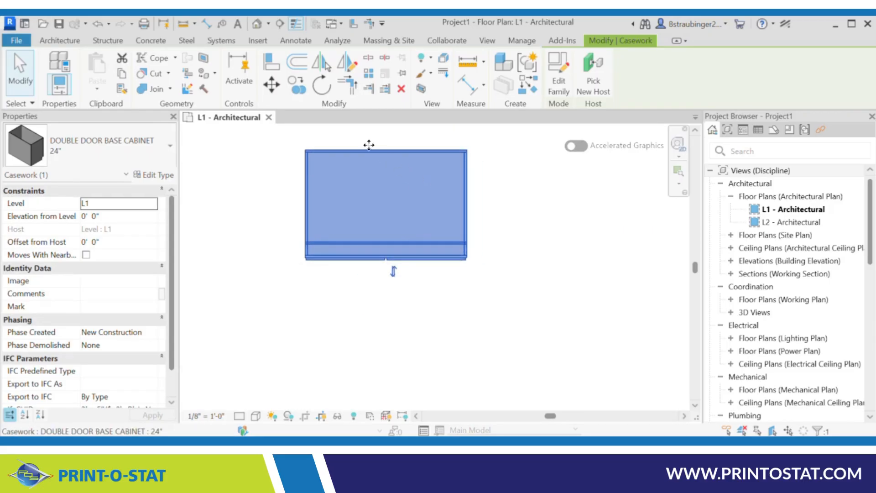
{"action": "left_click", "coordinate": [322, 62]}
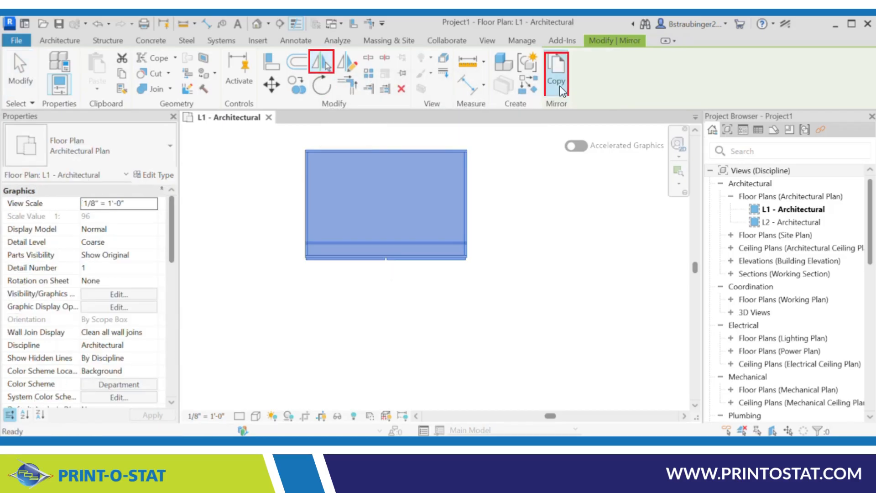
{"action": "scroll", "coordinate": [473, 189], "scroll_direction": "up", "scroll_amount": 2}
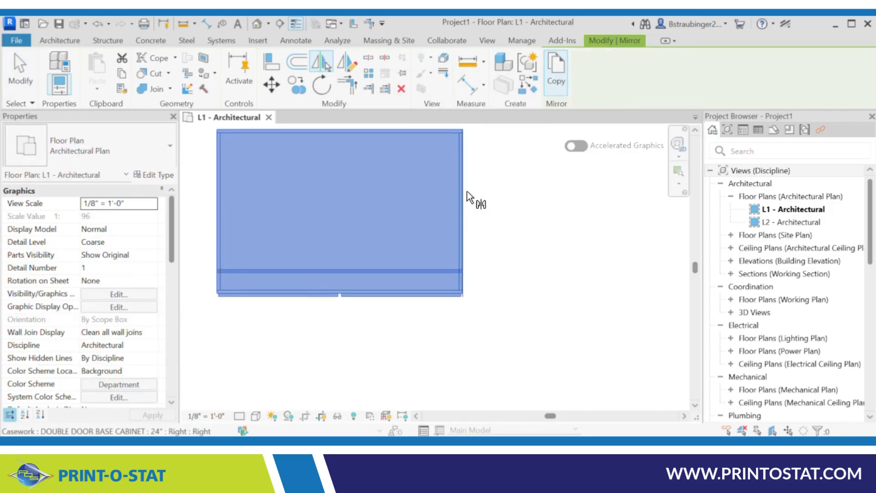
{"action": "left_click", "coordinate": [472, 350]}
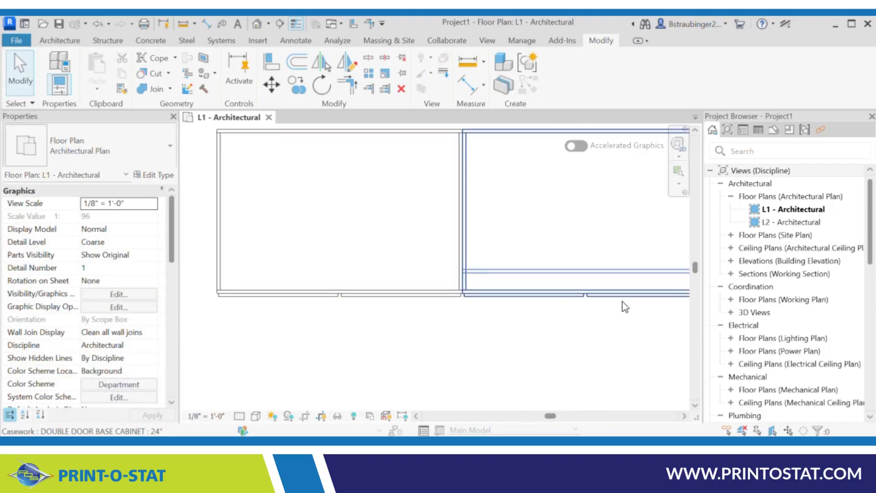
Place a Building Elevation marker below the two cabinets, close to the horizontal reference plane
{"action": "scroll", "coordinate": [574, 318], "scroll_direction": "down", "scroll_amount": 1}
{"action": "middle_click_drag", "start_coordinate": [574, 318], "coordinate": [541, 287]}
{"action": "scroll", "coordinate": [542, 288], "scroll_direction": "down", "scroll_amount": 4}
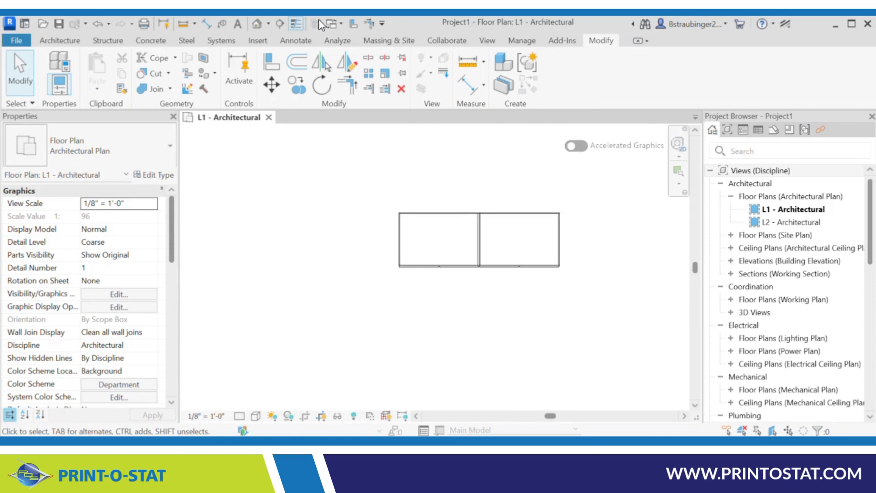
{"action": "left_click", "coordinate": [488, 41]}
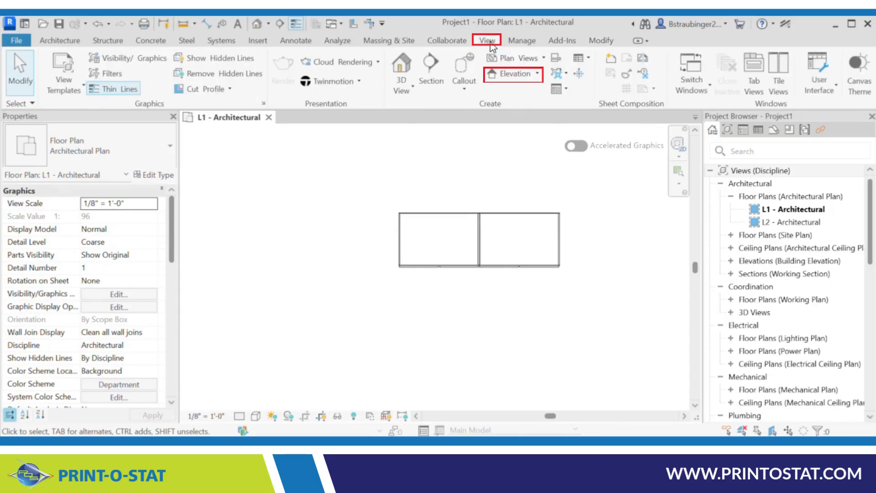
{"action": "left_click", "coordinate": [513, 74]}
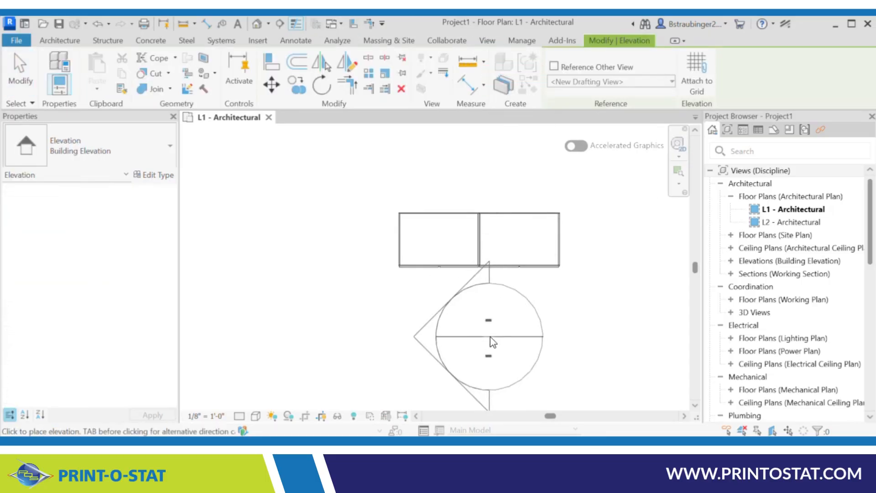
{"action": "scroll", "coordinate": [483, 346], "scroll_direction": "down", "scroll_amount": 1}
{"action": "scroll", "coordinate": [484, 351], "scroll_direction": "down", "scroll_amount": 4}
{"action": "middle_click_drag", "start_coordinate": [494, 344], "coordinate": [484, 245]}
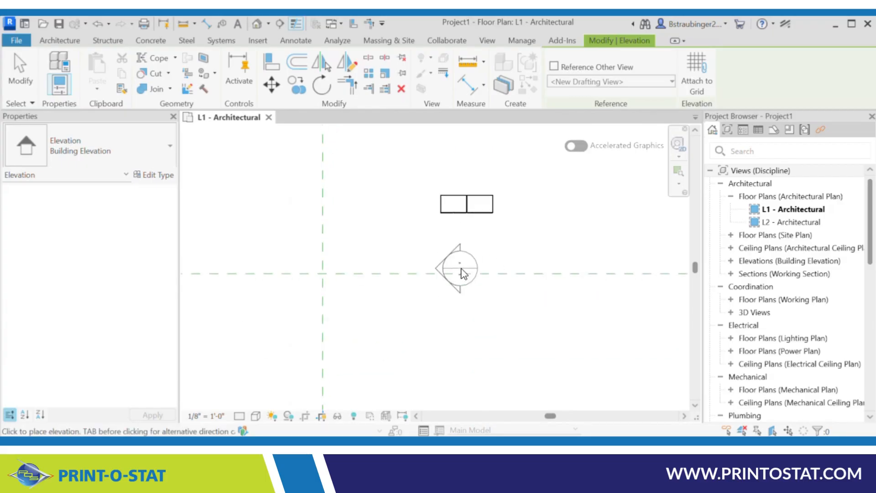
{"action": "left_click", "coordinate": [460, 272]}
{"action": "key", "text": "Escape"}
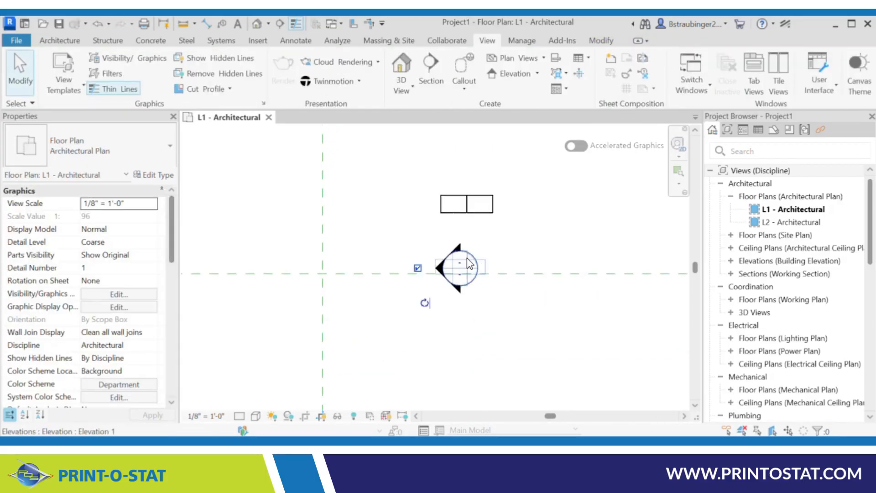
Rotate the elevation marker 90° clockwise about its circle's center so it points up toward the cabinets
{"action": "left_click", "coordinate": [470, 263]}
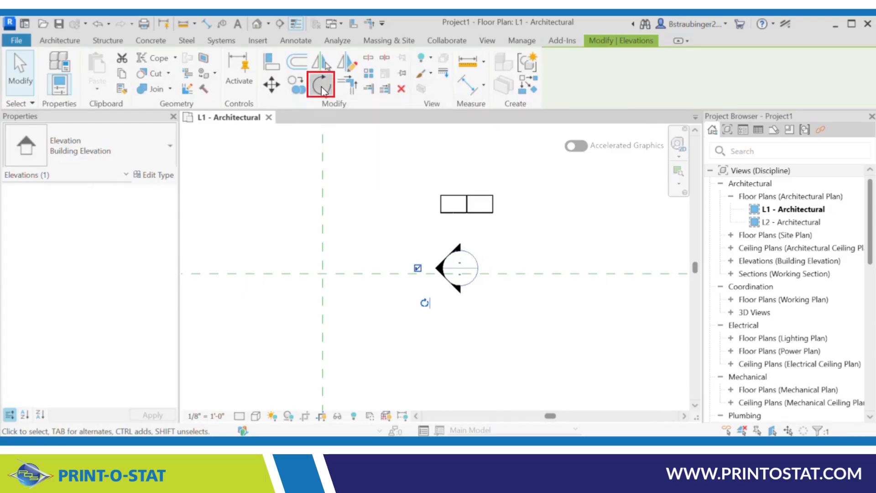
{"action": "left_click", "coordinate": [321, 84]}
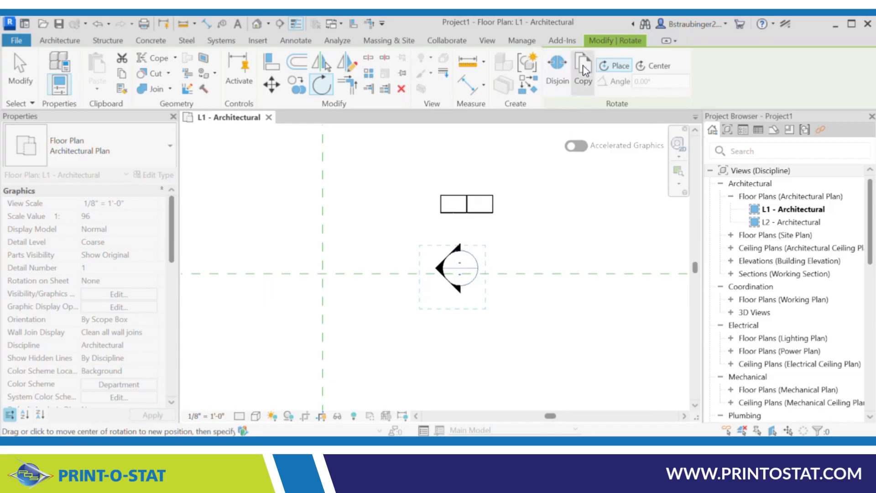
{"action": "left_click", "coordinate": [613, 65]}
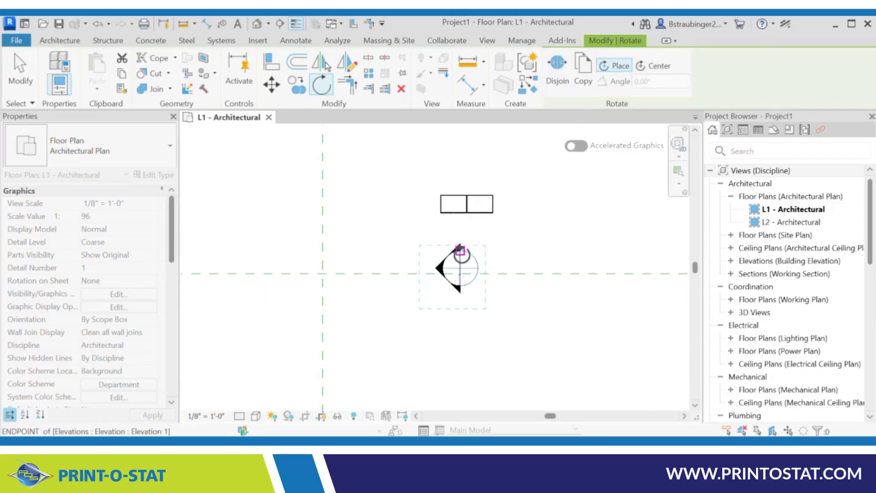
{"action": "left_click", "coordinate": [460, 269]}
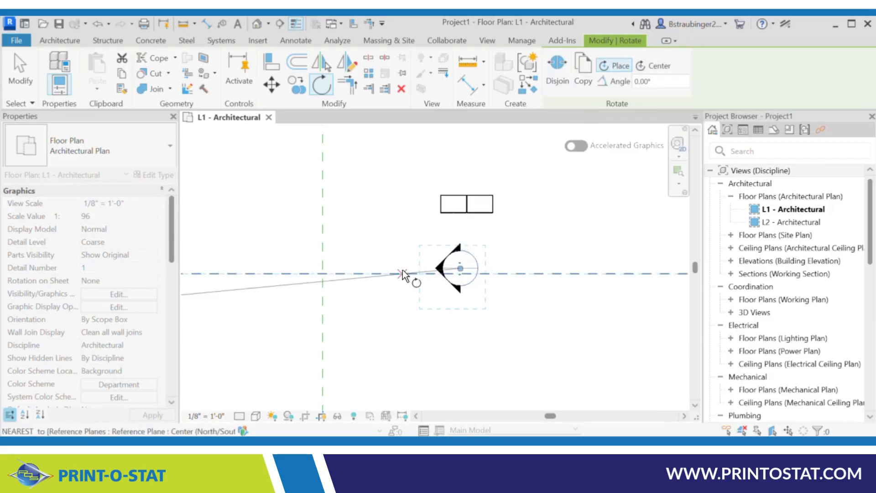
{"action": "left_click", "coordinate": [402, 265]}
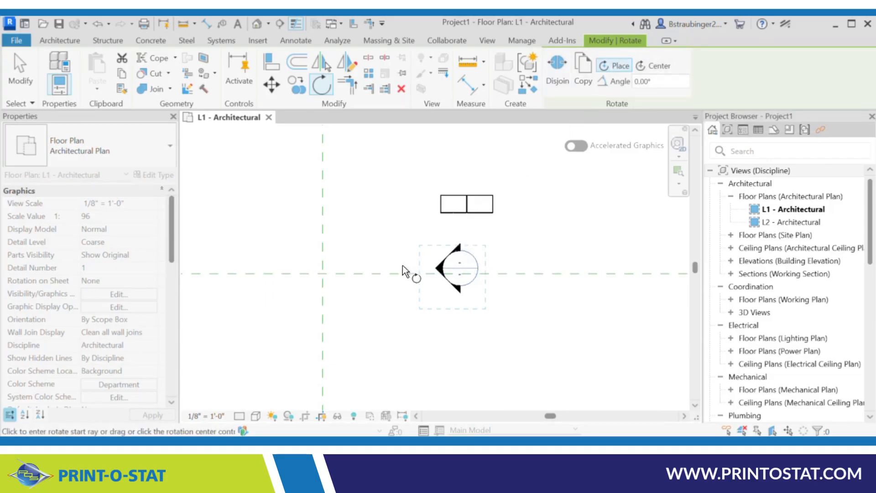
{"action": "left_click", "coordinate": [411, 223]}
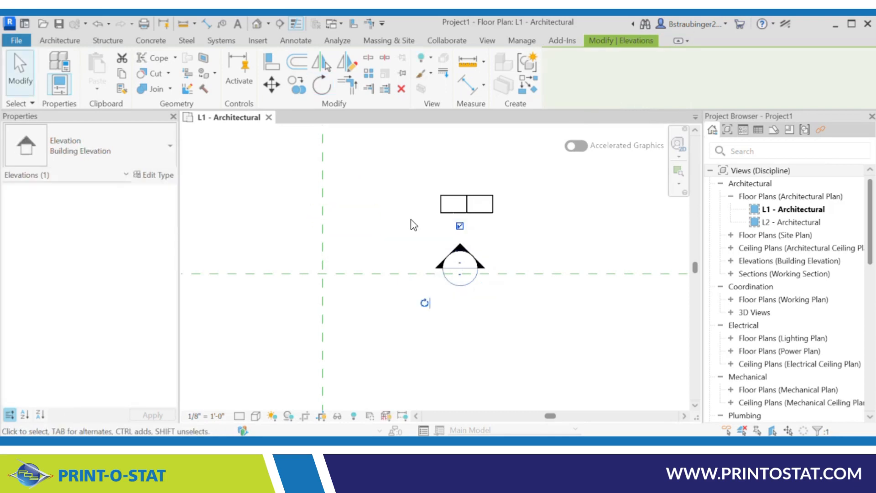
{"action": "left_click", "coordinate": [482, 236]}
Open the elevation view of the marker pointing at the two cabinets
{"action": "left_click", "coordinate": [461, 249]}
{"action": "scroll", "coordinate": [481, 287], "scroll_direction": "down", "scroll_amount": 2}
{"action": "scroll", "coordinate": [483, 294], "scroll_direction": "down", "scroll_amount": 3}
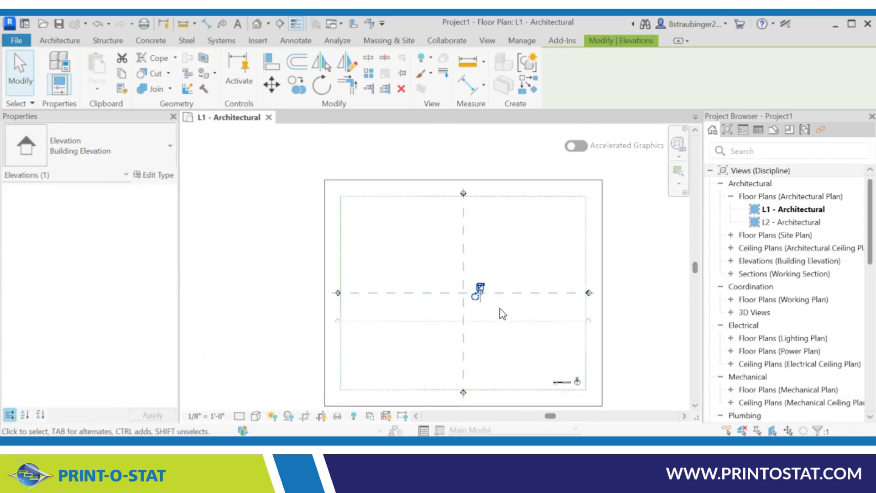
{"action": "middle_click_drag", "start_coordinate": [506, 315], "coordinate": [489, 279]}
{"action": "left_click", "coordinate": [478, 246]}
{"action": "scroll", "coordinate": [465, 252], "scroll_direction": "up", "scroll_amount": 5}
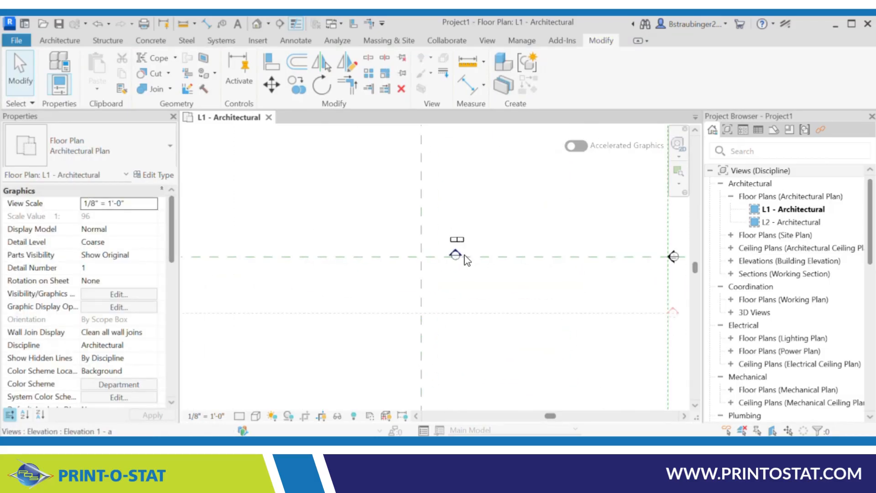
{"action": "left_click", "coordinate": [446, 251]}
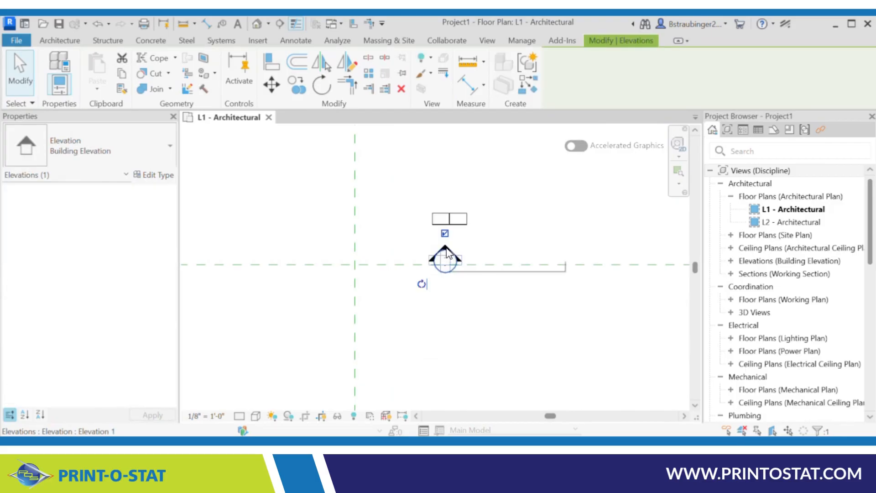
{"action": "left_click", "coordinate": [478, 247]}
{"action": "scroll", "coordinate": [458, 248], "scroll_direction": "up", "scroll_amount": 4}
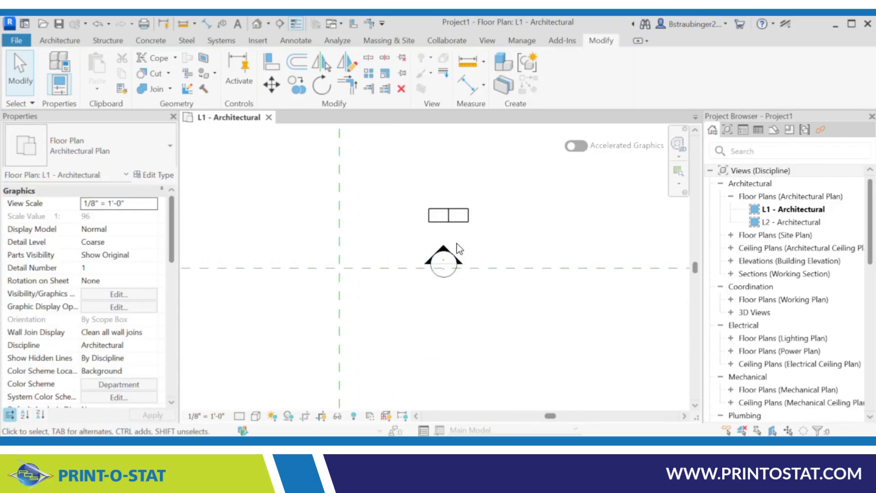
{"action": "double_click", "coordinate": [430, 253]}
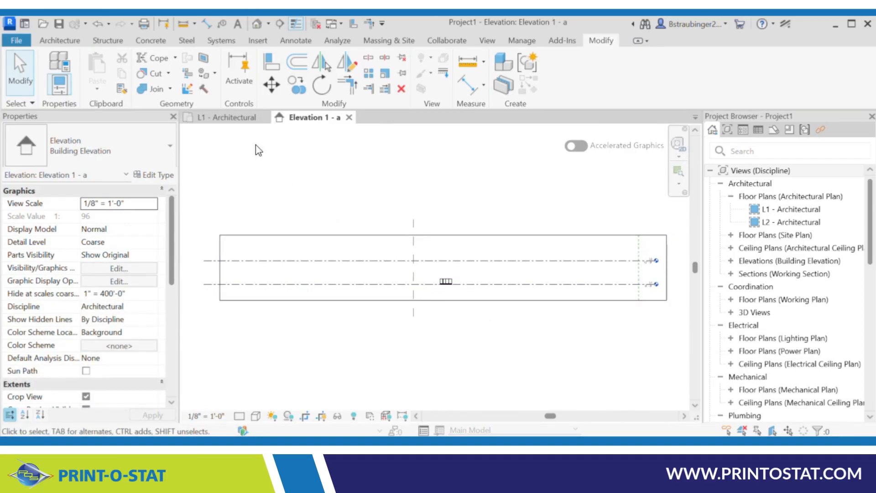
In the L1 plan, shorten the elevation's view line from both ends to just around the two cabinets, with its far clip just behind them
{"action": "left_click", "coordinate": [227, 119]}
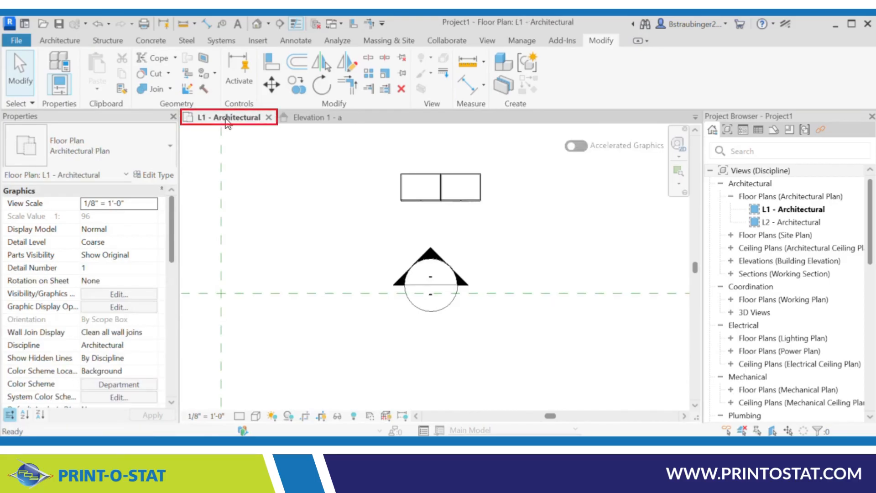
{"action": "left_click", "coordinate": [430, 252]}
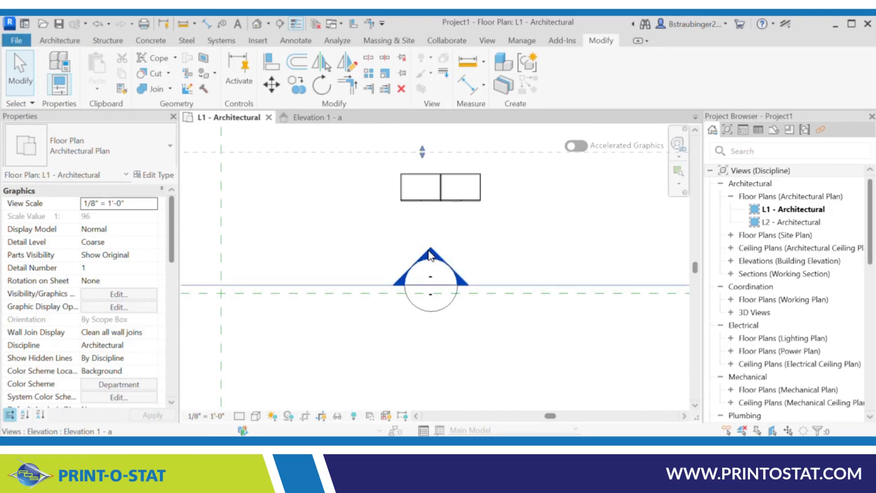
{"action": "scroll", "coordinate": [465, 241], "scroll_direction": "down", "scroll_amount": 4}
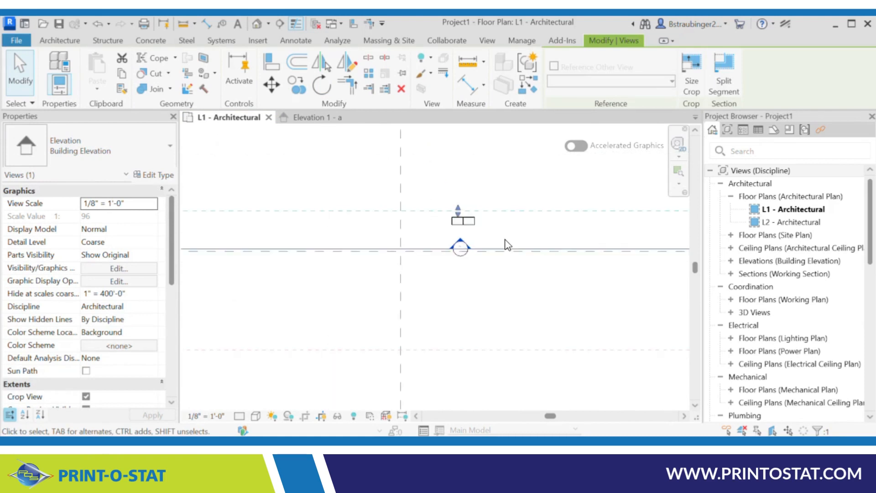
{"action": "scroll", "coordinate": [507, 245], "scroll_direction": "down", "scroll_amount": 1}
{"action": "scroll", "coordinate": [388, 268], "scroll_direction": "down", "scroll_amount": 3}
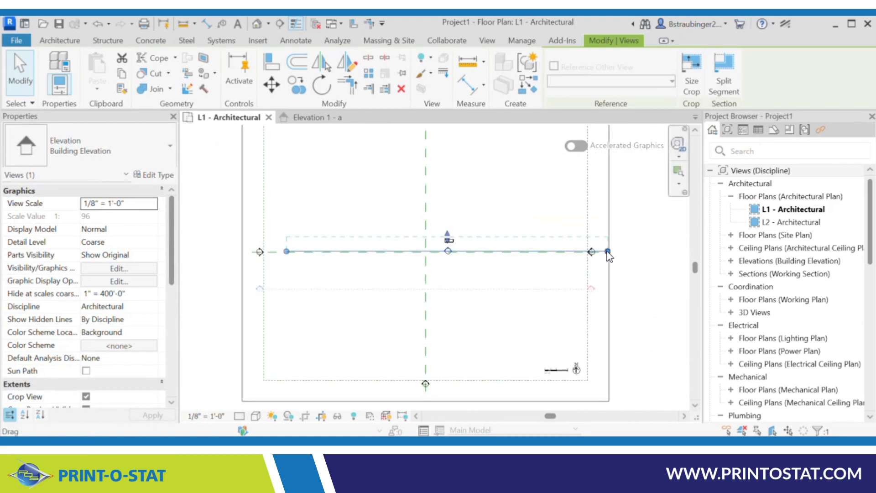
{"action": "left_click_drag", "start_coordinate": [607, 251], "coordinate": [487, 250]}
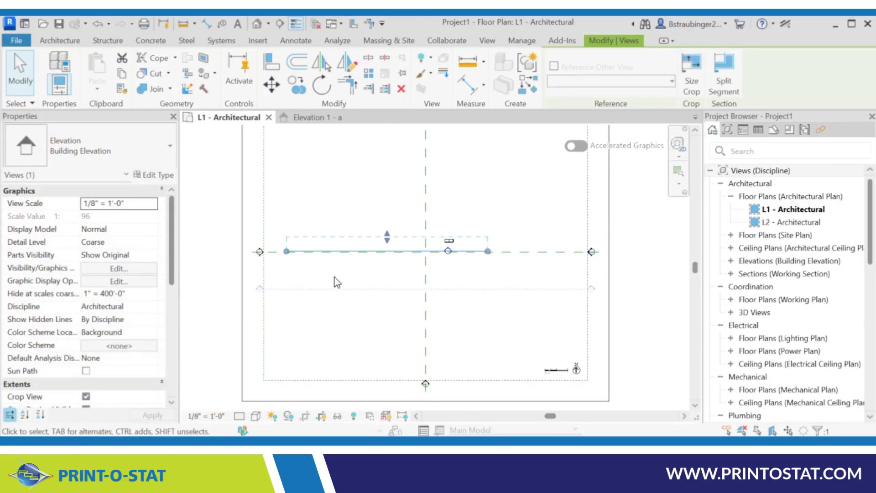
{"action": "left_click_drag", "start_coordinate": [285, 258], "coordinate": [431, 263]}
{"action": "scroll", "coordinate": [460, 246], "scroll_direction": "up", "scroll_amount": 5}
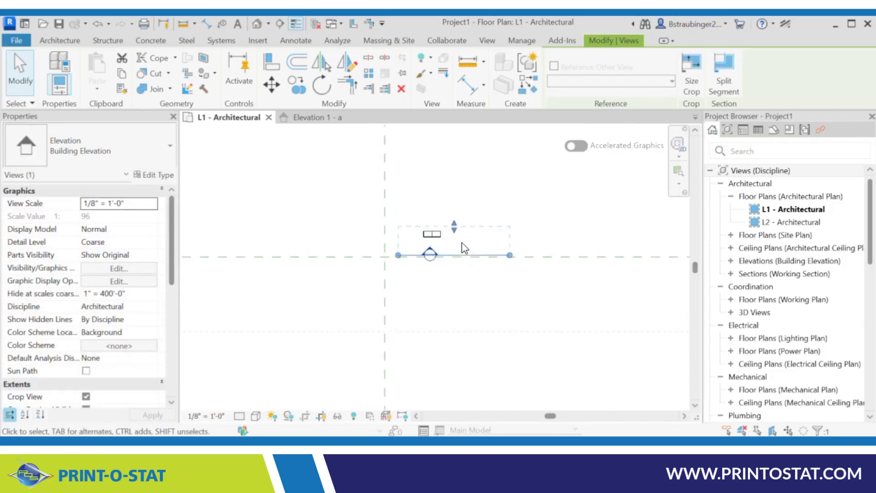
{"action": "mouse_move", "coordinate": [454, 227]}
{"action": "left_mouse_down"}
{"action": "mouse_move", "coordinate": [447, 241]}
{"action": "mouse_move", "coordinate": [453, 223]}
{"action": "left_mouse_up"}
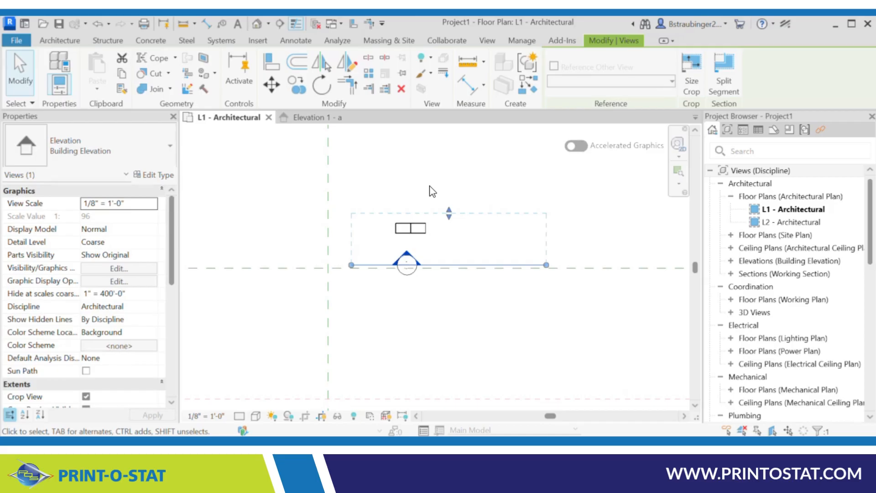
Examine the doors and toe kicks of the two side-by-side cabinets in the Elevation 1 - a view
{"action": "left_click", "coordinate": [315, 117]}
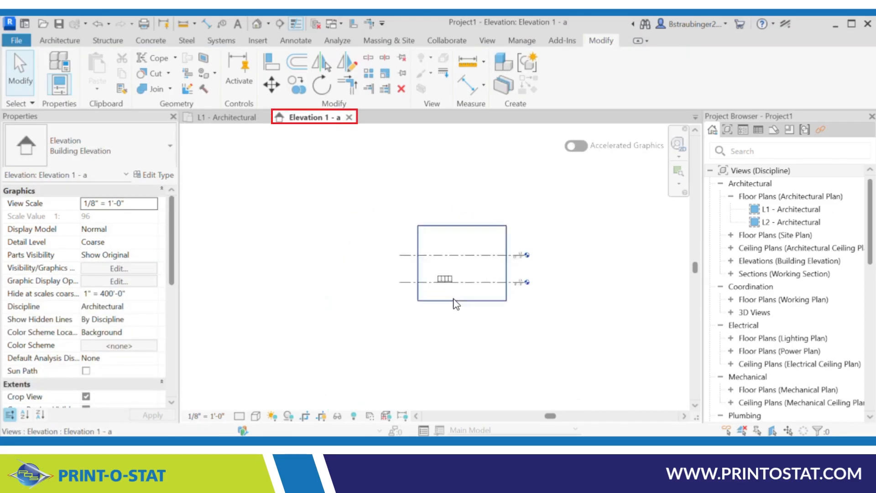
{"action": "scroll", "coordinate": [456, 304], "scroll_direction": "up", "scroll_amount": 5}
{"action": "scroll", "coordinate": [432, 268], "scroll_direction": "up", "scroll_amount": 6}
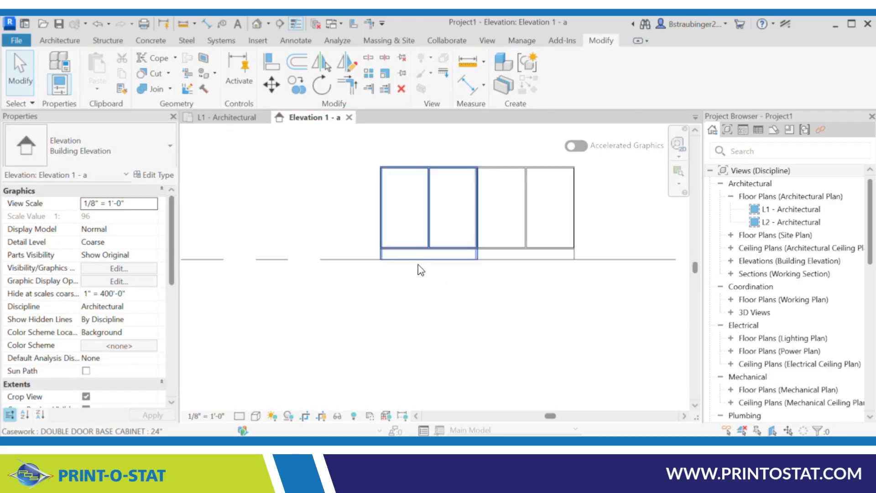
{"action": "middle_click_drag", "start_coordinate": [503, 261], "coordinate": [445, 329]}
{"action": "scroll", "coordinate": [522, 295], "scroll_direction": "up", "scroll_amount": 3}
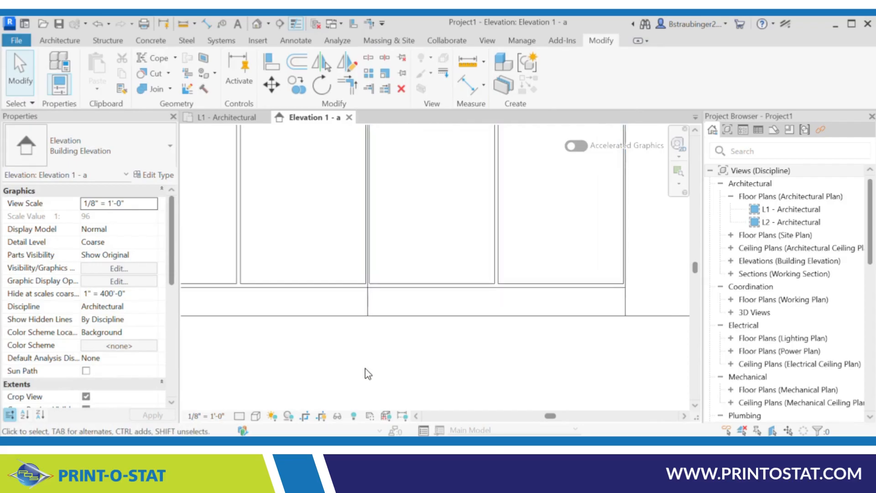
{"action": "scroll", "coordinate": [431, 342], "scroll_direction": "down", "scroll_amount": 2}
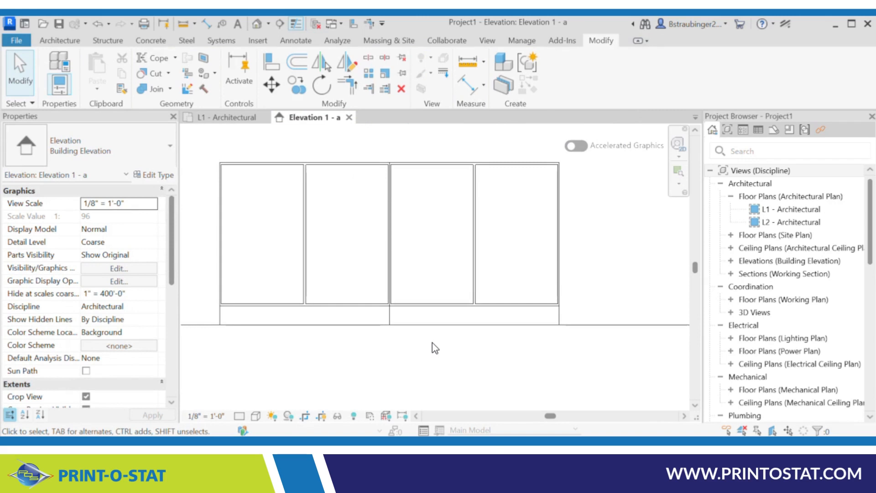
Open the DOUBLE DOOR BASE CABINET family for editing from the placed cabinet and show its Front elevation
{"action": "left_click", "coordinate": [413, 167]}
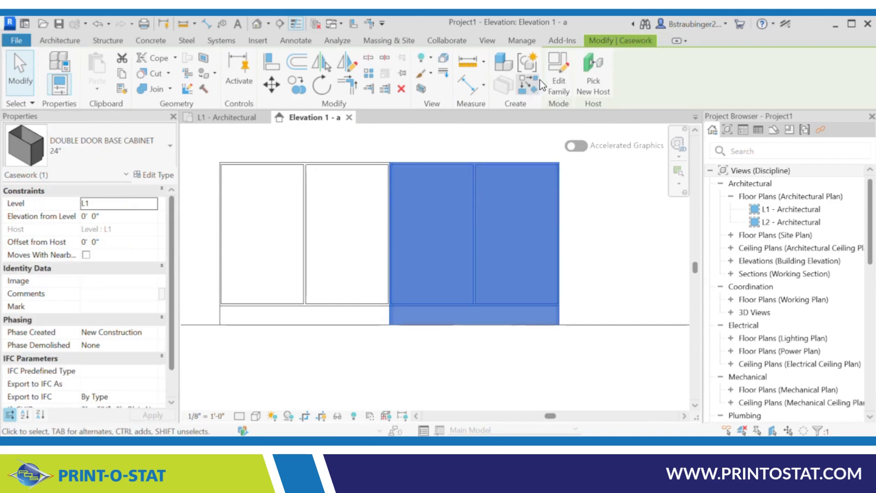
{"action": "left_click", "coordinate": [558, 73]}
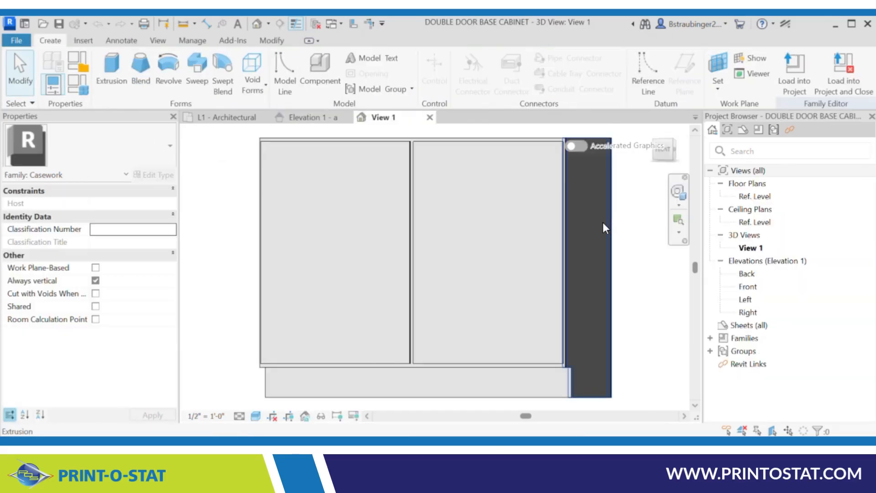
{"action": "double_click", "coordinate": [750, 198]}
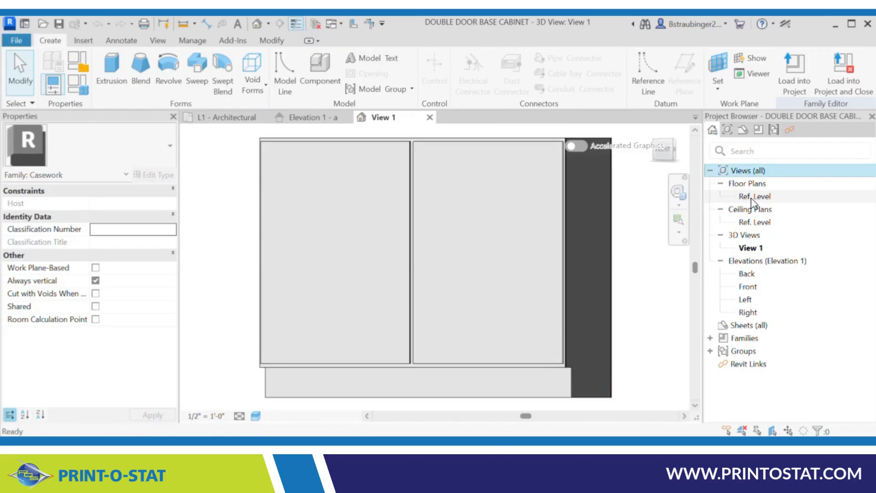
{"action": "left_click", "coordinate": [751, 200]}
{"action": "left_click", "coordinate": [751, 198]}
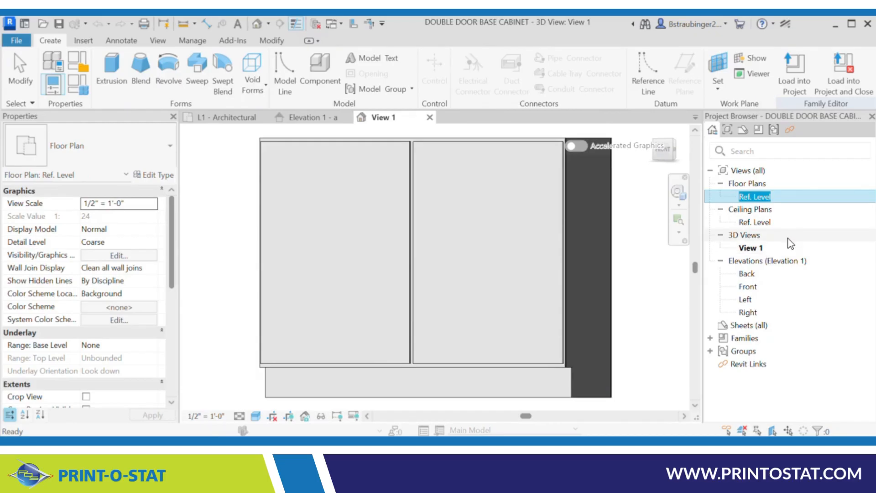
{"action": "double_click", "coordinate": [747, 286]}
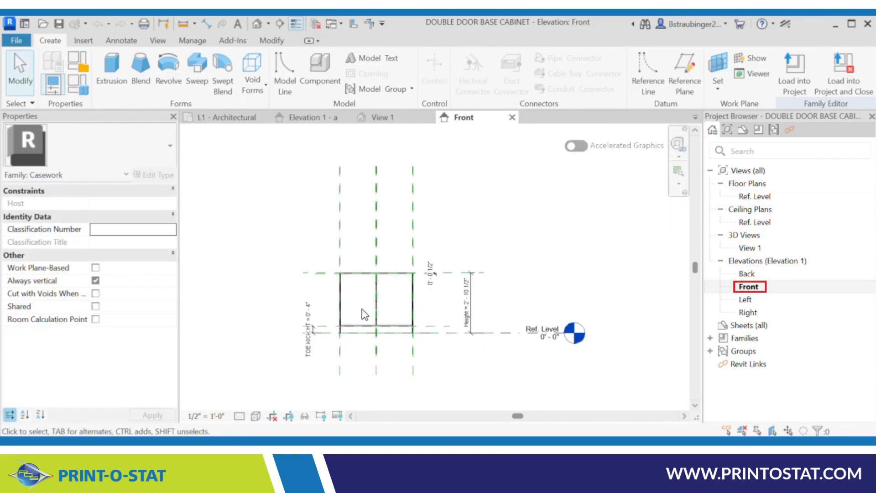
Draw a short horizontal reference plane across the centre gap between the doors, about 3 5/8" below the top of the doors
{"action": "scroll", "coordinate": [355, 317], "scroll_direction": "up", "scroll_amount": 4}
{"action": "scroll", "coordinate": [378, 225], "scroll_direction": "up", "scroll_amount": 2}
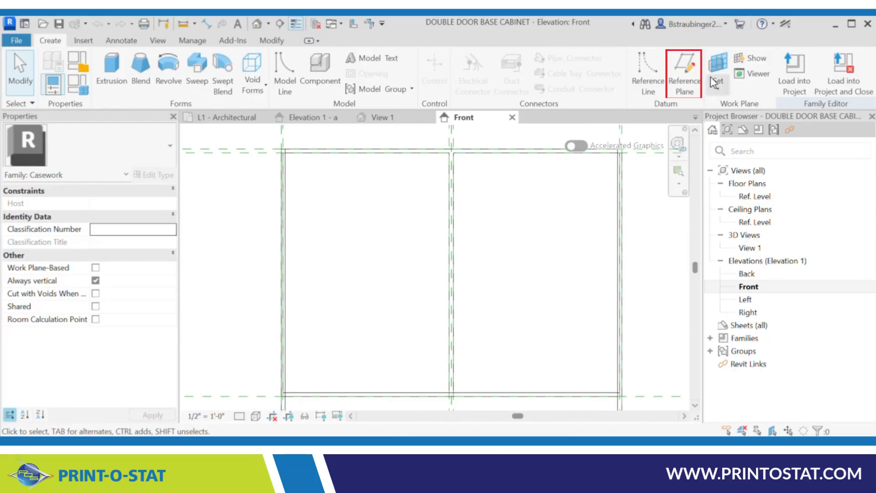
{"action": "left_click", "coordinate": [683, 73]}
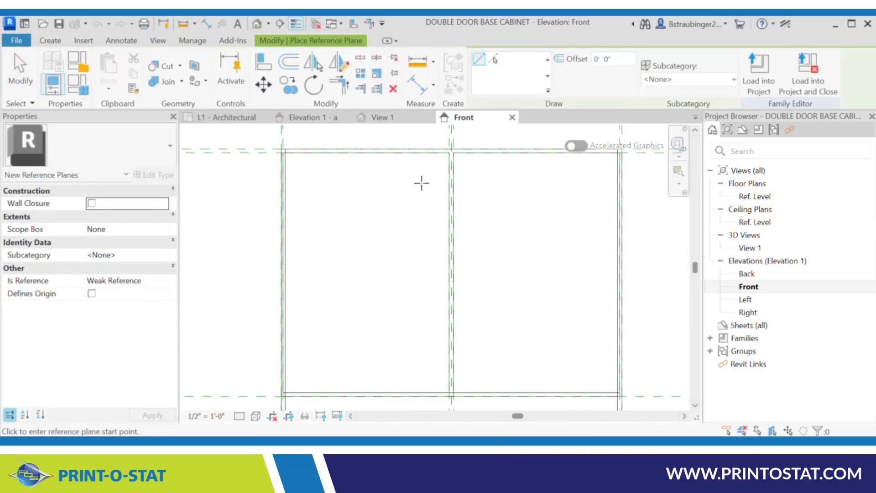
{"action": "left_click", "coordinate": [422, 183]}
{"action": "left_click", "coordinate": [491, 182]}
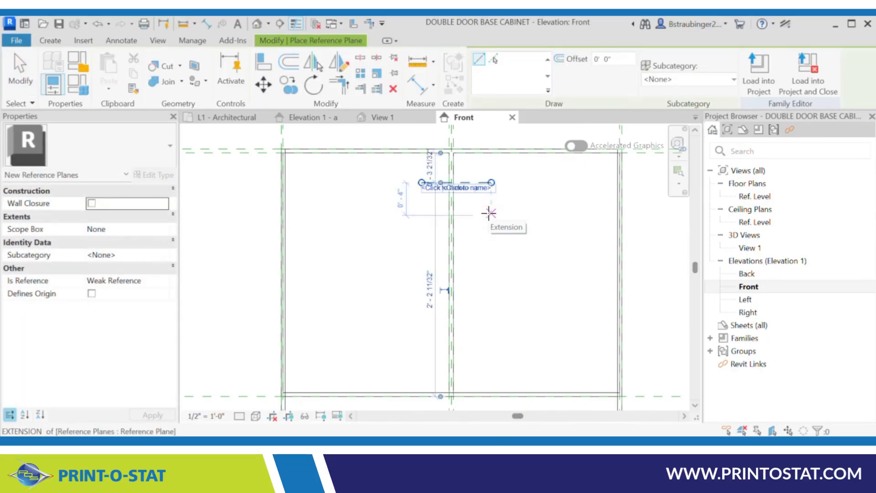
{"action": "key", "text": "Escape"}
{"action": "key", "text": "Escape"}
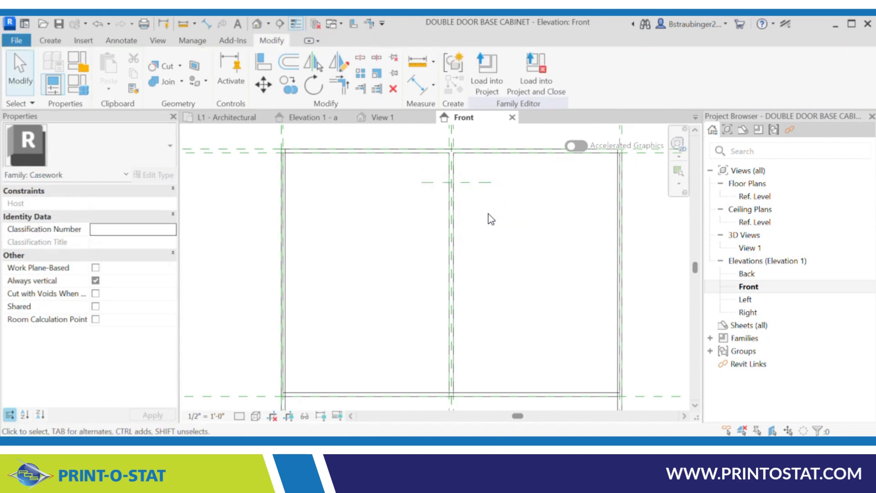
Extend the new horizontal reference plane slightly at its left end and name it PULL
{"action": "left_click", "coordinate": [444, 183]}
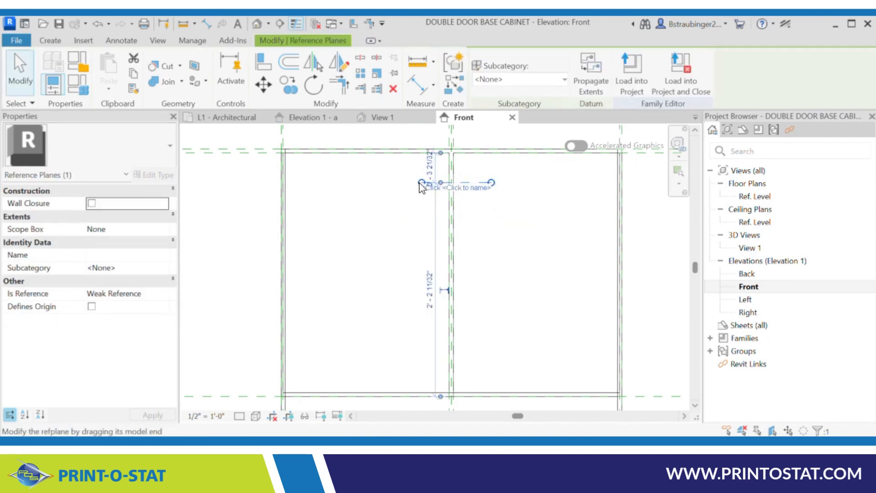
{"action": "left_click_drag", "start_coordinate": [407, 183], "coordinate": [405, 183]}
{"action": "left_click", "coordinate": [410, 218]}
{"action": "left_click", "coordinate": [480, 183]}
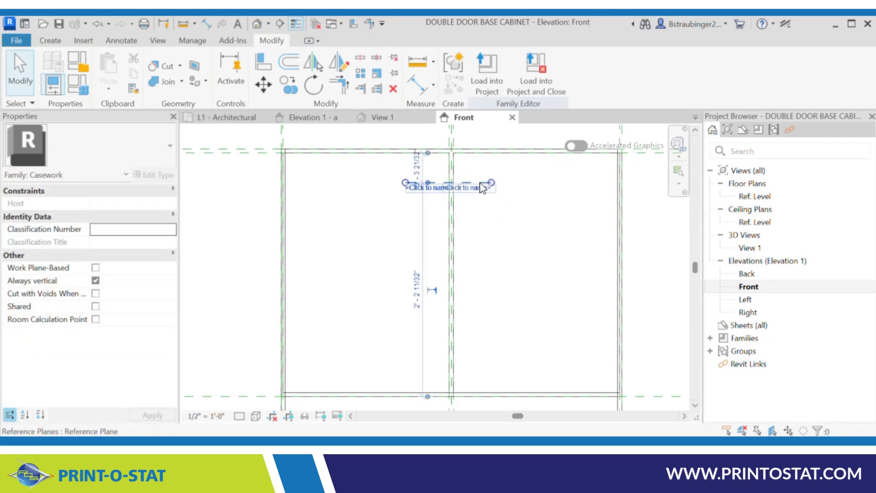
{"action": "left_click", "coordinate": [479, 187]}
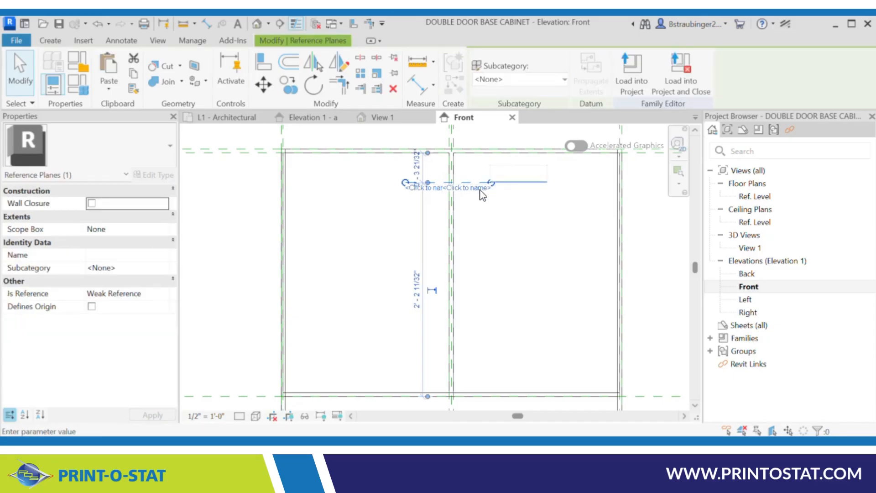
{"action": "type", "text": "PULL"}
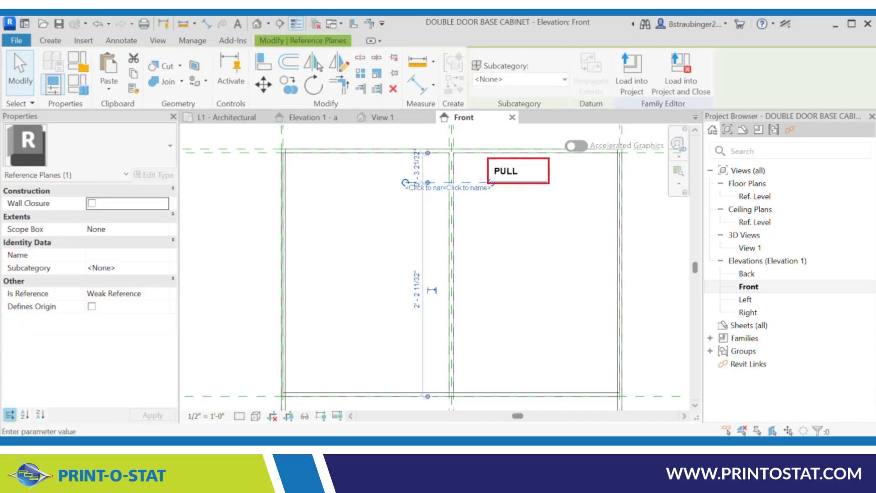
{"action": "key", "text": "Return"}
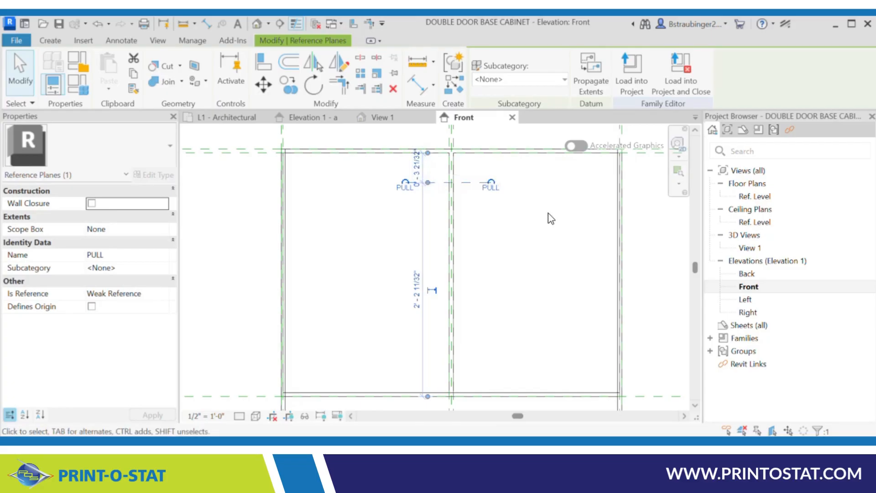
Reference the PULL plane's temporary dimension to the cabinet's top reference plane and set the distance to 4"
{"action": "scroll", "coordinate": [438, 139], "scroll_direction": "up", "scroll_amount": 4}
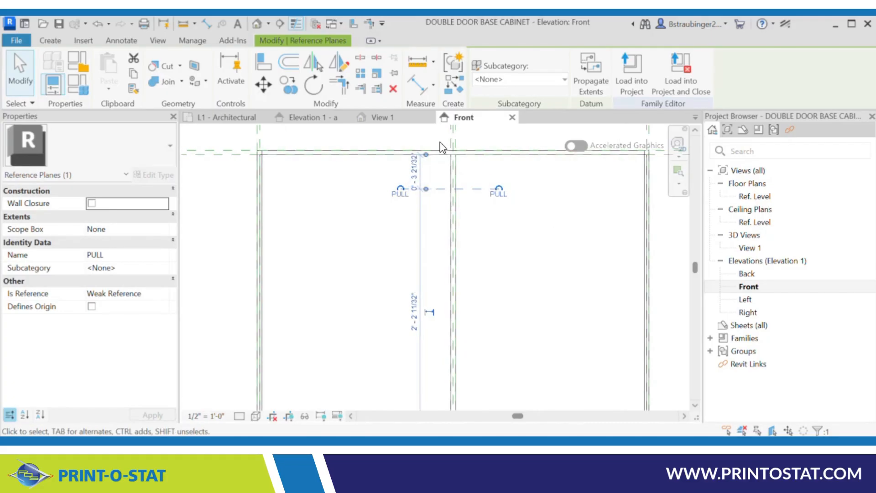
{"action": "left_click_drag", "start_coordinate": [404, 177], "coordinate": [423, 164]}
{"action": "left_click", "coordinate": [382, 215]}
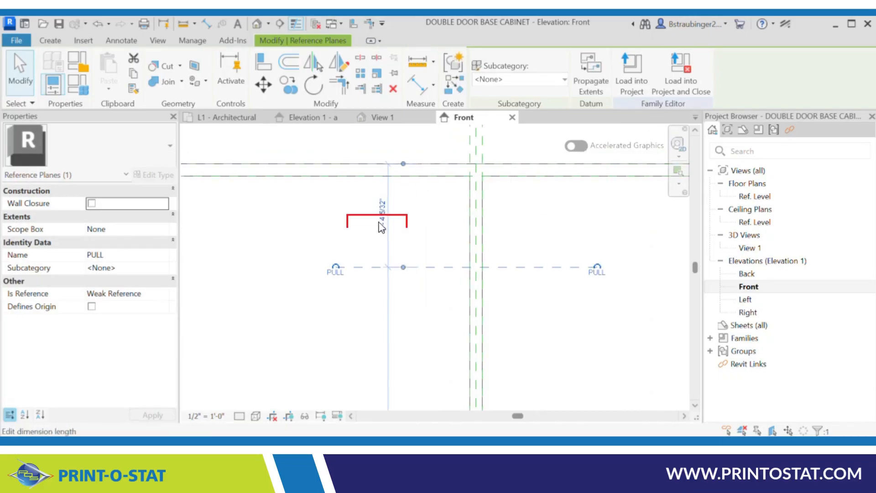
{"action": "type", "text": "0 4"}
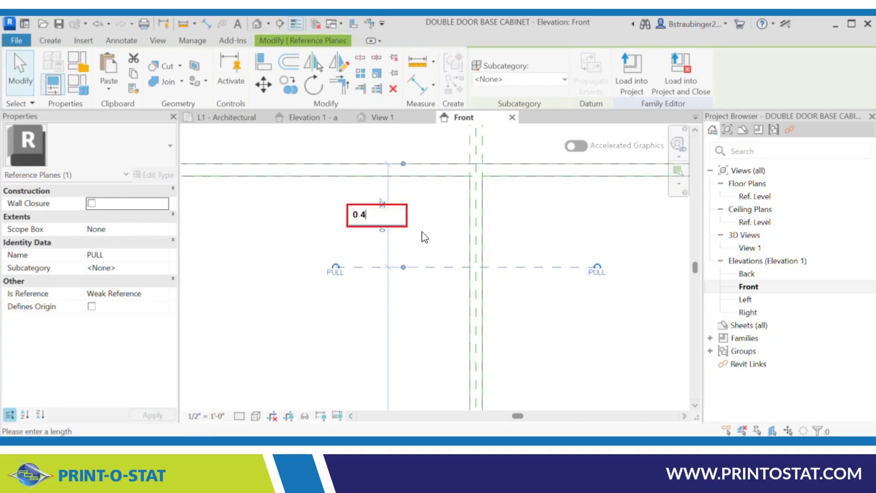
{"action": "key", "text": "Return"}
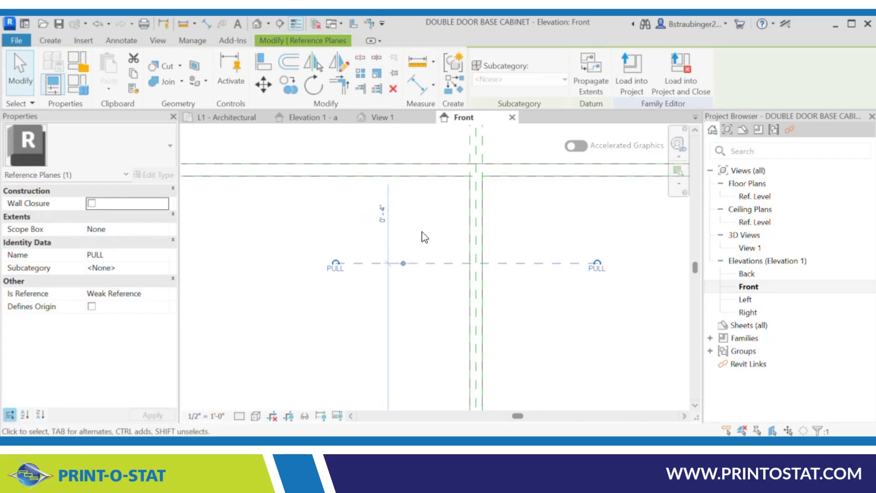
{"action": "left_click", "coordinate": [422, 235]}
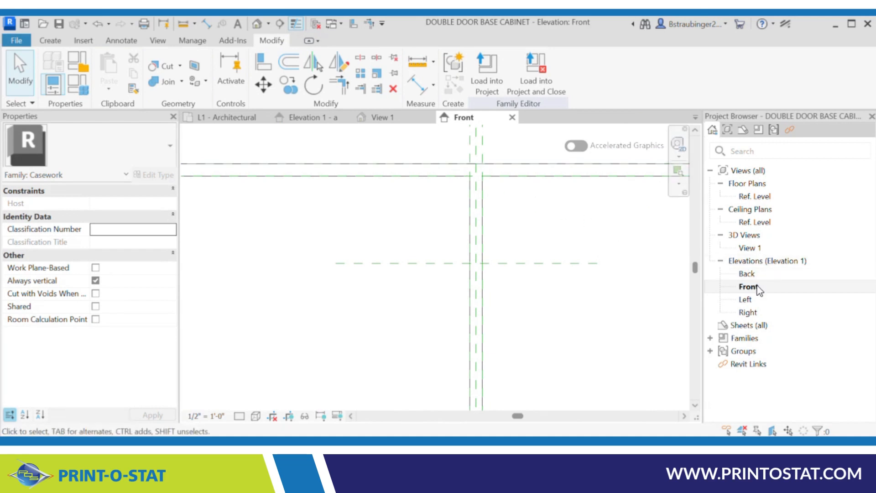
Inspect the door fronts around the centre gap in the Ref. Level plan, and return to the Front elevation
{"action": "double_click", "coordinate": [757, 197]}
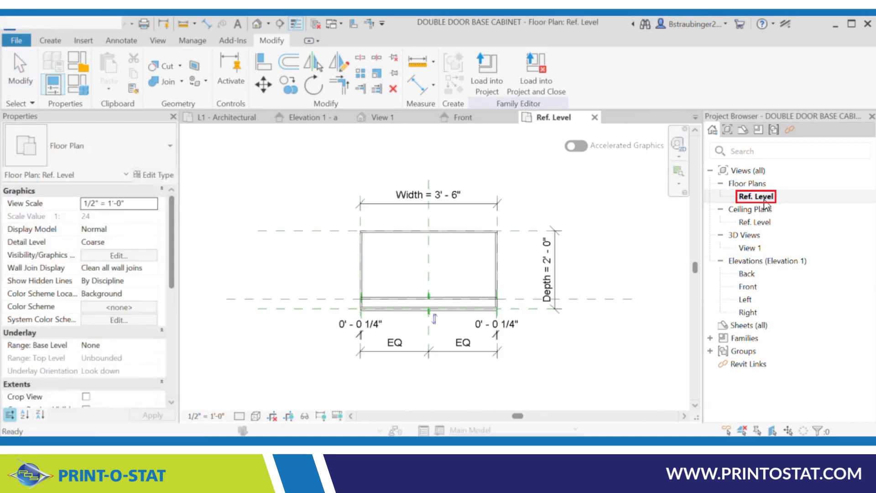
{"action": "scroll", "coordinate": [417, 341], "scroll_direction": "up", "scroll_amount": 6}
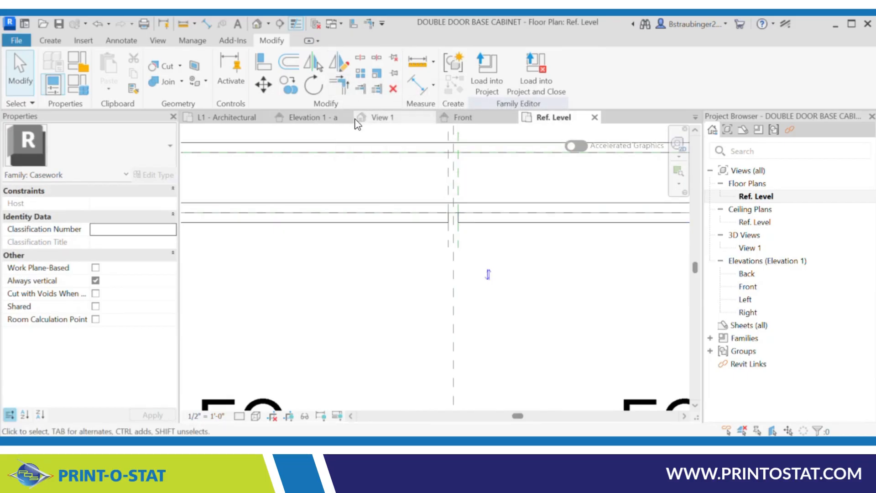
{"action": "left_click", "coordinate": [472, 120]}
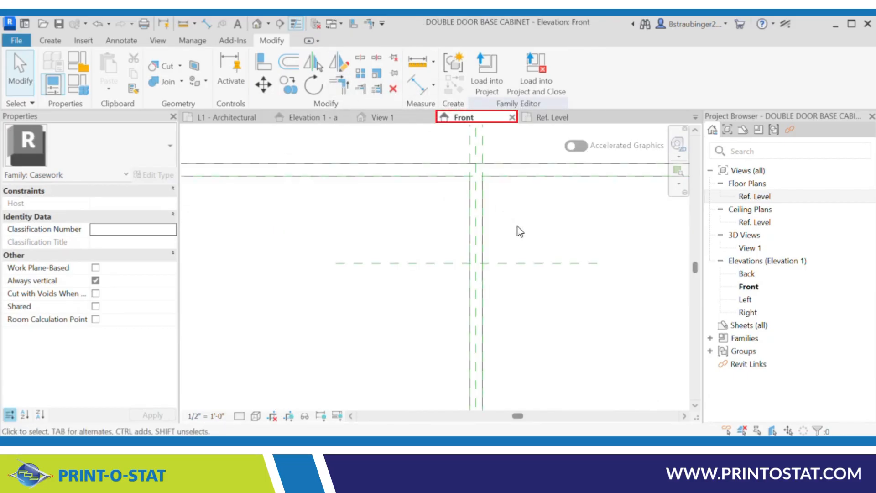
Draw two short vertical reference planes crossing the PULL plane, about 2 1/16" right and 2 1/4" left of the centre gap's edges
{"action": "middle_click_drag", "start_coordinate": [518, 231], "coordinate": [496, 220]}
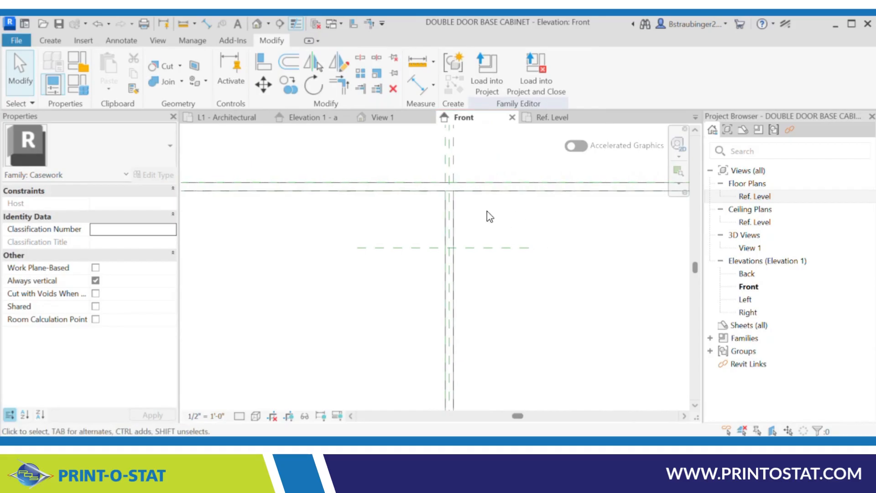
{"action": "left_click", "coordinate": [51, 41]}
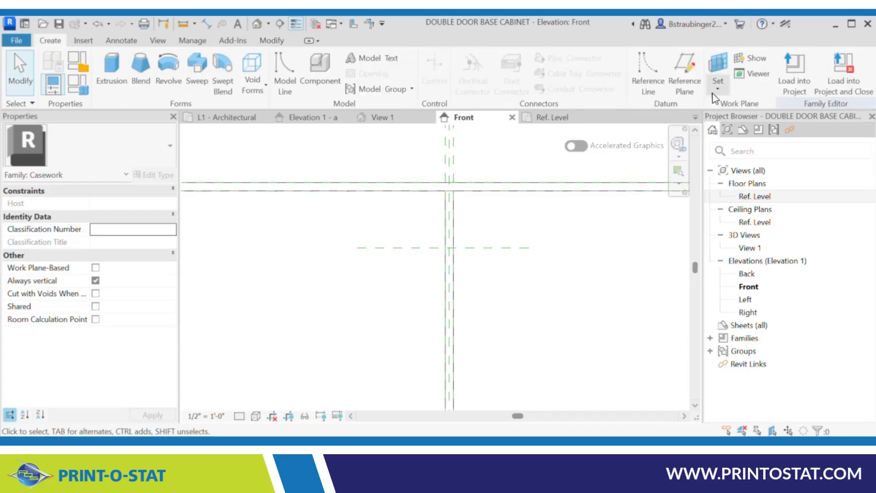
{"action": "left_click", "coordinate": [680, 75]}
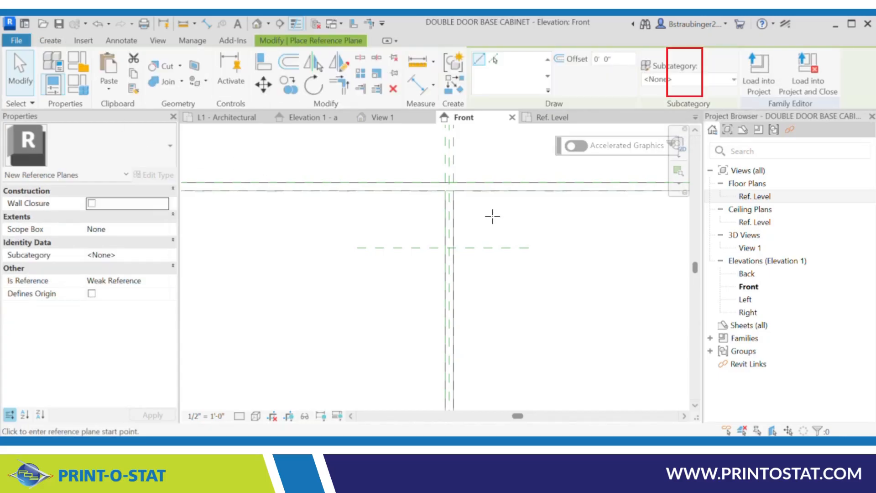
{"action": "left_click", "coordinate": [487, 166]}
{"action": "left_click", "coordinate": [486, 274]}
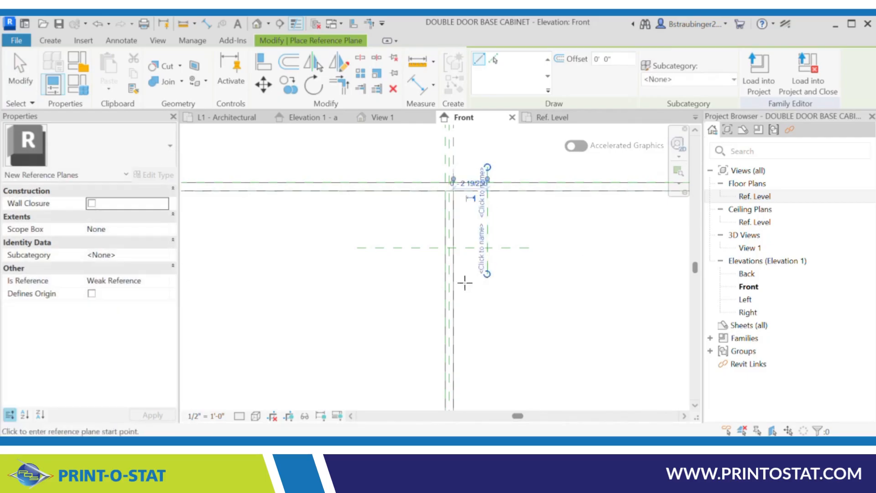
{"action": "left_click", "coordinate": [408, 167]}
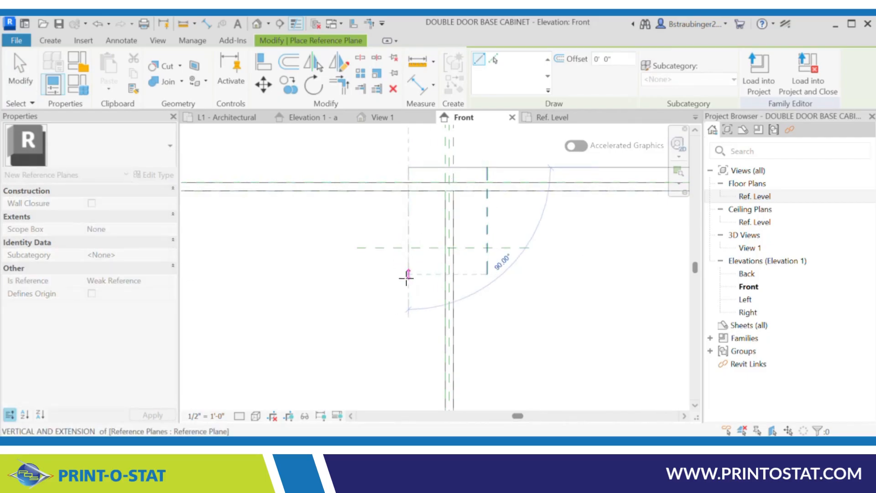
{"action": "left_click", "coordinate": [408, 273]}
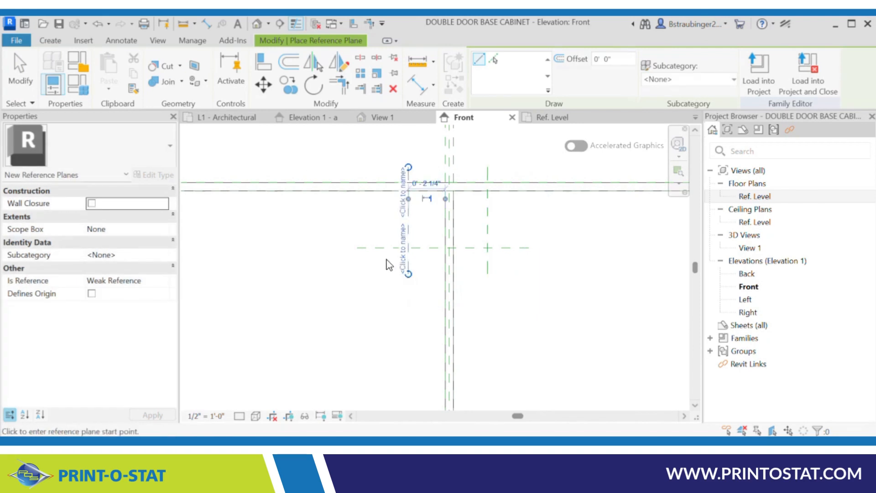
{"action": "key", "text": "Escape"}
{"action": "key", "text": "Escape"}
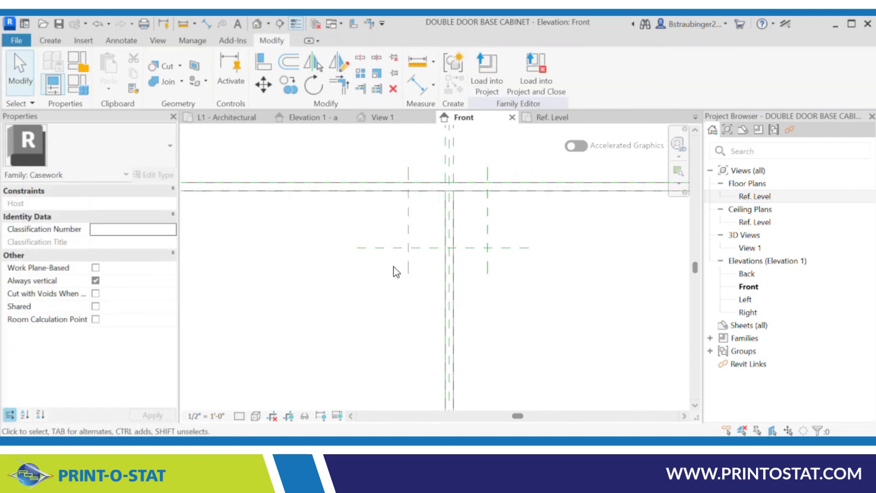
Set the right vertical pull plane's distance from the right door's inner edge to 2 1/4"
{"action": "left_click", "coordinate": [409, 212]}
{"action": "scroll", "coordinate": [431, 155], "scroll_direction": "up", "scroll_amount": 4}
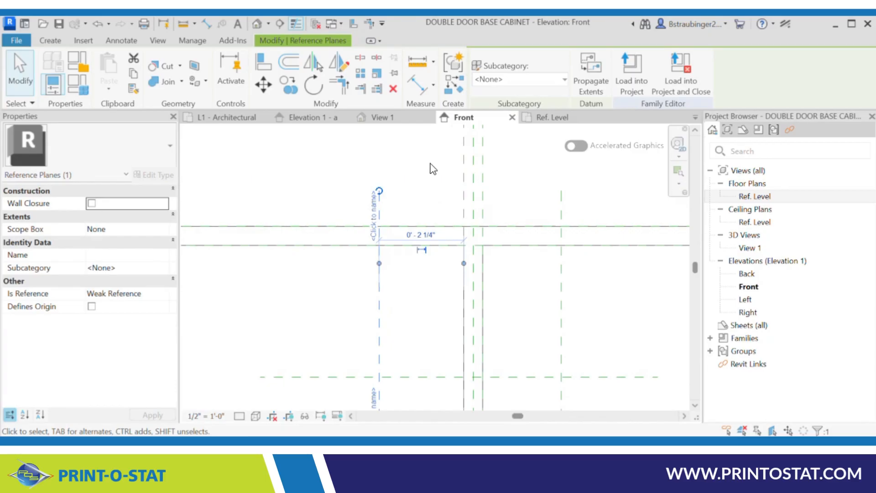
{"action": "left_click", "coordinate": [559, 278]}
{"action": "left_click", "coordinate": [523, 236]}
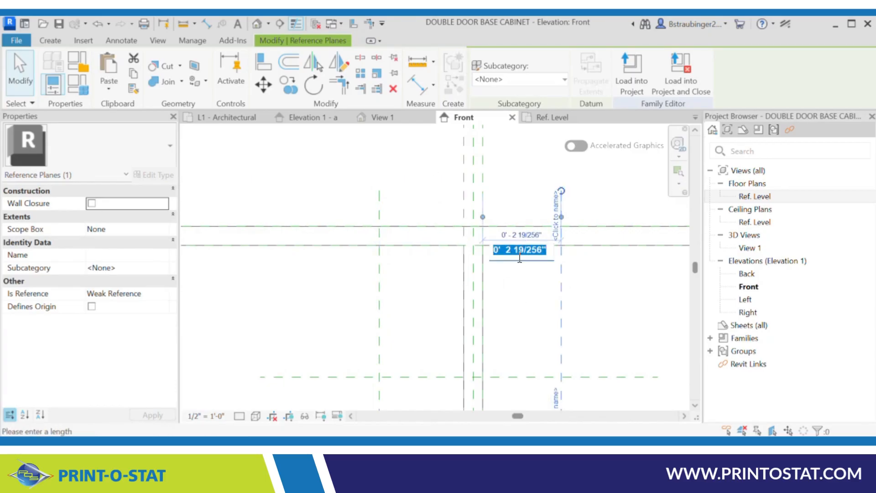
{"action": "type", "text": "0 2.25"}
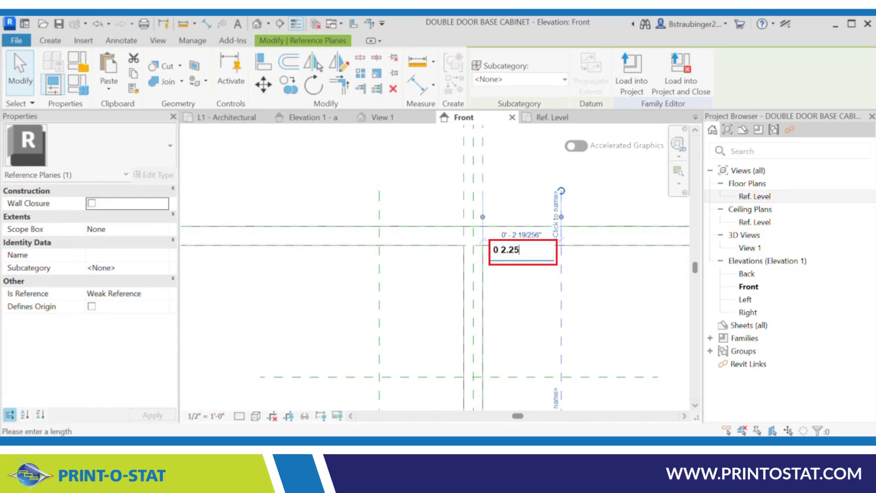
{"action": "key", "text": "Return"}
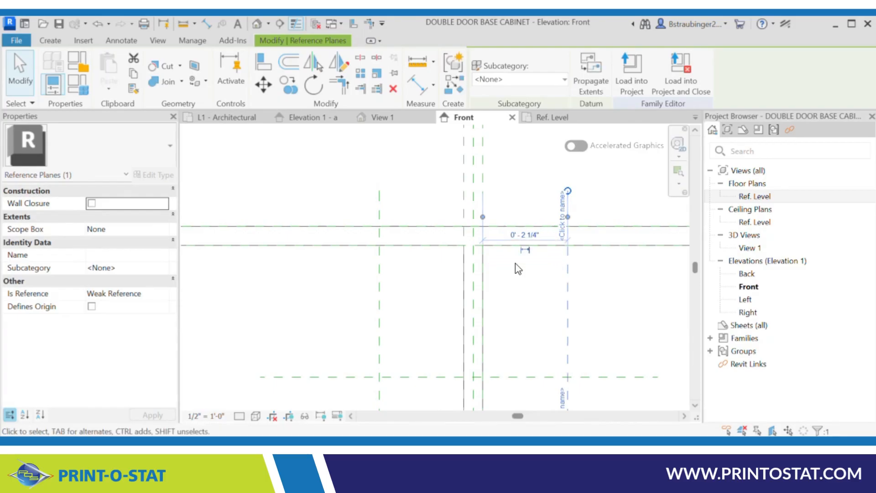
{"action": "left_click", "coordinate": [429, 181]}
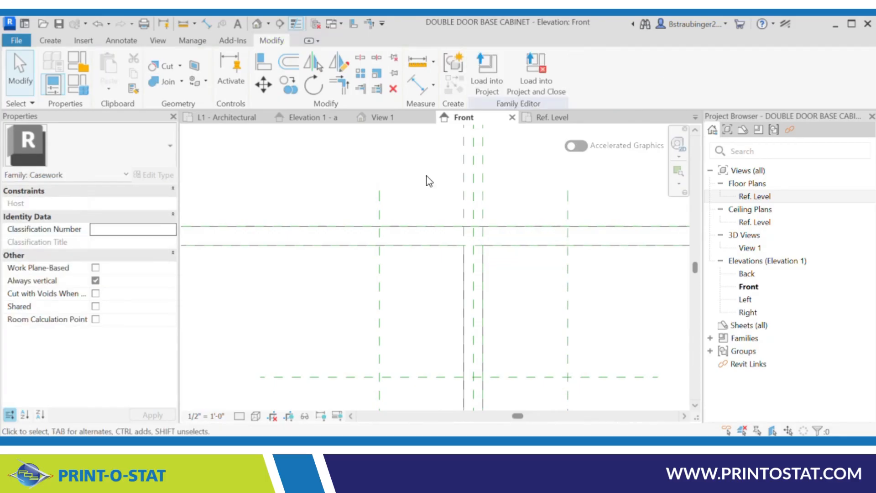
Start a Revolve in the Ref. Level plan and draw a 1" boundary line from the door front along the right pull plane
{"action": "left_click", "coordinate": [573, 119]}
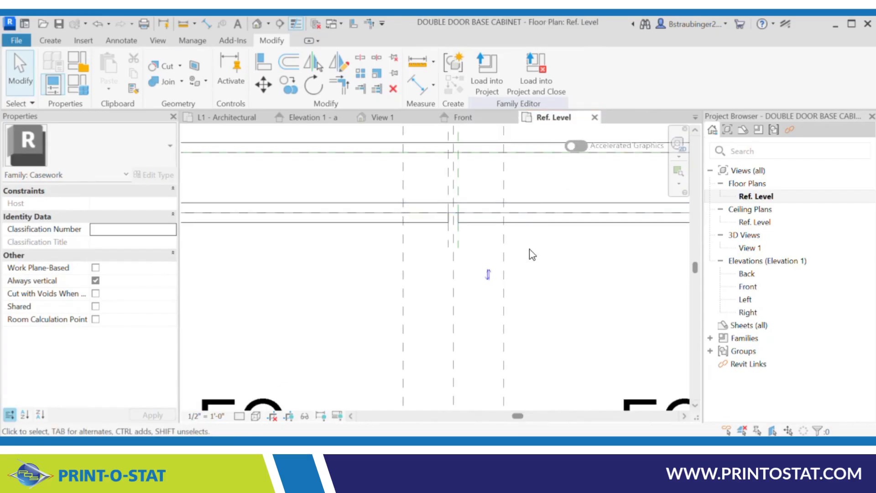
{"action": "scroll", "coordinate": [532, 254], "scroll_direction": "up", "scroll_amount": 3}
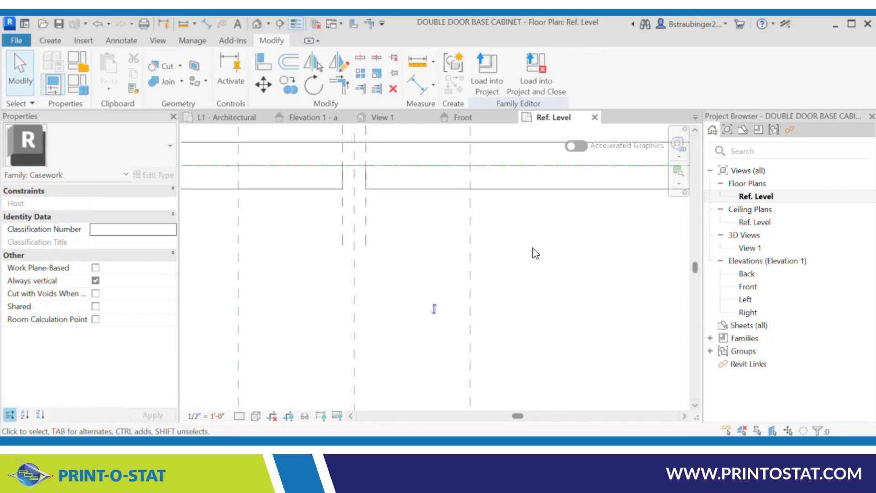
{"action": "left_click", "coordinate": [50, 41]}
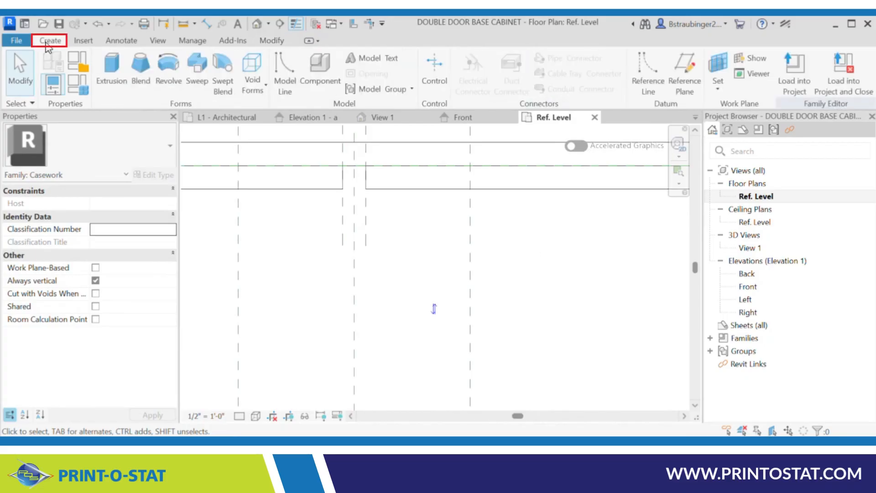
{"action": "left_click", "coordinate": [169, 68]}
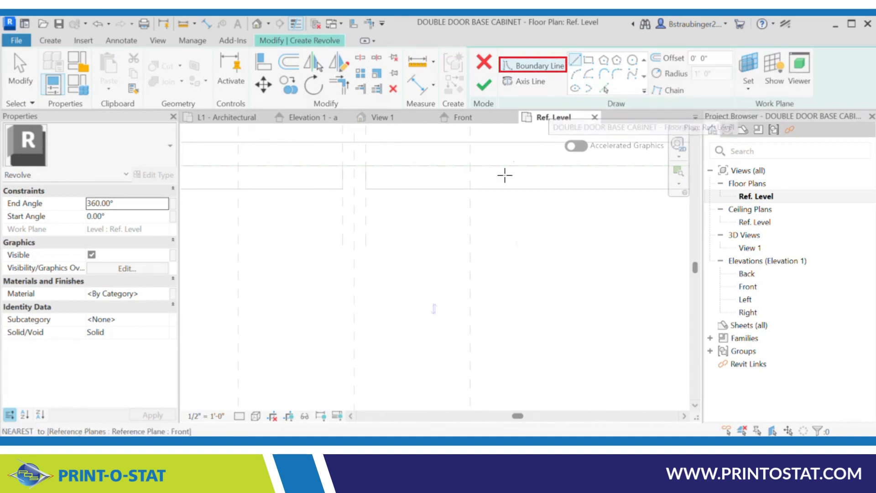
{"action": "left_click", "coordinate": [470, 188]}
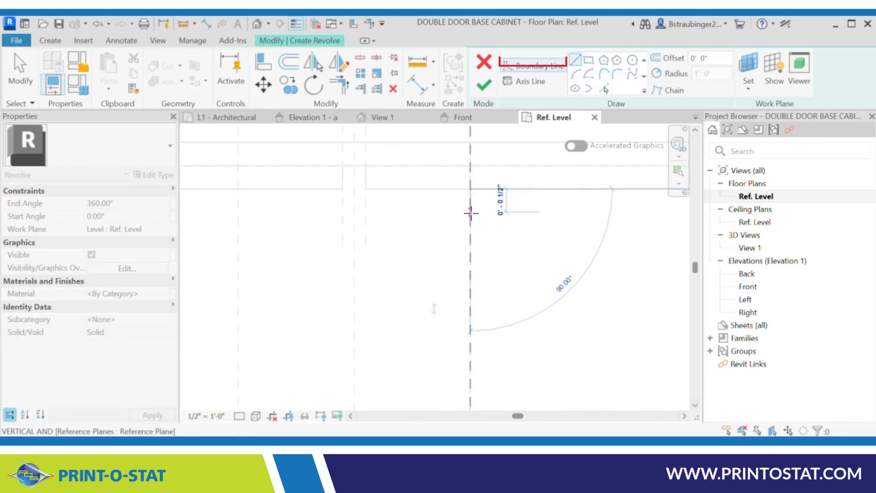
{"action": "left_click", "coordinate": [470, 235]}
{"action": "scroll", "coordinate": [478, 221], "scroll_direction": "up", "scroll_amount": 4}
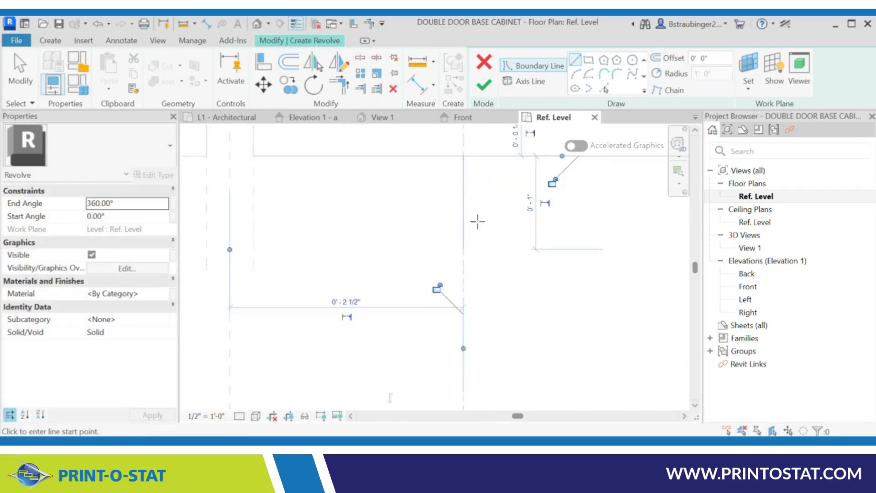
Complete the stepped knob profile with a 3/4" front edge, 1/2" side, inward shoulder about 7/16" long and 1/2" neck closed at the door face
{"action": "left_click", "coordinate": [458, 257]}
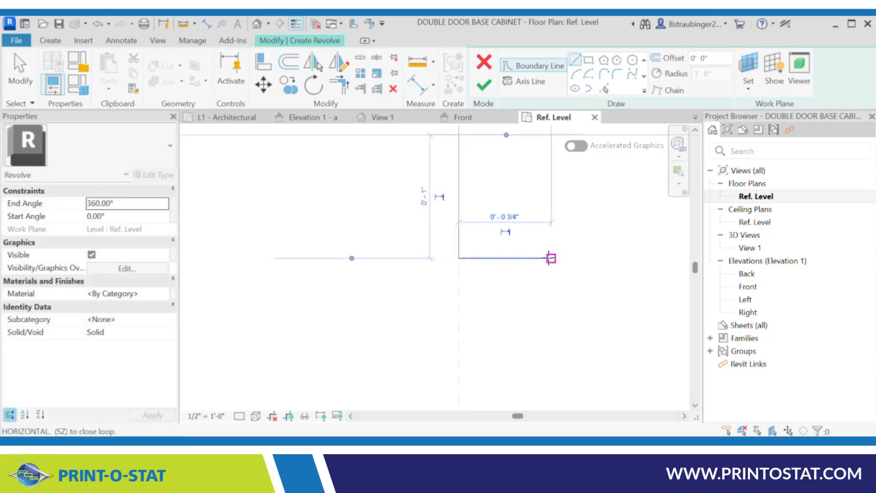
{"action": "left_click", "coordinate": [551, 257]}
{"action": "left_click", "coordinate": [551, 196]}
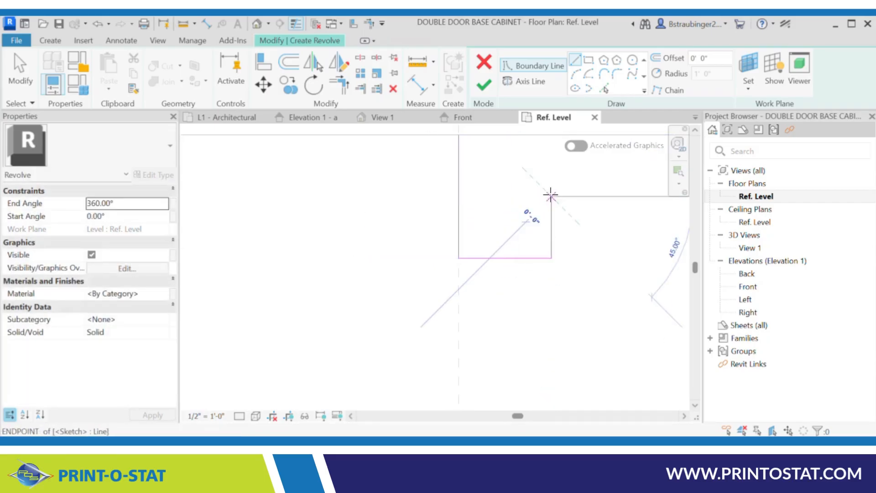
{"action": "left_click", "coordinate": [497, 196]}
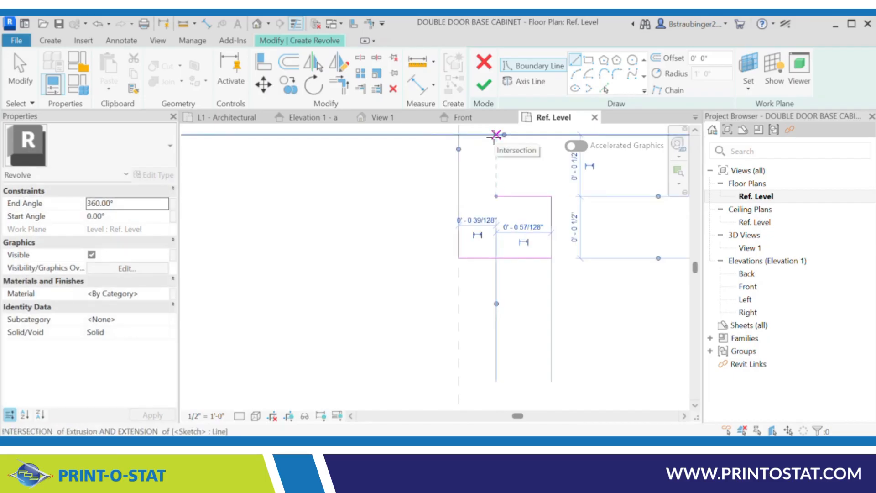
{"action": "left_click", "coordinate": [495, 135]}
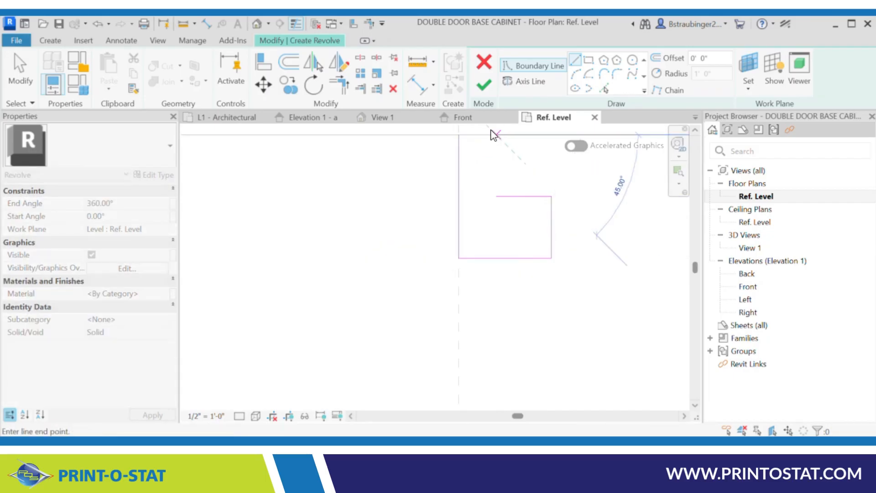
{"action": "key", "text": "Escape"}
{"action": "key", "text": "Escape"}
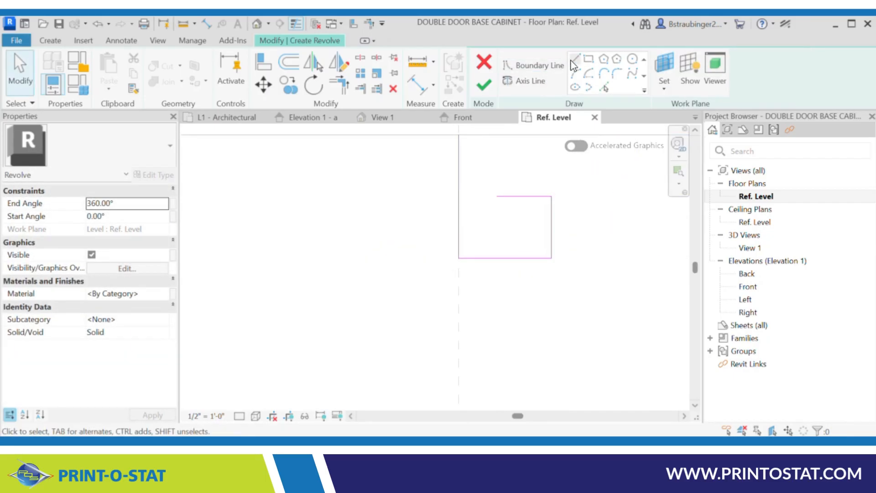
{"action": "left_click", "coordinate": [532, 65]}
{"action": "left_click", "coordinate": [496, 196]}
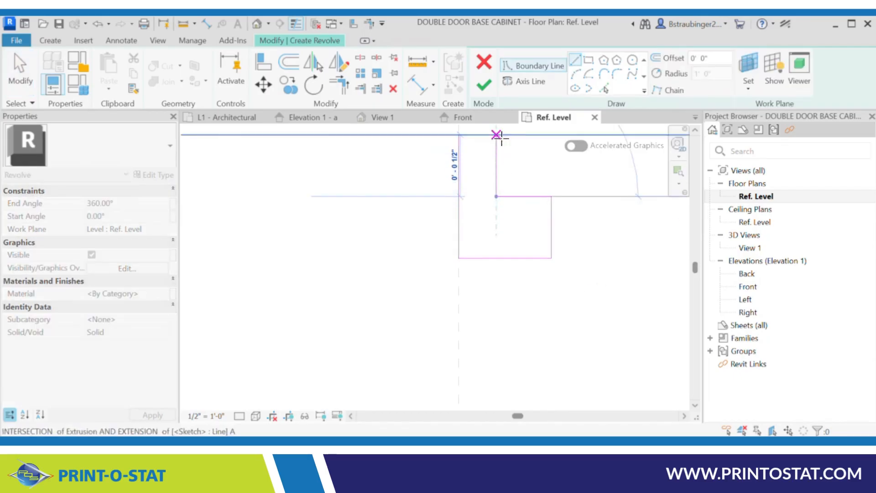
{"action": "left_click", "coordinate": [497, 134]}
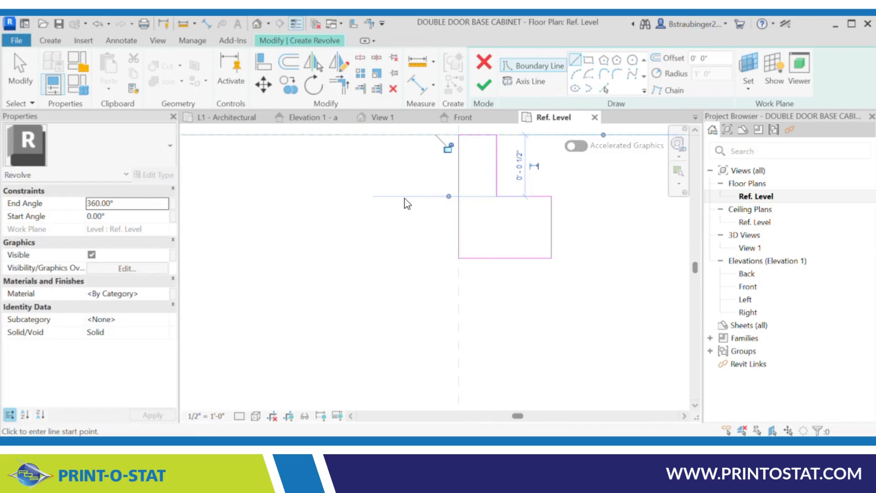
{"action": "key", "text": "Escape"}
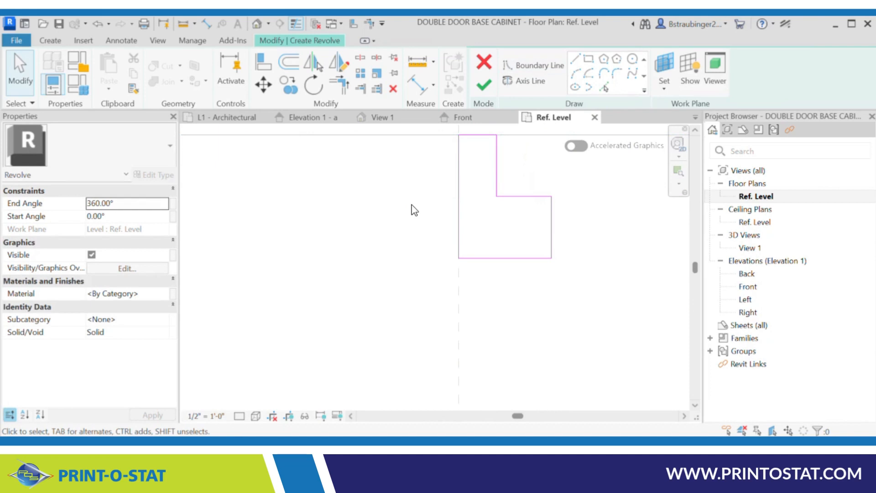
Draw the axis line along the profile's 1" edge on the right pull plane and finish the 360° revolve
{"action": "left_click", "coordinate": [524, 81]}
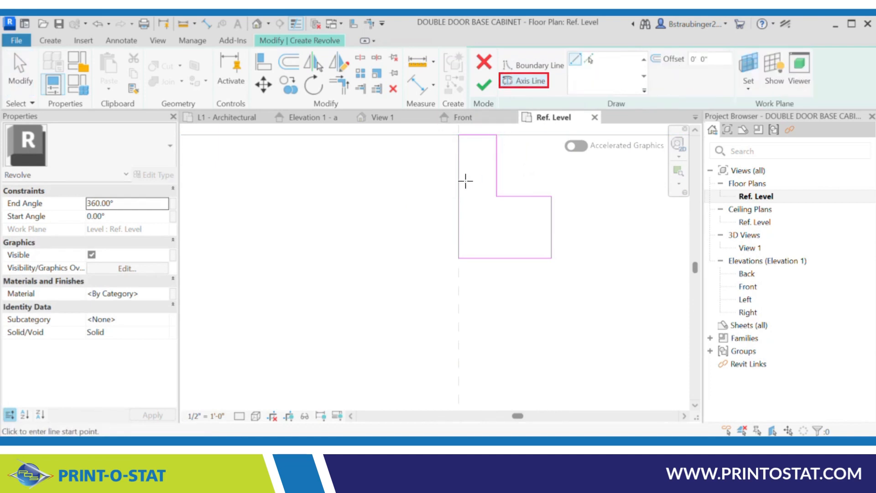
{"action": "left_click", "coordinate": [458, 135]}
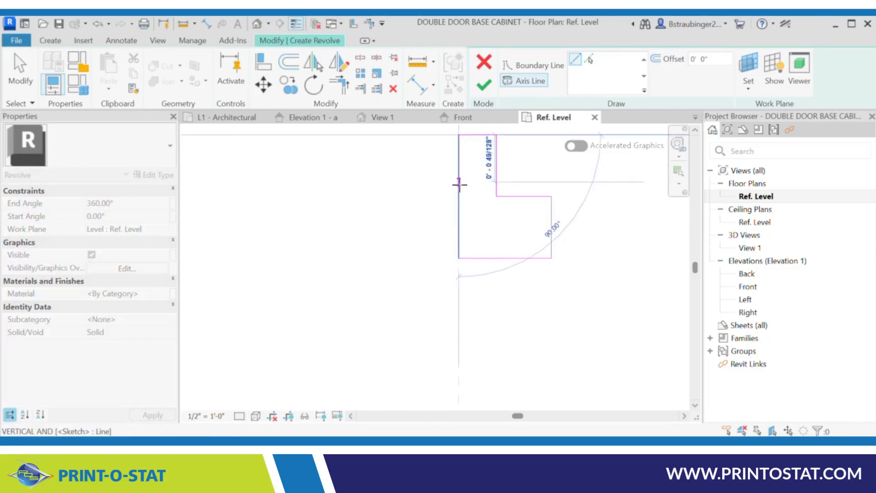
{"action": "left_click", "coordinate": [456, 258]}
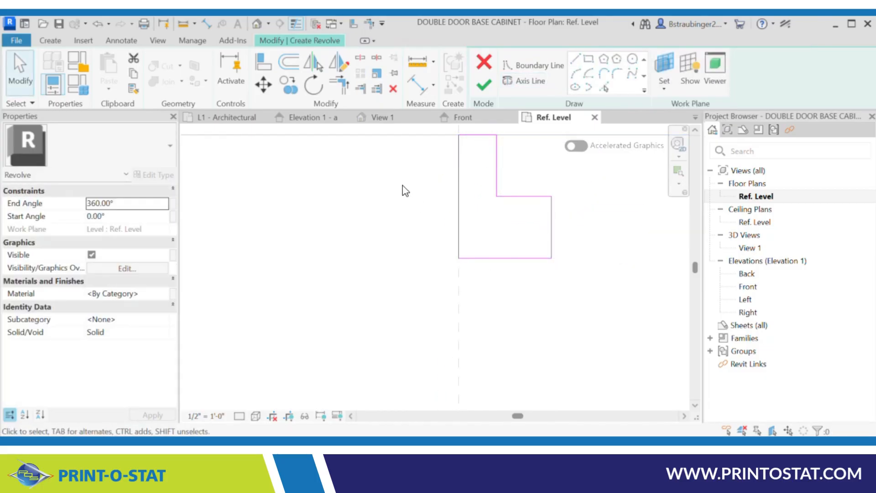
{"action": "left_click", "coordinate": [484, 86]}
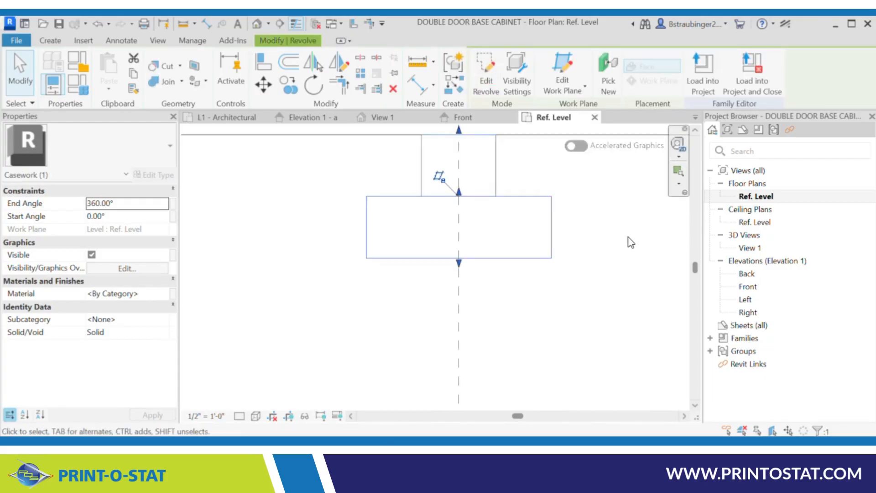
Open the cabinet family's default 3D view at the revolved knob
{"action": "left_click", "coordinate": [322, 120]}
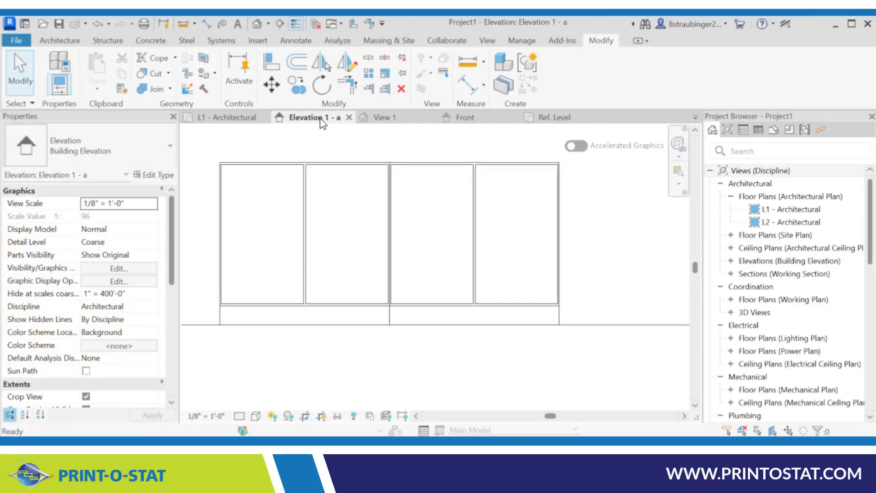
{"action": "left_click", "coordinate": [559, 120]}
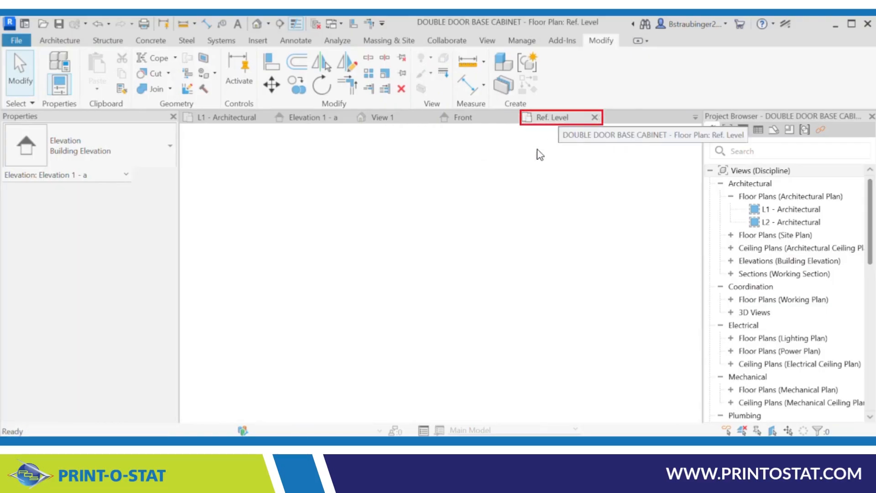
{"action": "left_click", "coordinate": [257, 24]}
{"action": "scroll", "coordinate": [403, 382], "scroll_direction": "up", "scroll_amount": 5}
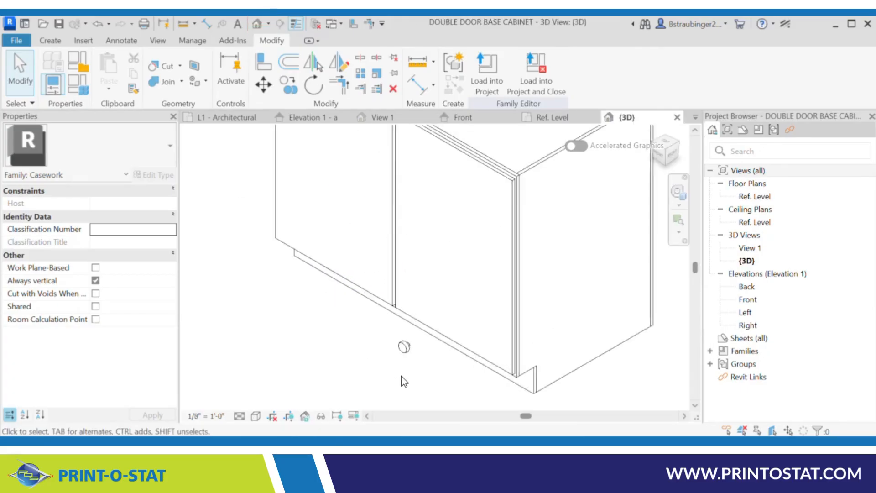
Change the revolved knob's work plane to Reference Plane : PULL
{"action": "left_click", "coordinate": [409, 329]}
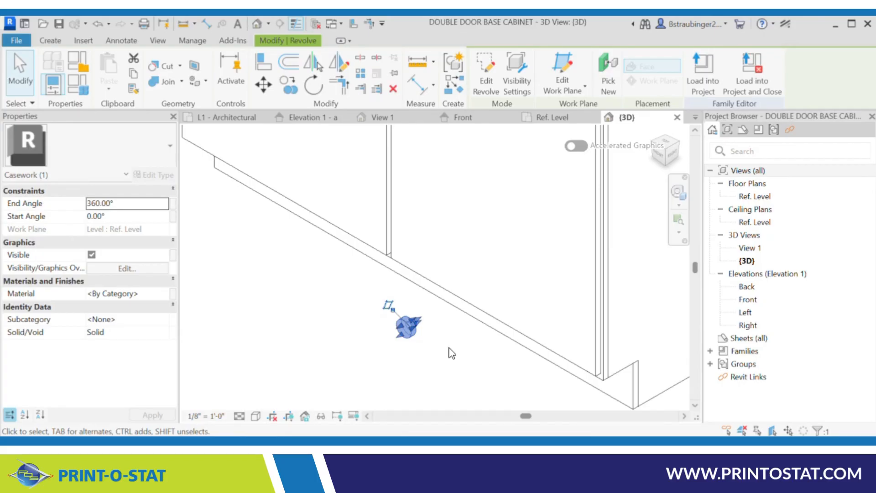
{"action": "left_click", "coordinate": [559, 81]}
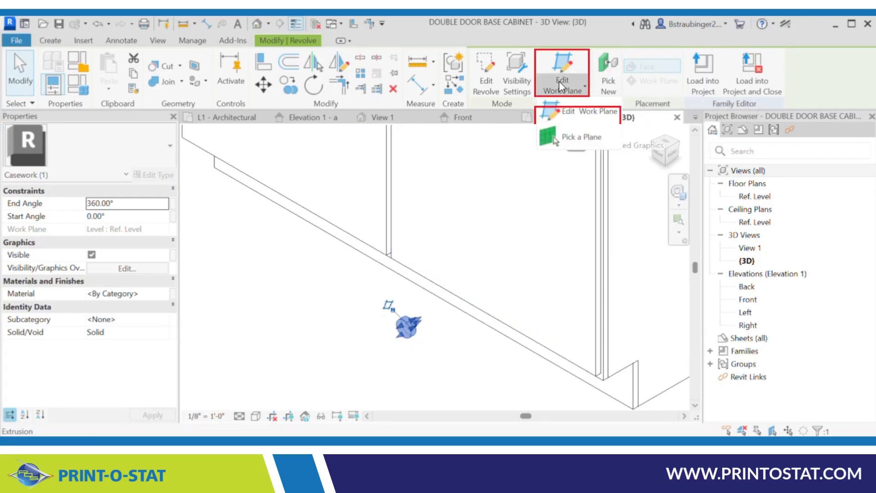
{"action": "left_click", "coordinate": [582, 114]}
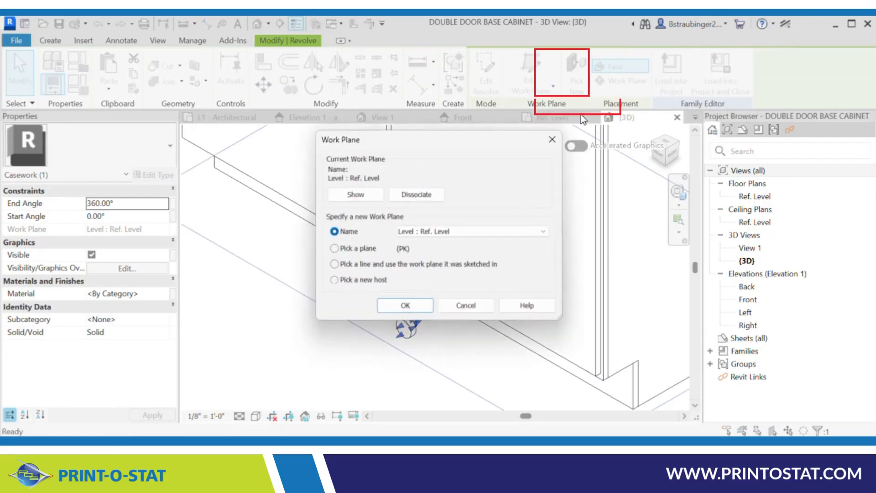
{"action": "left_click", "coordinate": [547, 236]}
{"action": "left_click", "coordinate": [459, 249]}
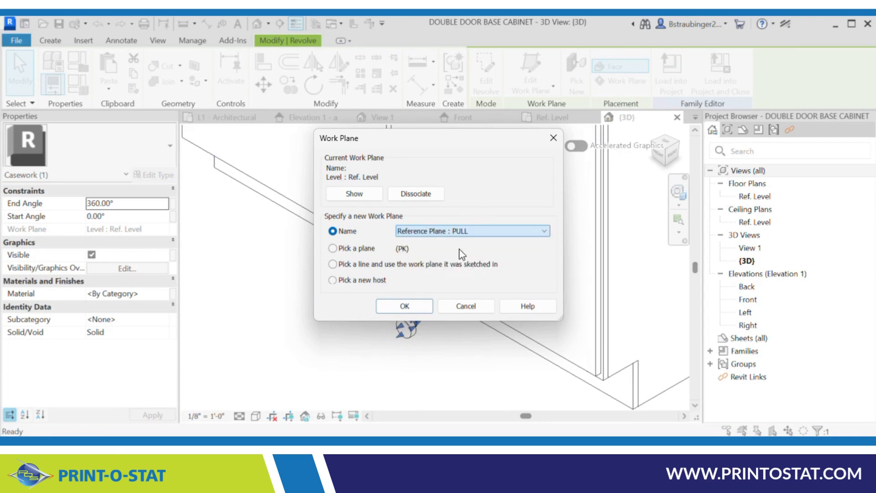
{"action": "left_click", "coordinate": [405, 305]}
{"action": "scroll", "coordinate": [446, 322], "scroll_direction": "up", "scroll_amount": 2}
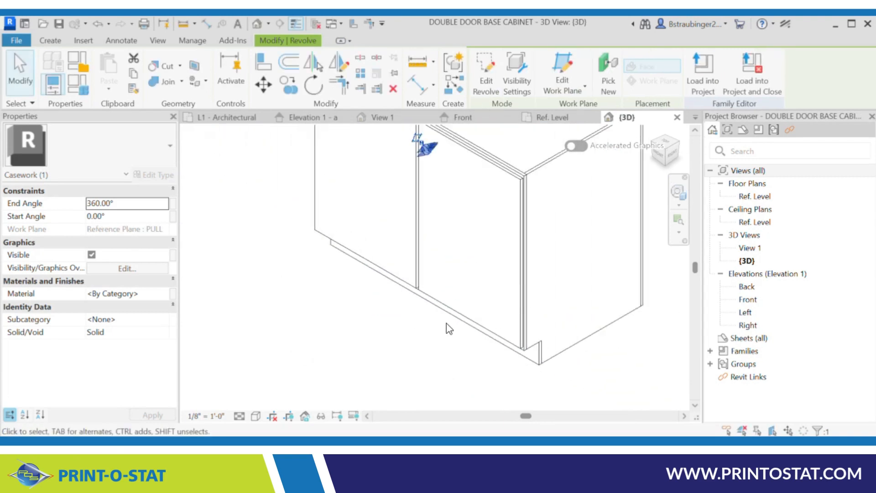
{"action": "scroll", "coordinate": [446, 323], "scroll_direction": "down", "scroll_amount": 4}
{"action": "left_click", "coordinate": [348, 204]}
{"action": "scroll", "coordinate": [333, 180], "scroll_direction": "up", "scroll_amount": 1}
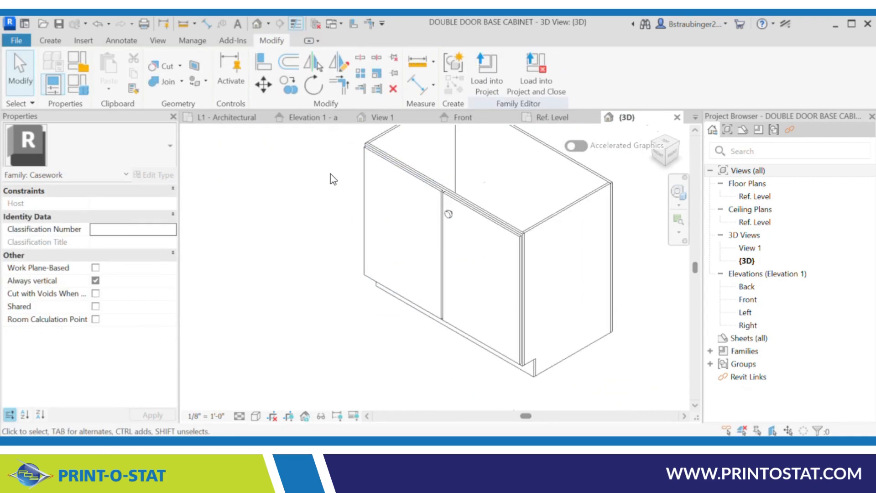
{"action": "scroll", "coordinate": [333, 179], "scroll_direction": "up", "scroll_amount": 2}
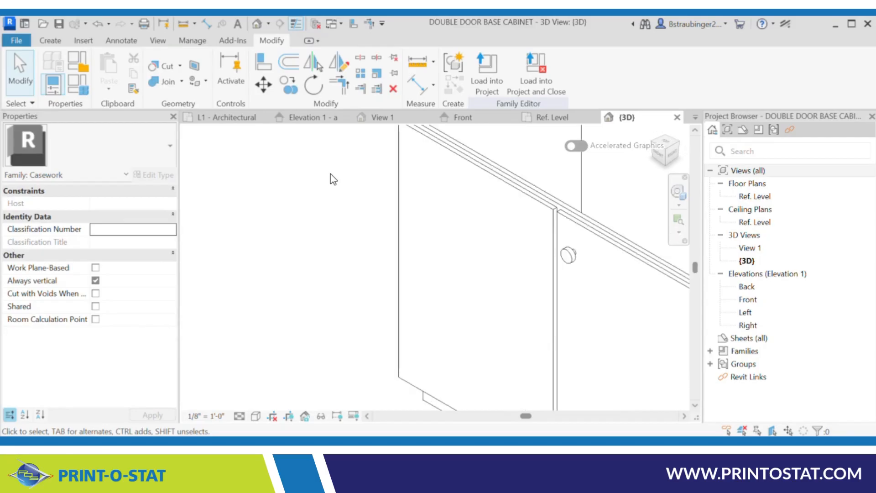
Open the knob's revolve sketch for editing in the Ref. Level plan
{"action": "left_click", "coordinate": [531, 117]}
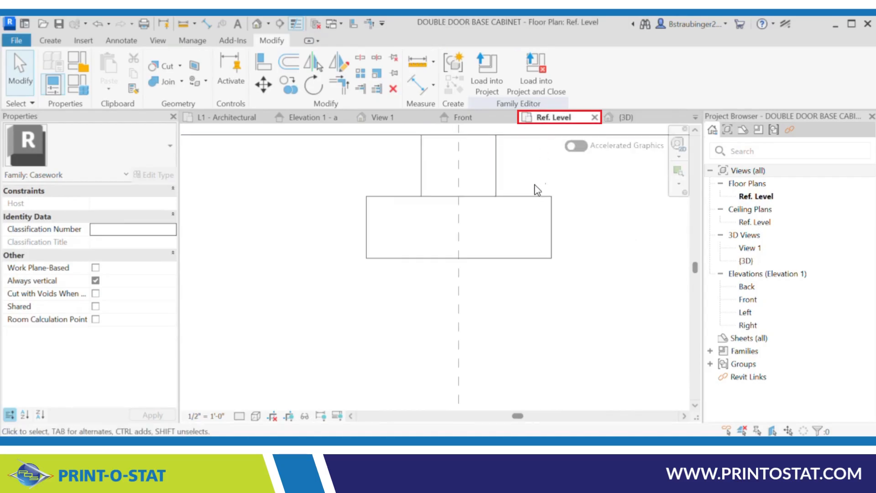
{"action": "left_click", "coordinate": [440, 177]}
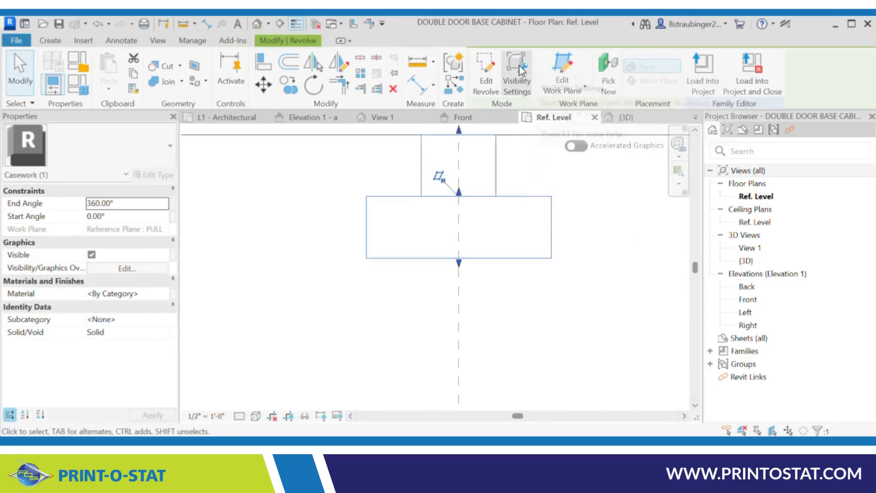
{"action": "left_click", "coordinate": [486, 73]}
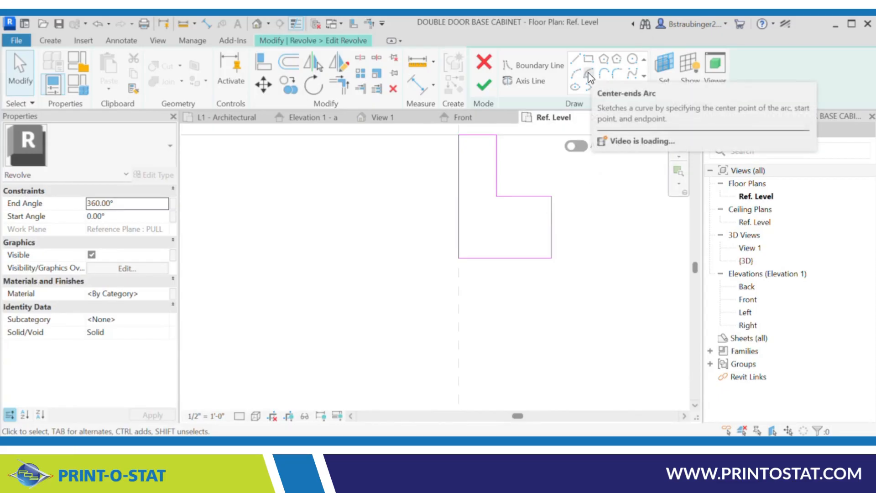
{"action": "left_click", "coordinate": [588, 75]}
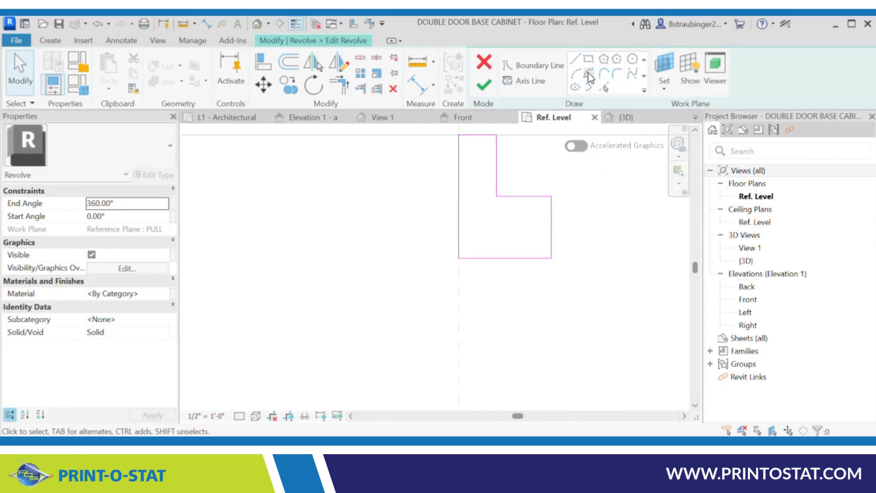
{"action": "left_click", "coordinate": [551, 238]}
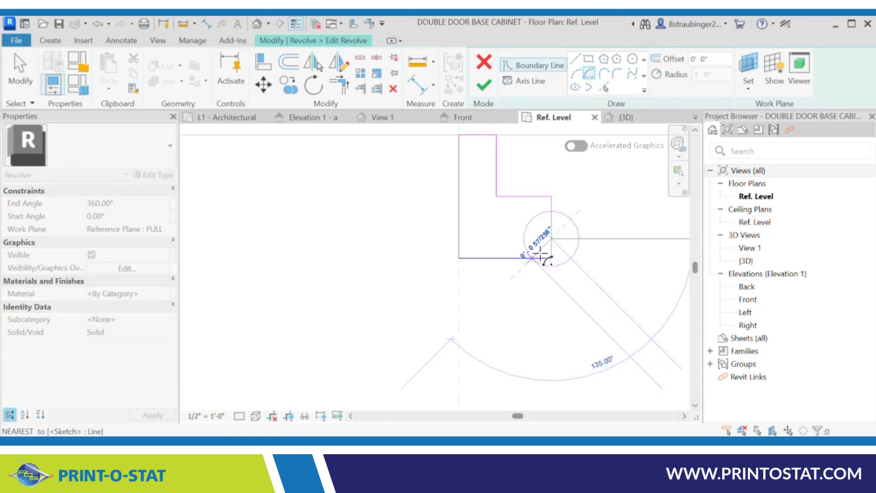
{"action": "key", "text": "Escape"}
{"action": "key", "text": "Escape"}
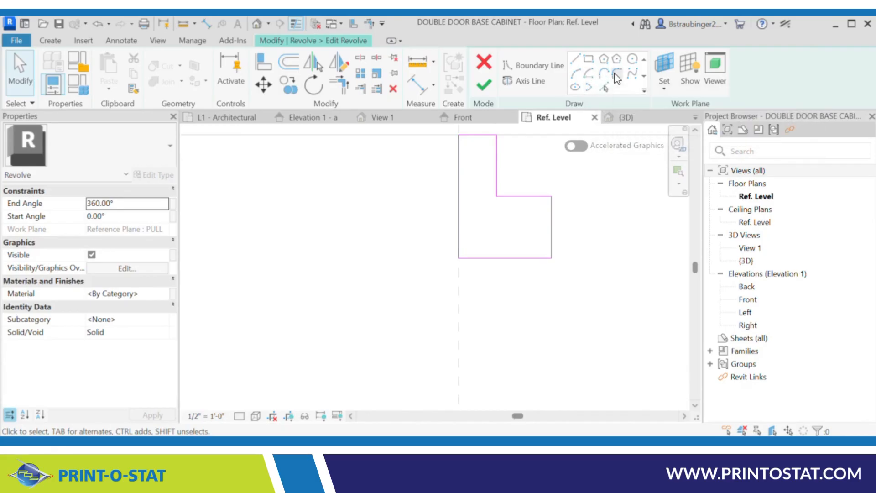
Round the knob profile's outer front corner with a fillet arc of about 1/8" radius, finish the sketch and inspect the knob in 3D
{"action": "left_click", "coordinate": [617, 74]}
{"action": "left_click", "coordinate": [551, 236]}
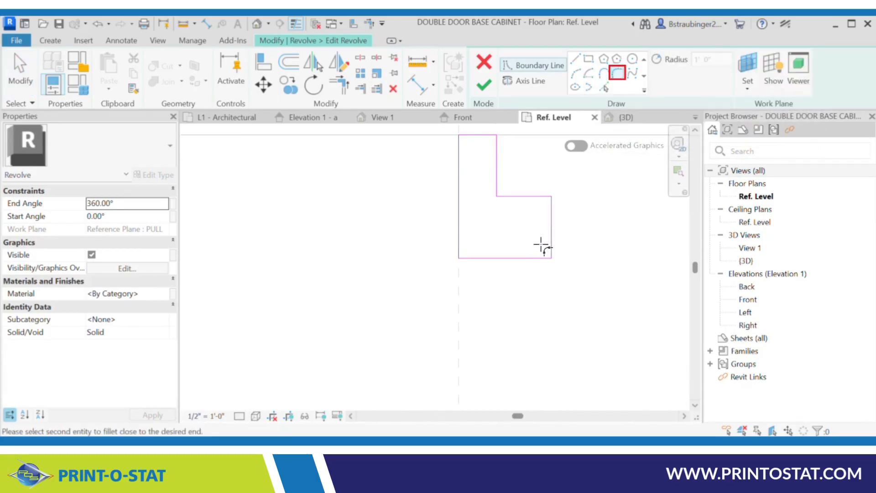
{"action": "left_click", "coordinate": [526, 258]}
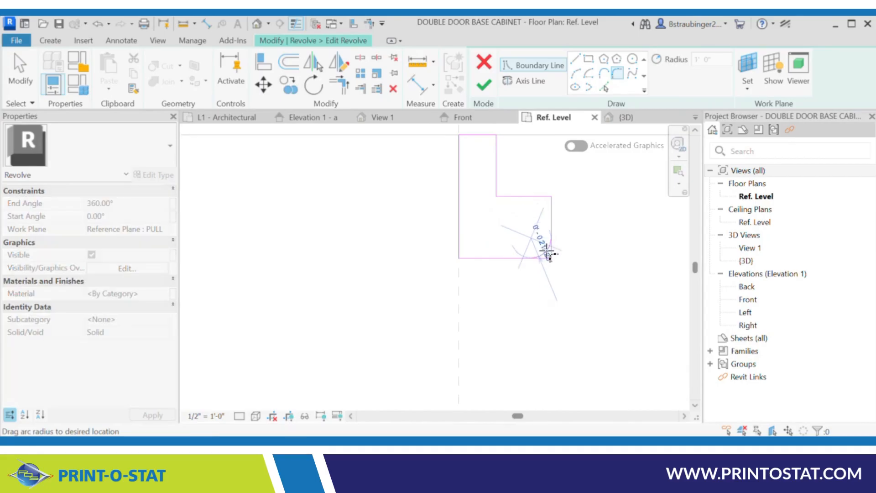
{"action": "scroll", "coordinate": [547, 252], "scroll_direction": "up", "scroll_amount": 5}
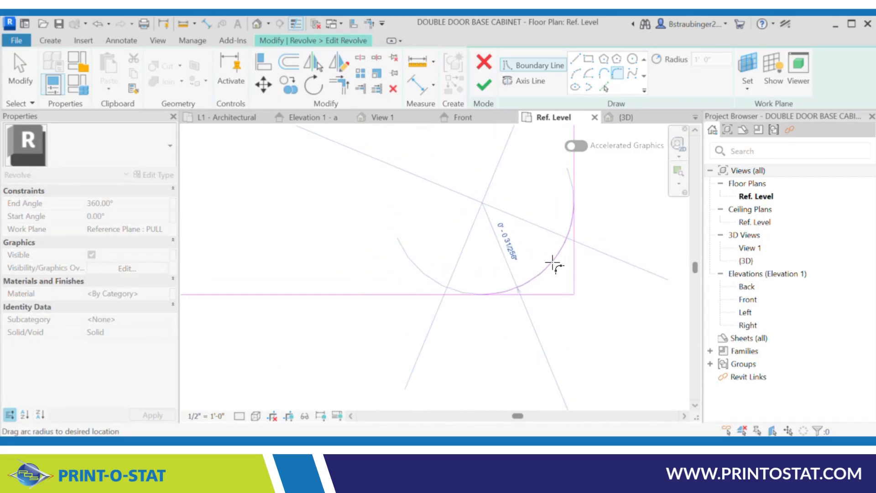
{"action": "left_click", "coordinate": [553, 263]}
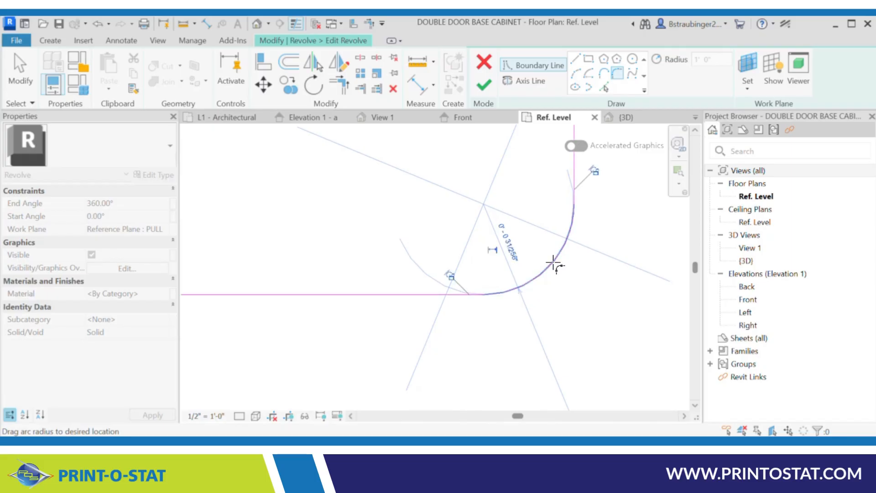
{"action": "scroll", "coordinate": [598, 245], "scroll_direction": "down", "scroll_amount": 5}
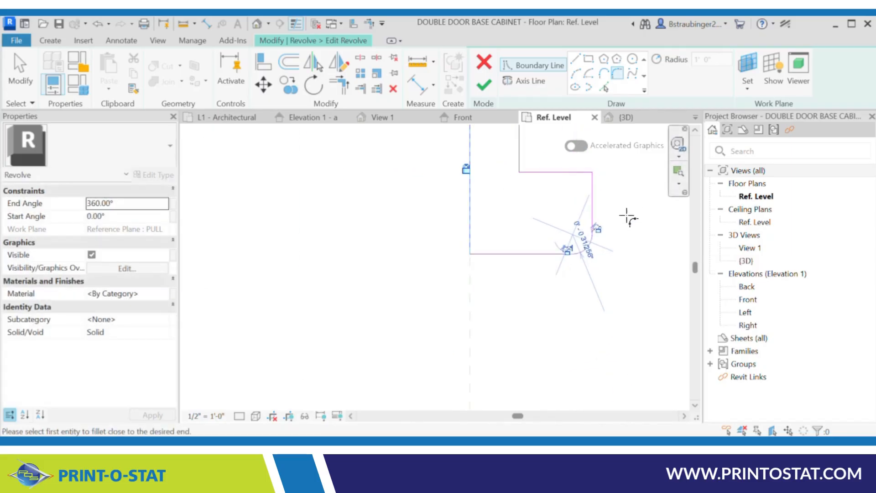
{"action": "mouse_move", "coordinate": [627, 217]}
{"action": "middle_mouse_down"}
{"action": "mouse_move", "coordinate": [634, 225]}
{"action": "mouse_move", "coordinate": [598, 241]}
{"action": "middle_mouse_up"}
{"action": "left_click", "coordinate": [596, 236]}
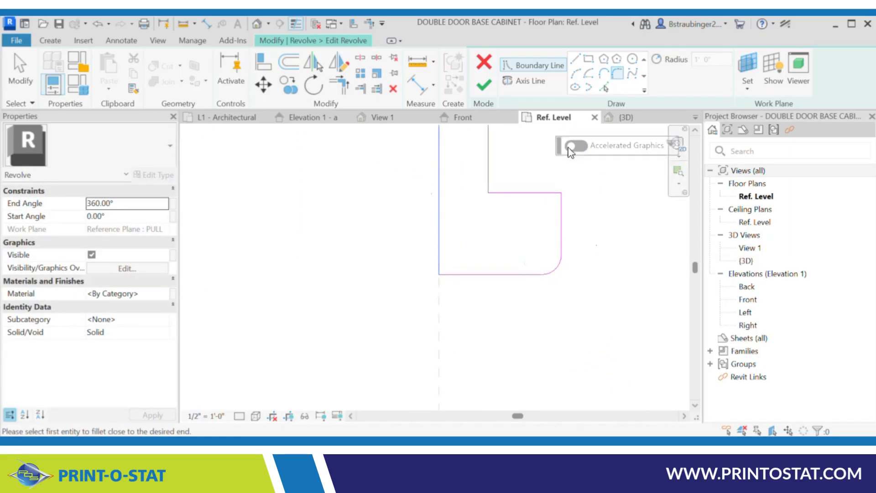
{"action": "left_click", "coordinate": [483, 85]}
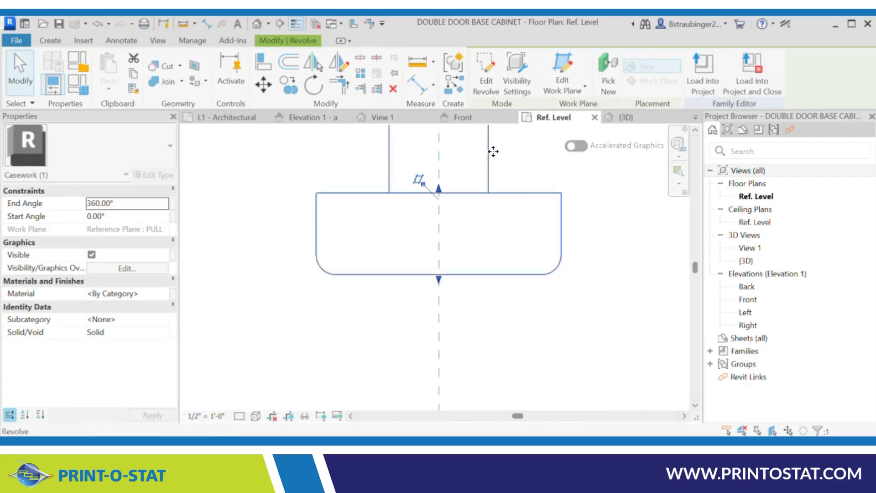
{"action": "left_click", "coordinate": [256, 25]}
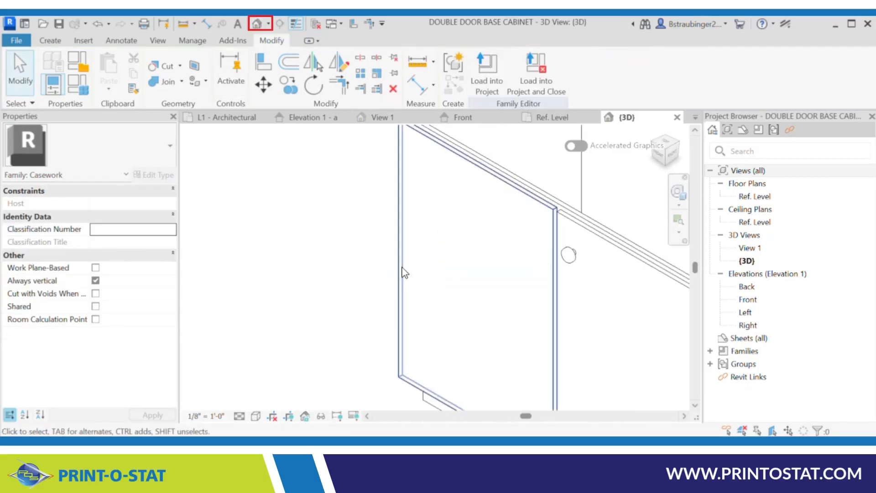
{"action": "scroll", "coordinate": [588, 265], "scroll_direction": "up", "scroll_amount": 2}
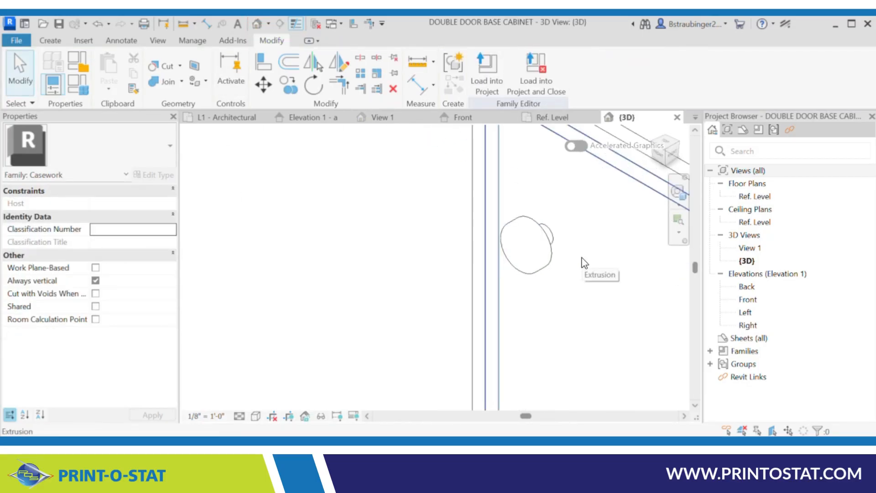
{"action": "scroll", "coordinate": [574, 267], "scroll_direction": "down", "scroll_amount": 2}
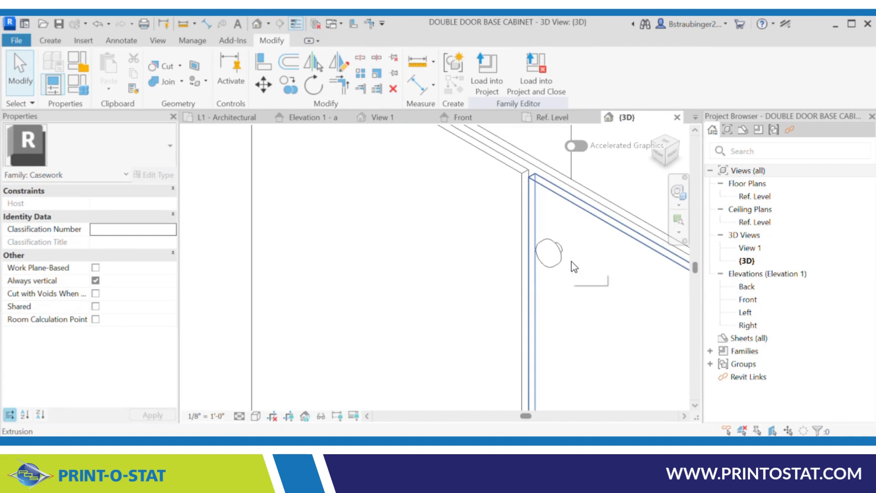
{"action": "scroll", "coordinate": [573, 267], "scroll_direction": "down", "scroll_amount": 2}
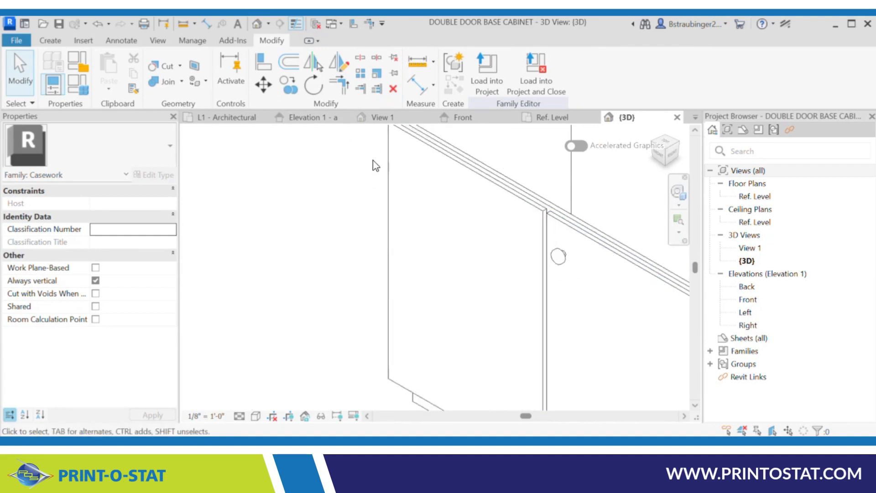
{"action": "scroll", "coordinate": [375, 165], "scroll_direction": "down", "scroll_amount": 3}
Copy the knob in the Ref. Level plan from the right pull plane to the left pull plane and view both pulls in 3D
{"action": "left_click", "coordinate": [552, 118]}
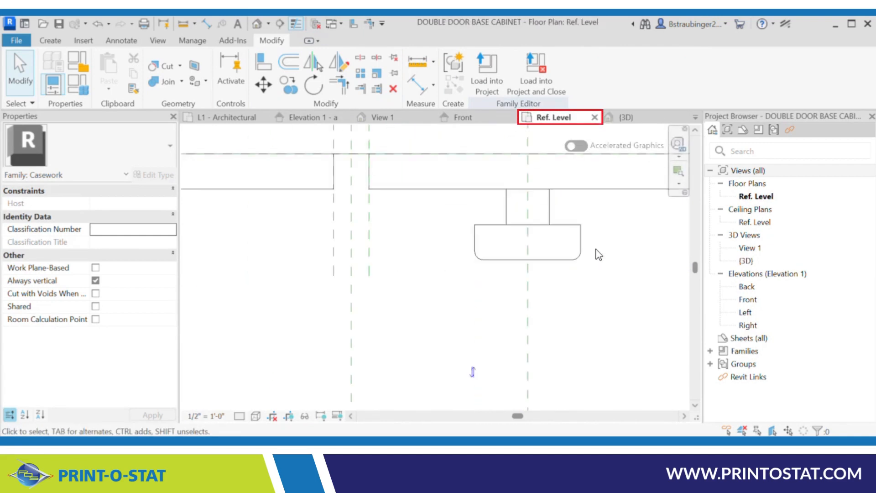
{"action": "scroll", "coordinate": [598, 251], "scroll_direction": "down", "scroll_amount": 3}
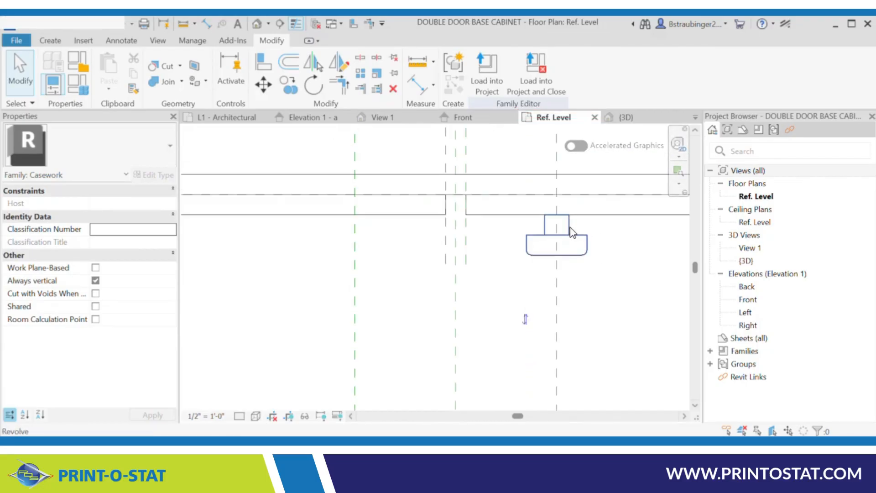
{"action": "left_click", "coordinate": [573, 233]}
{"action": "left_click", "coordinate": [288, 85]}
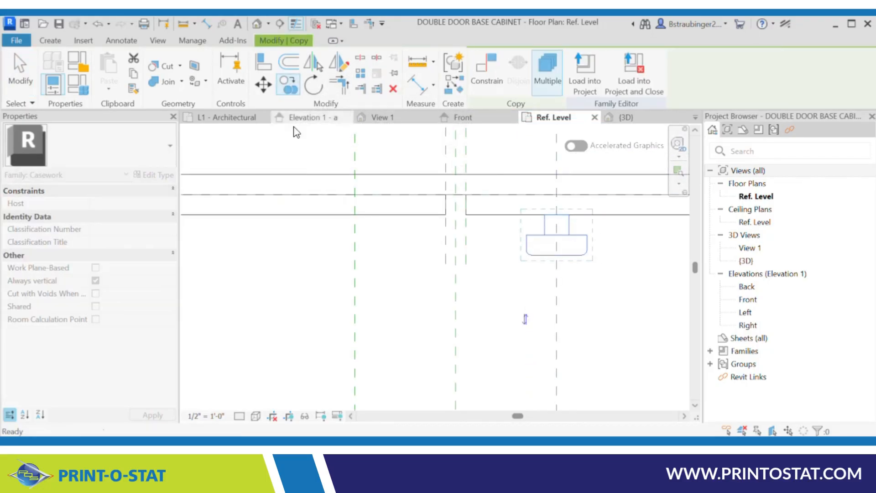
{"action": "left_click", "coordinate": [557, 286]}
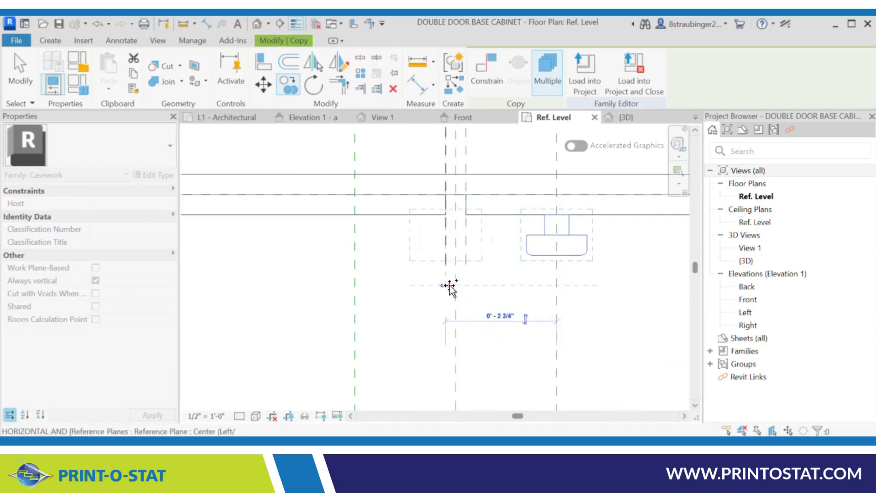
{"action": "left_click", "coordinate": [354, 288]}
{"action": "key", "text": "Escape"}
{"action": "key", "text": "Escape"}
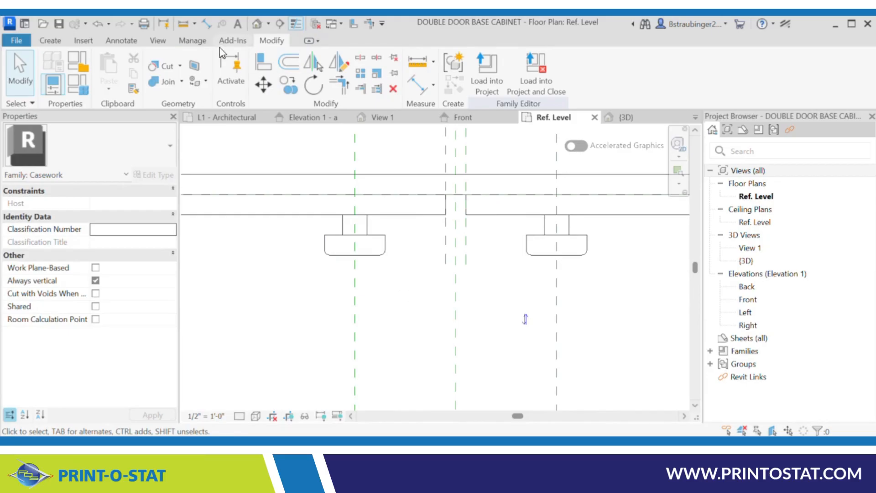
{"action": "left_click", "coordinate": [257, 23]}
{"action": "scroll", "coordinate": [338, 243], "scroll_direction": "down", "scroll_amount": 4}
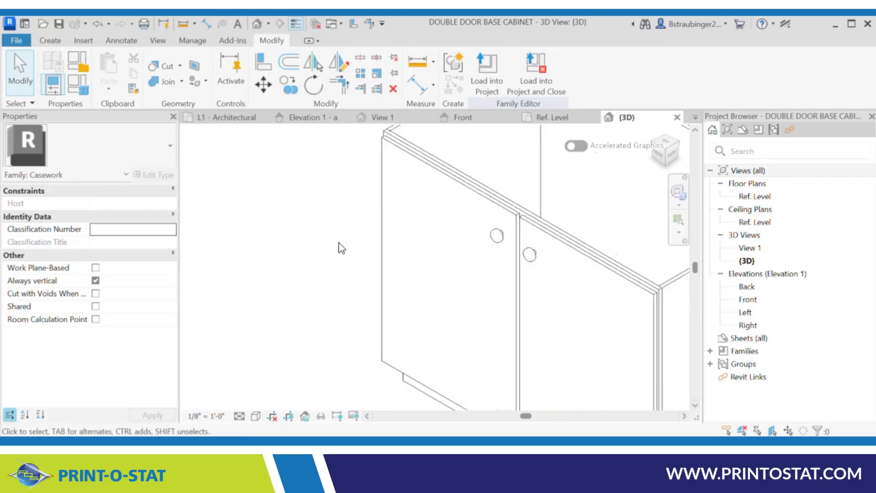
{"action": "scroll", "coordinate": [340, 248], "scroll_direction": "down", "scroll_amount": 1}
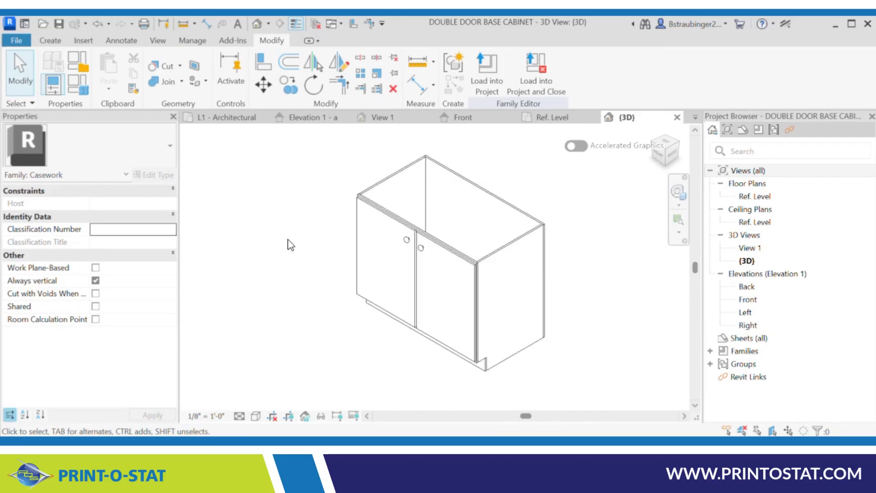
{"action": "middle_click_drag", "start_coordinate": [312, 210], "coordinate": [430, 242]}
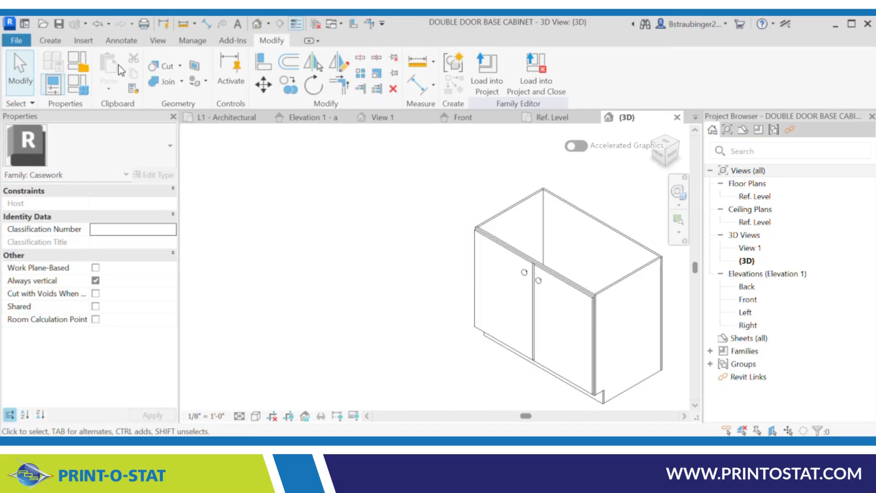
Flex the cabinet family by applying the 48" type and the 30" type, keeping 30" as the current type
{"action": "left_click", "coordinate": [76, 83]}
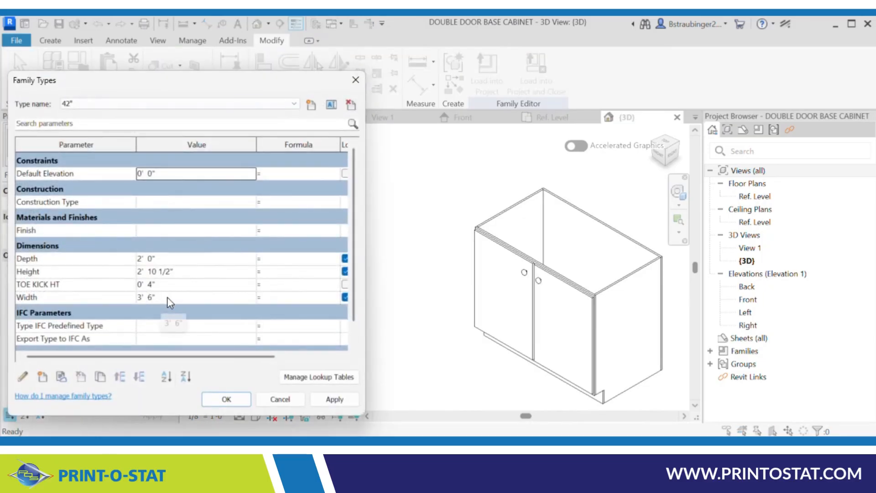
{"action": "left_click", "coordinate": [293, 104]}
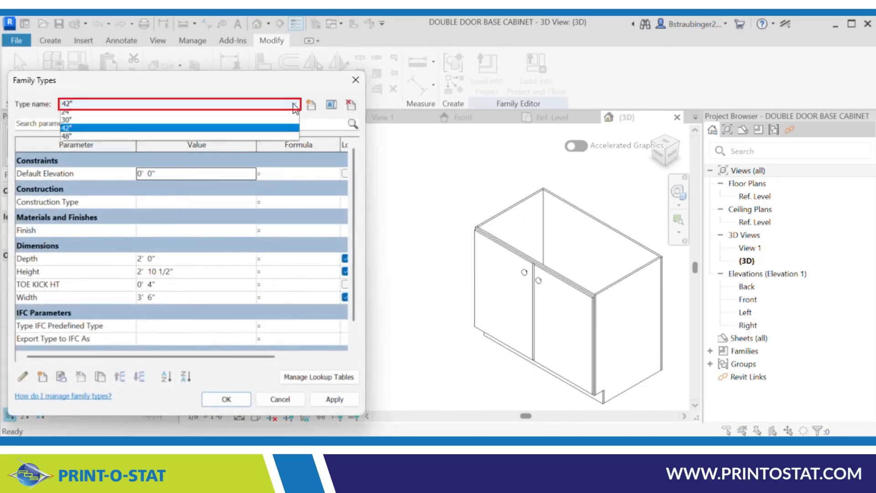
{"action": "left_click", "coordinate": [152, 137]}
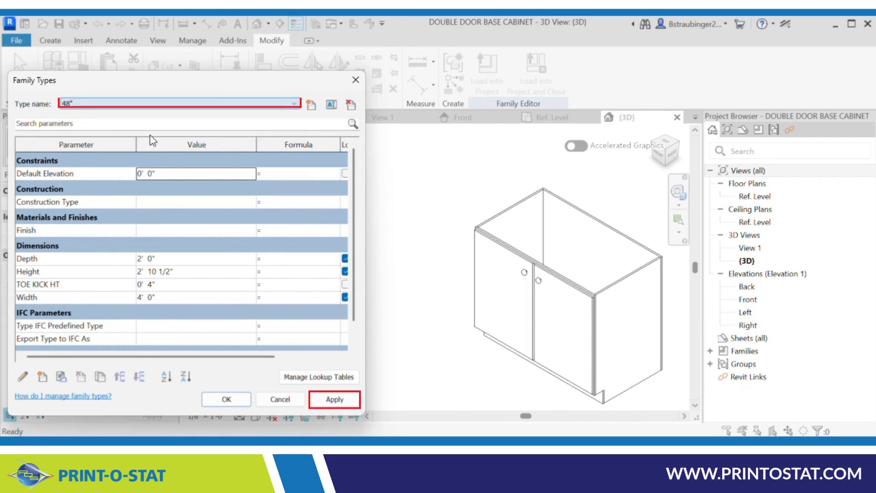
{"action": "left_click", "coordinate": [334, 401]}
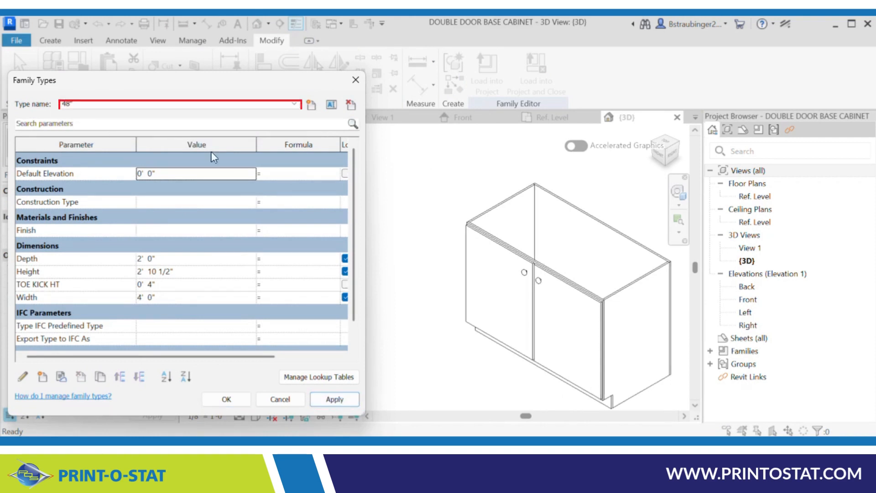
{"action": "left_click", "coordinate": [293, 105]}
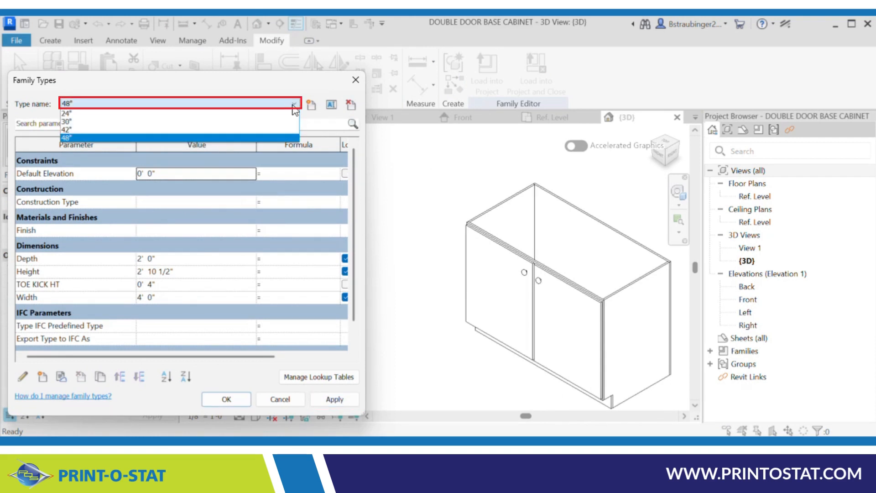
{"action": "left_click", "coordinate": [91, 121]}
{"action": "left_click", "coordinate": [341, 403]}
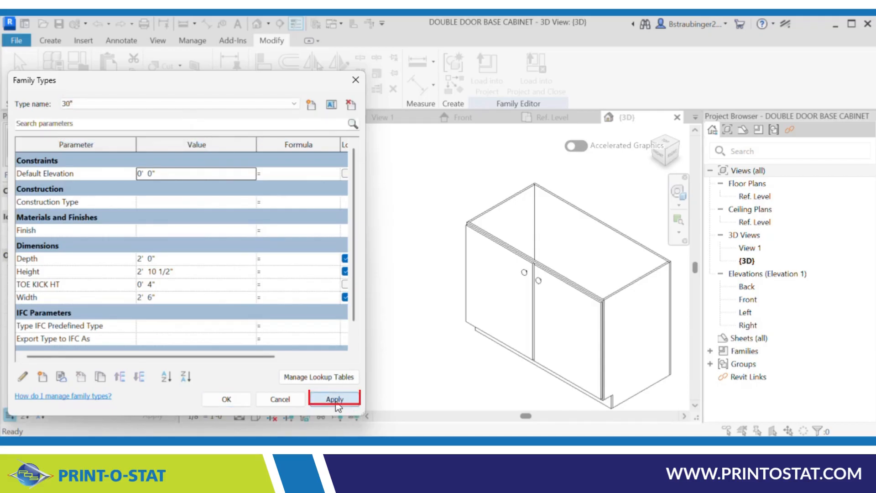
{"action": "left_click", "coordinate": [230, 406]}
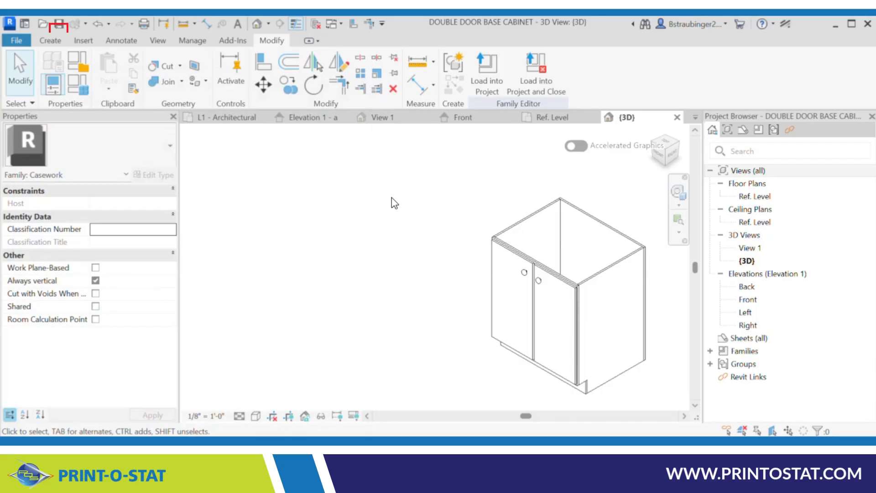
Save the family over the existing DOUBLE DOOR BASE CABINET.rfa and load it into the project, closing it and overwriting the existing version and its parameter values
{"action": "left_click", "coordinate": [63, 26]}
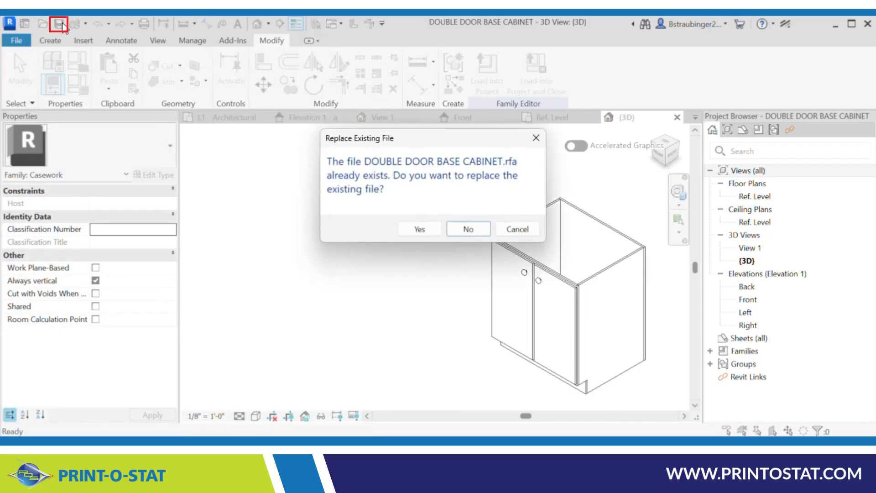
{"action": "left_click", "coordinate": [419, 229]}
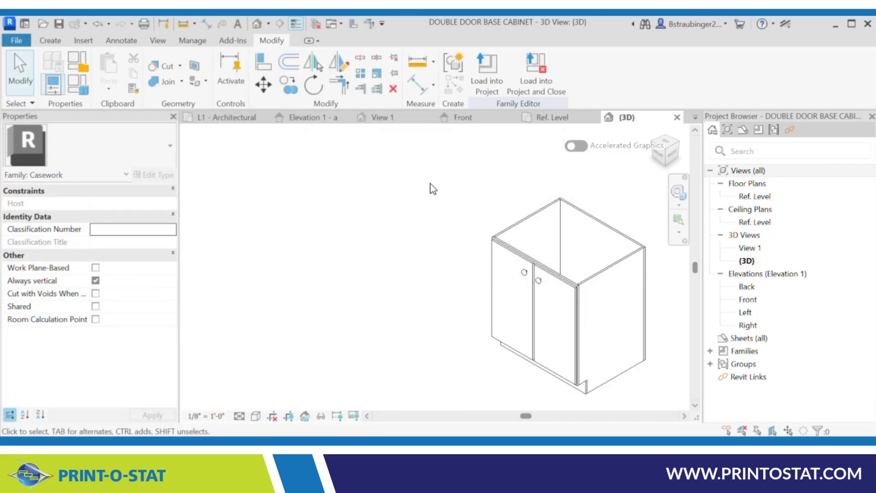
{"action": "left_click", "coordinate": [537, 70]}
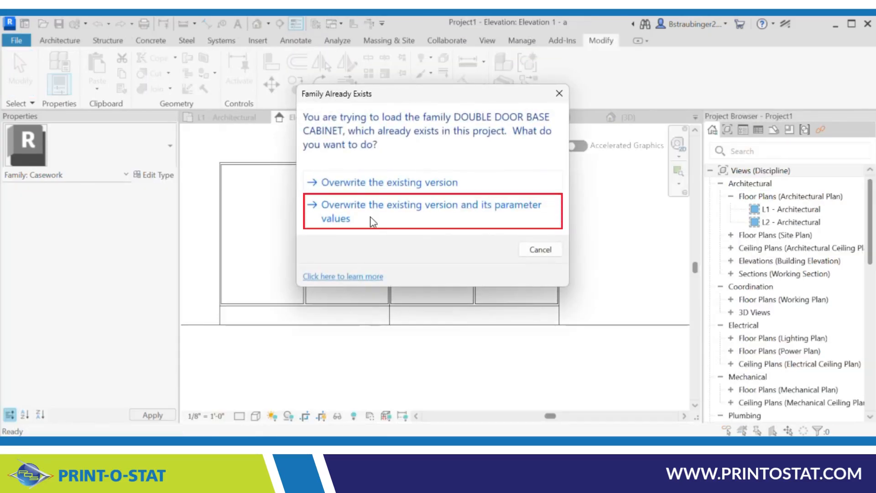
{"action": "left_click", "coordinate": [378, 211]}
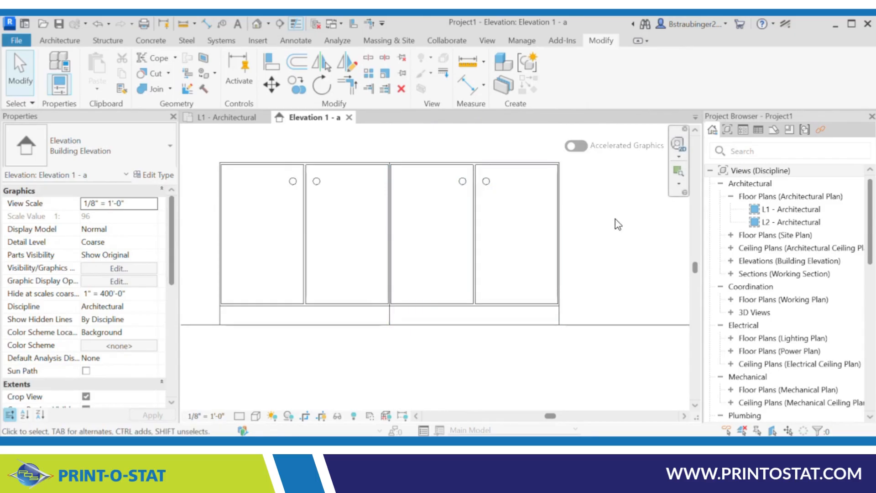
Inspect the two reloaded base cabinets and their pulls in the project's default 3D view, and return to Elevation 1 - a
{"action": "left_click", "coordinate": [257, 24]}
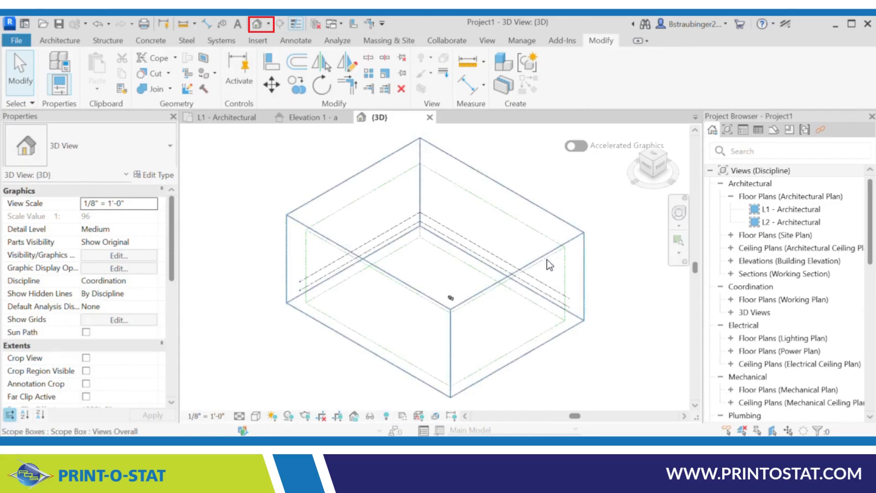
{"action": "scroll", "coordinate": [461, 255], "scroll_direction": "up", "scroll_amount": 6}
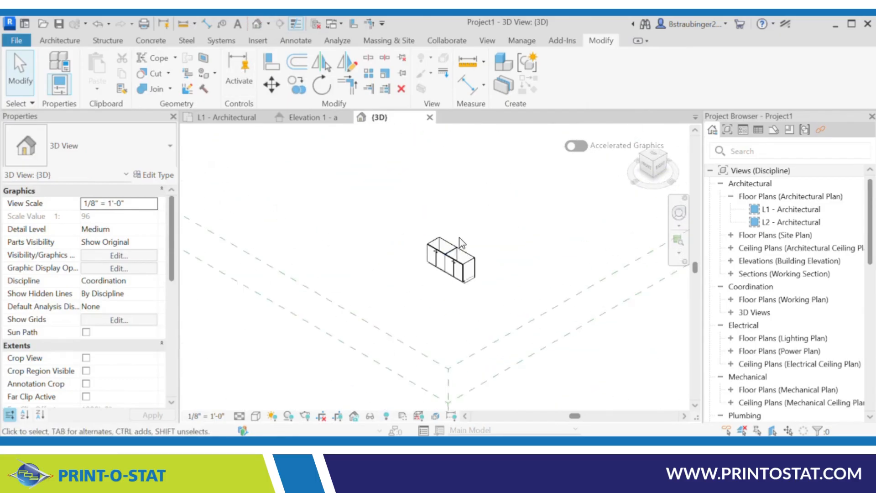
{"action": "scroll", "coordinate": [460, 244], "scroll_direction": "up", "scroll_amount": 5}
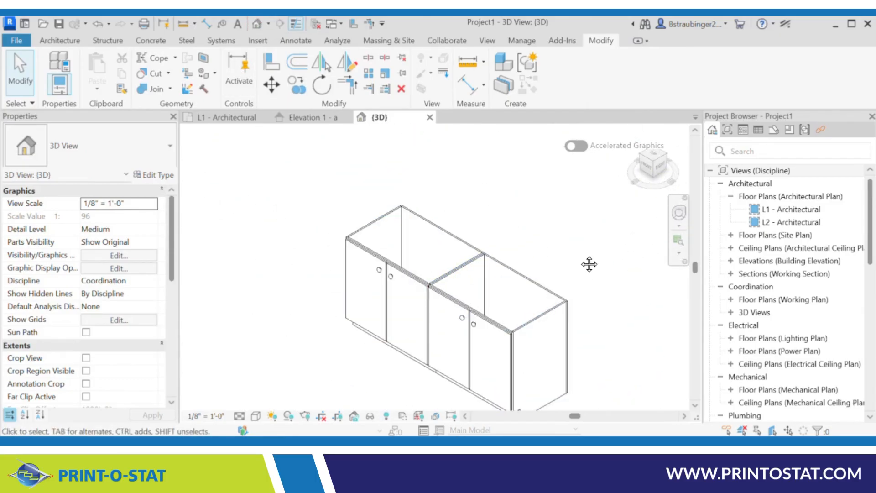
{"action": "middle_click_drag", "start_coordinate": [589, 264], "coordinate": [534, 218]}
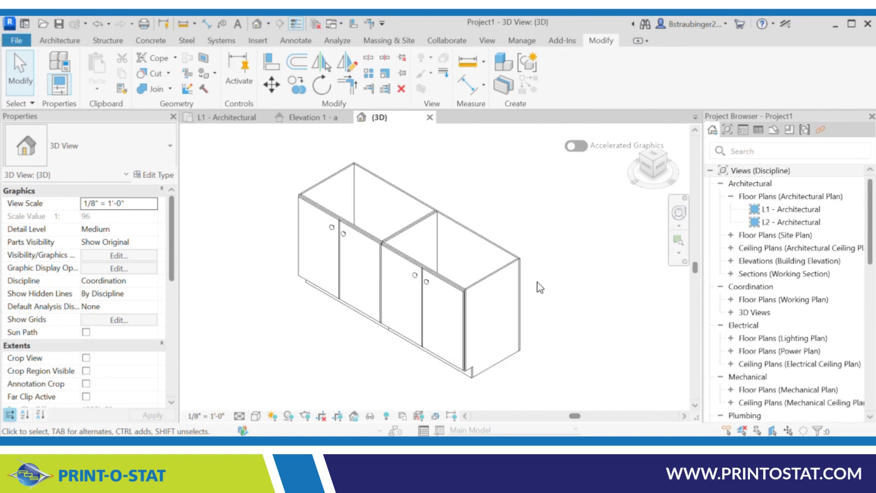
{"action": "left_click", "coordinate": [373, 182]}
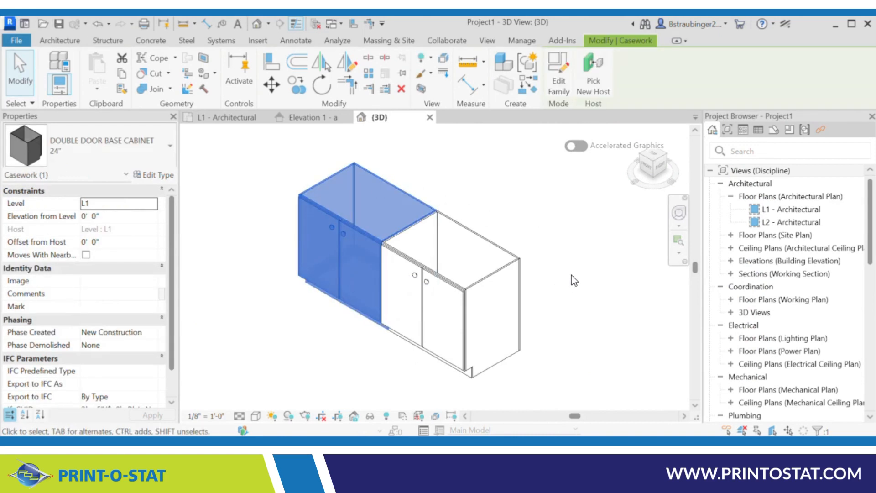
{"action": "middle_click_drag", "start_coordinate": [571, 274], "coordinate": [593, 231], "text": "shift"}
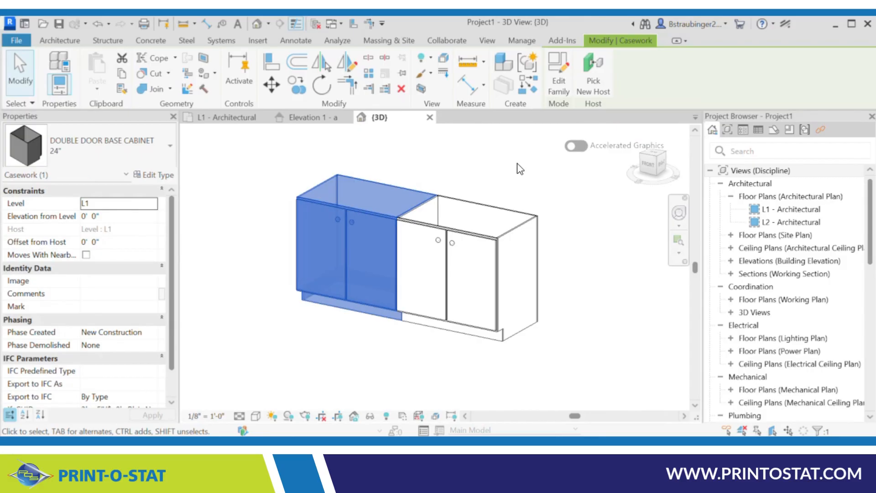
{"action": "left_click", "coordinate": [316, 119]}
{"action": "left_click", "coordinate": [607, 226]}
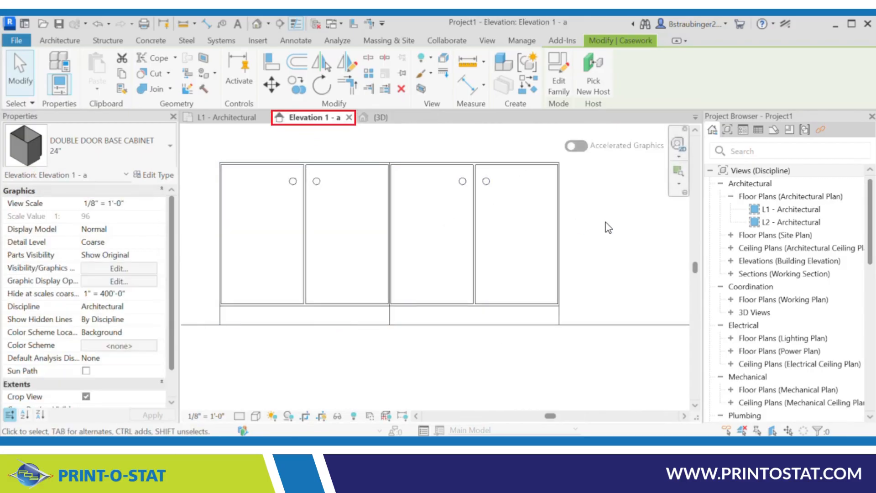